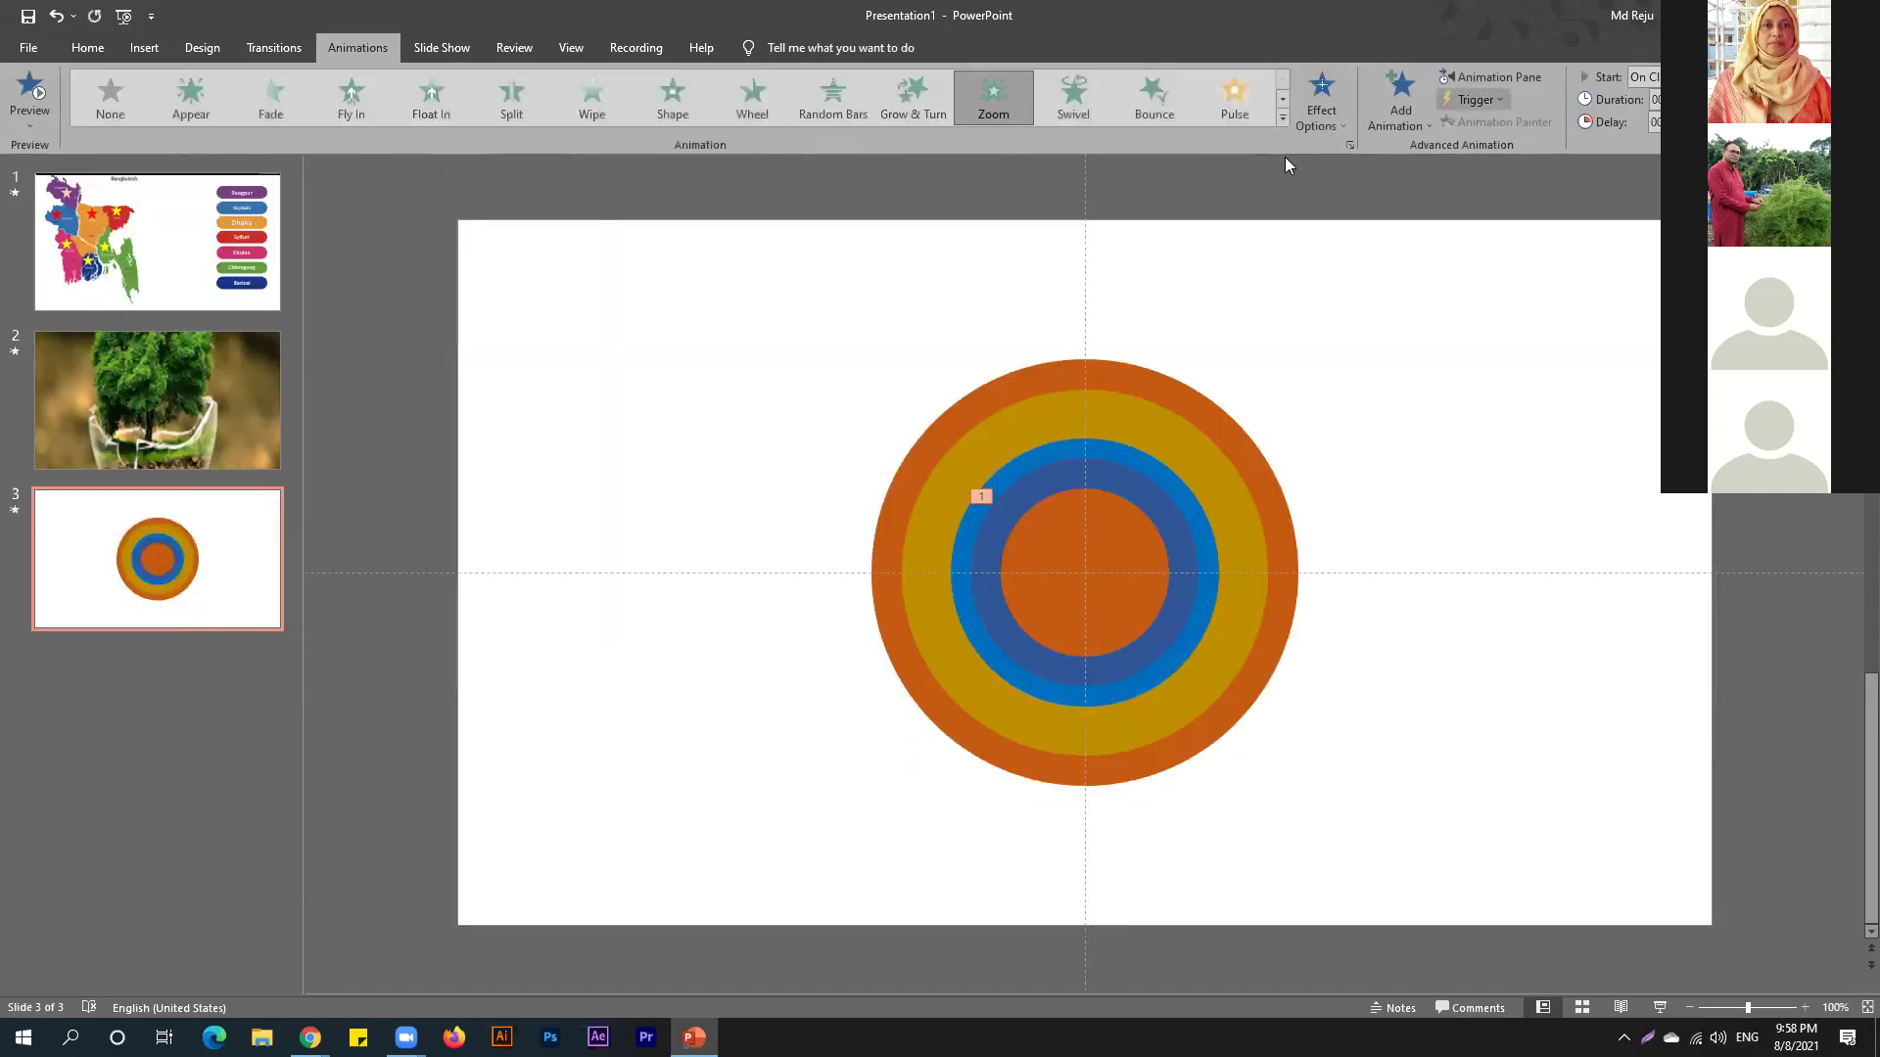
Show the animation list and copy the centre circle's Zoom animation onto the four surrounding circles with Animation Painter.
left_click(1491, 76)
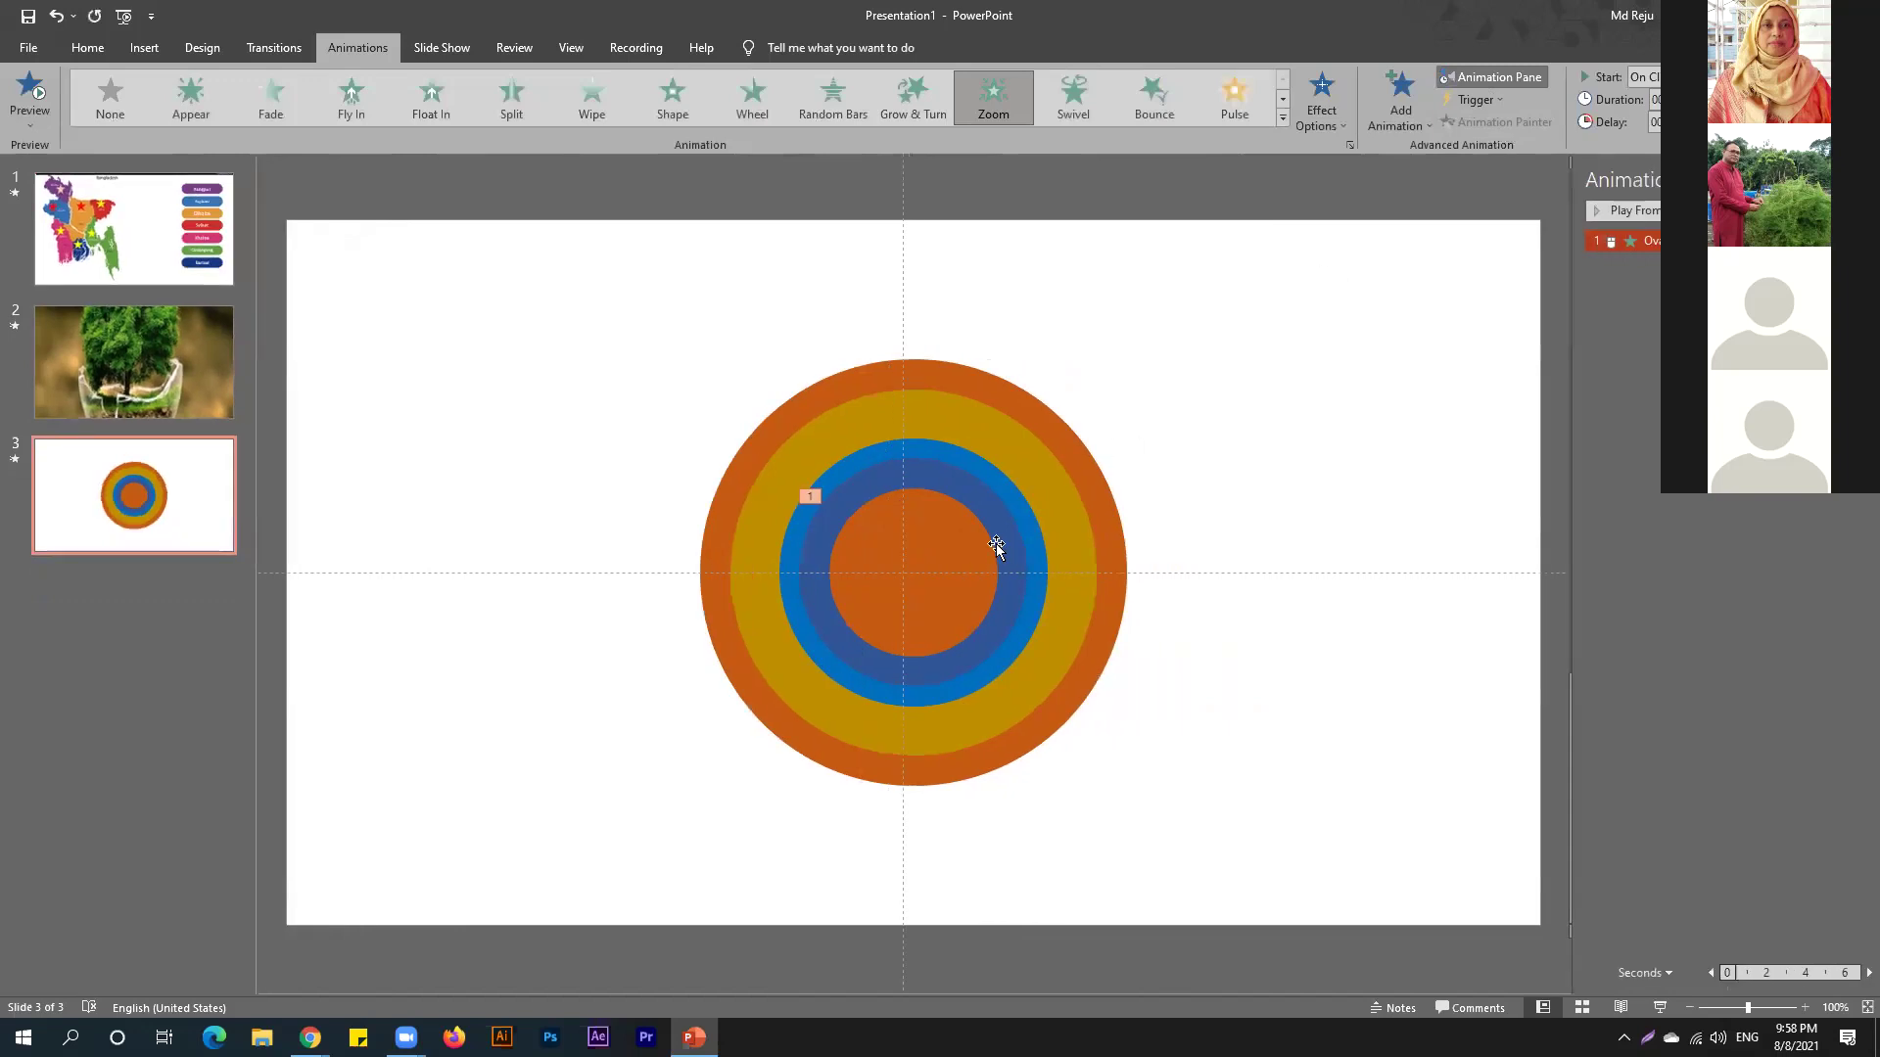
left_click(996, 548)
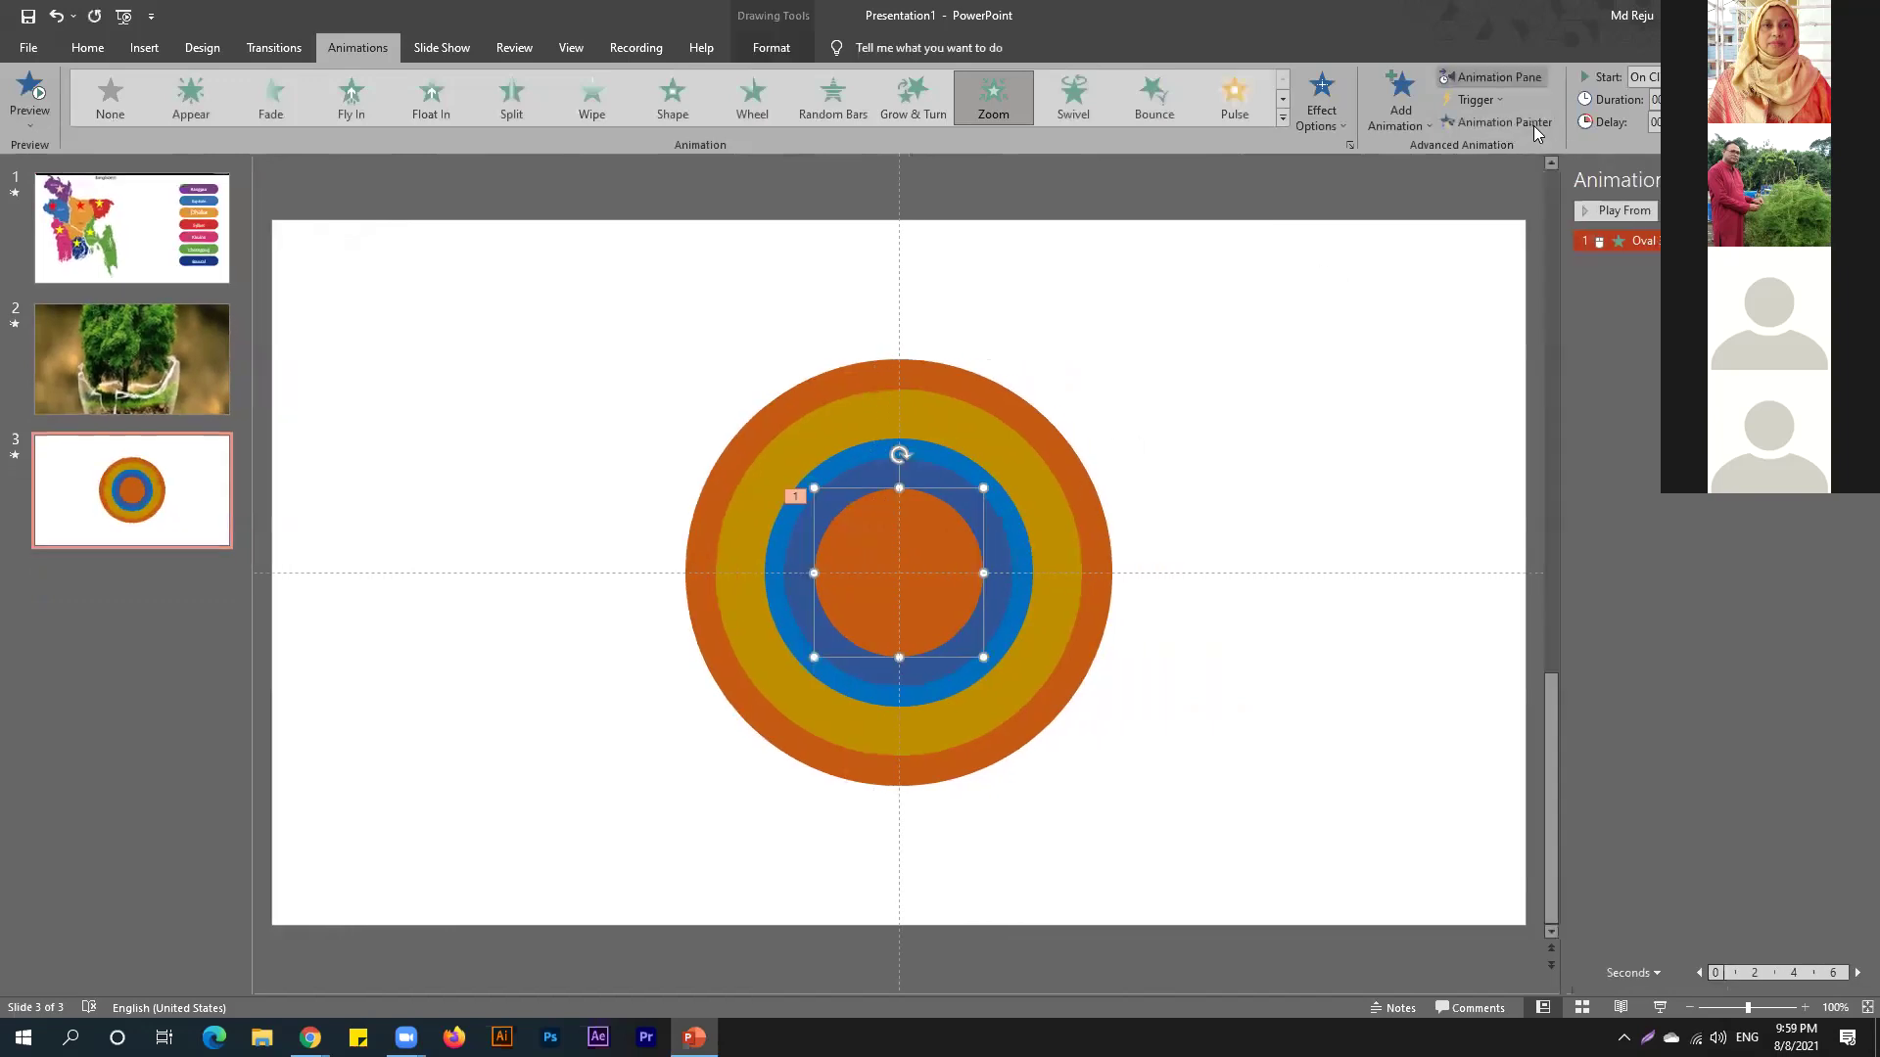
left_click(1023, 550)
left_click(1022, 552)
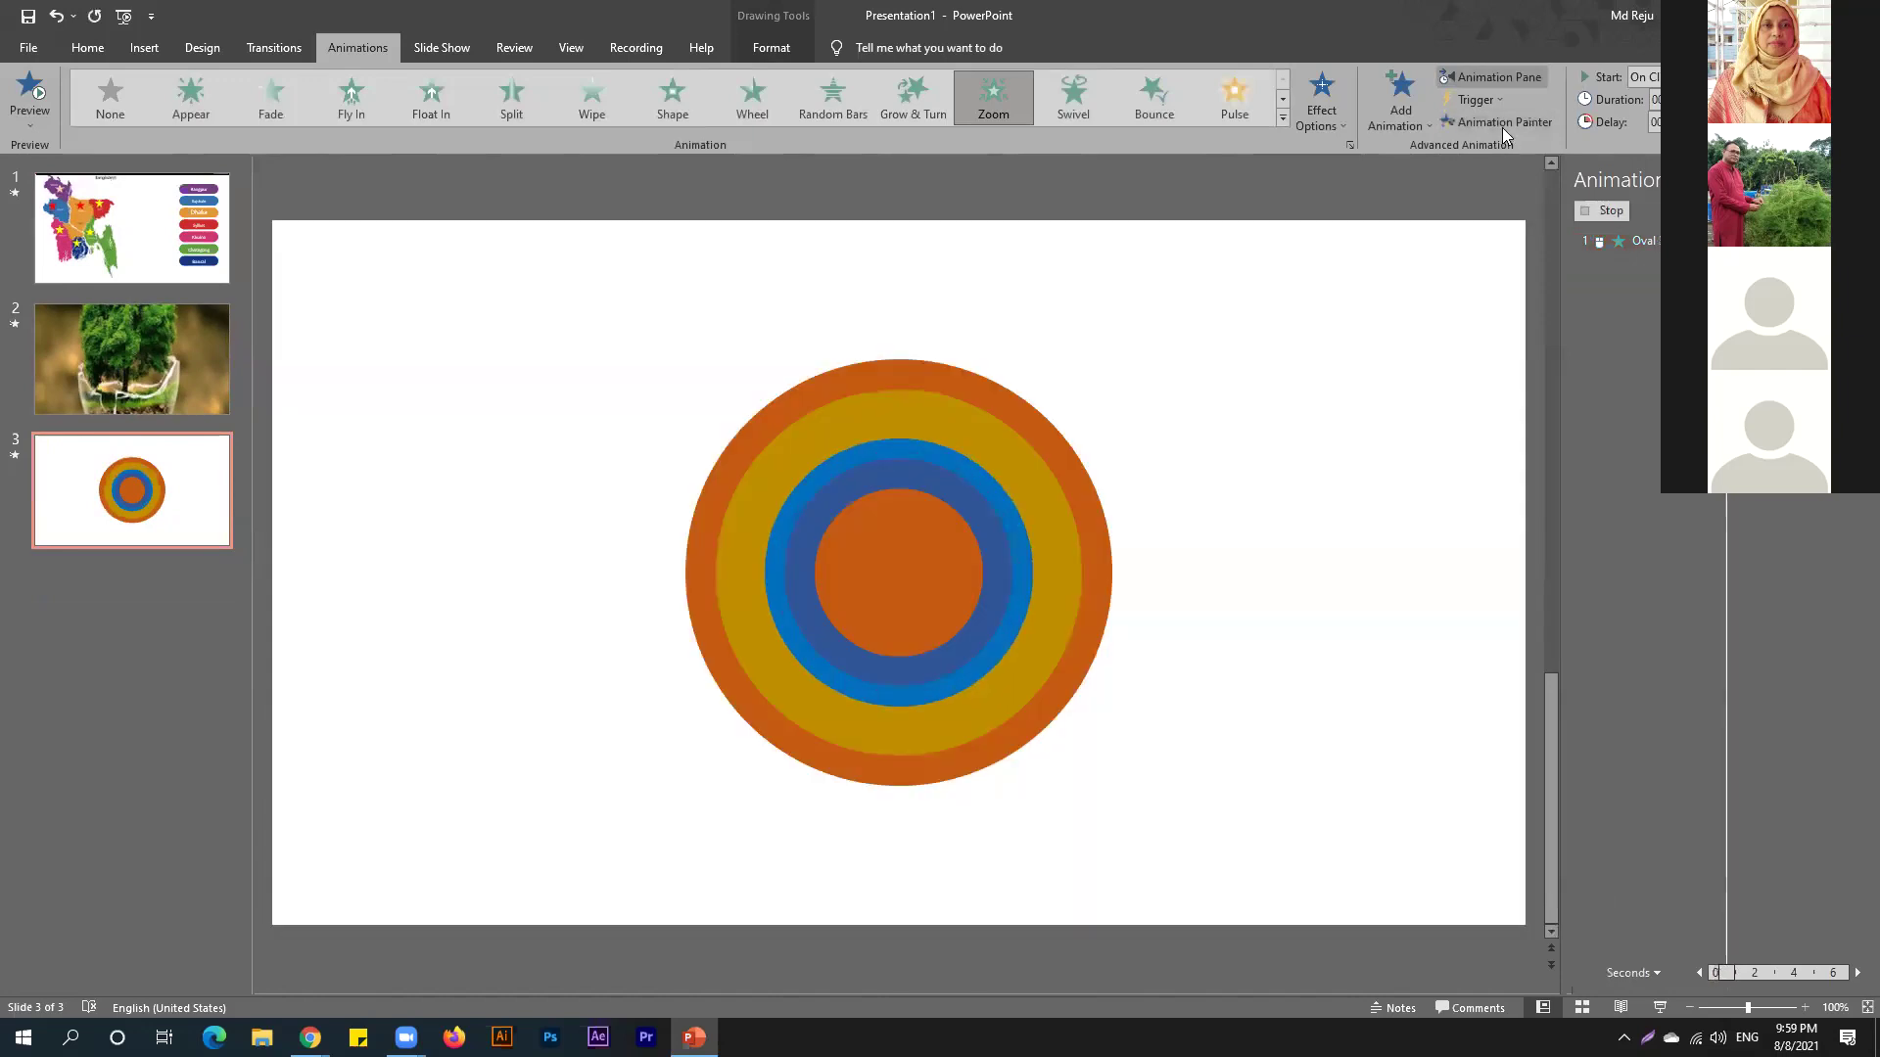
left_click(1058, 524)
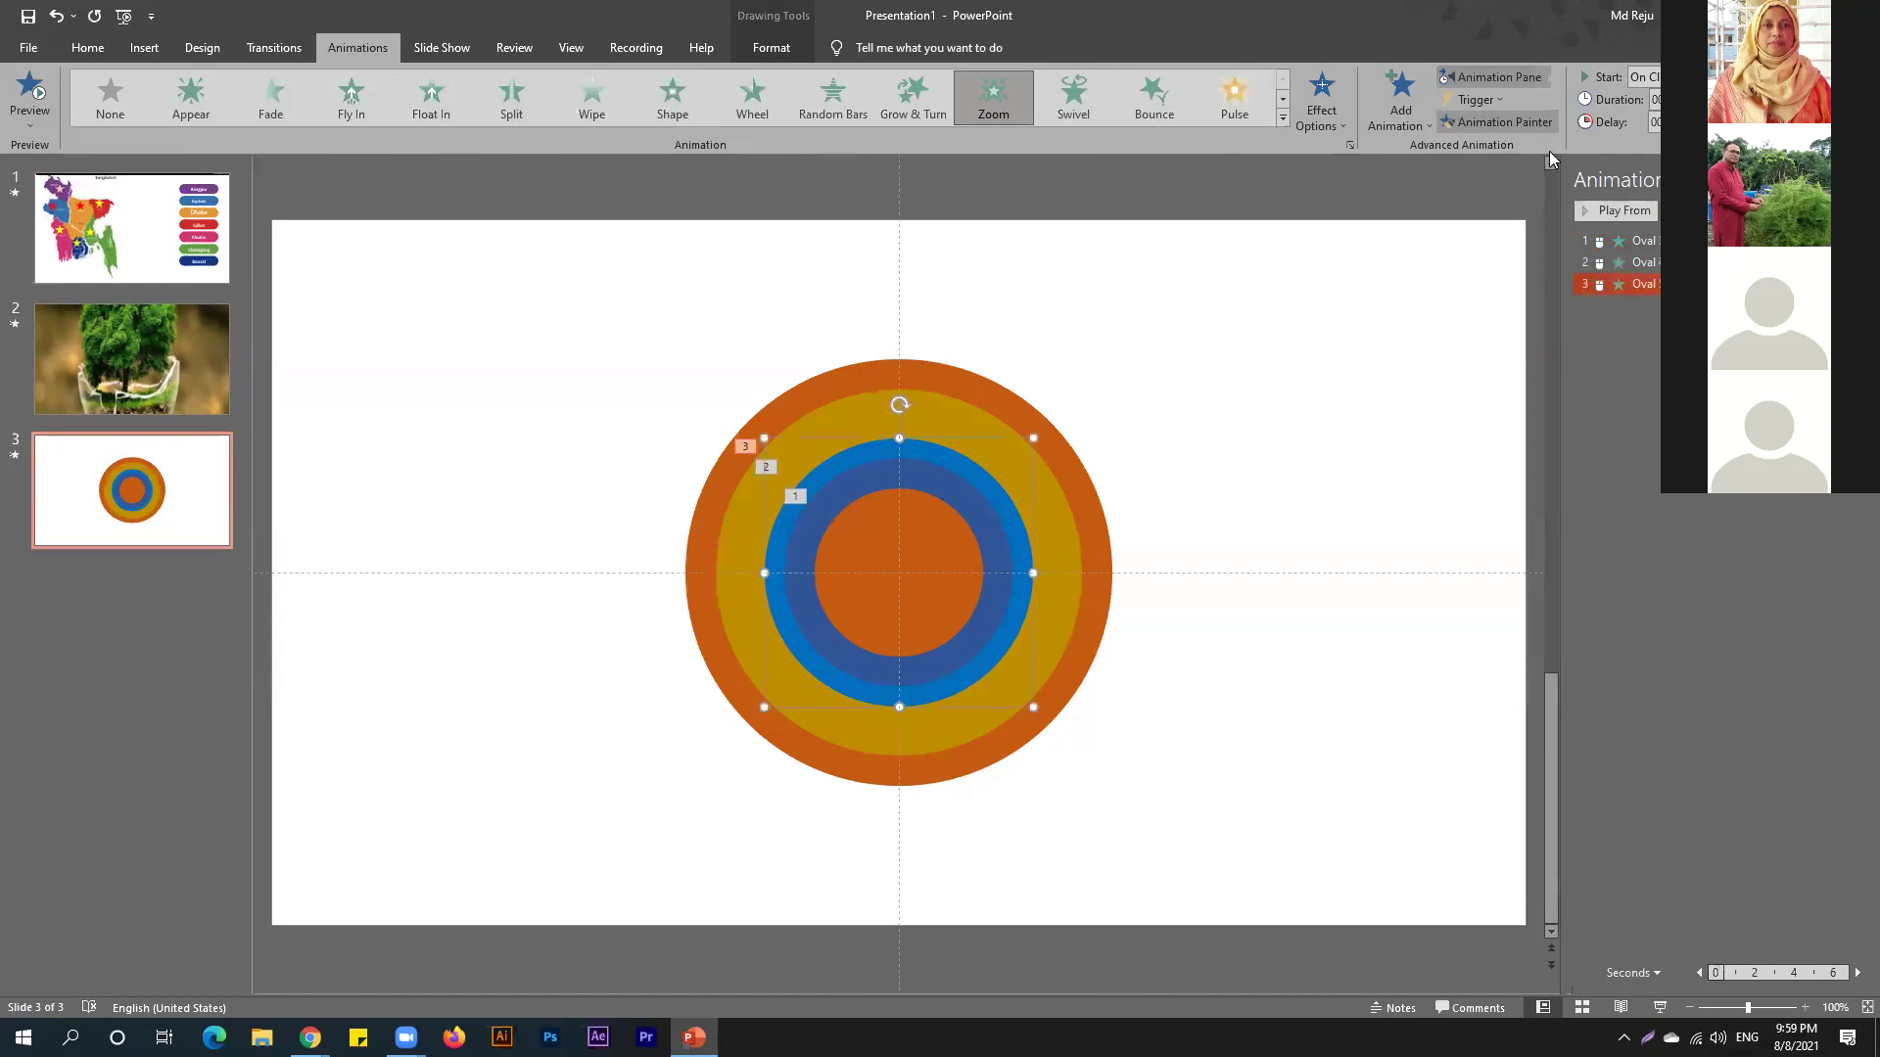
left_click(1501, 131)
left_click(1072, 587)
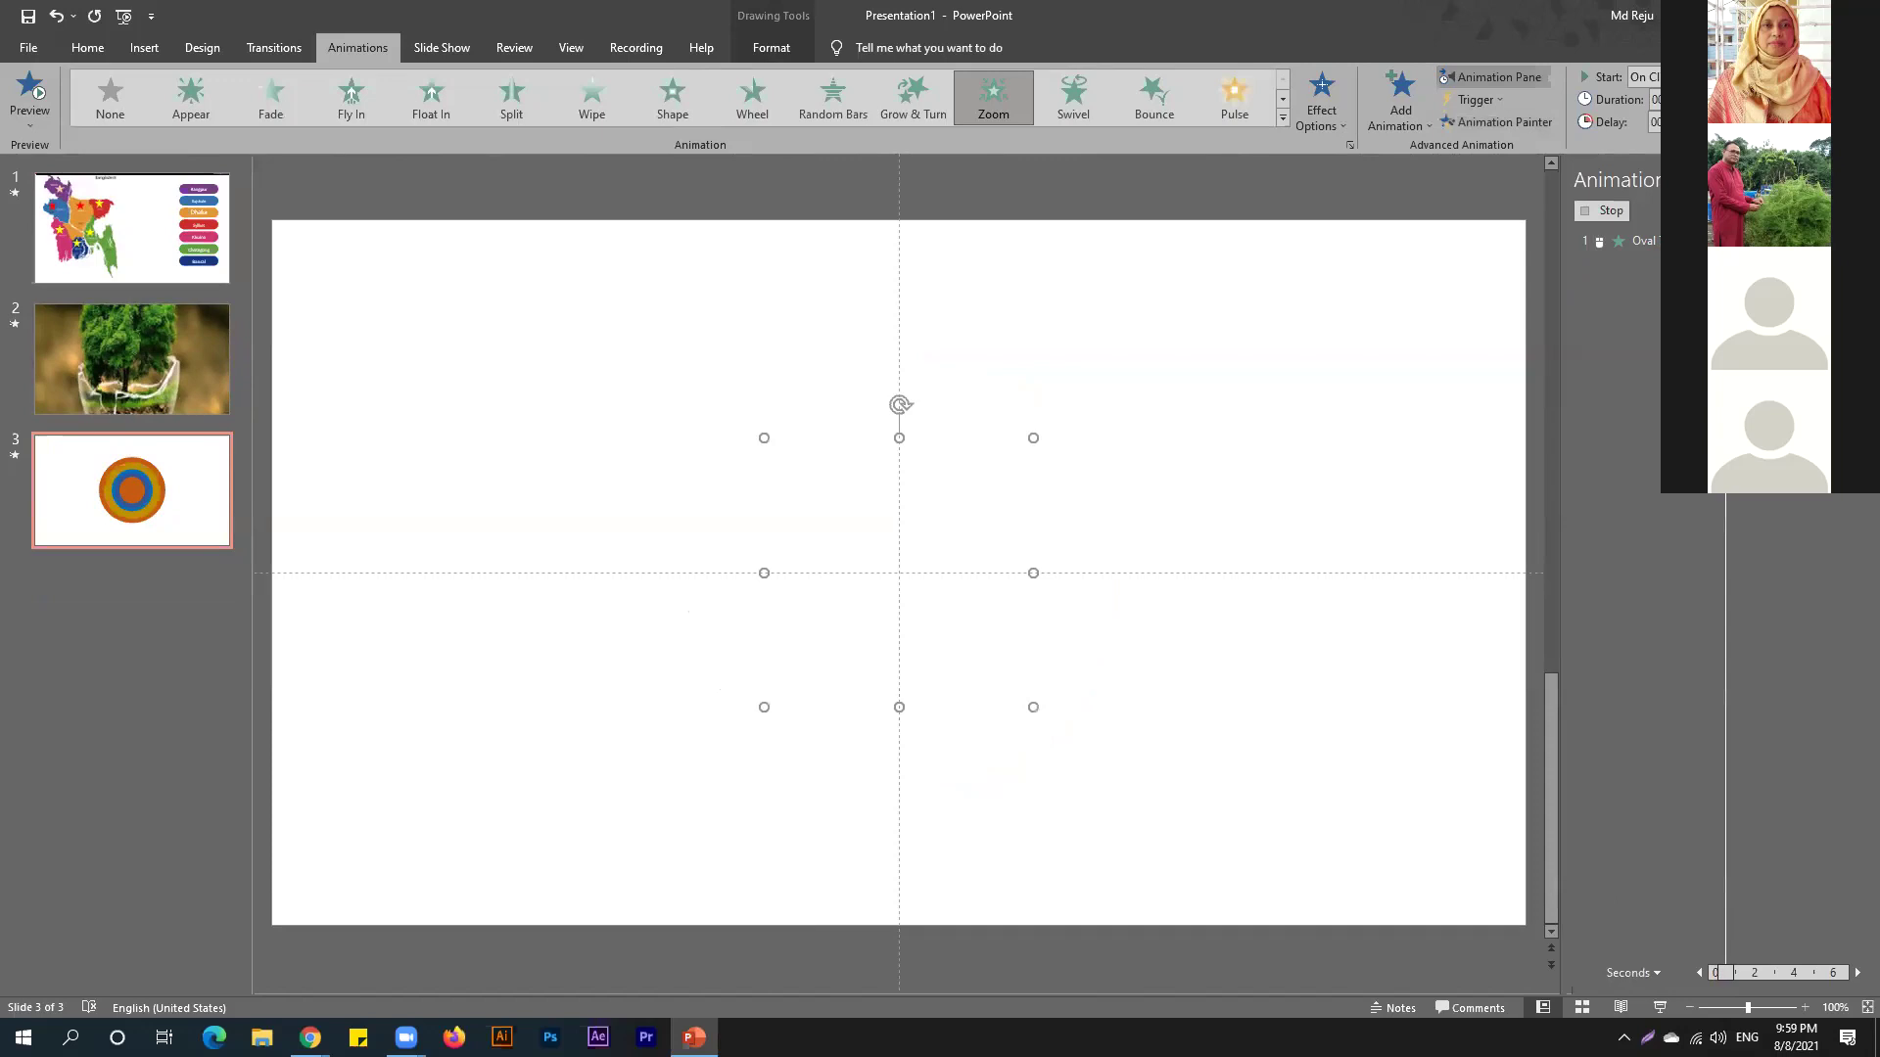
Set the animations of all five circles to start With Previous.
left_click(1645, 241, "shift")
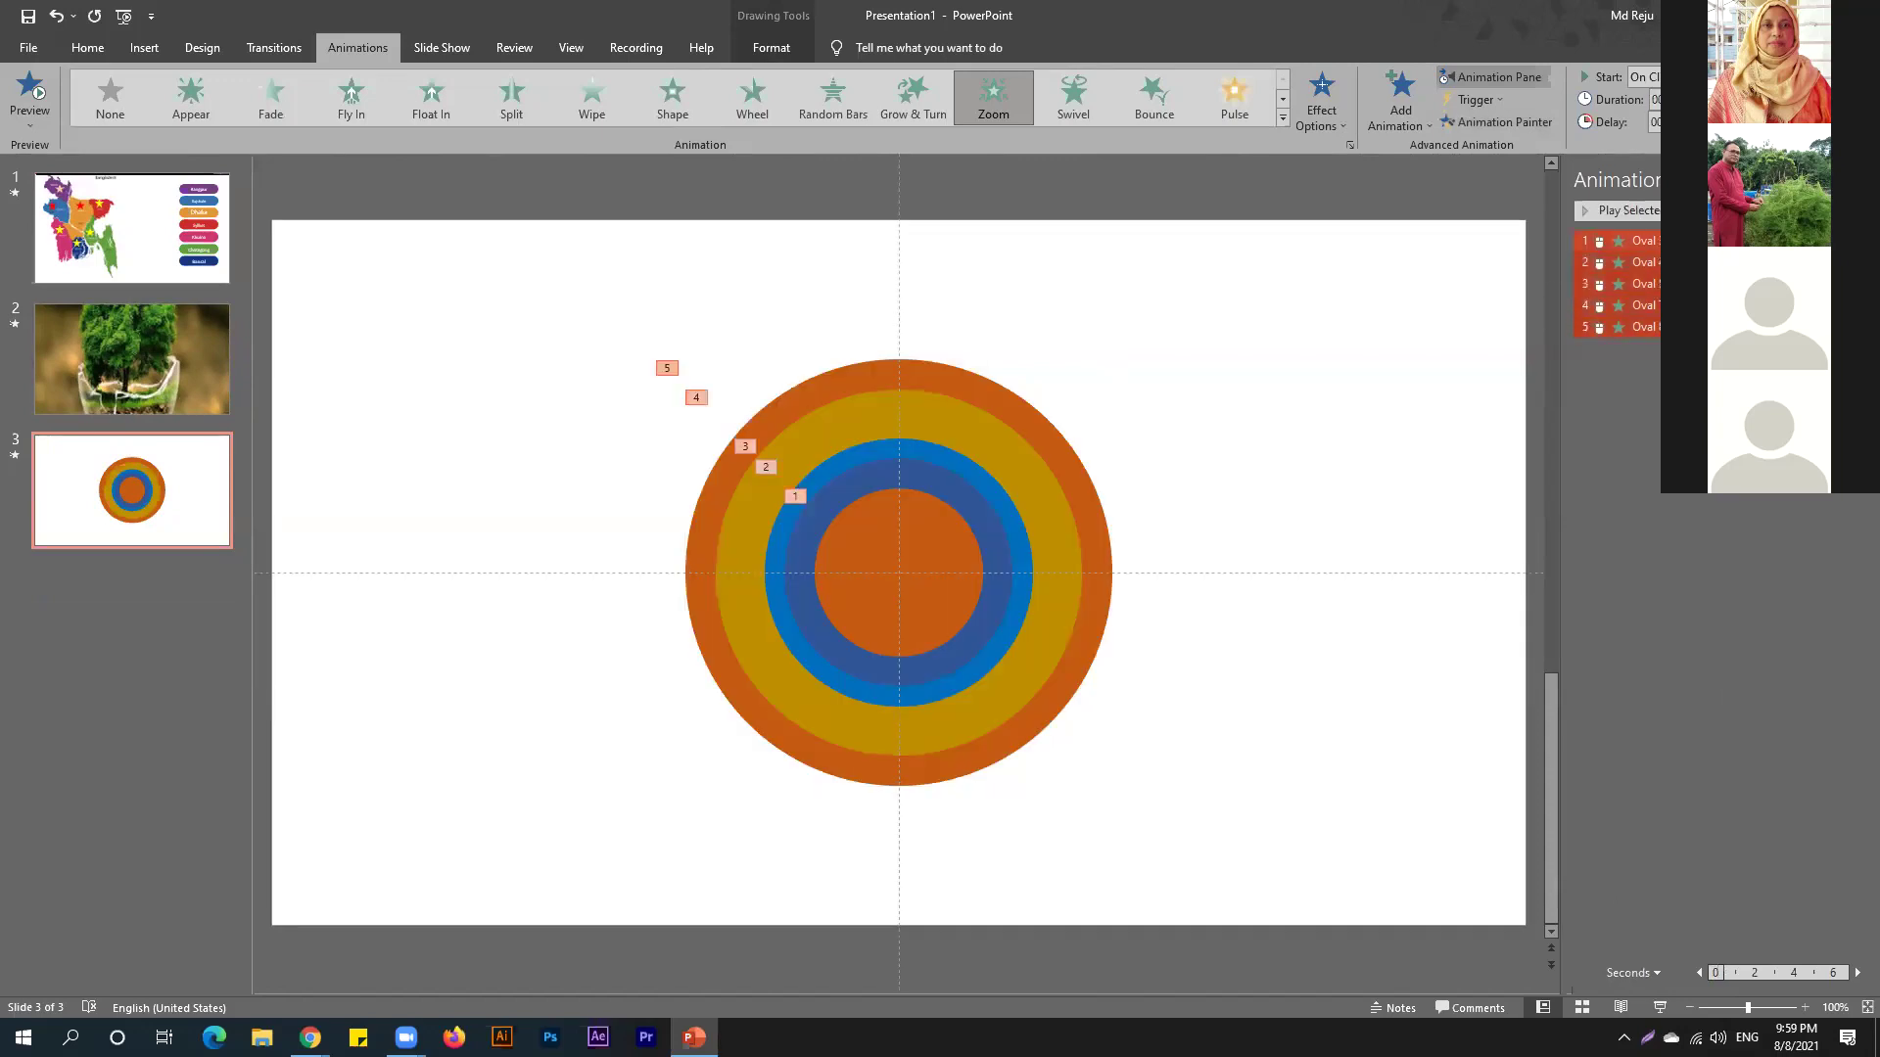
left_click(1654, 77)
left_click(1655, 119)
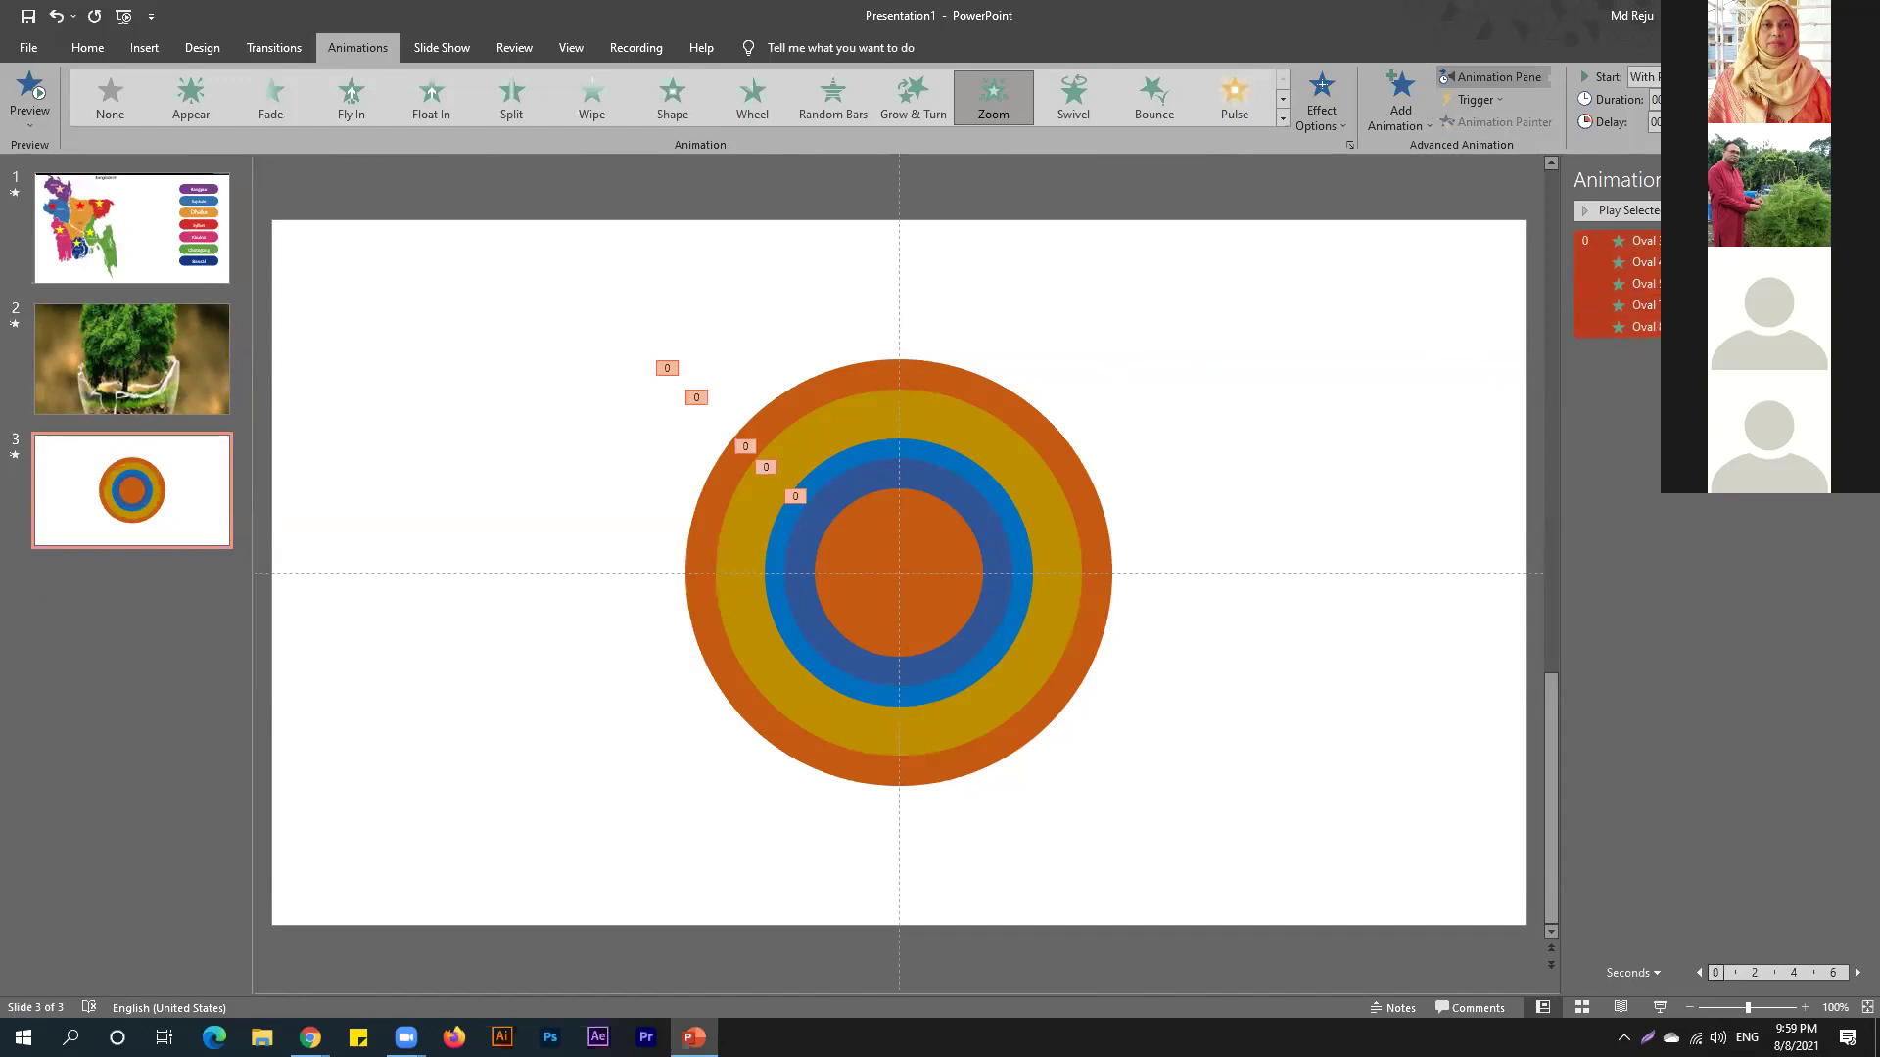
key("Escape")
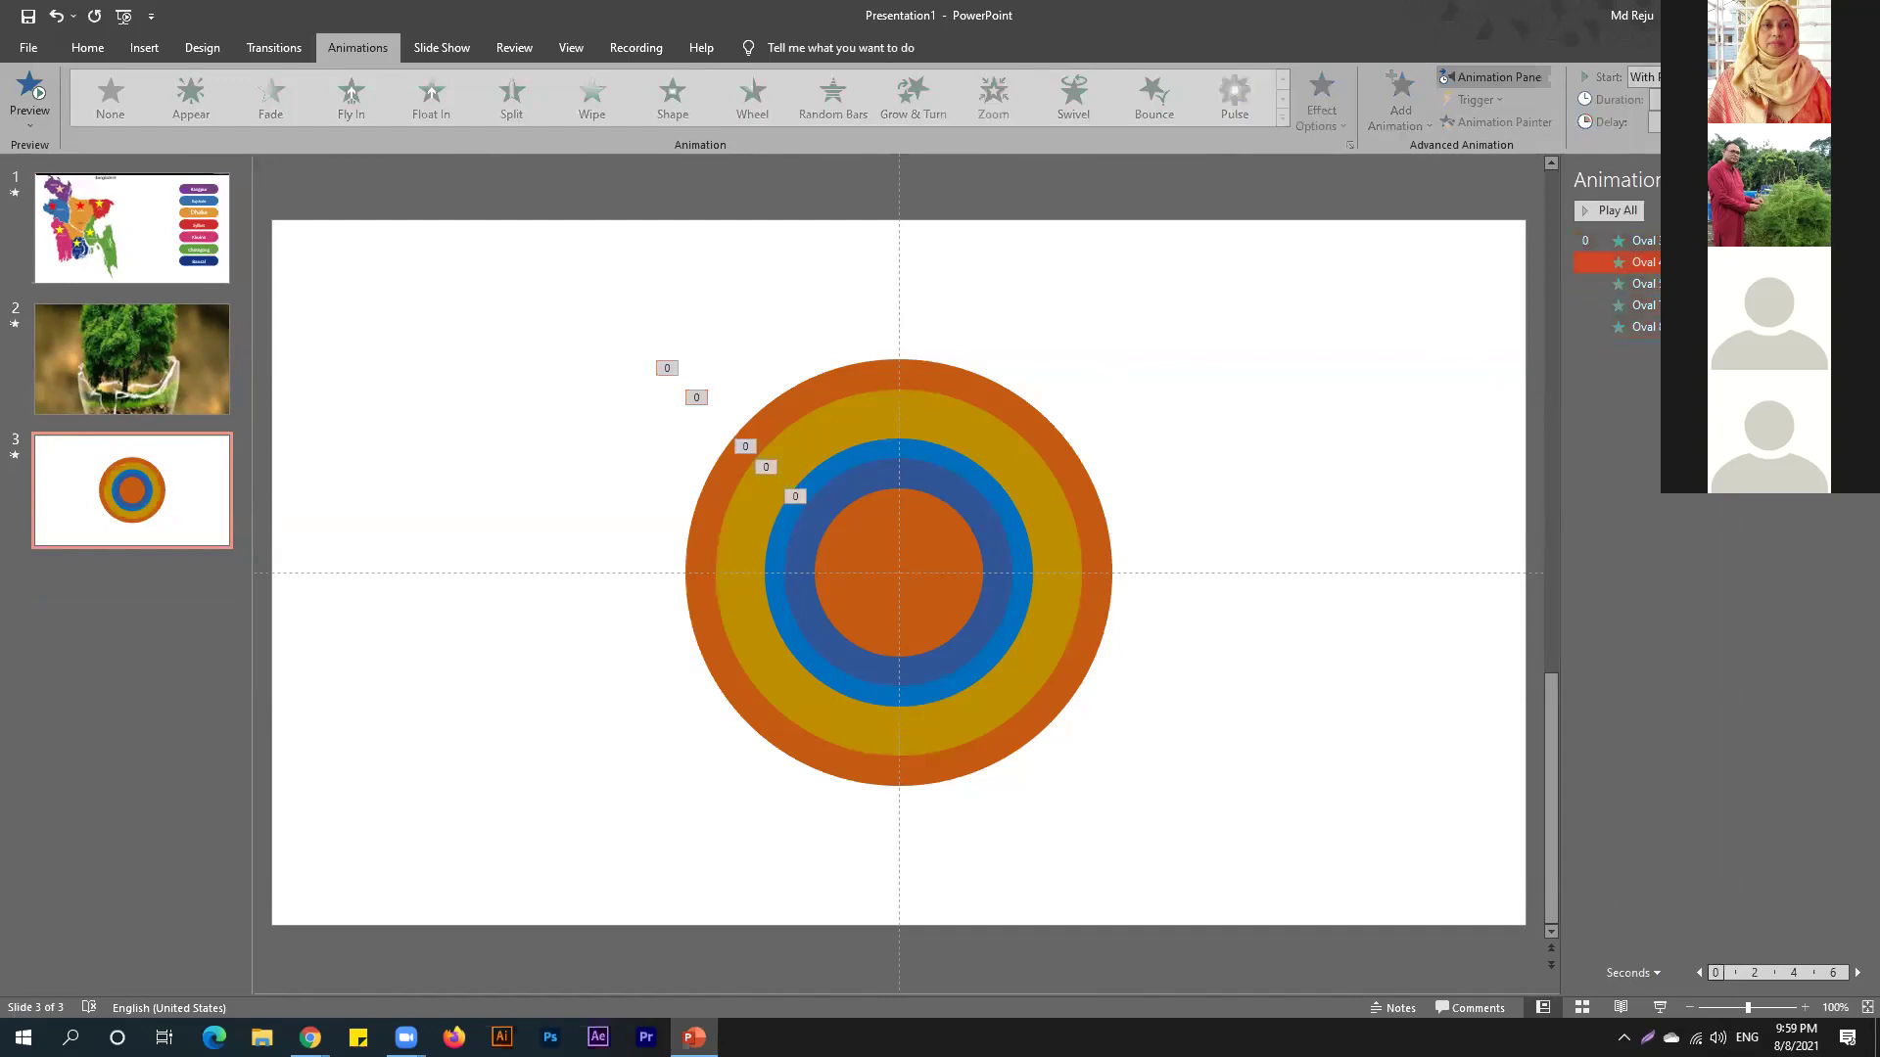
left_click(1645, 262)
left_click(1644, 247)
left_click(1645, 327, "shift")
left_click(1654, 77)
left_click(1645, 117)
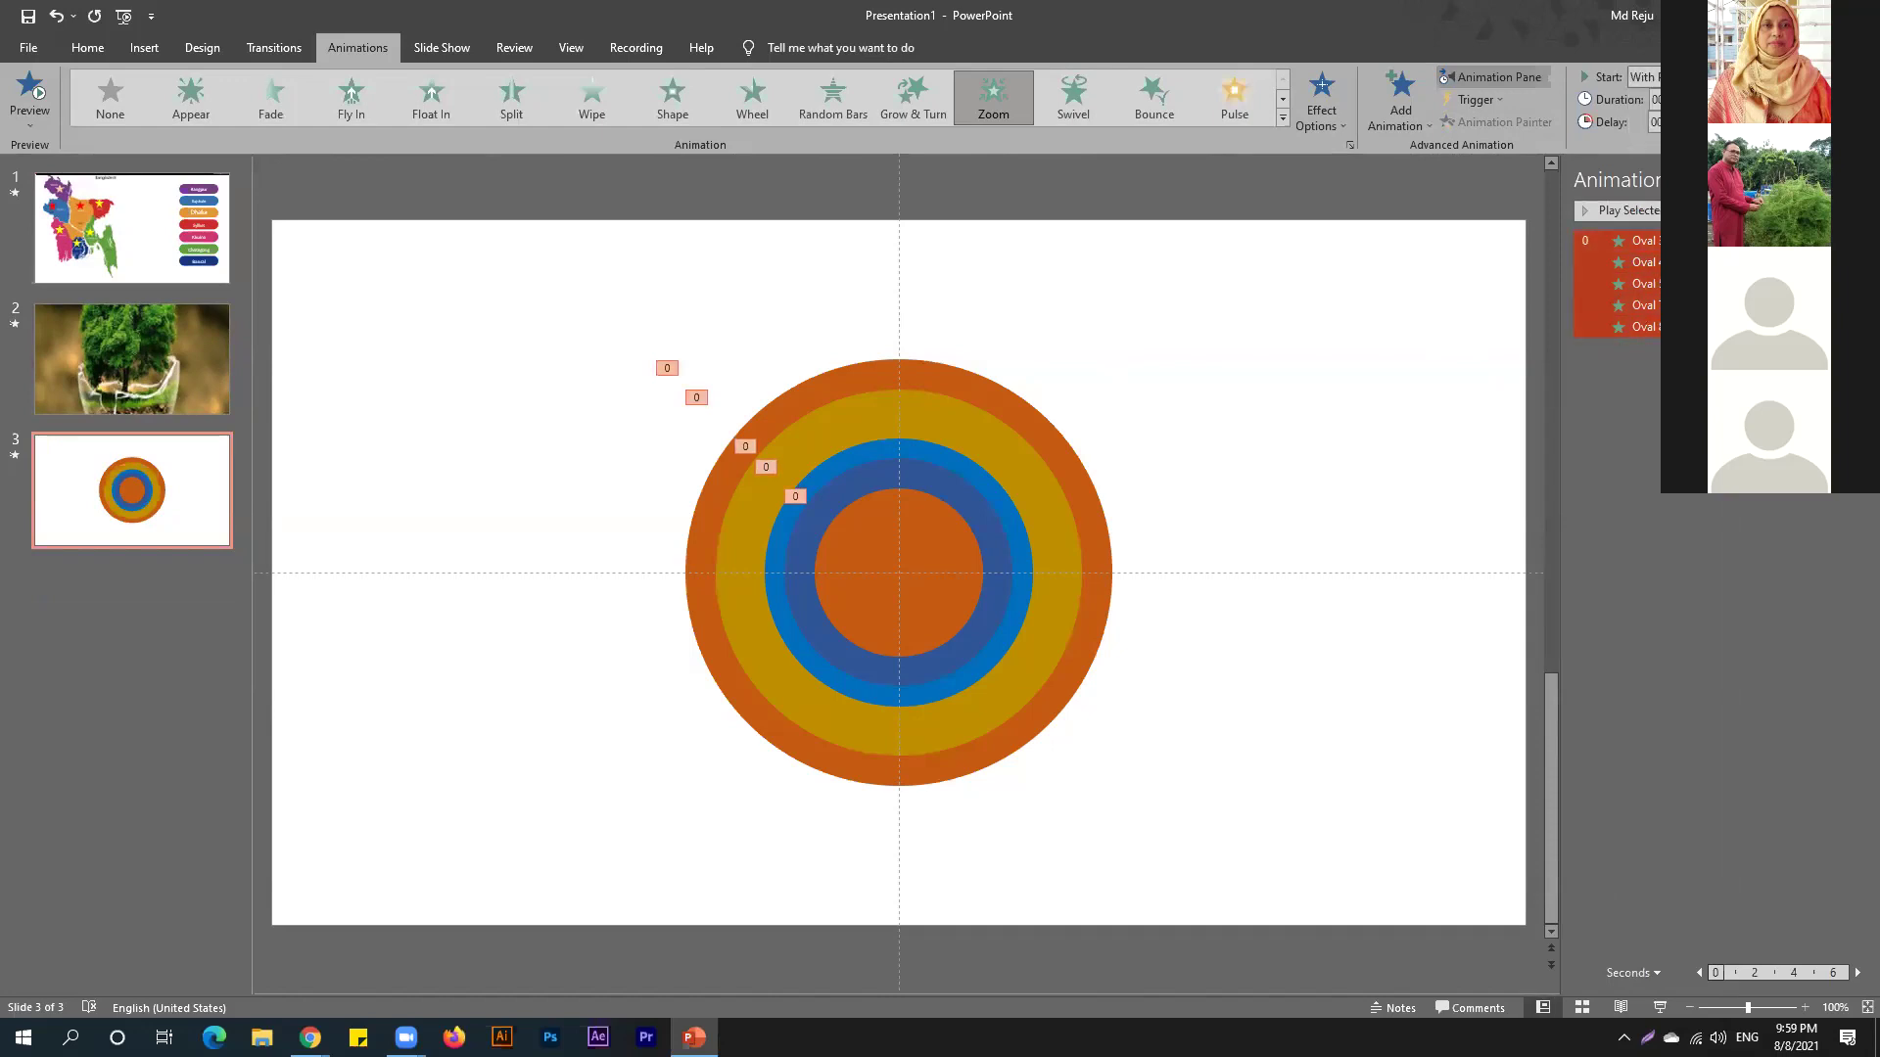
Adjust the delay of the second to fifth circle animations one by one.
left_click(1650, 262)
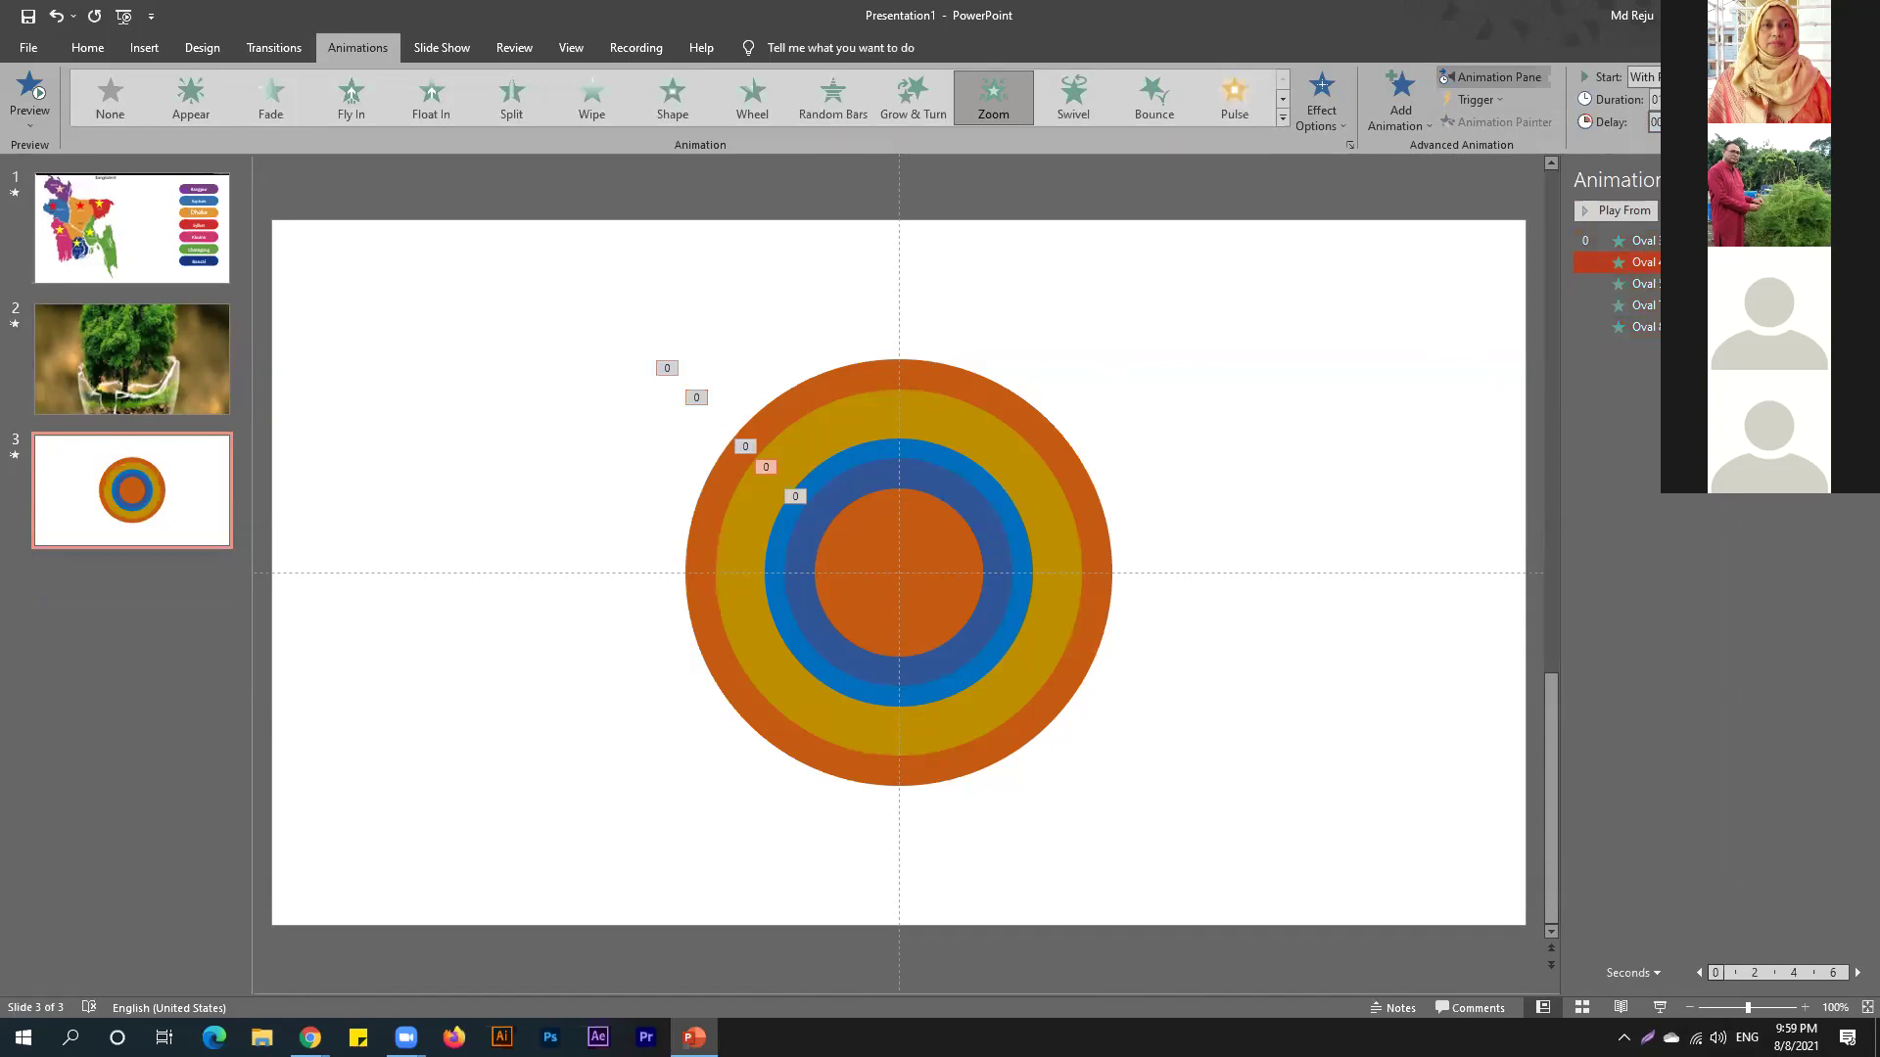
left_click(1651, 286)
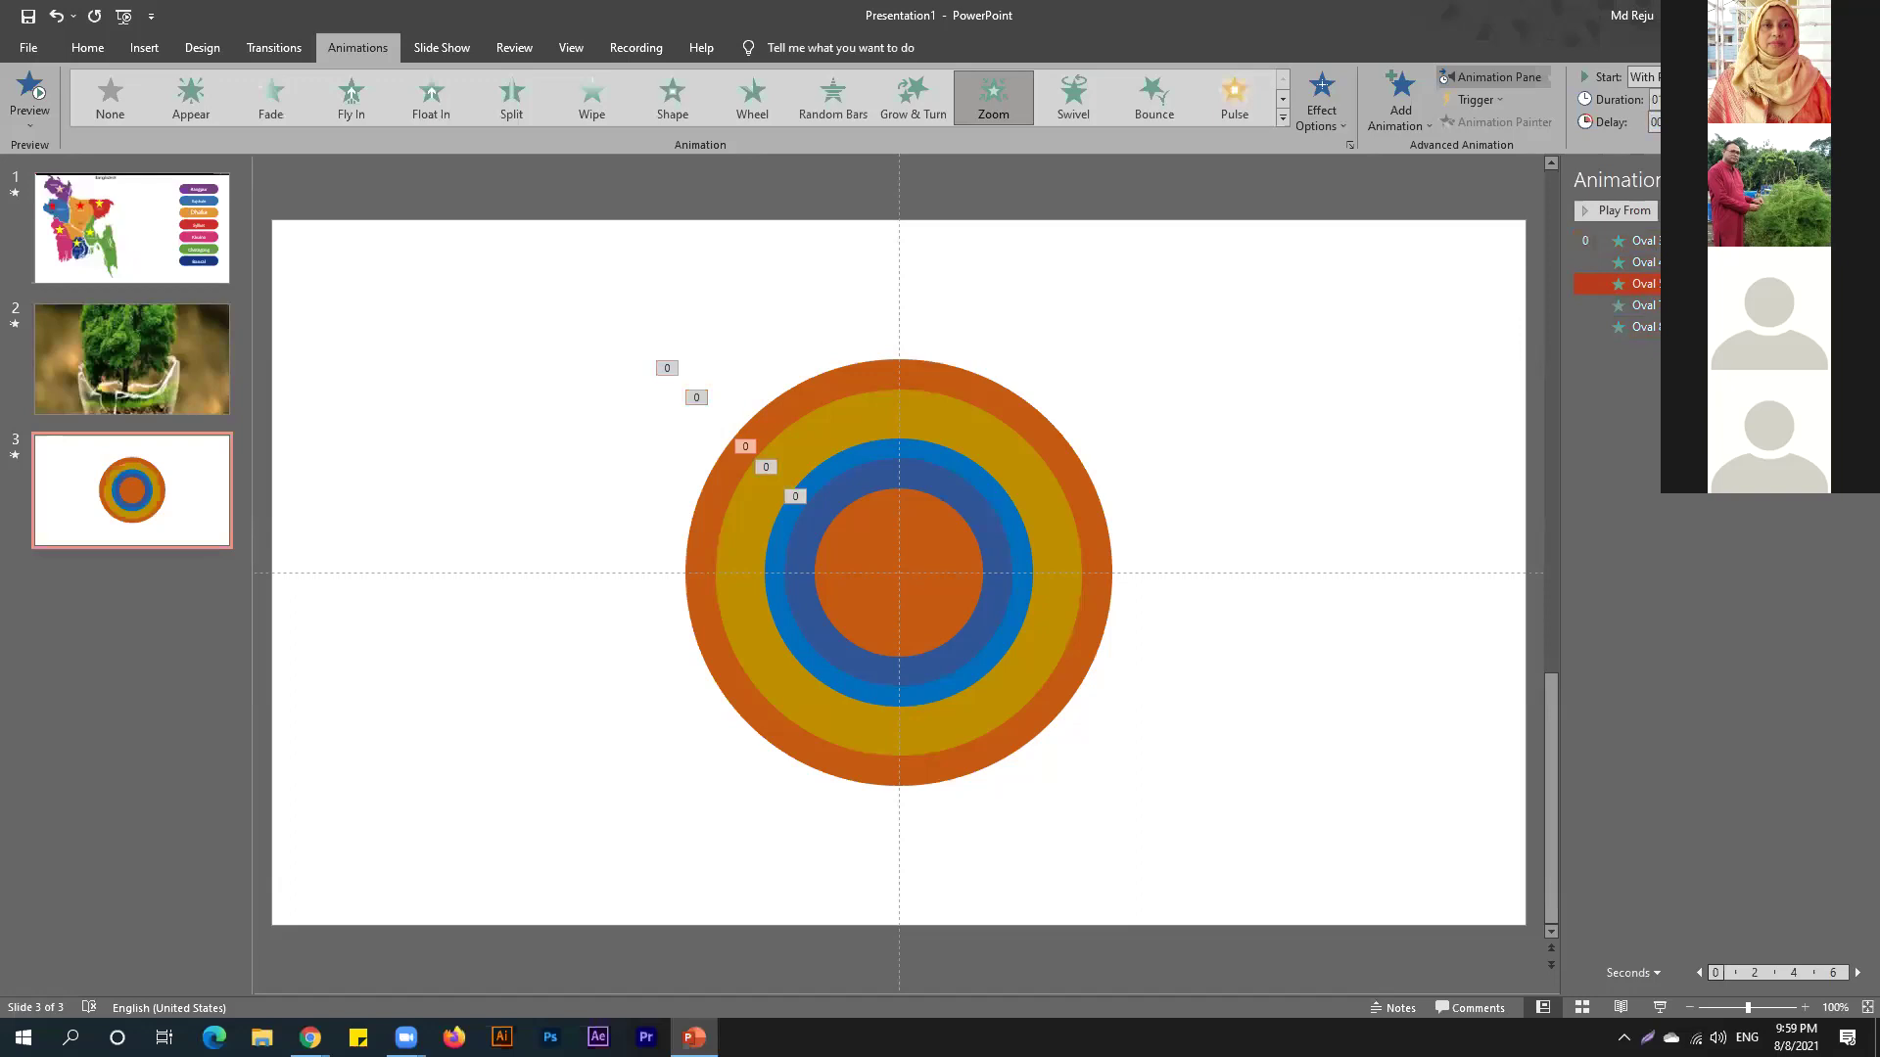
left_click(1651, 305)
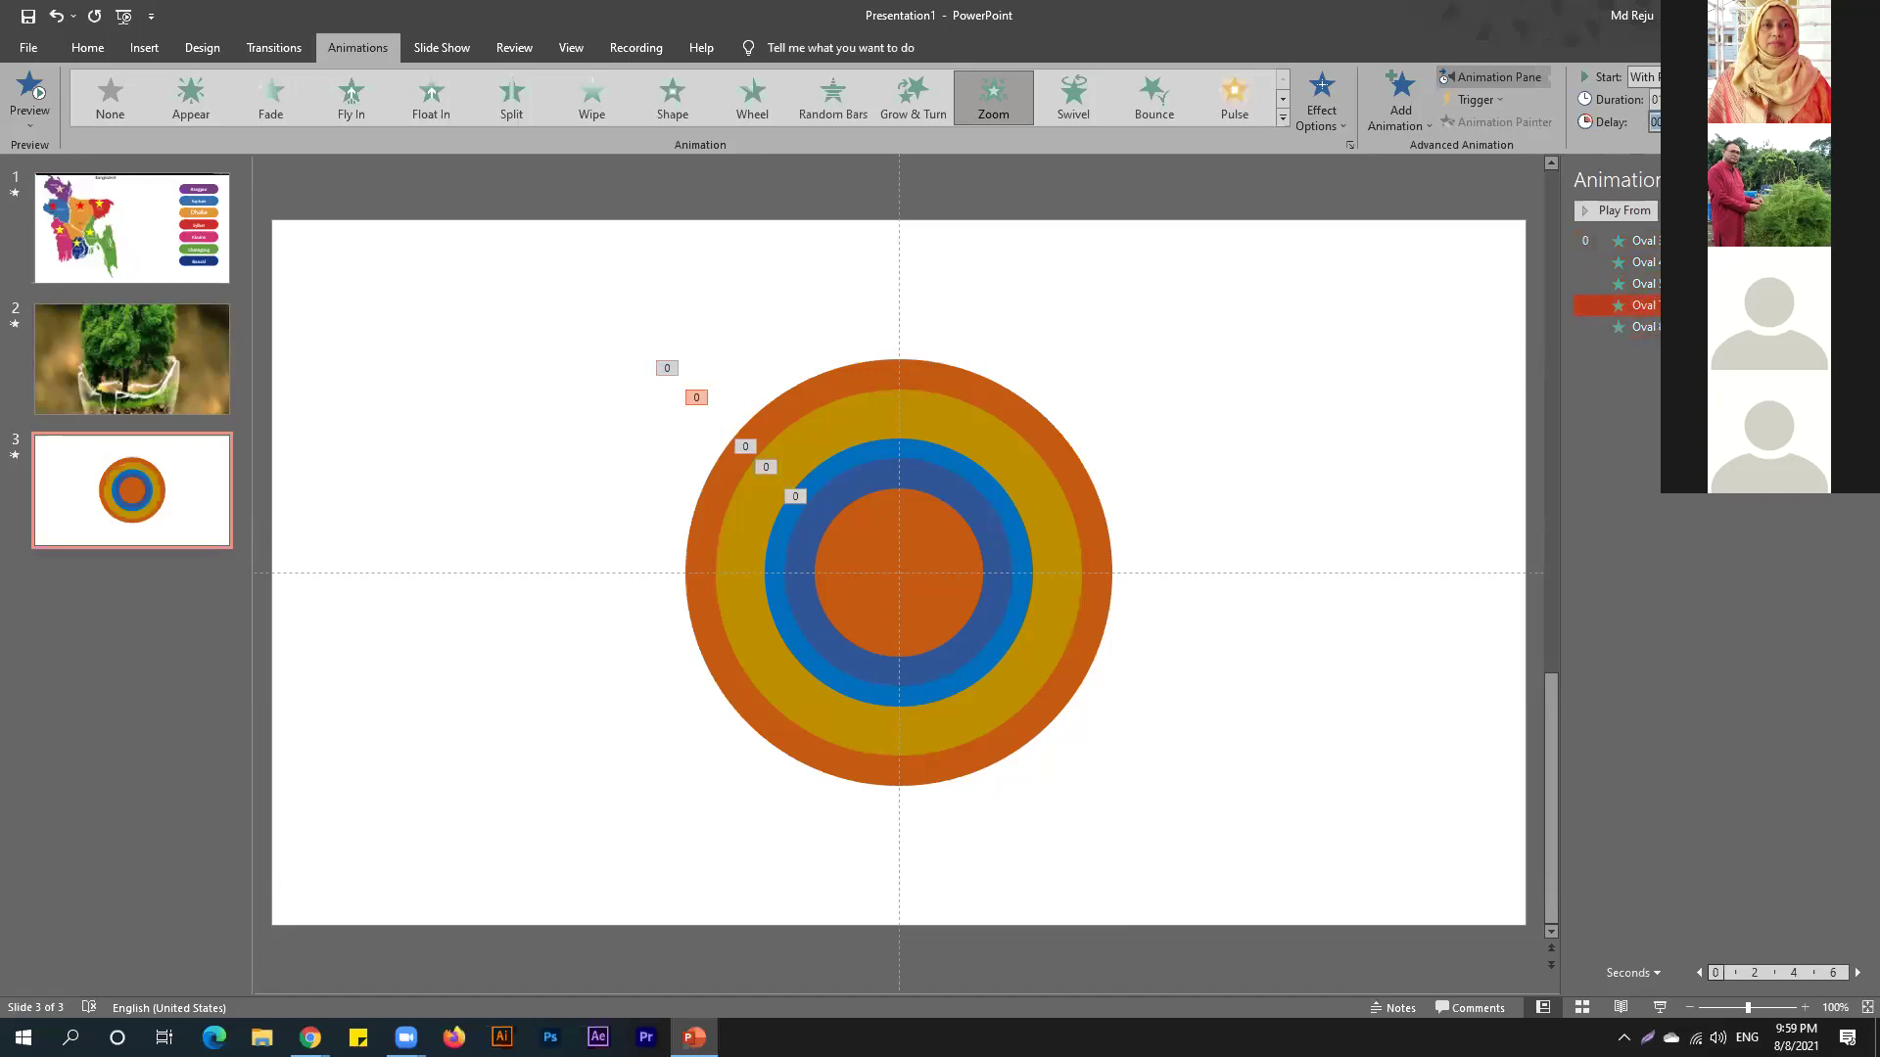
left_click(1651, 327)
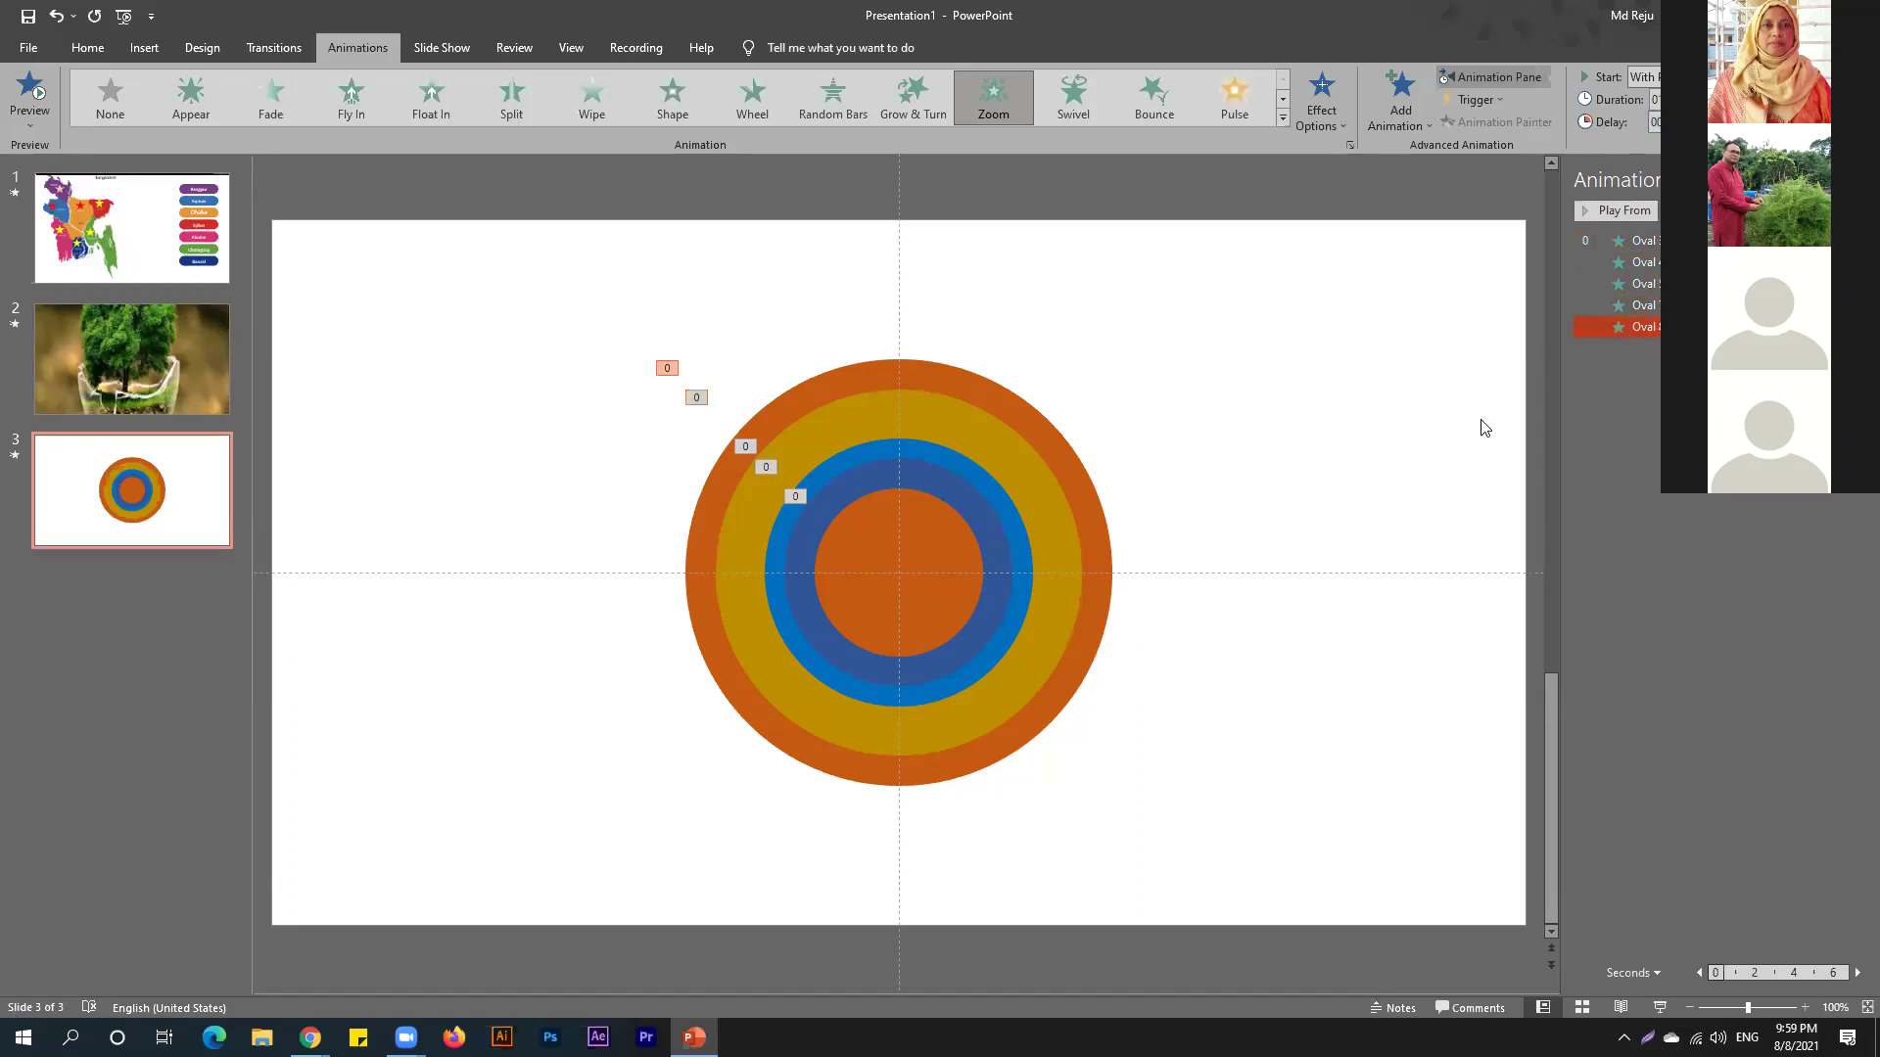
Play slide 3 as a slide show to check the circle animations, and return to editing.
left_click(1269, 592)
left_click(1659, 1009)
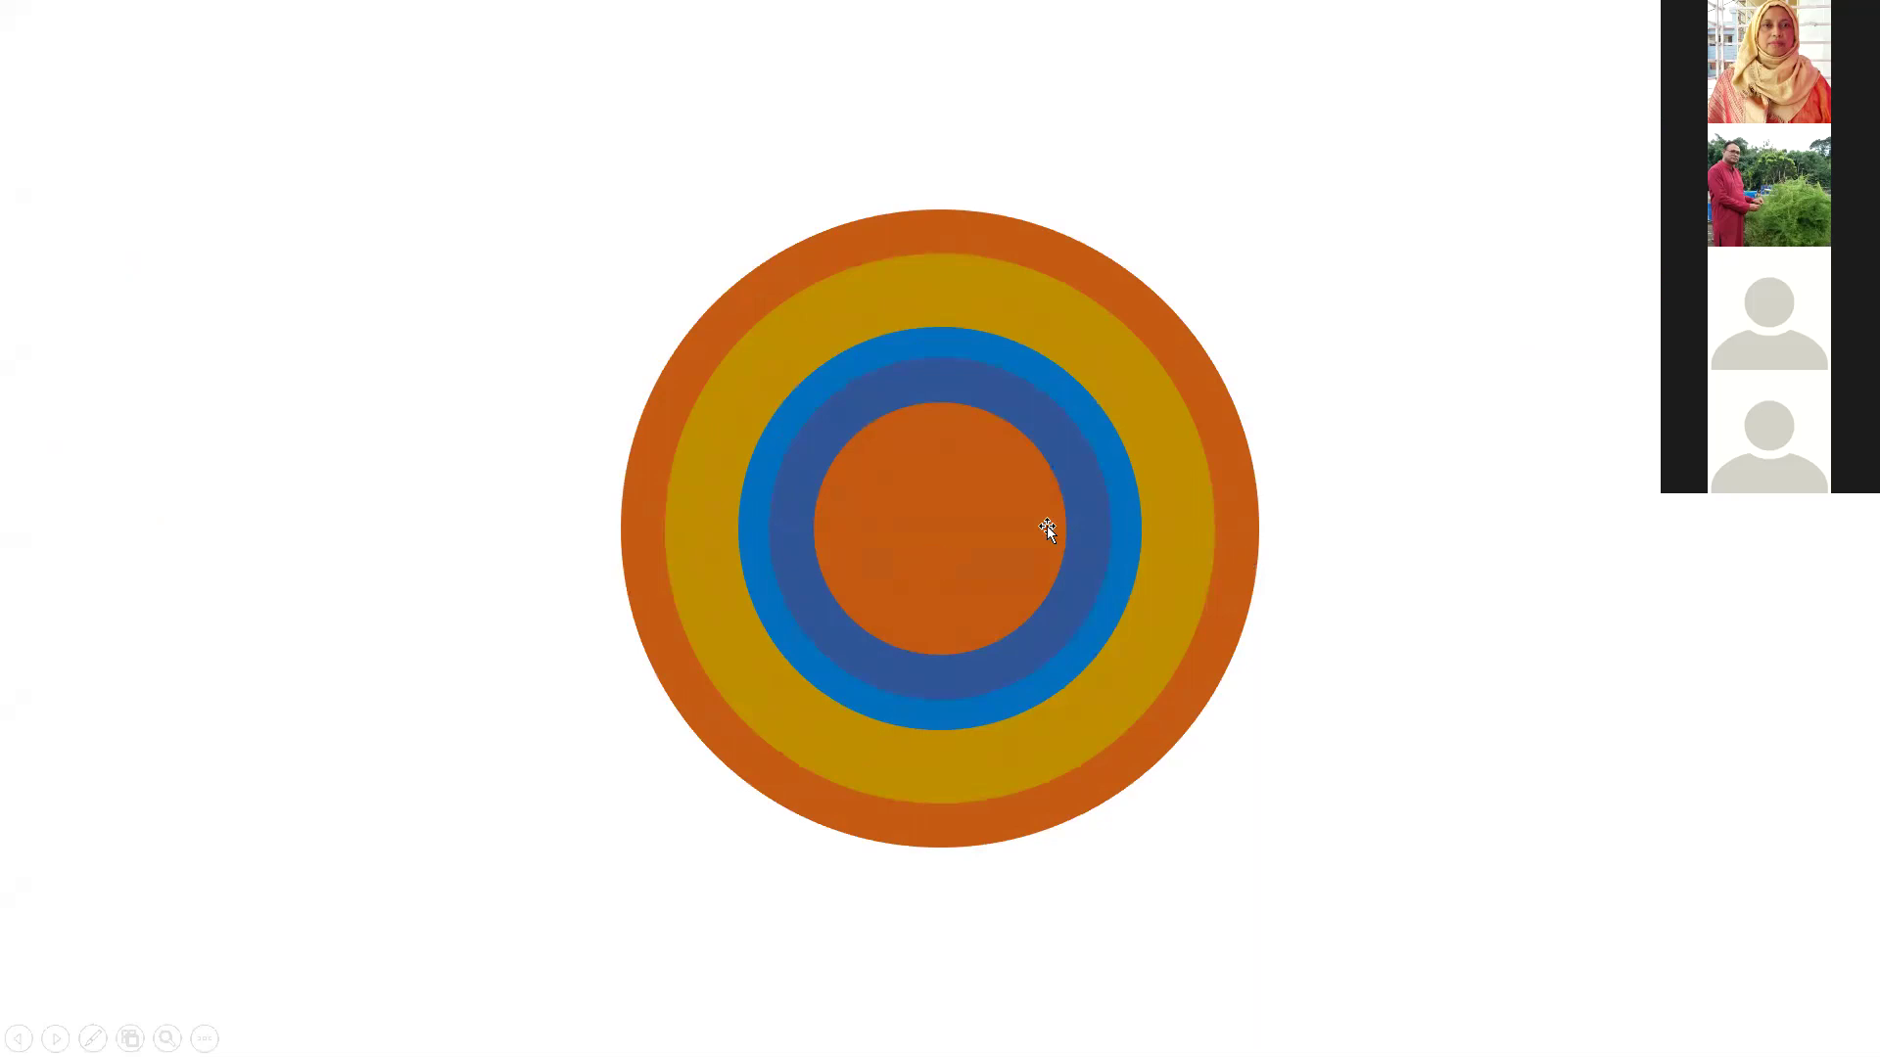
key("Escape")
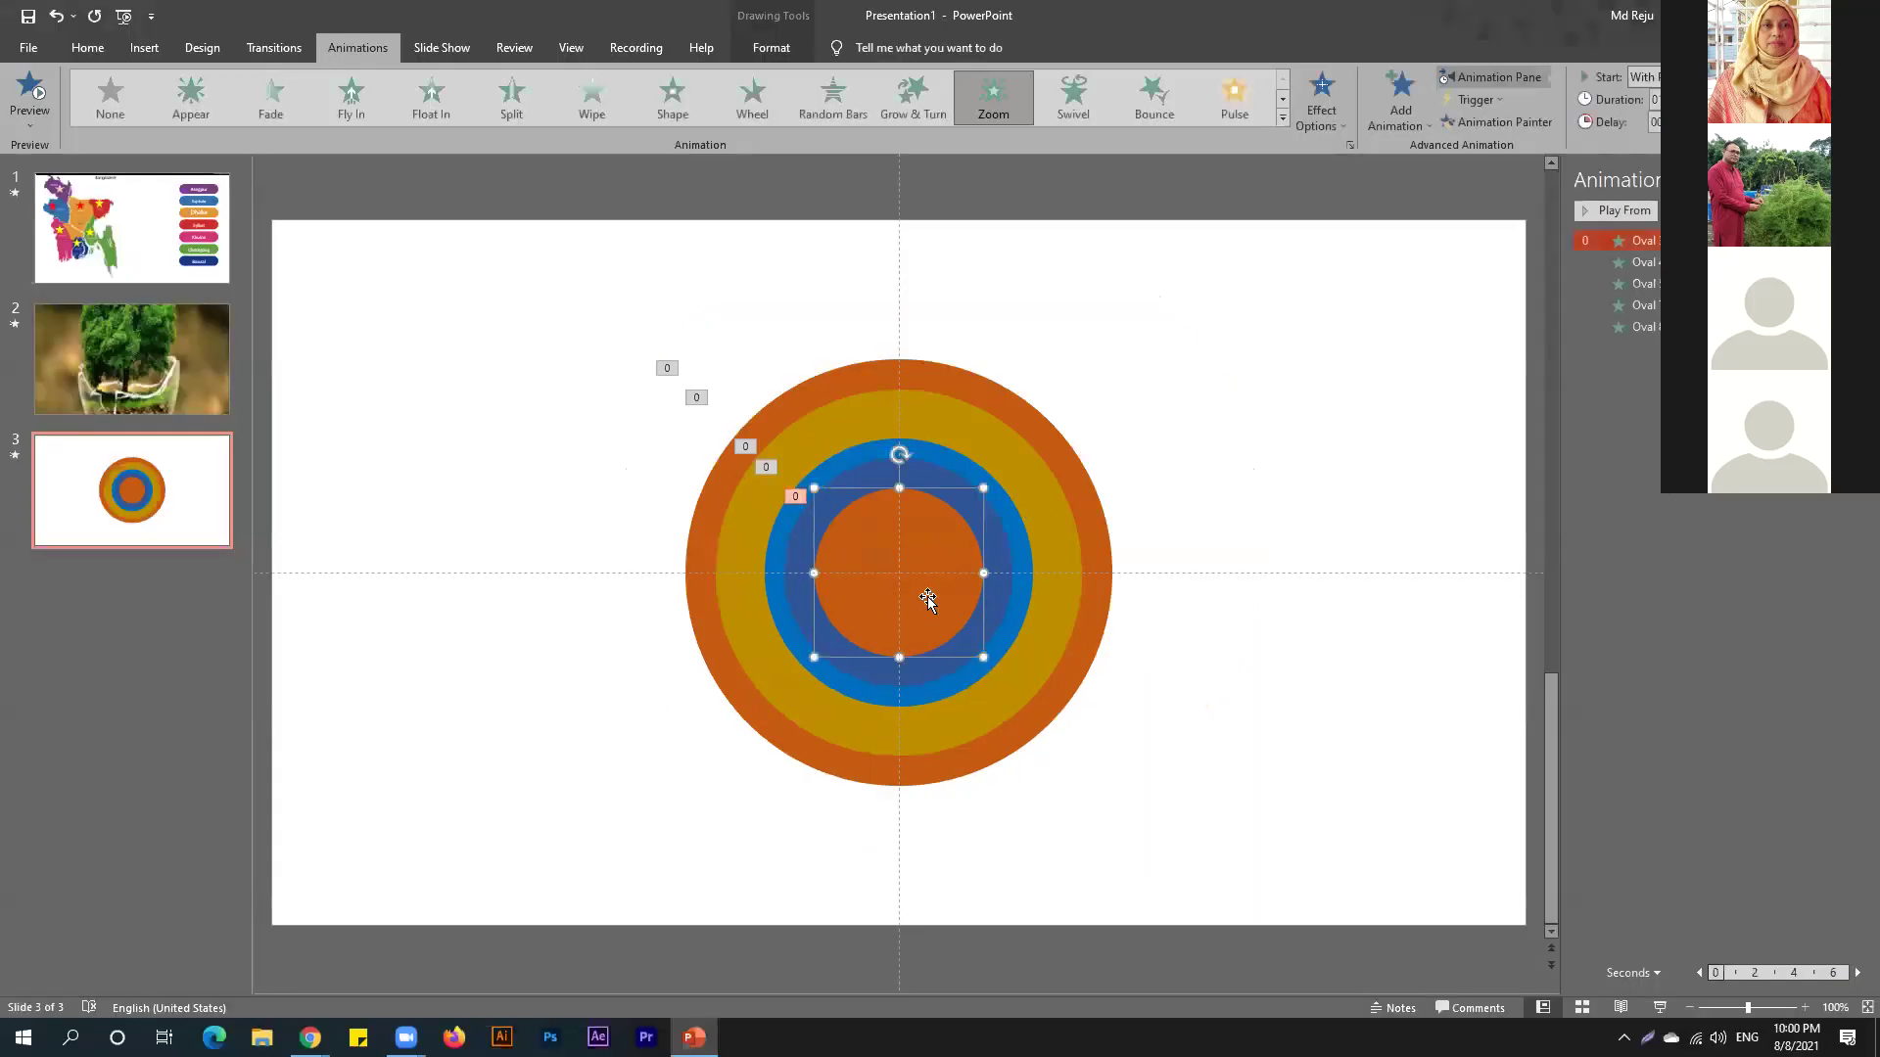
Delete all the concentric circles on slide 3 and draw a new circle about 8.04" in diameter over the slide's centre.
left_click_drag(540, 253, 1288, 911)
key("Delete")
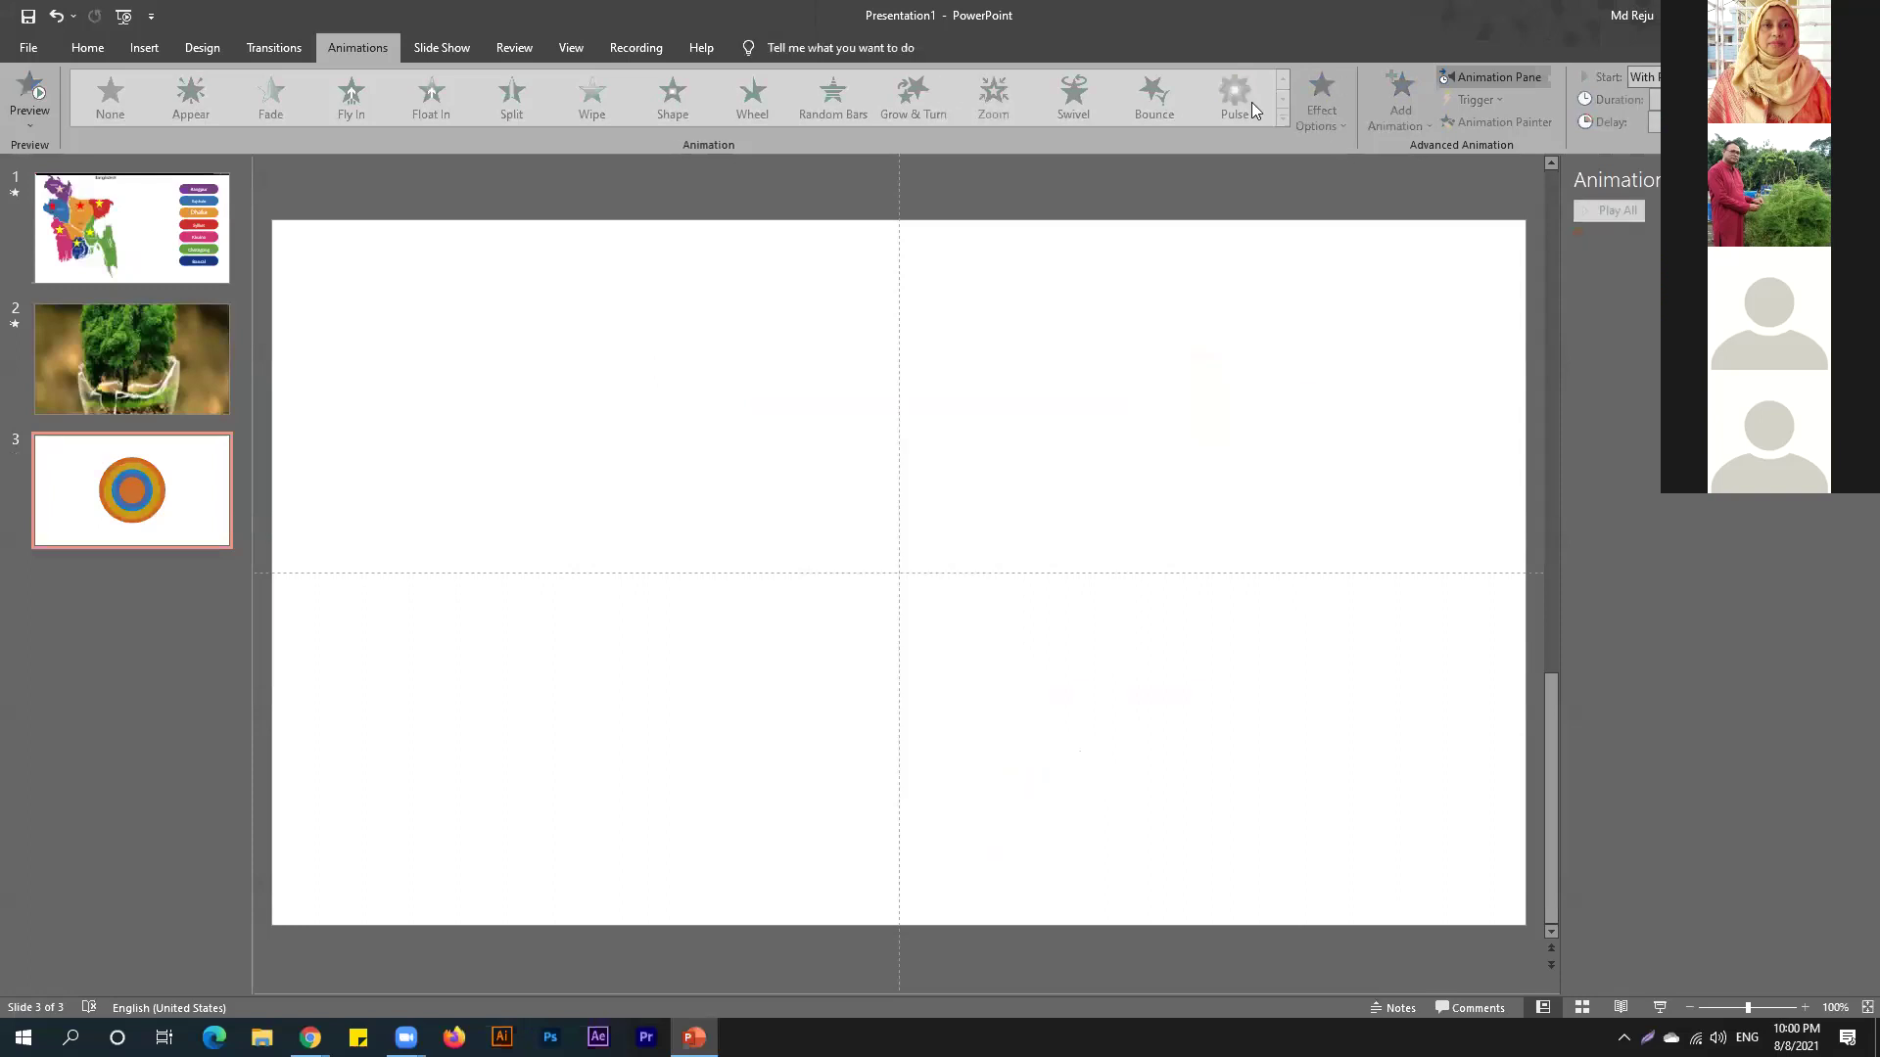
key("ctrl+minus")
left_click(87, 47)
left_click(993, 79)
mouse_move(893, 562)
left_mouse_down()
mouse_move(1398, 1056)
mouse_move(1460, 1056)
left_mouse_up()
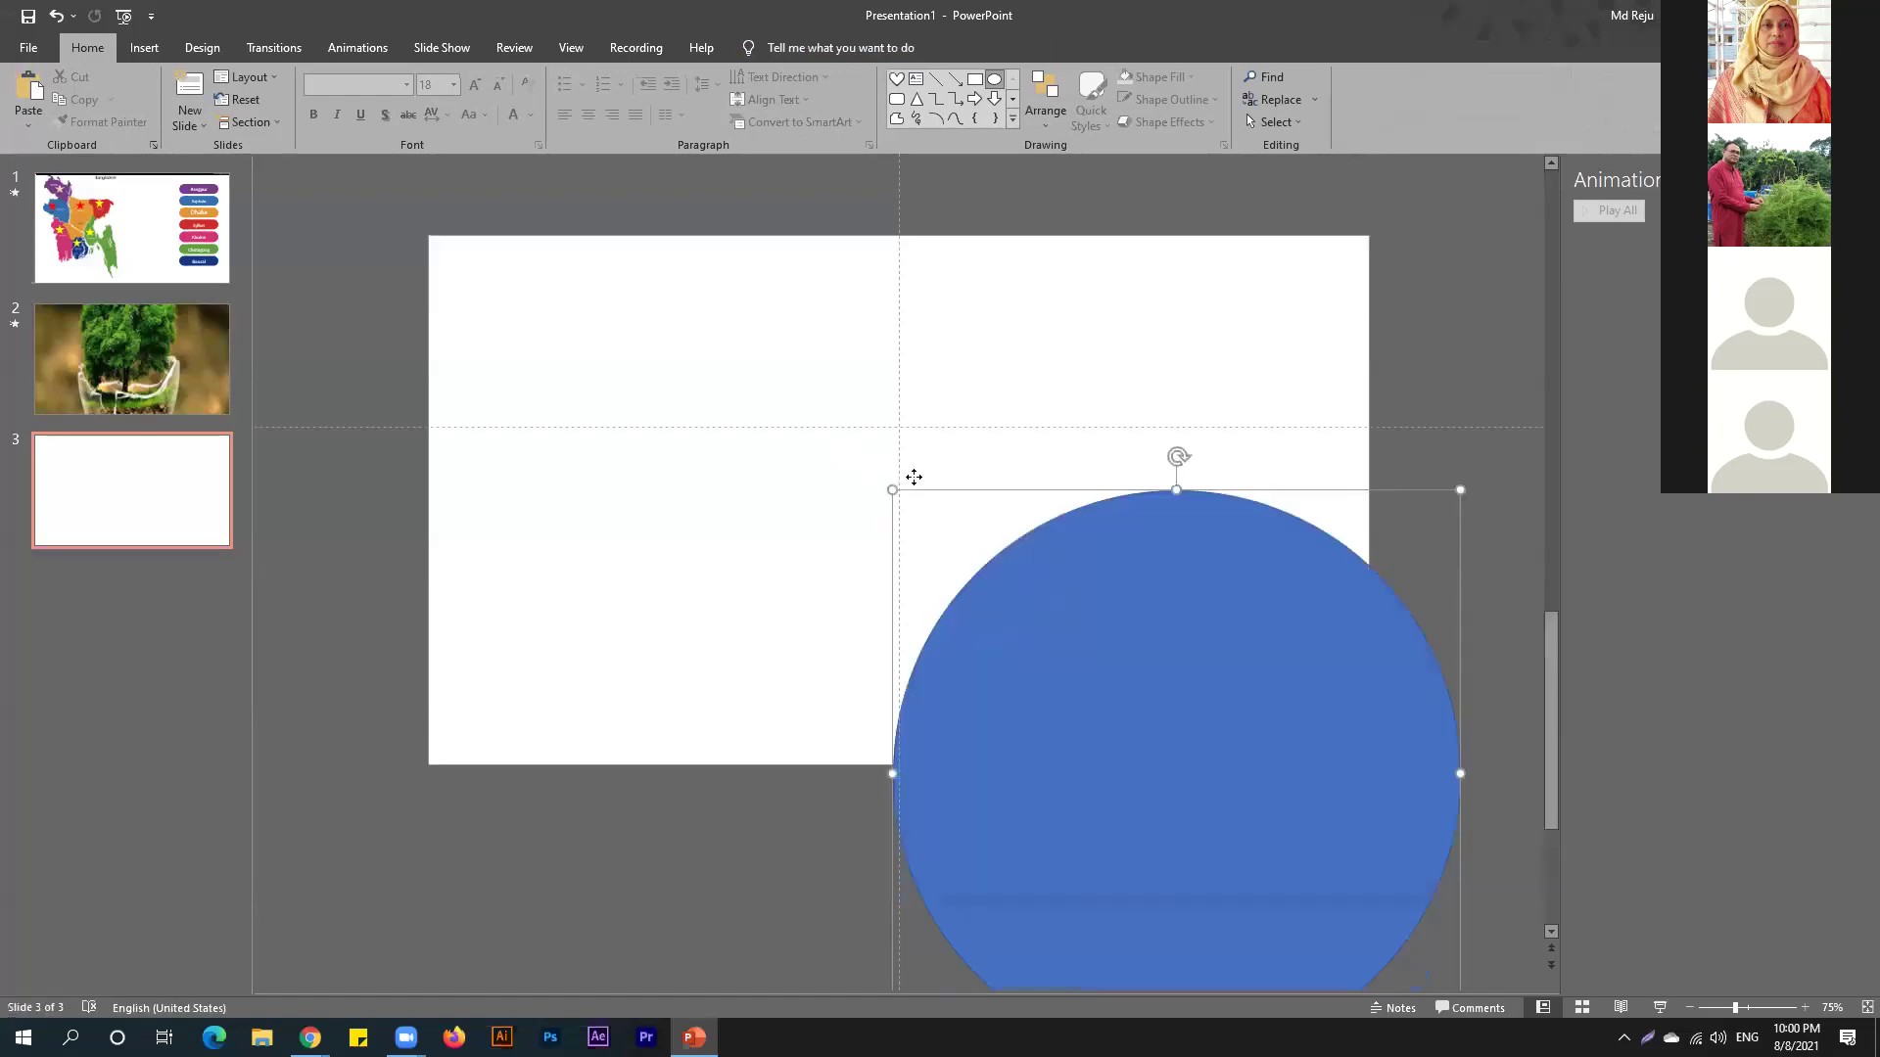
scroll(1133, 827, "down", 1)
scroll(1442, 926, "down", 1)
left_click_drag(1296, 692, 1008, 369)
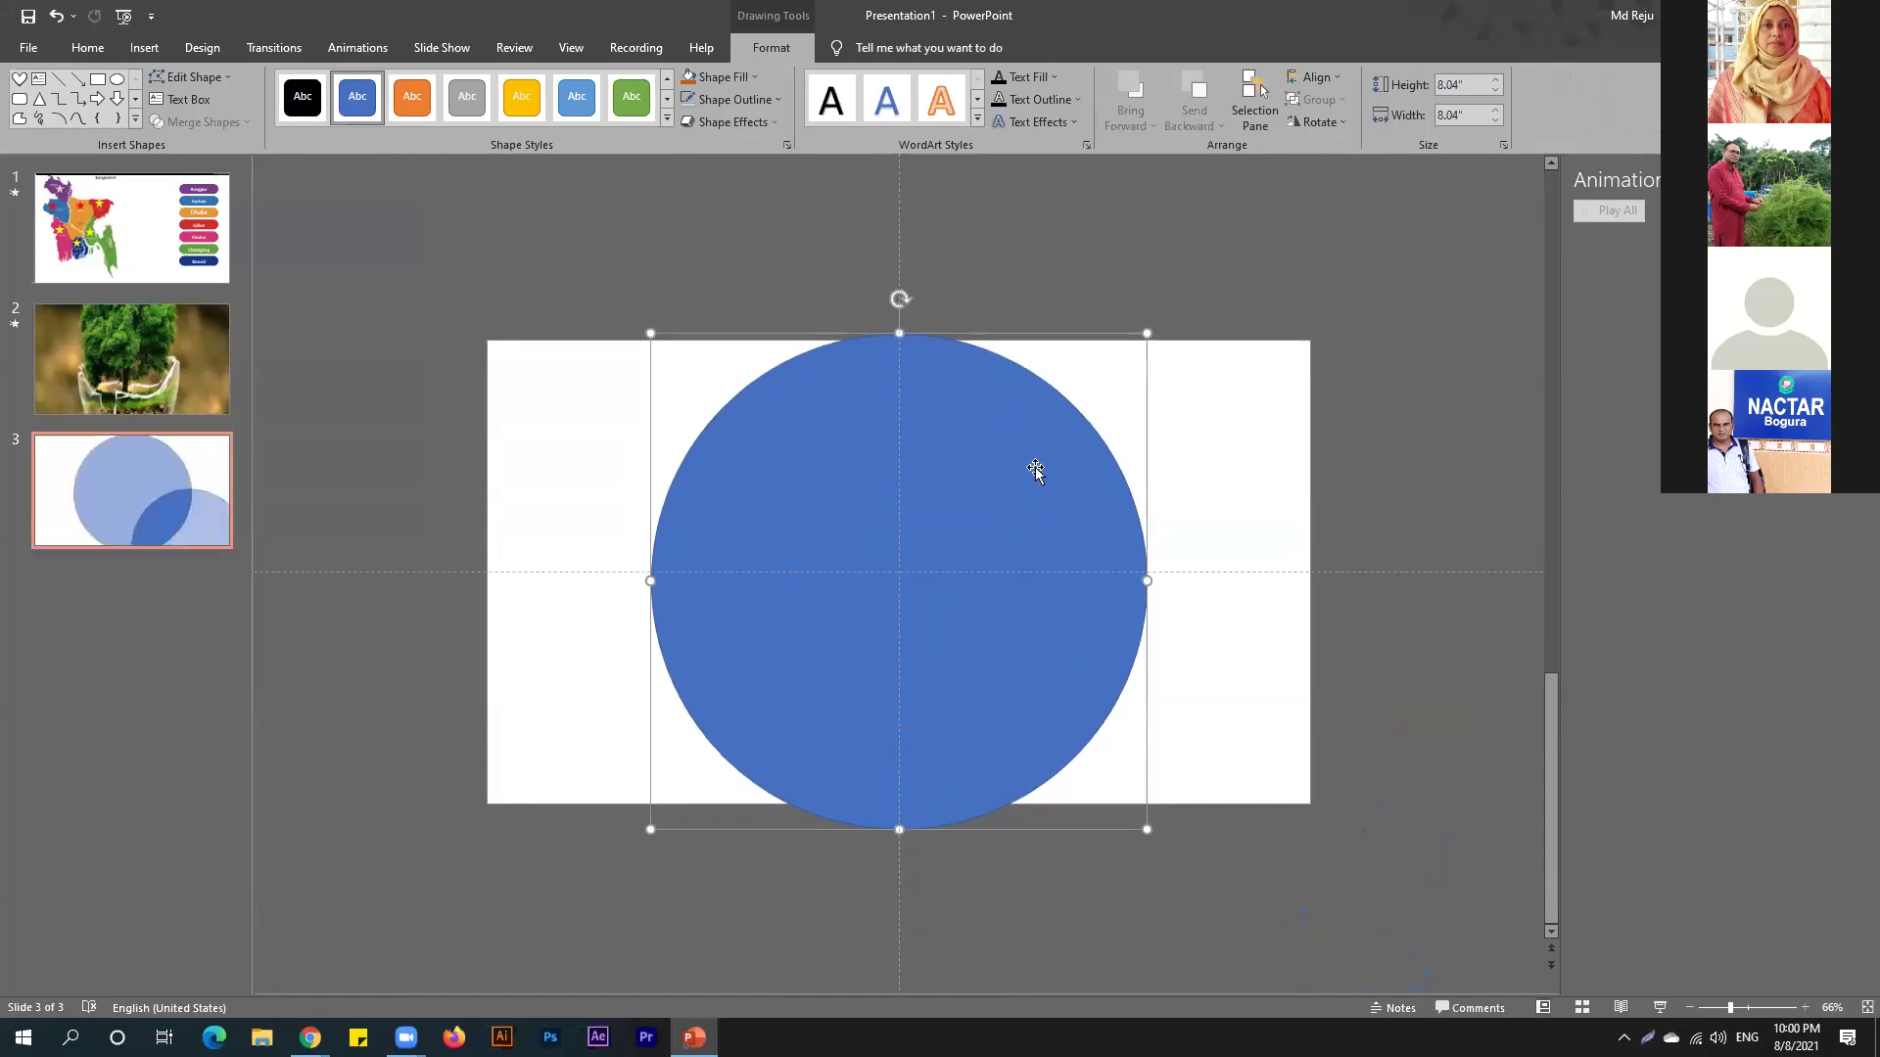
Enlarge the circle to about 18.1" in diameter so it covers the whole slide, and nudge it towards the centre.
left_click_drag(1145, 827, 1221, 835)
scroll(1221, 835, "down", 3)
left_click_drag(1037, 679, 1049, 655)
key("Left")
key("Left")
key("Left")
key("Left")
key("Left")
key("Up")
key("Up")
key("Up")
key("Up")
key("Up")
key("Up")
key("Up")
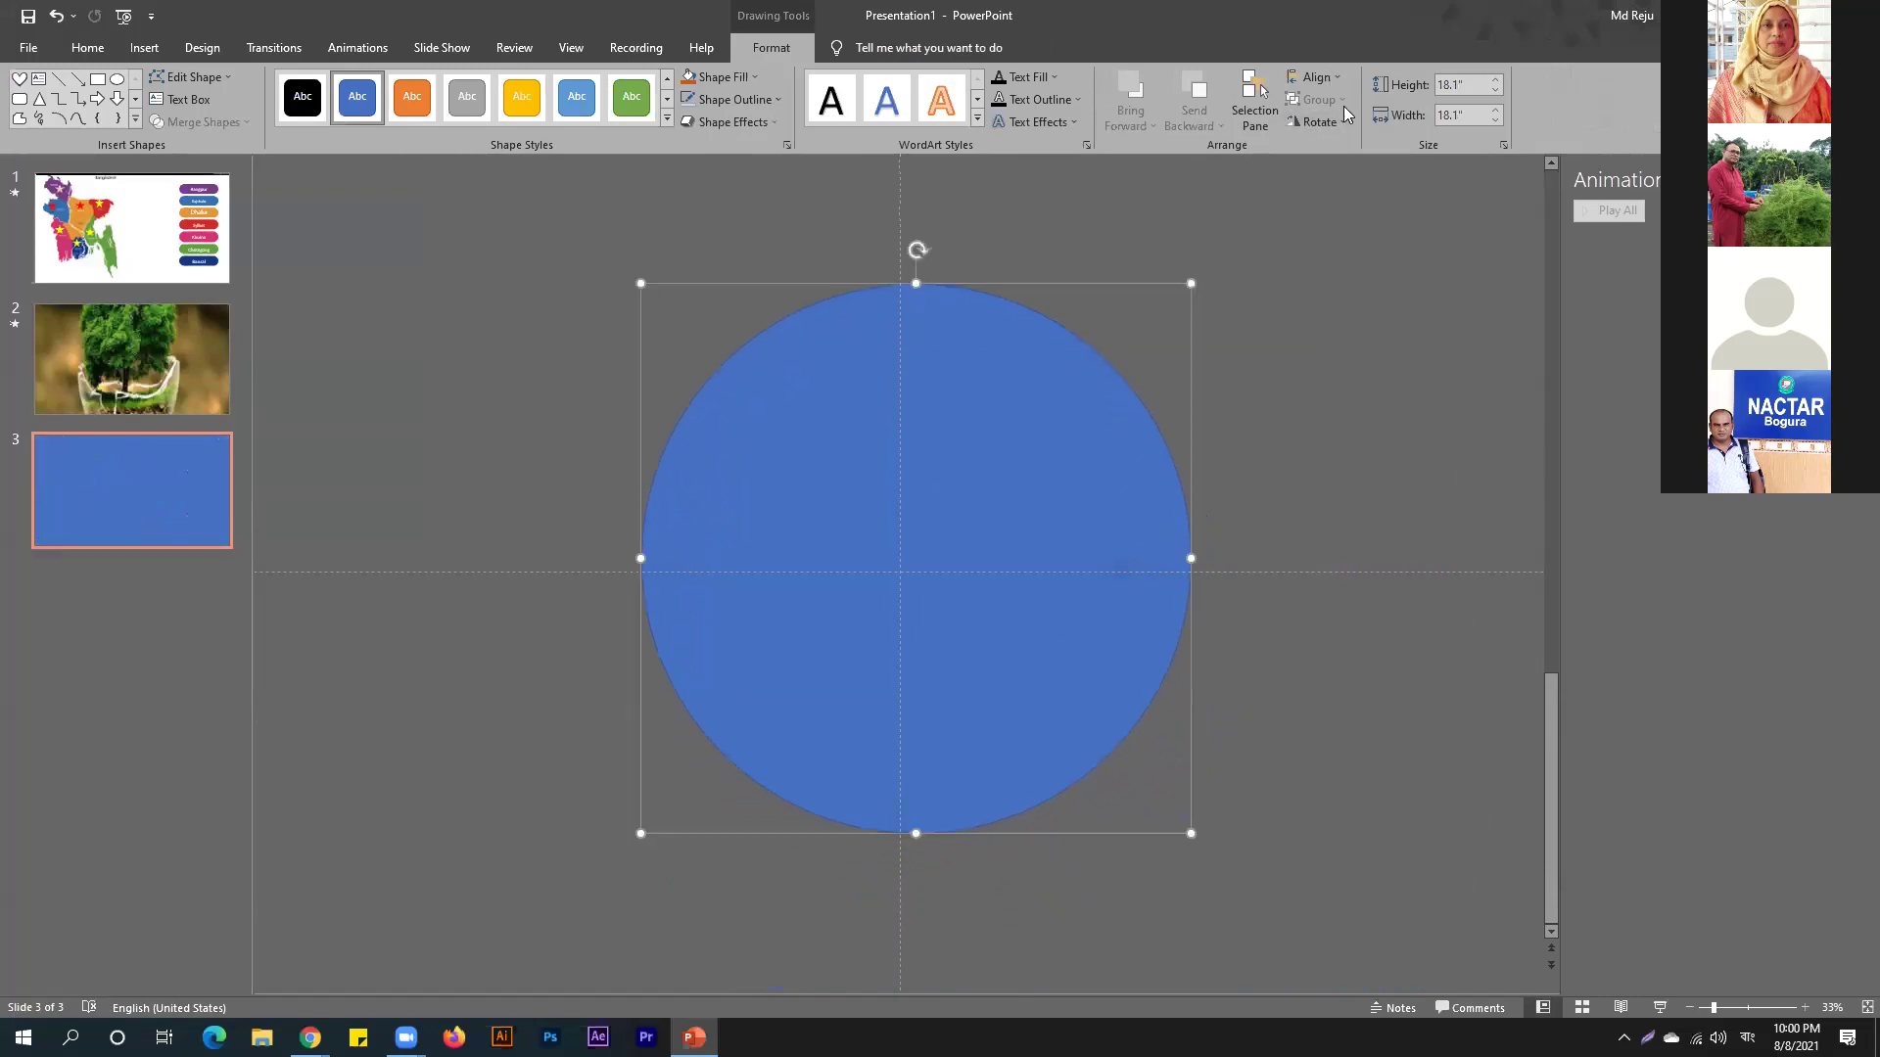
Align the large circle to the slide's horizontal center and vertical middle.
left_click(1317, 77)
left_click(1347, 125)
left_click(1317, 76)
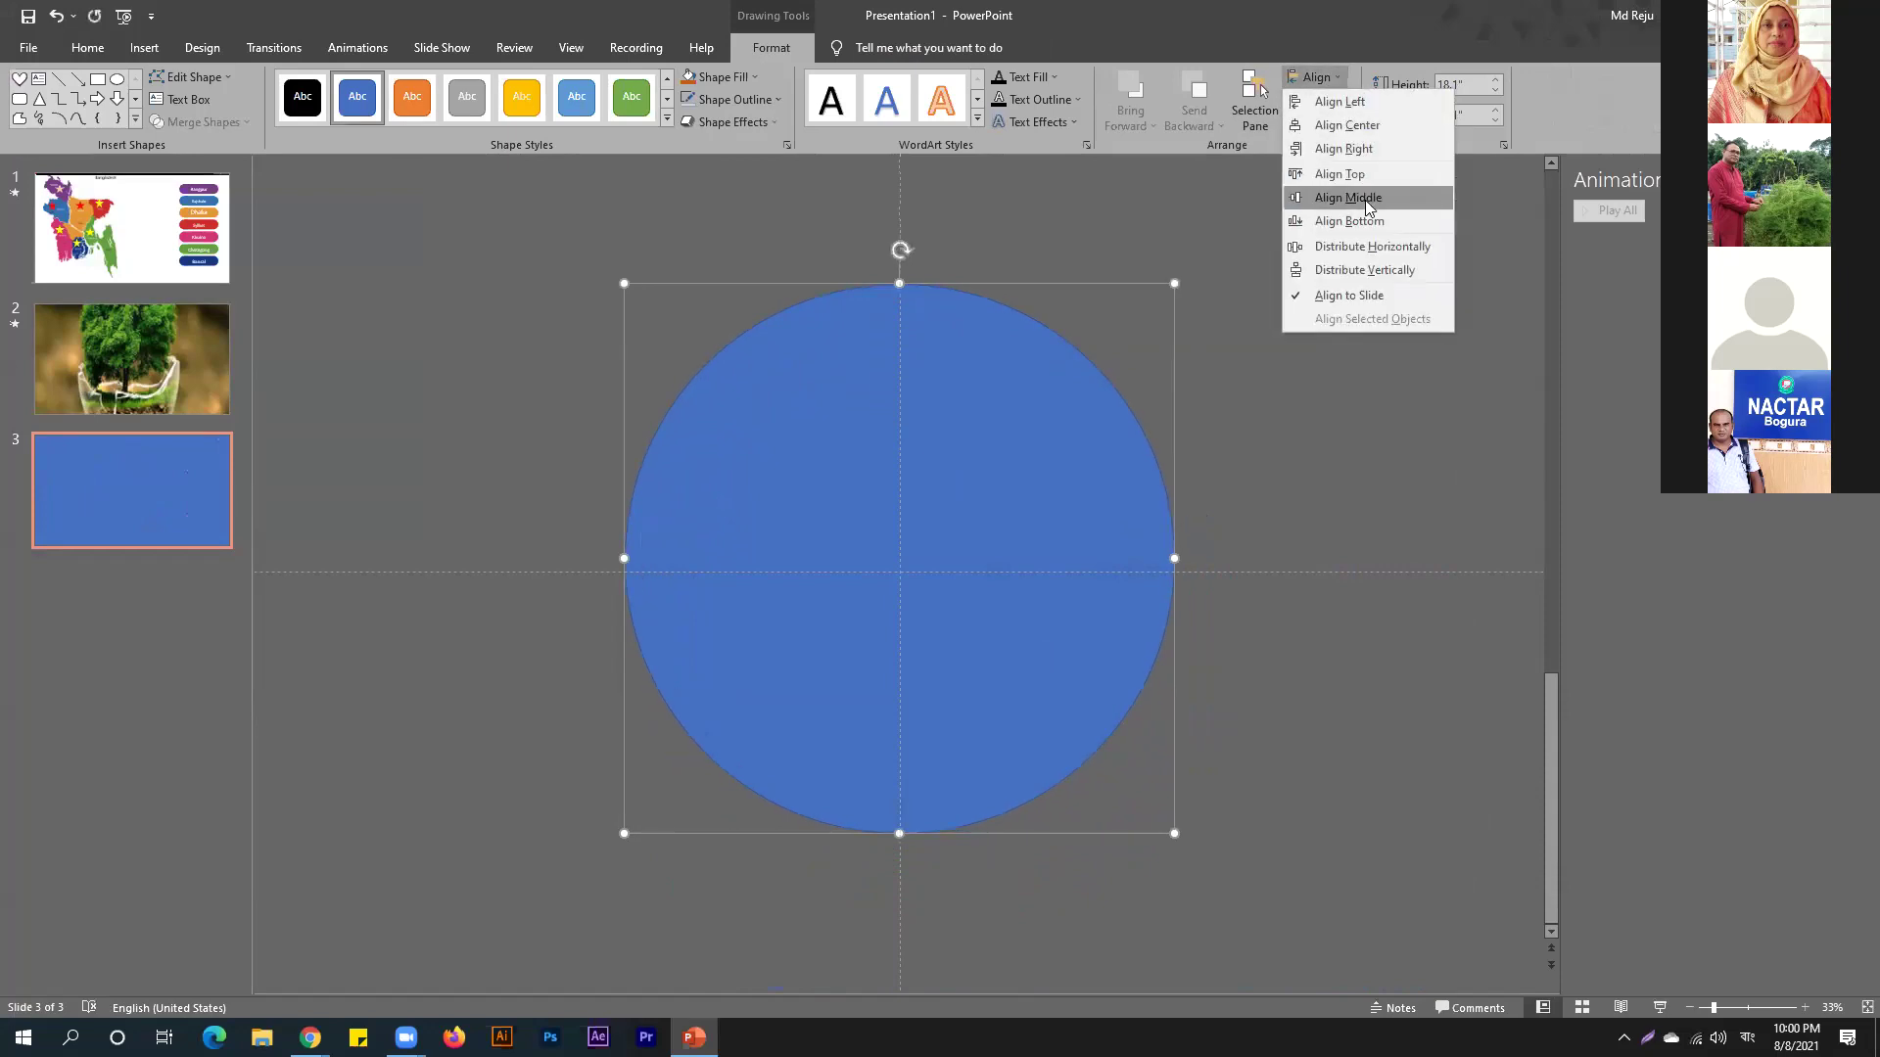
left_click(1349, 198)
left_click(1175, 419)
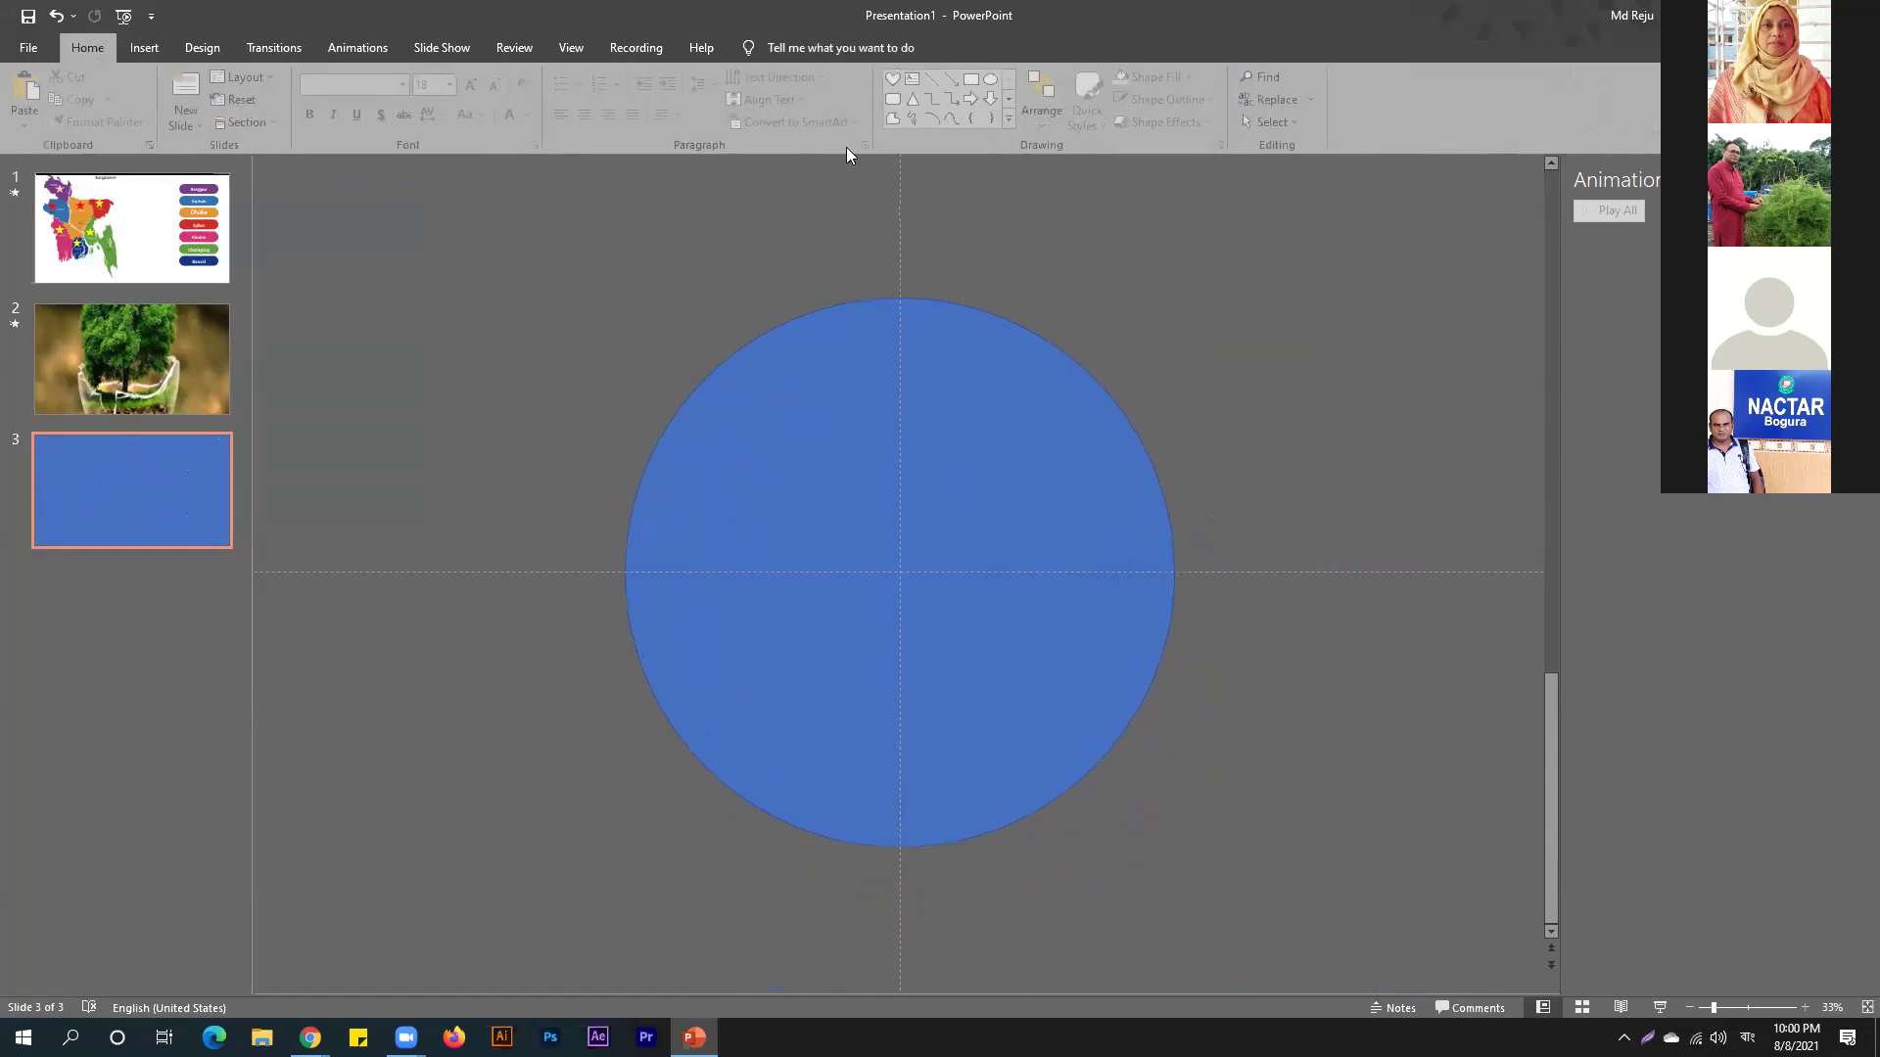
Fill the large circle with orange and remove its blue outline.
double_click(803, 353)
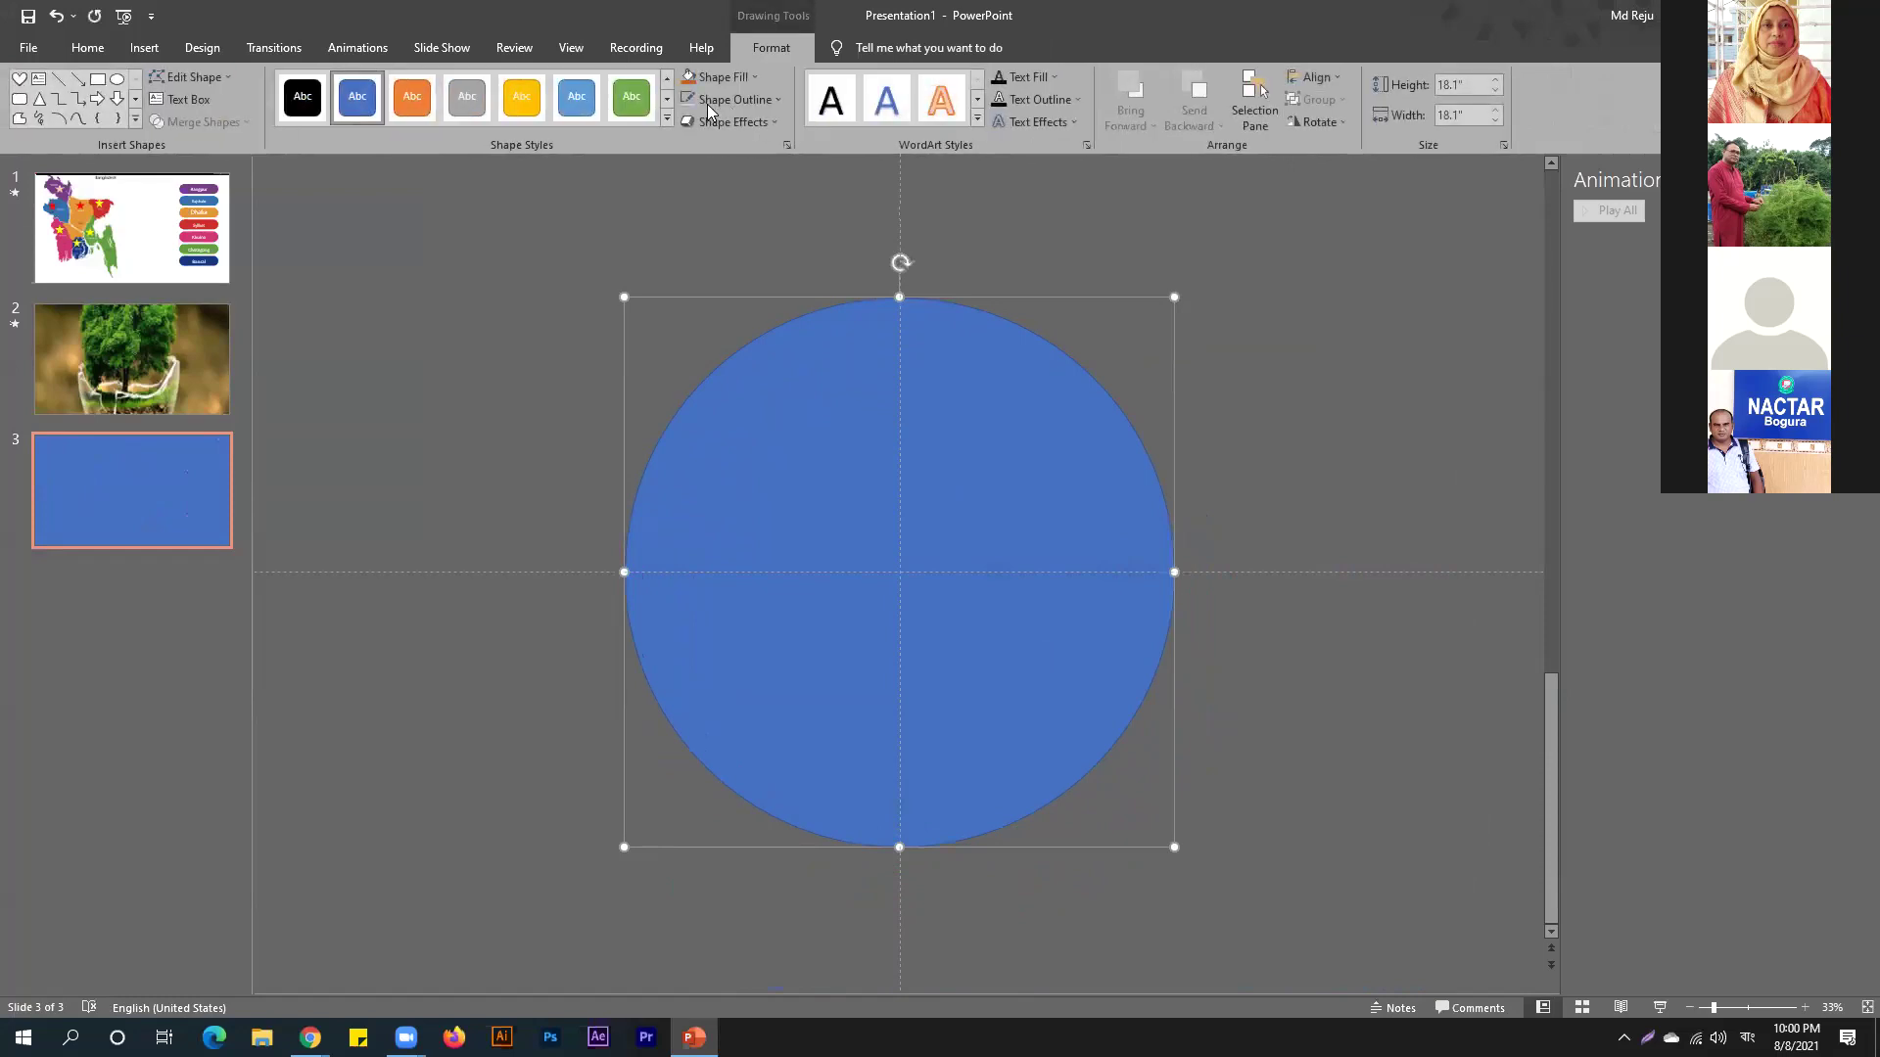
left_click(717, 77)
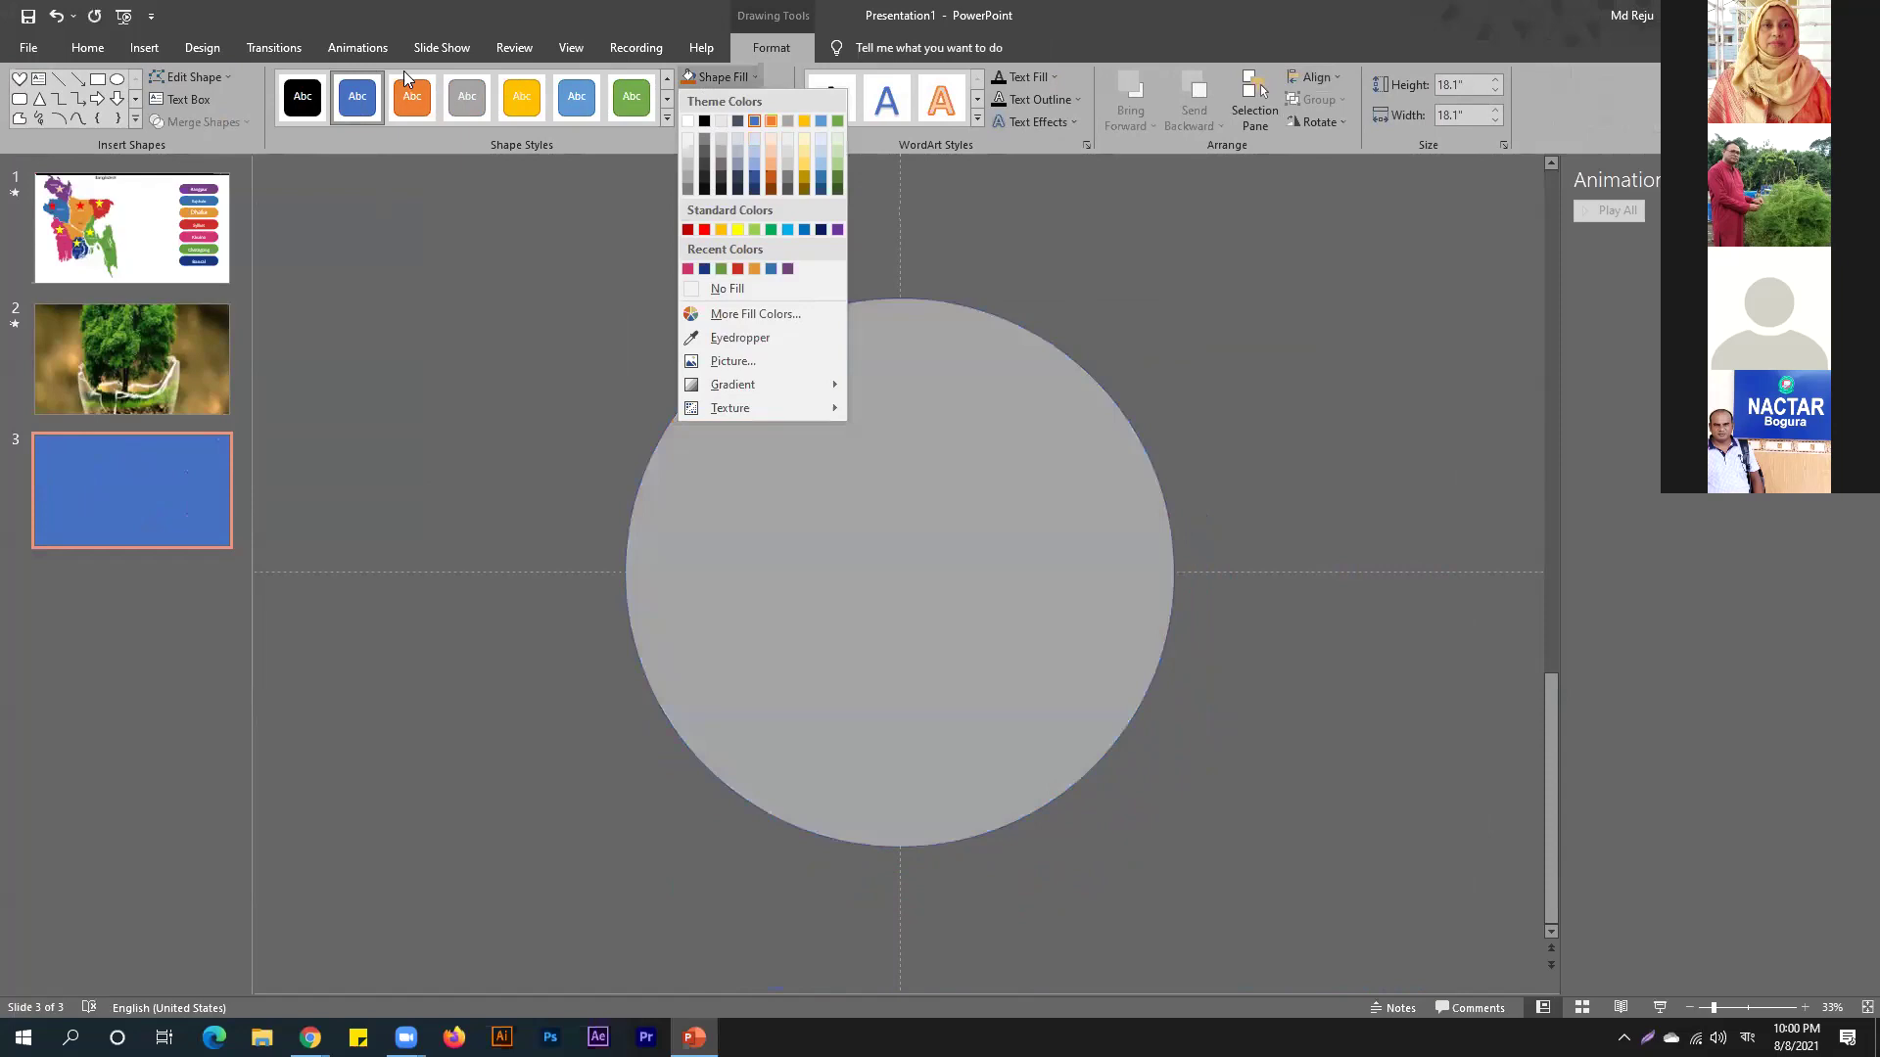
left_click(771, 121)
left_click(735, 99)
key("Escape")
key("Escape")
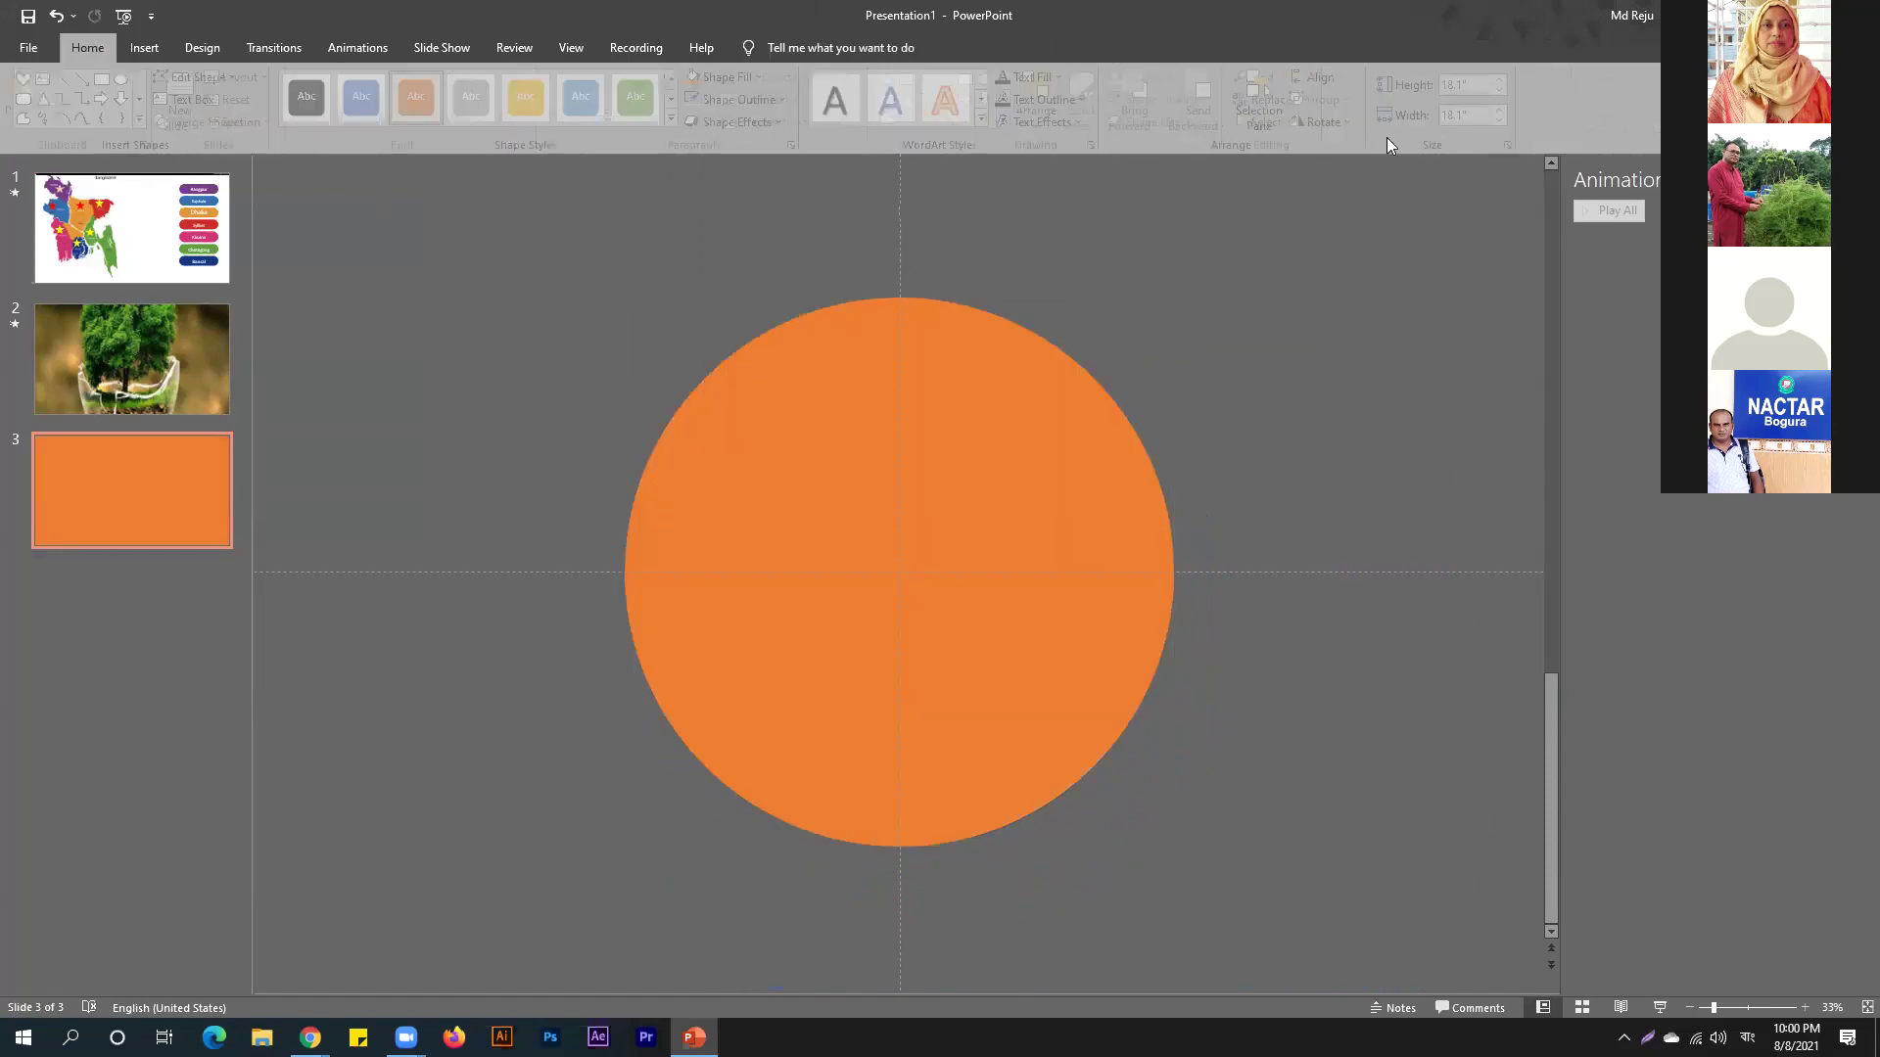
Apply the Zoom animation to the orange circle and set it to start With Previous.
key("ctrl+a")
key("alt+a")
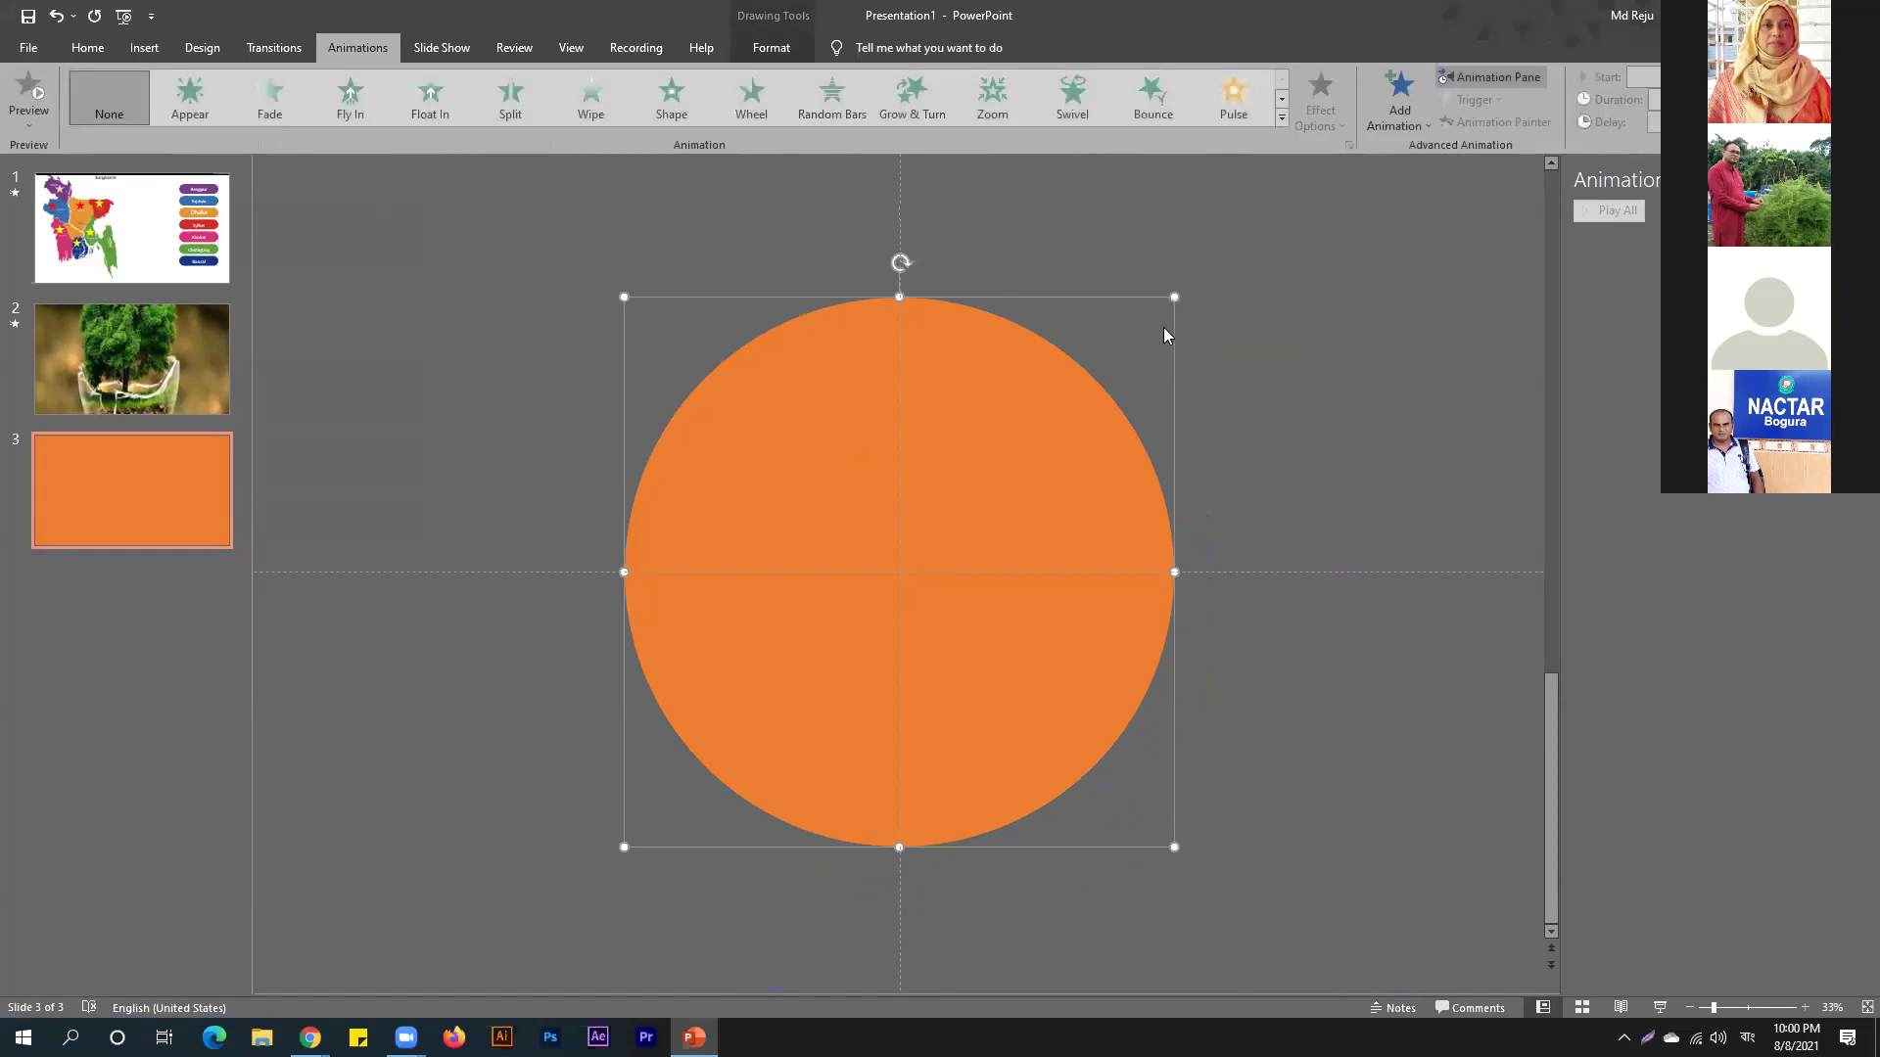
left_click(993, 98)
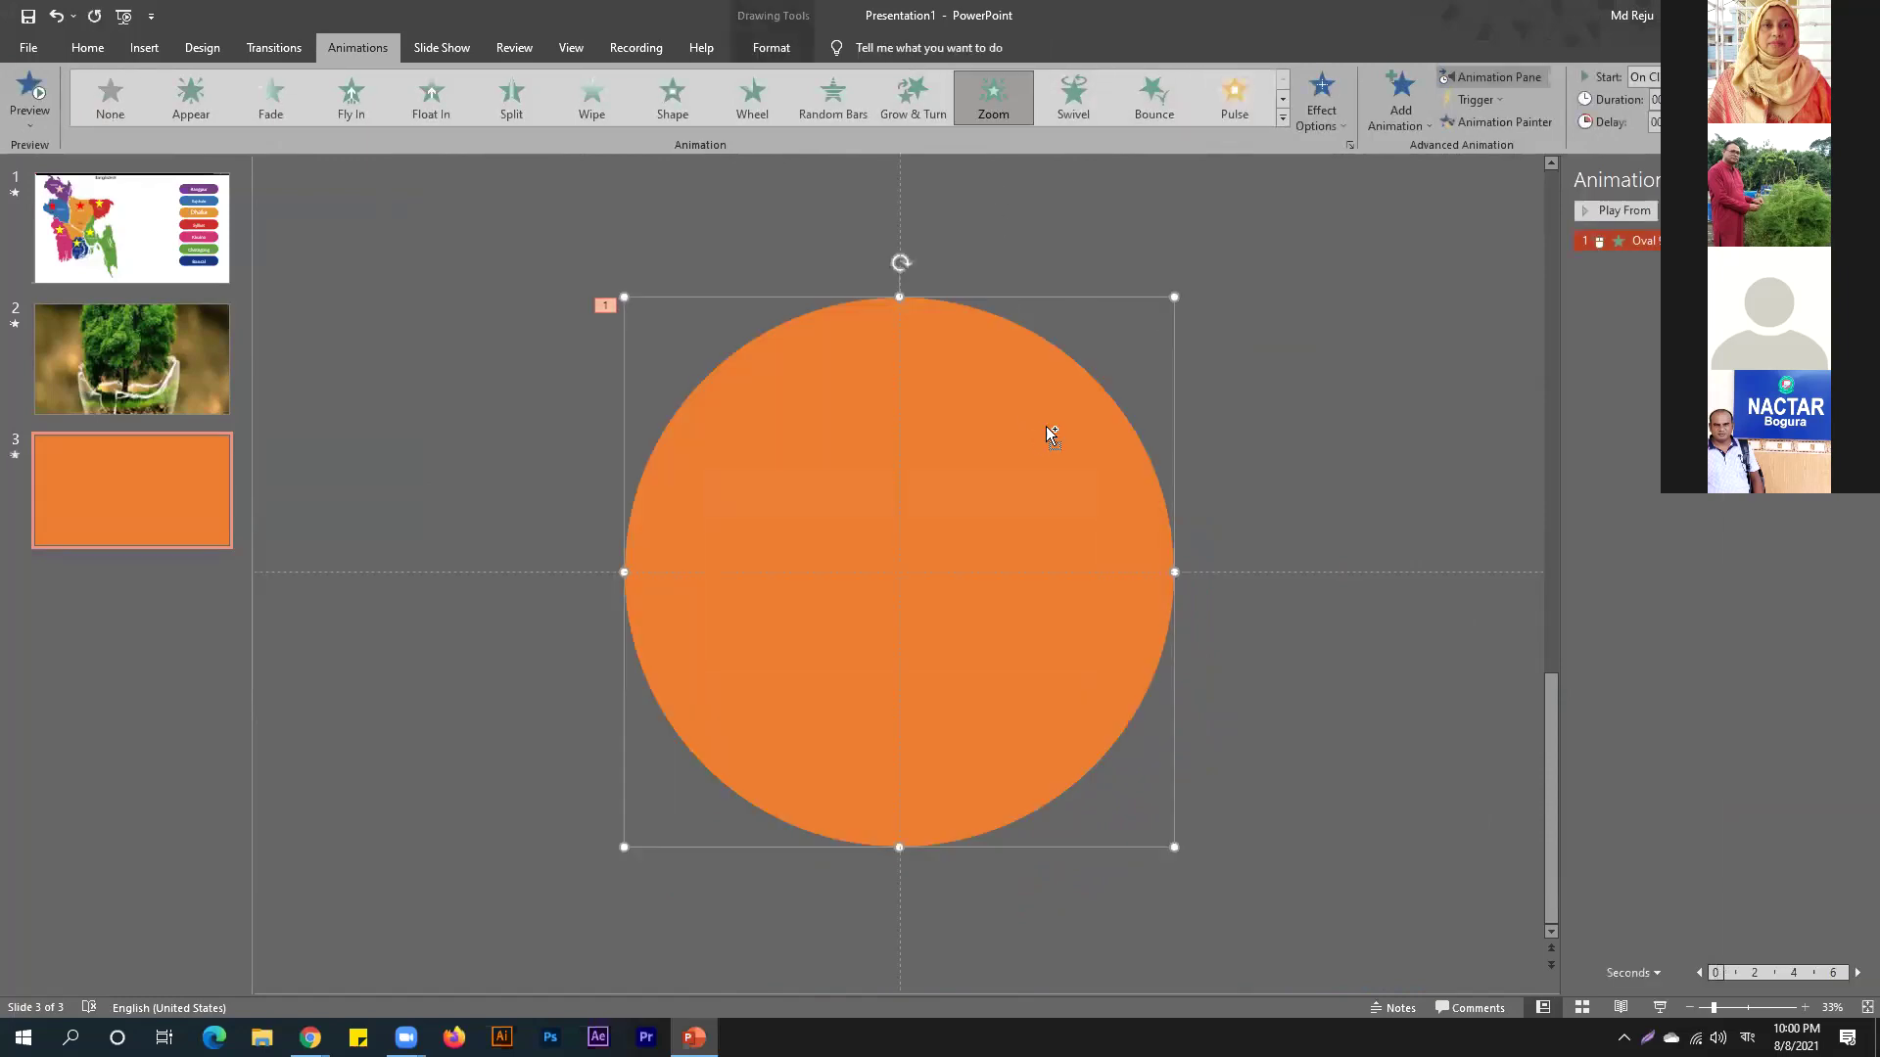
left_click(1694, 76)
left_click(1693, 117)
left_click(1324, 356)
Duplicate the animated orange circle and fill the copy with dark blue.
left_click(870, 472)
key("ctrl+d")
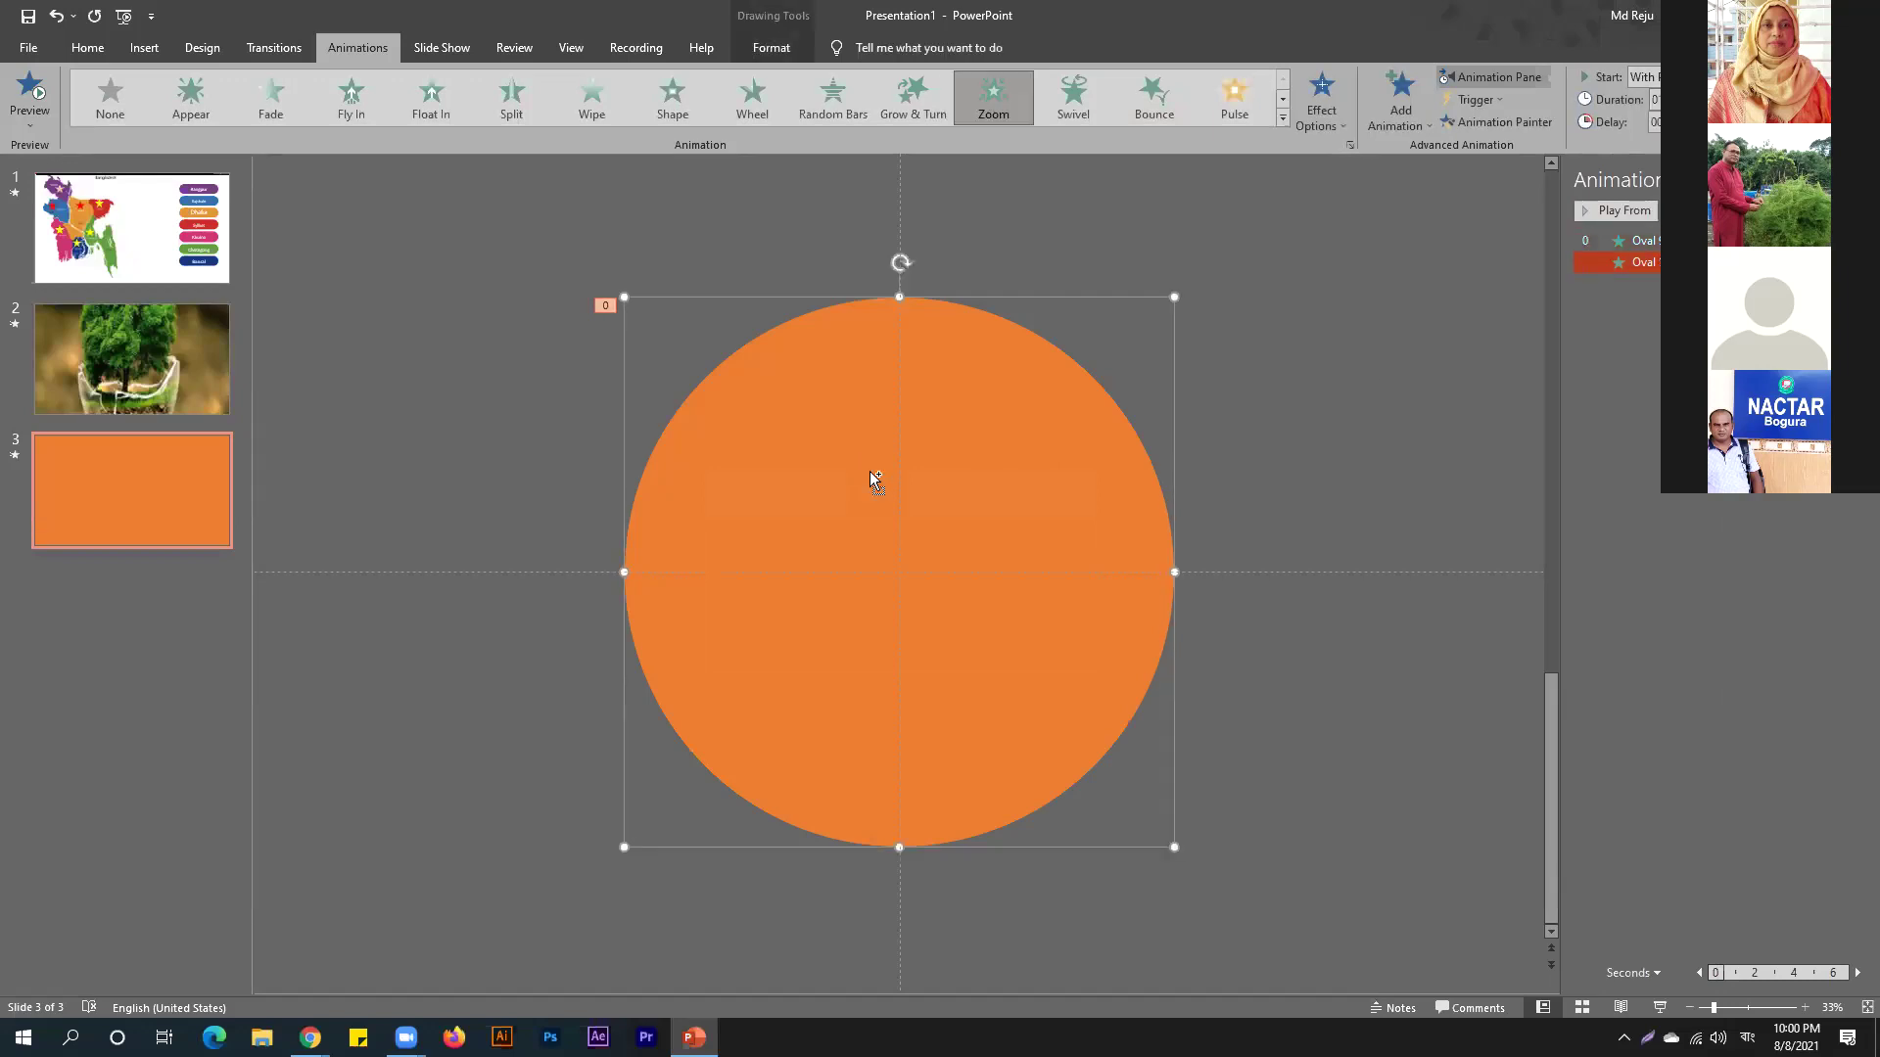
left_click(87, 47)
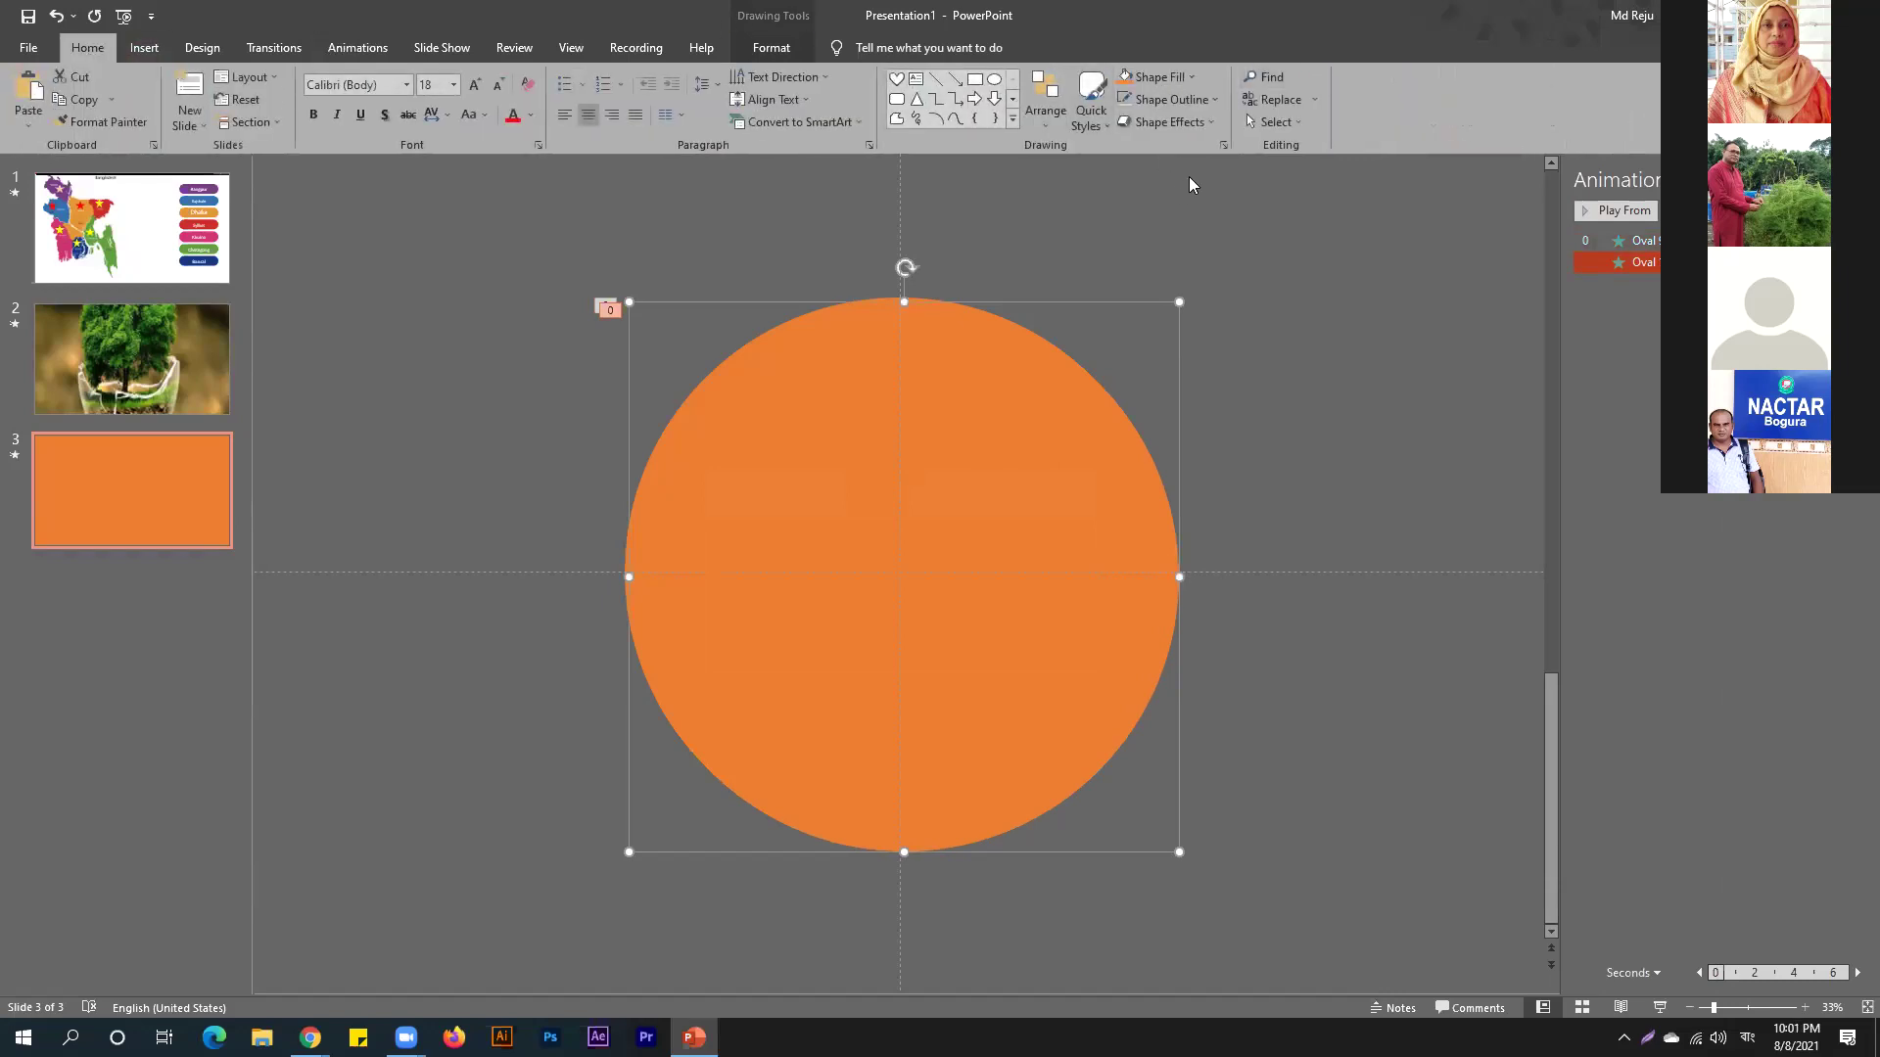
left_click(1155, 77)
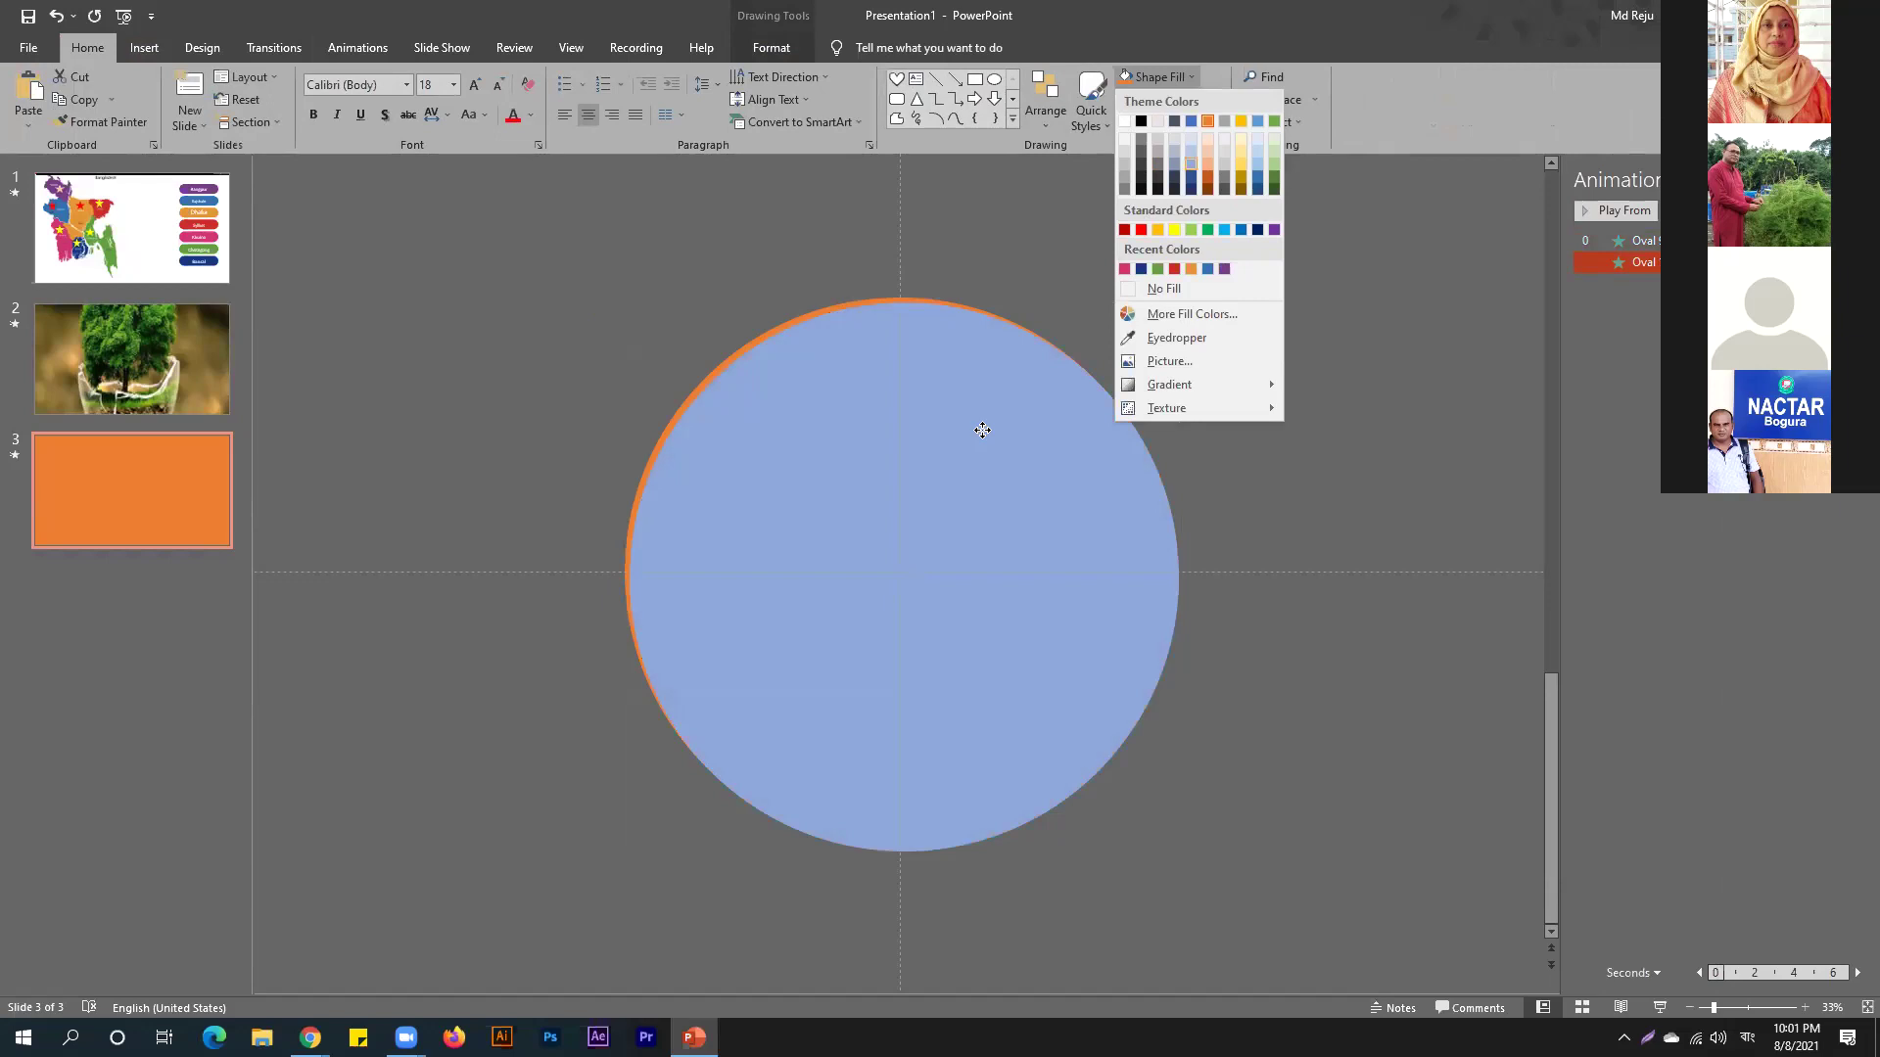
left_click(1191, 176)
Shrink the dark blue circle slightly and move it inside the orange one, leaving a thin orange ring.
key("Up")
key("Left")
left_click_drag(1172, 845, 1154, 827)
left_click_drag(992, 663, 983, 670)
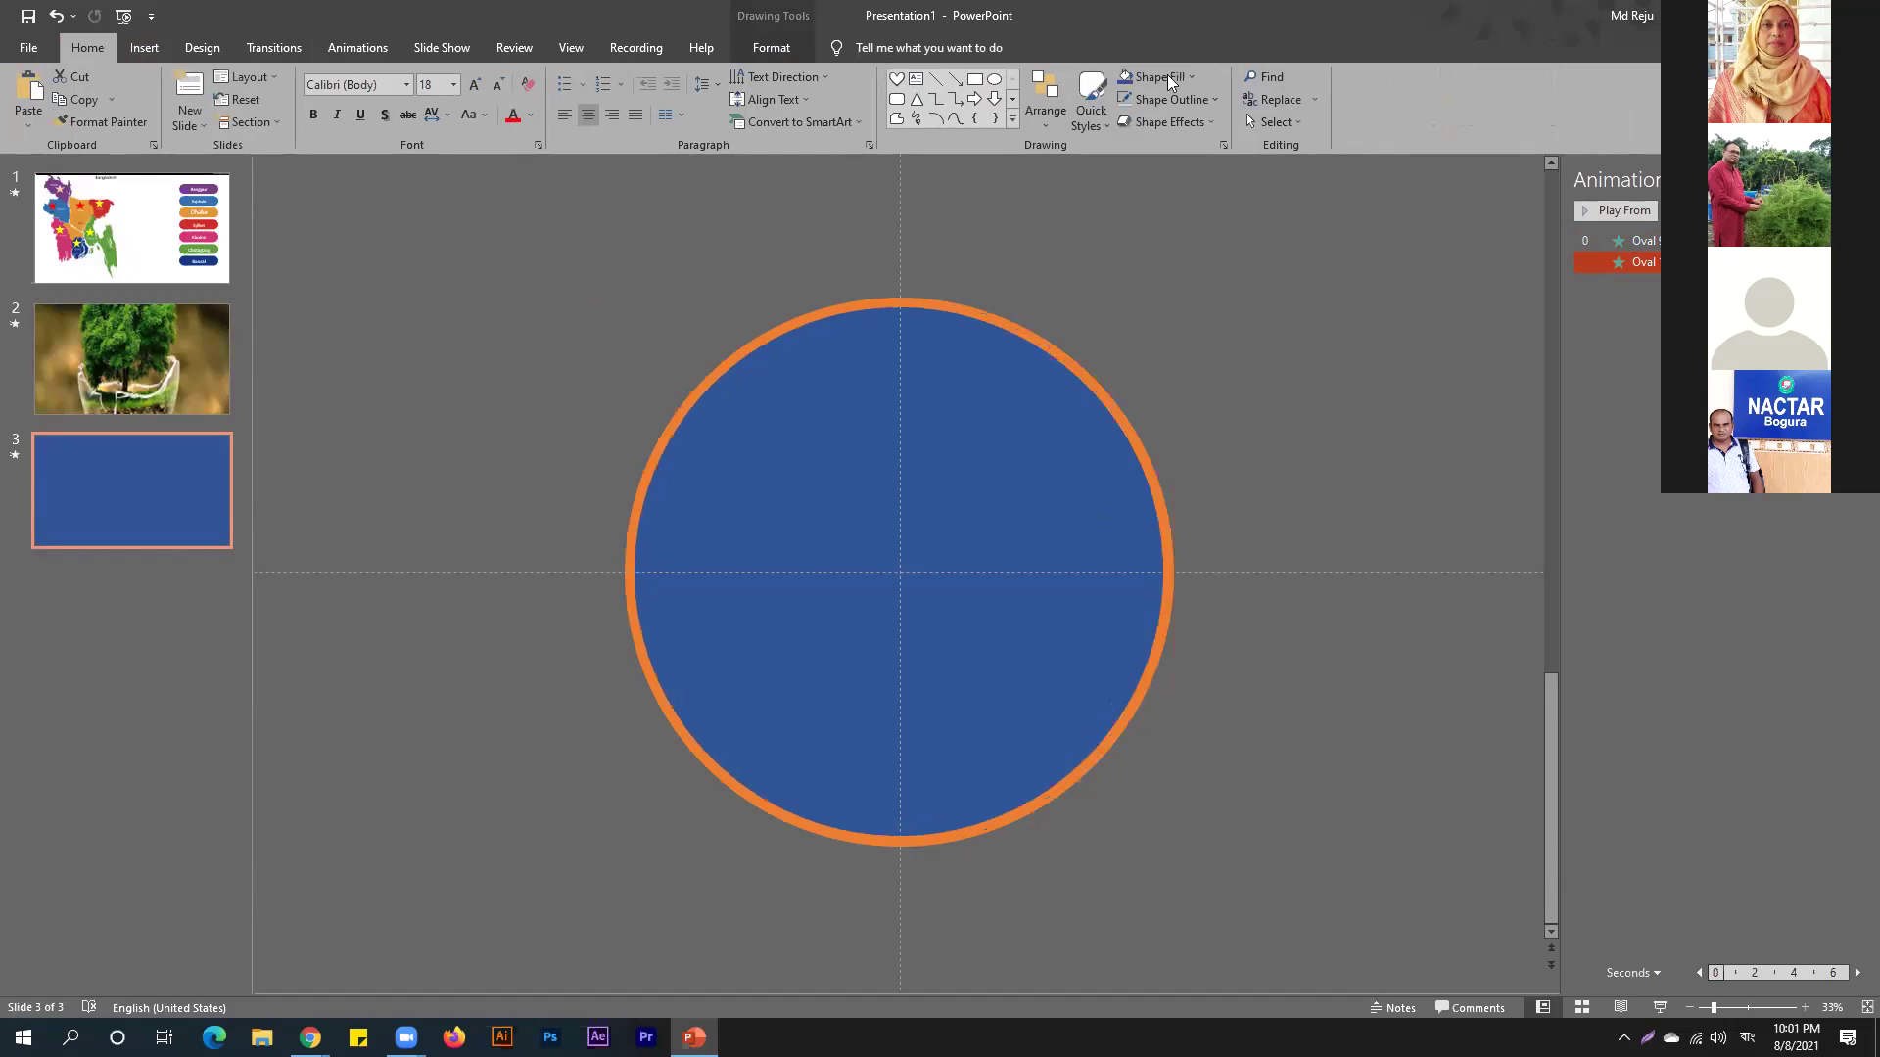
Align the dark blue circle to the slide's horizontal center and vertical middle.
left_click(1064, 117)
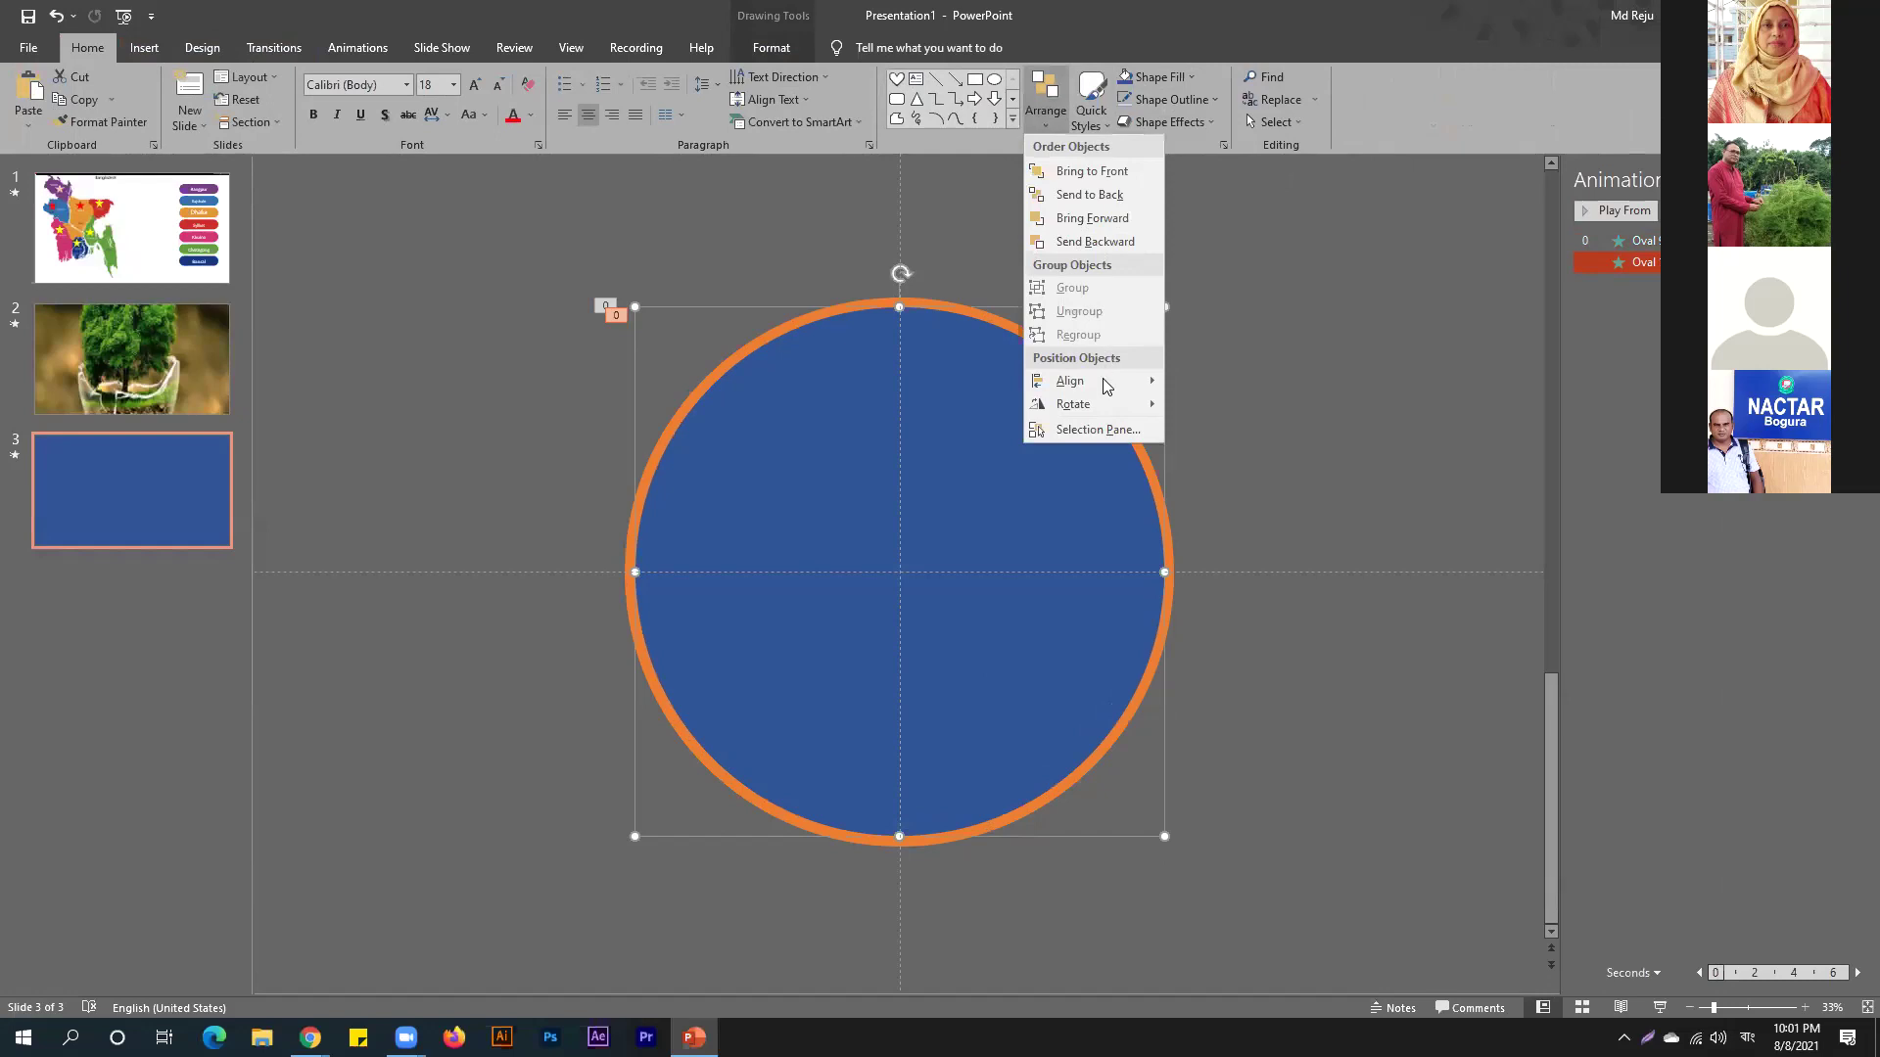
mouse_move(1103, 379)
left_click(1247, 410)
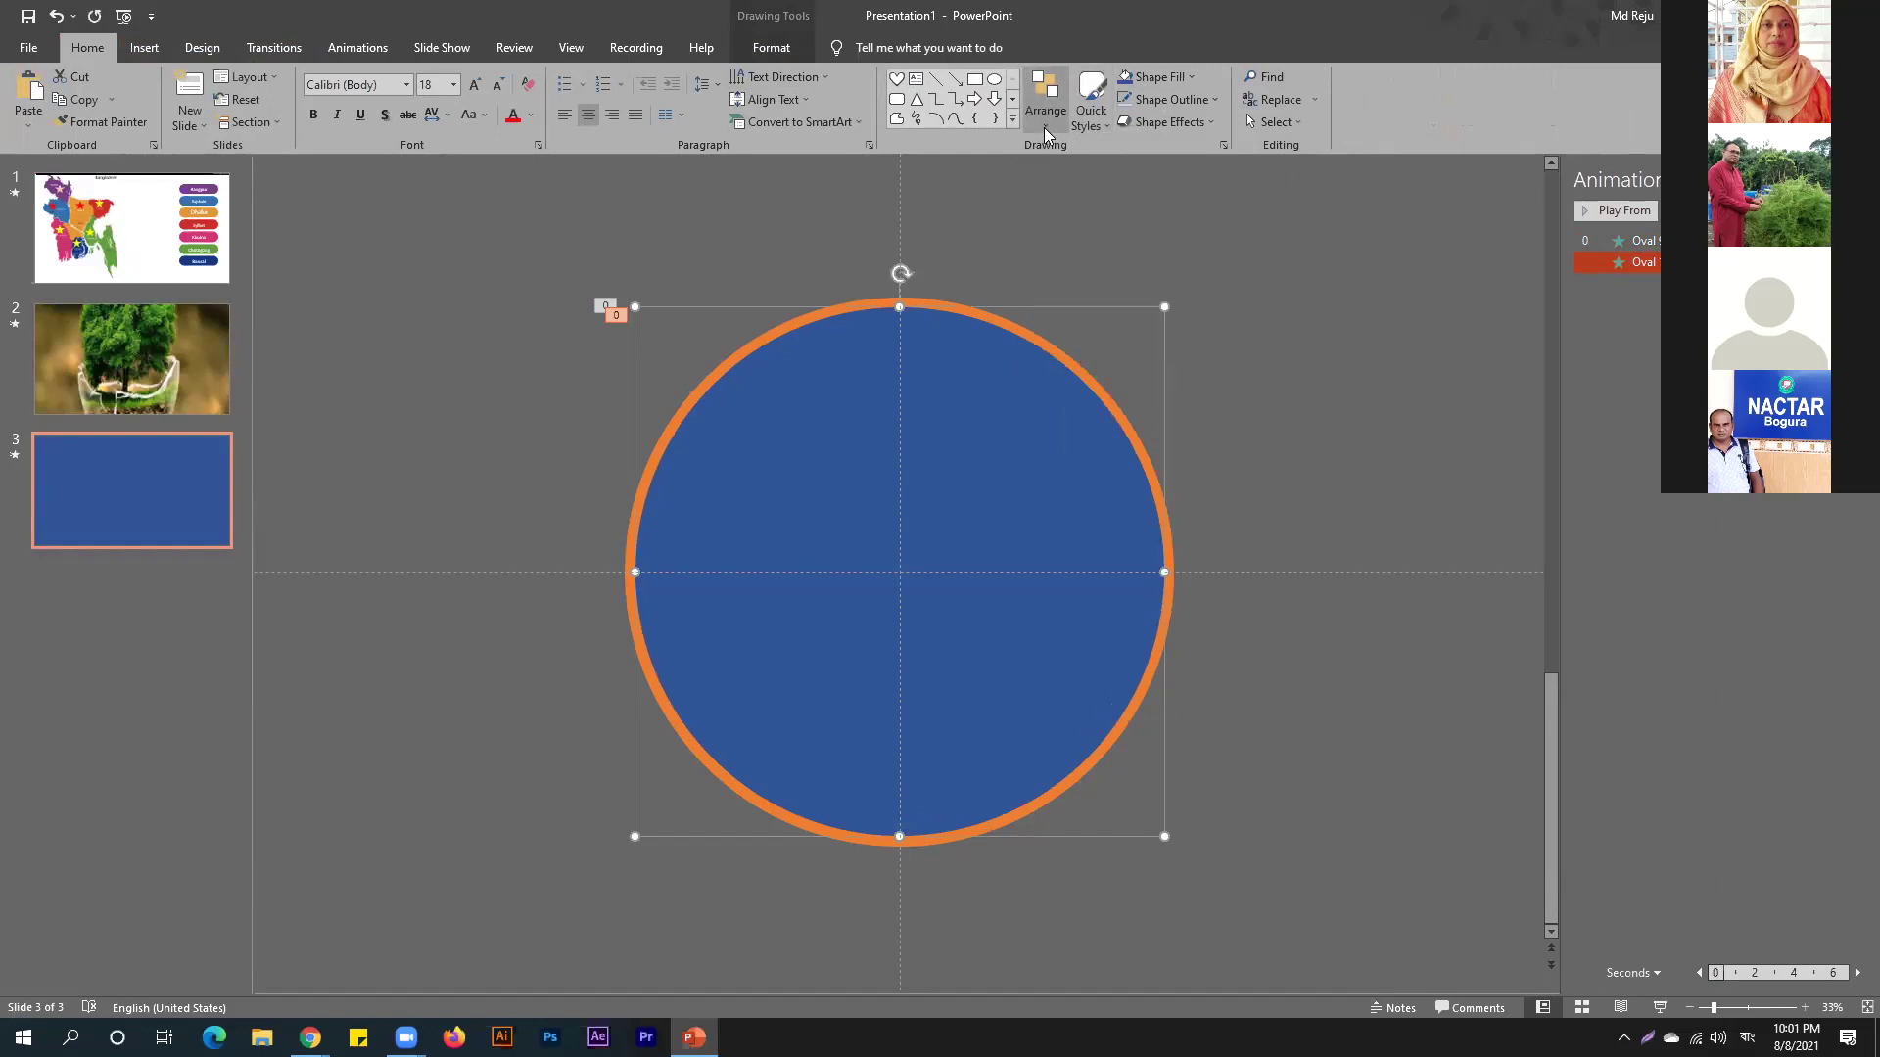
left_click(1044, 127)
mouse_move(1136, 384)
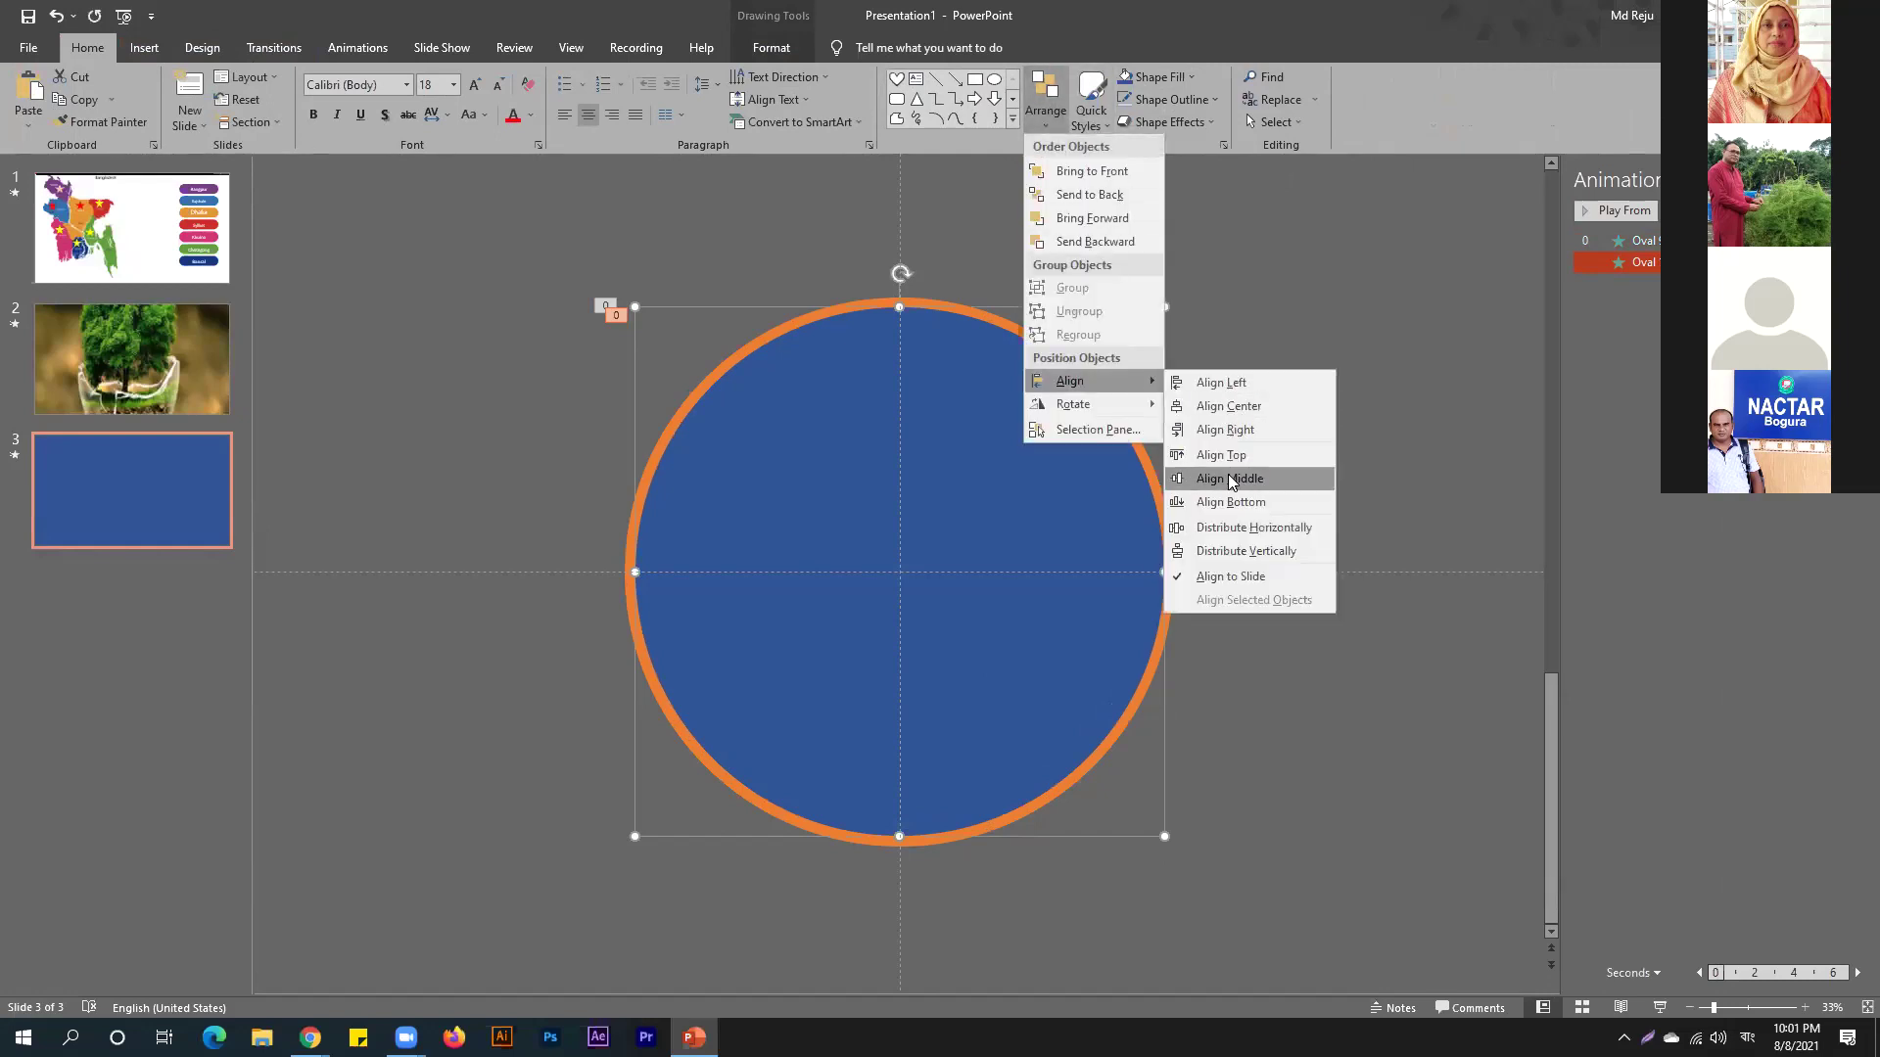
left_click(1230, 481)
key("Escape")
Duplicate the dark blue circle and fill the copy with dark green.
left_click(956, 412)
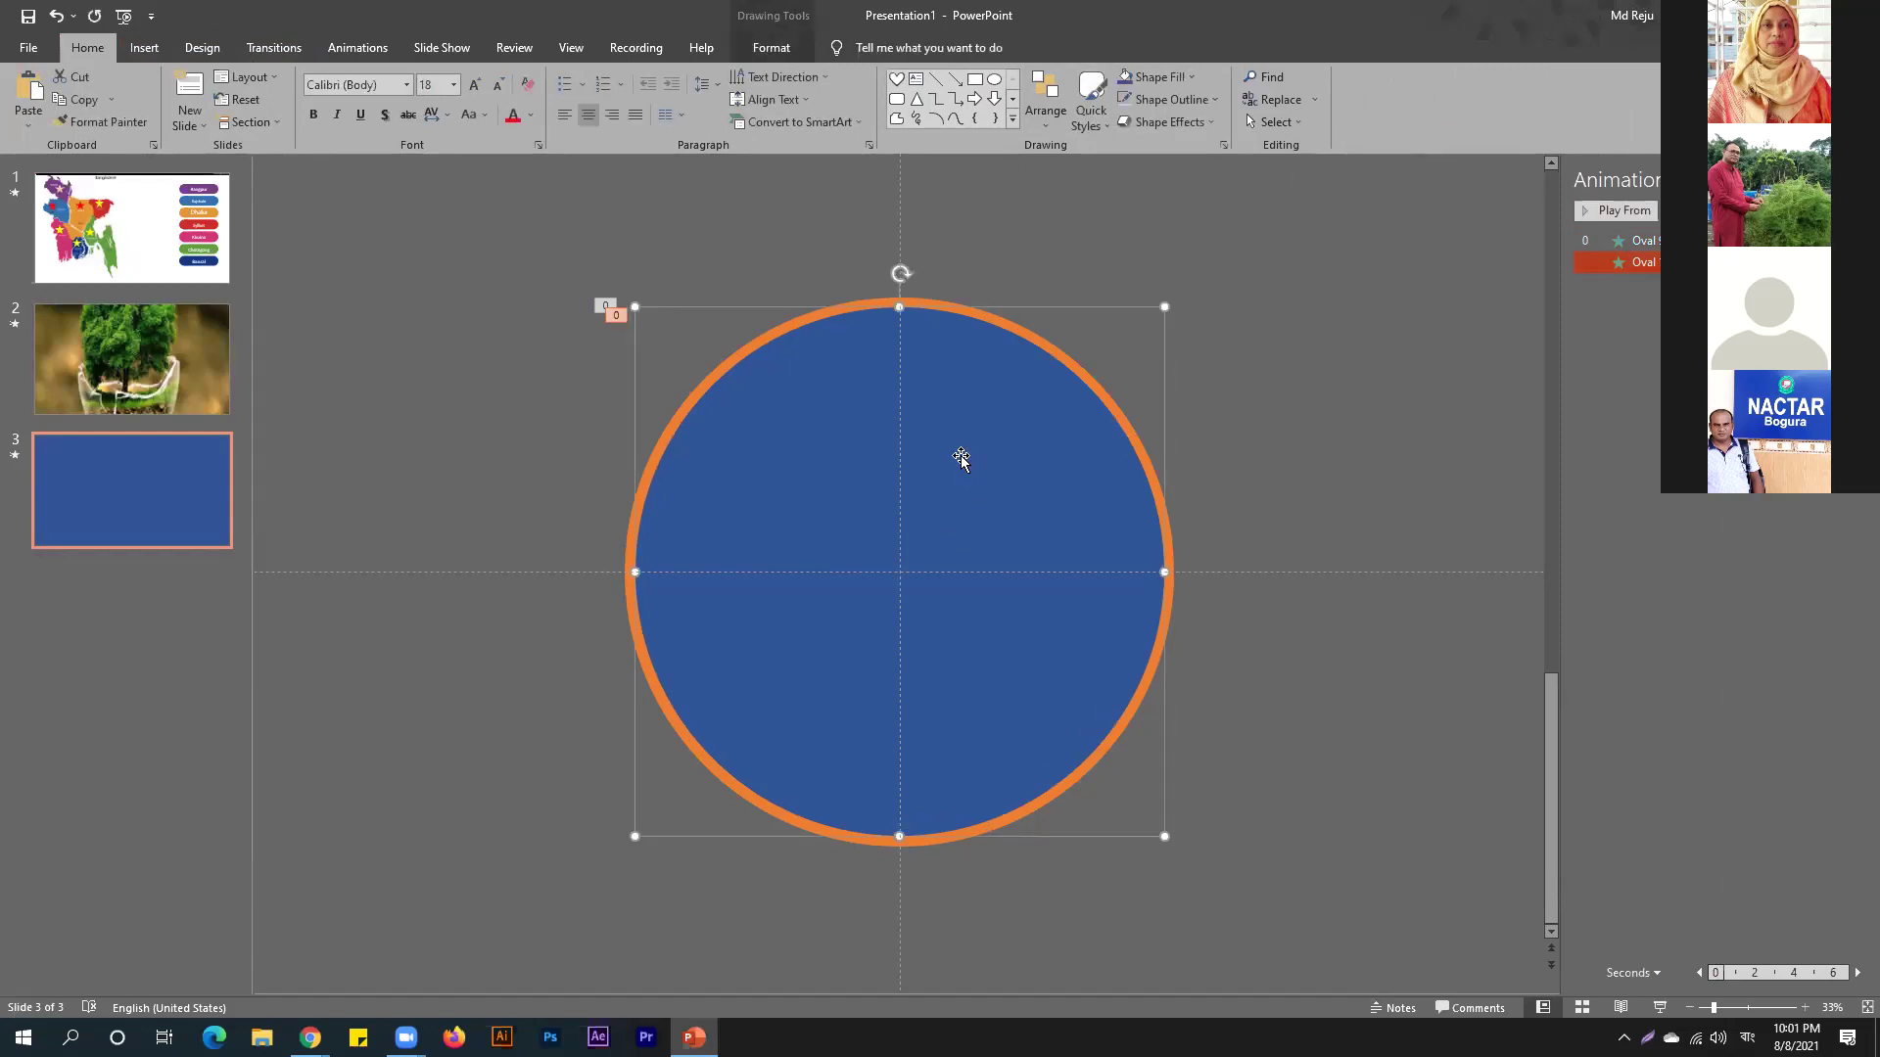
key("ctrl+d")
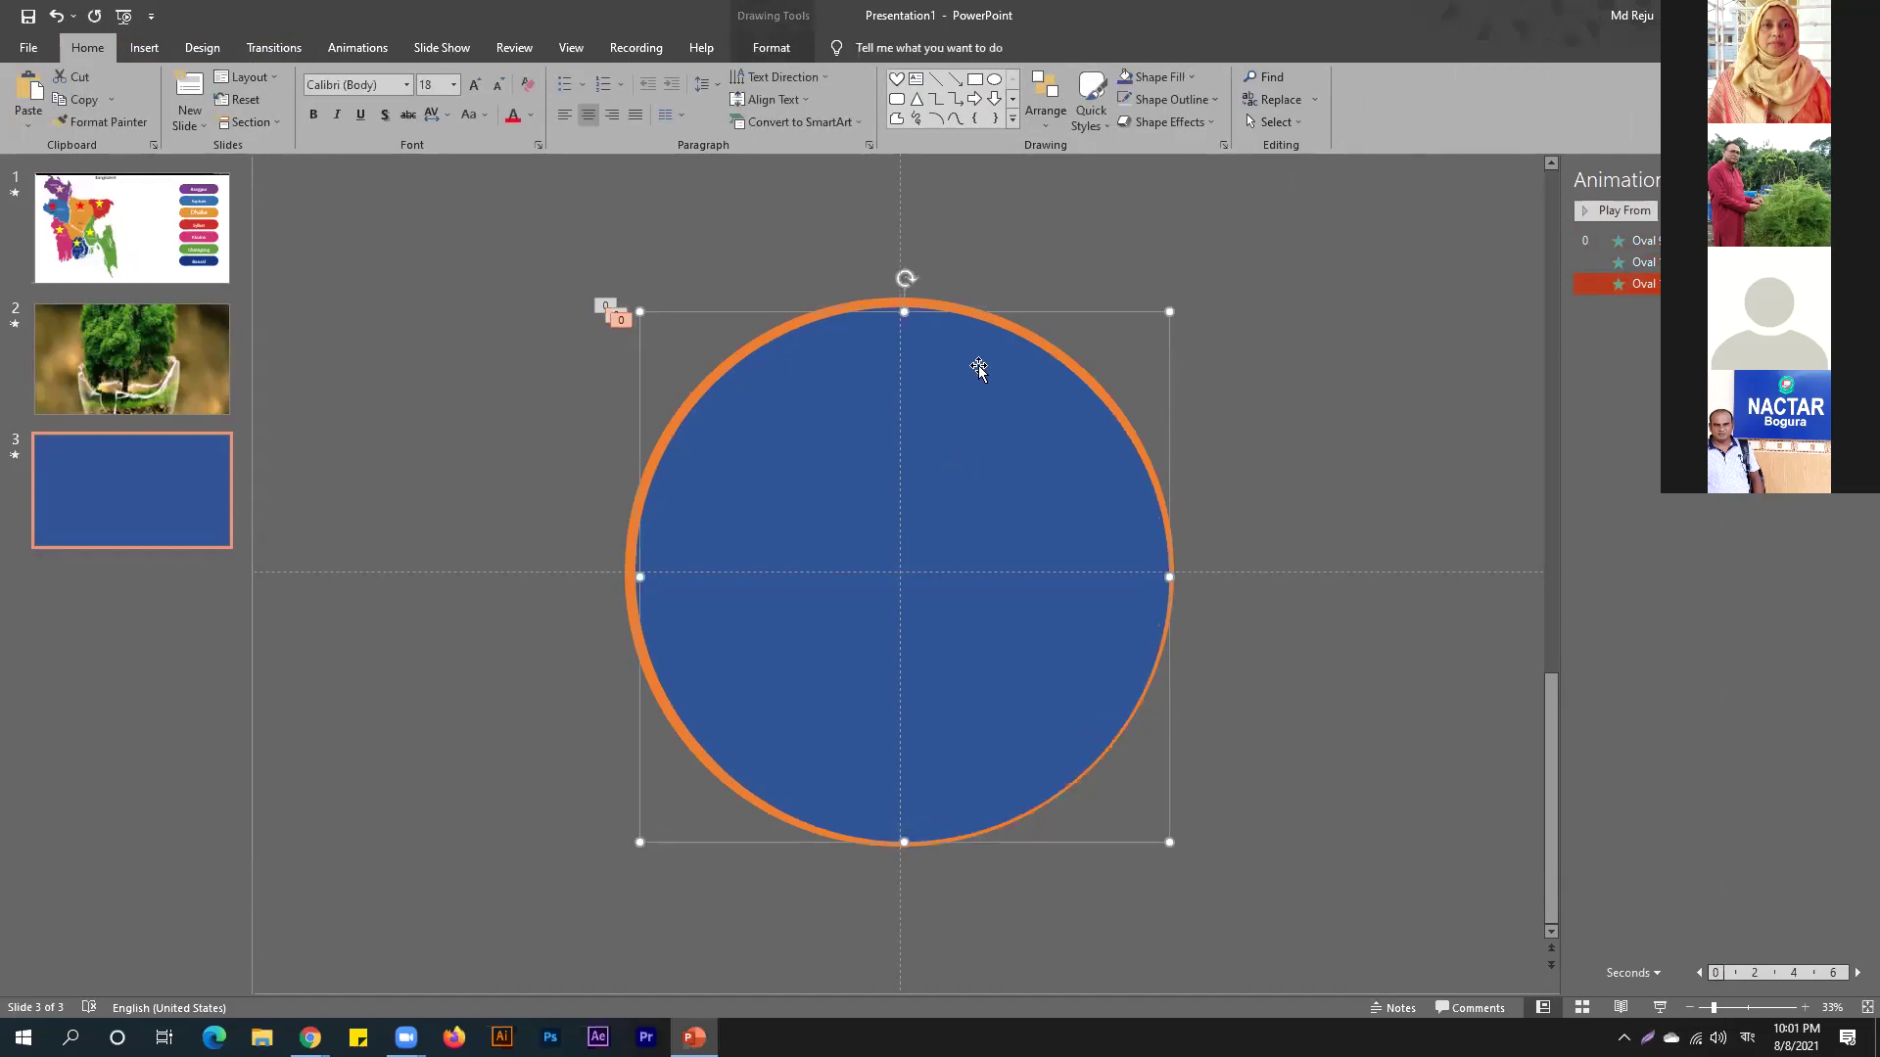
left_click(1163, 74)
left_click(1275, 186)
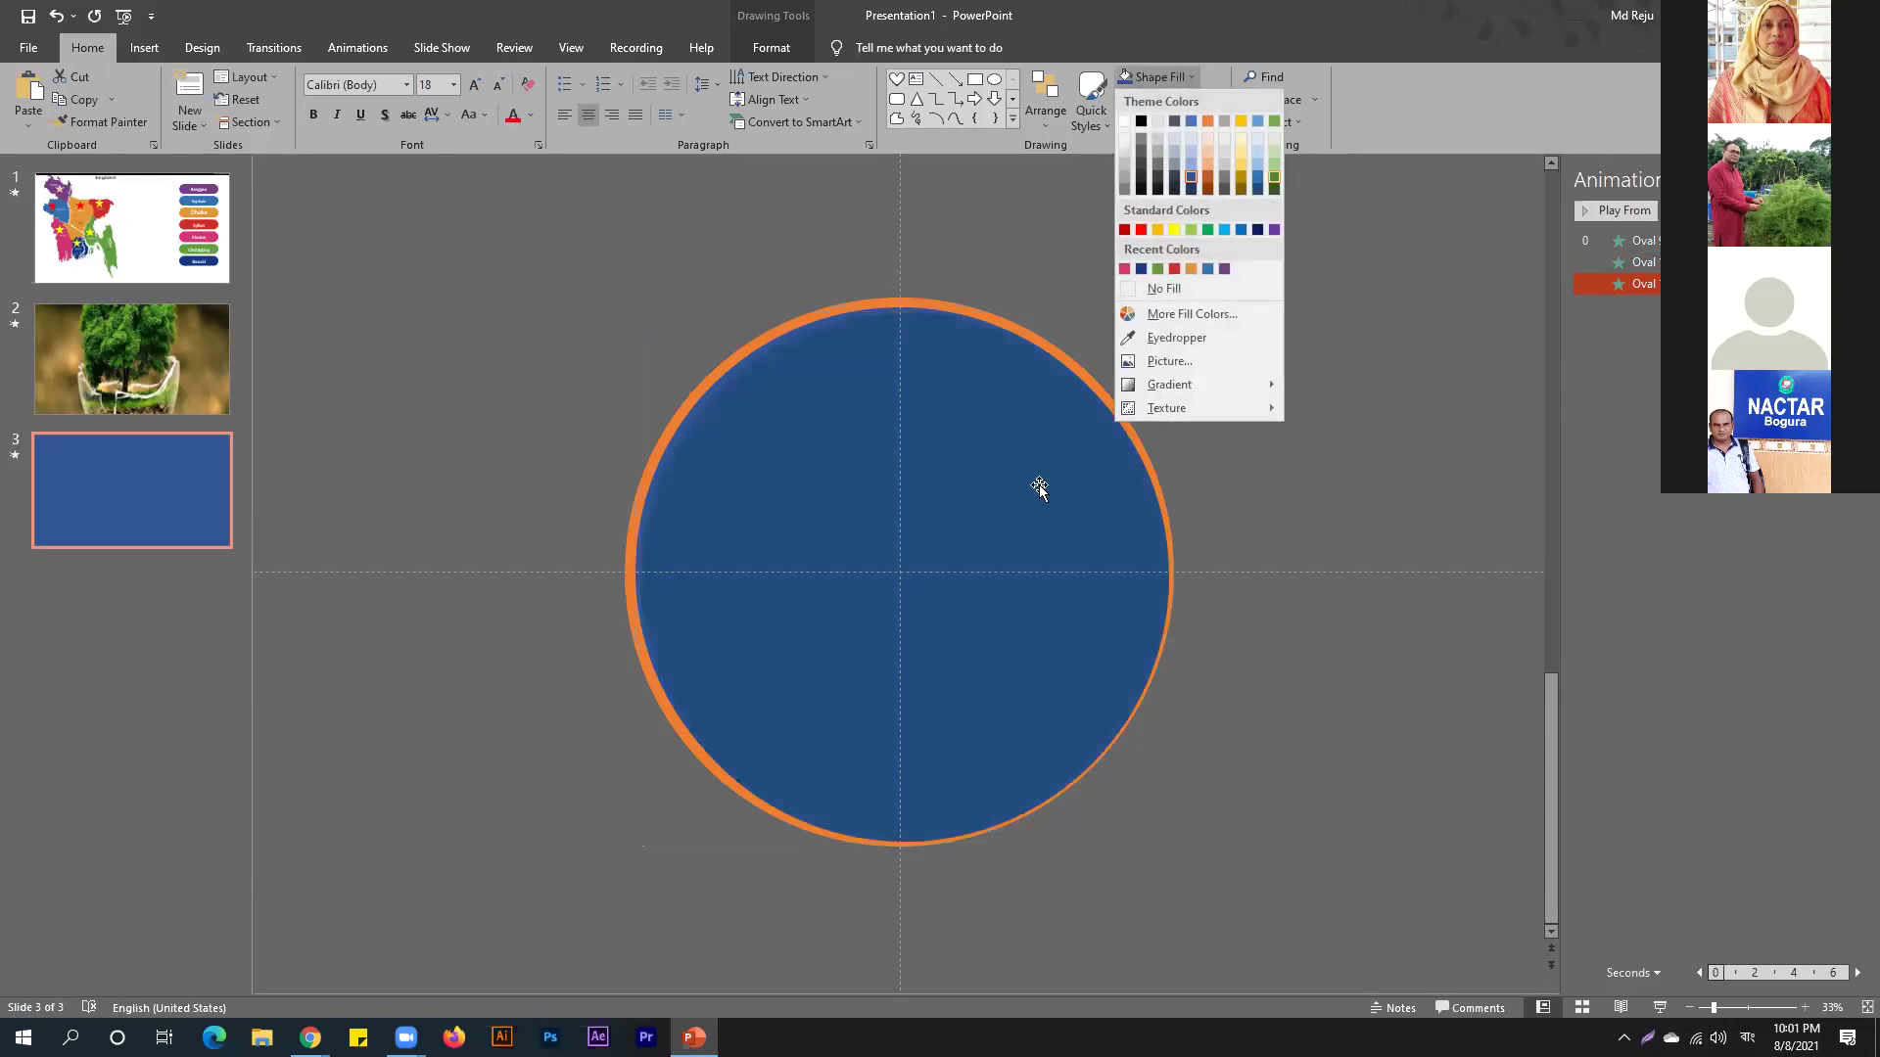
Shrink the green circle and position it inside the dark blue one, leaving a blue ring around it.
left_click_drag(1019, 437, 1018, 435)
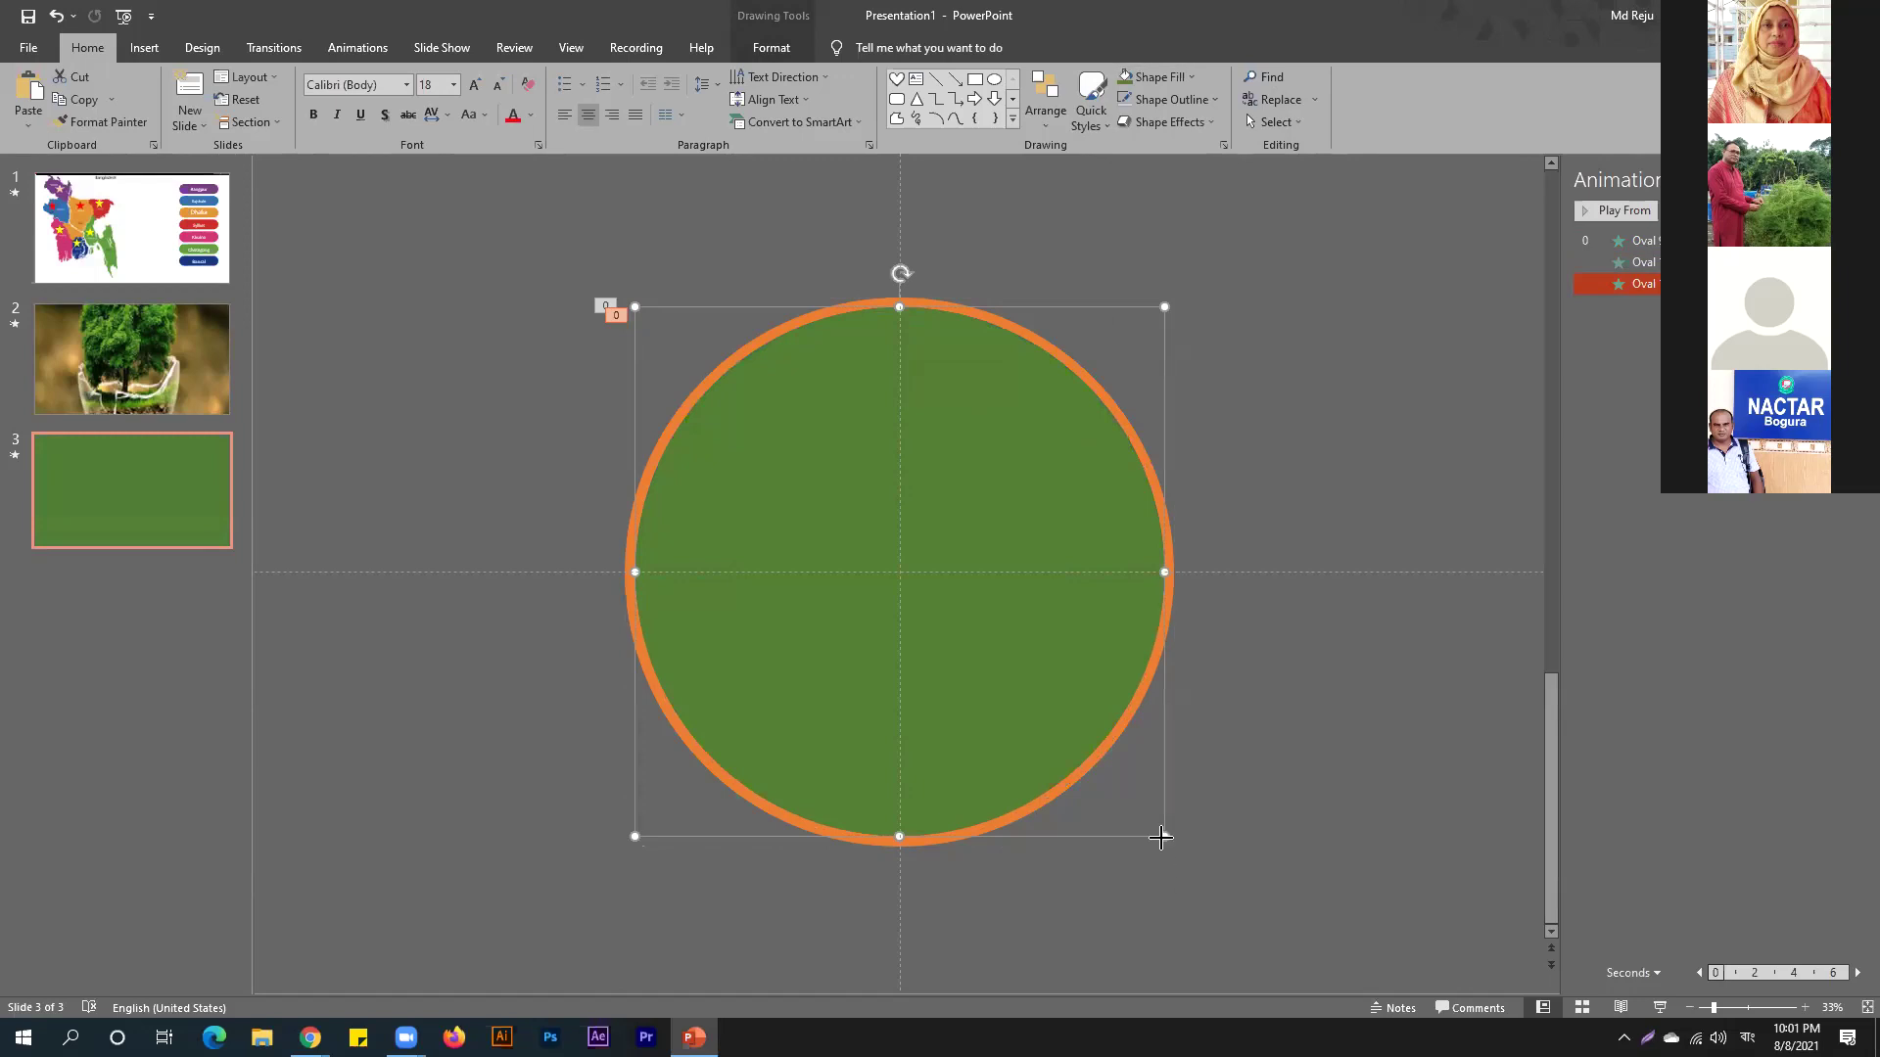
mouse_move(1019, 722)
left_mouse_down()
mouse_move(1015, 684)
mouse_move(1000, 695)
left_mouse_up()
key("ctrl+shift+Down")
key("ctrl+shift+Down")
key("ctrl+shift+Down")
key("ctrl+shift+Down")
key("ctrl+shift+Down")
key("ctrl+shift+Down")
key("Right")
key("Right")
key("Down")
key("Down")
Align the green circle to the slide's horizontal center and vertical middle, then deselect it.
left_click(1046, 98)
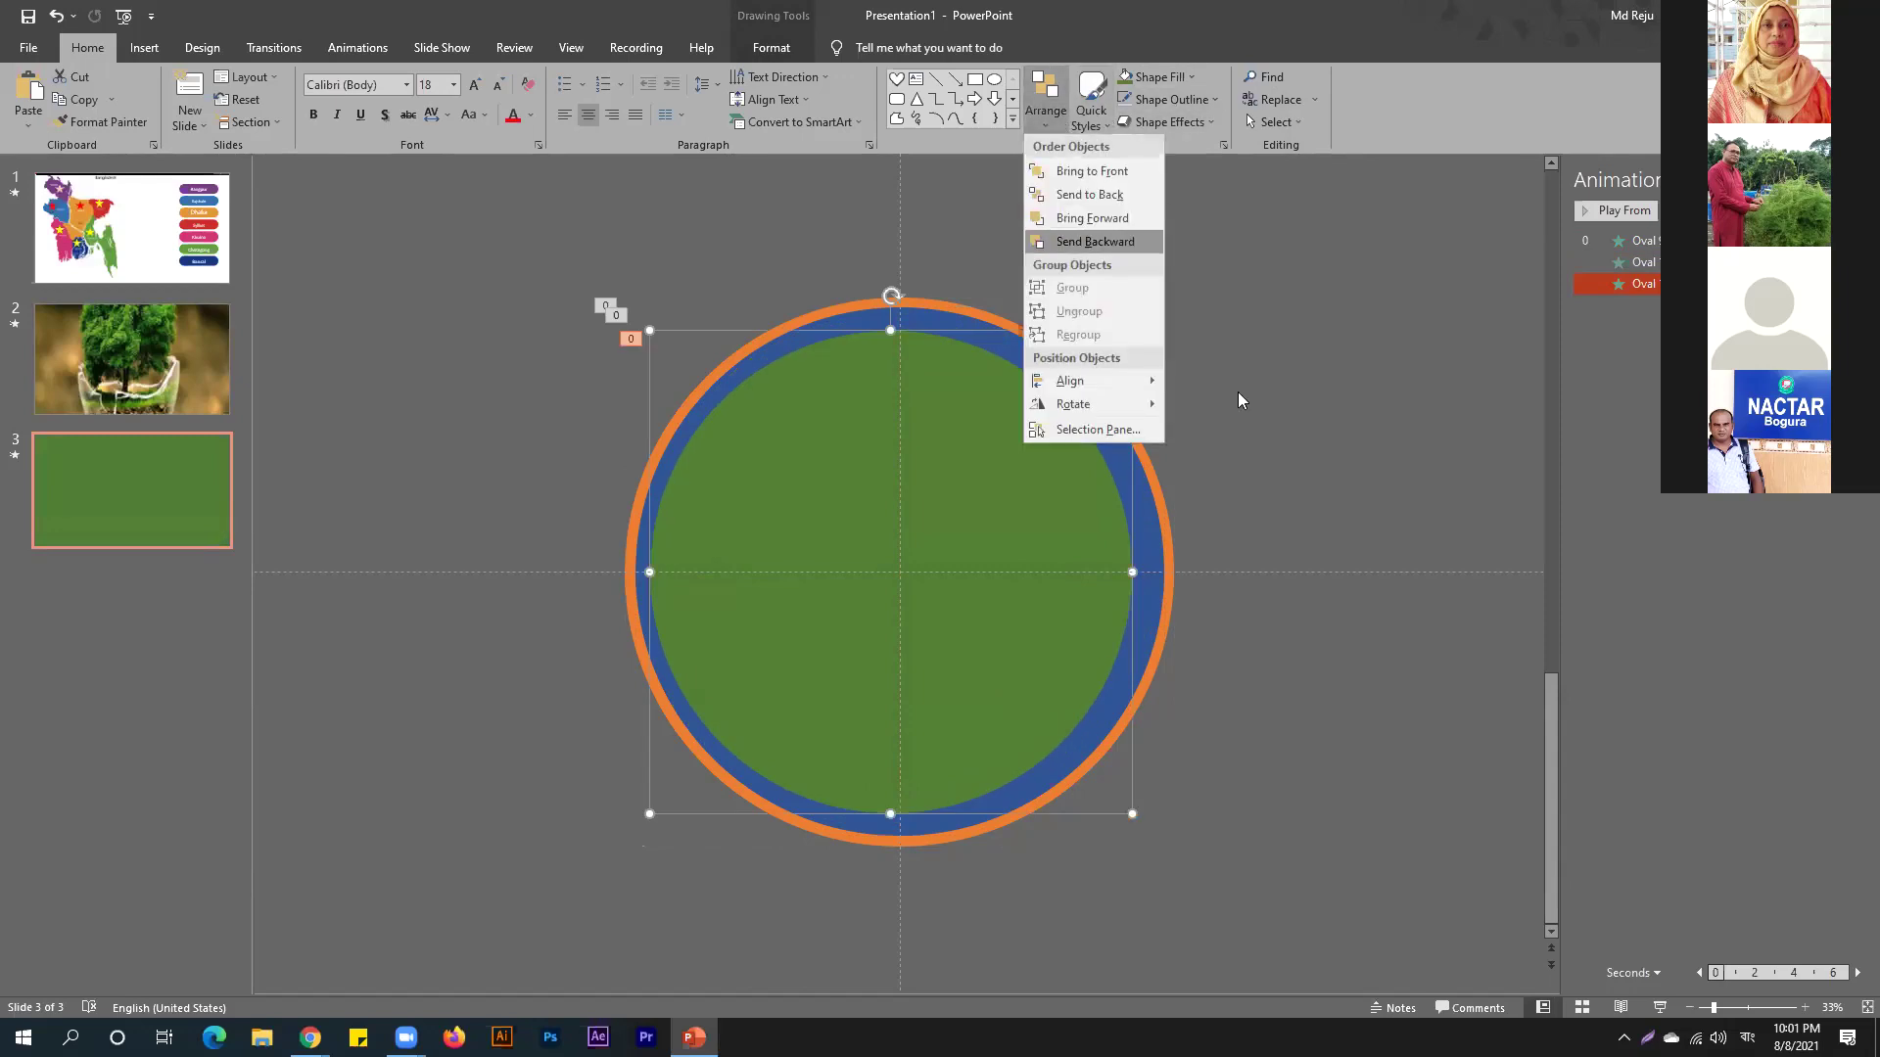
left_click(1235, 405)
left_click(1046, 98)
left_click(1246, 480)
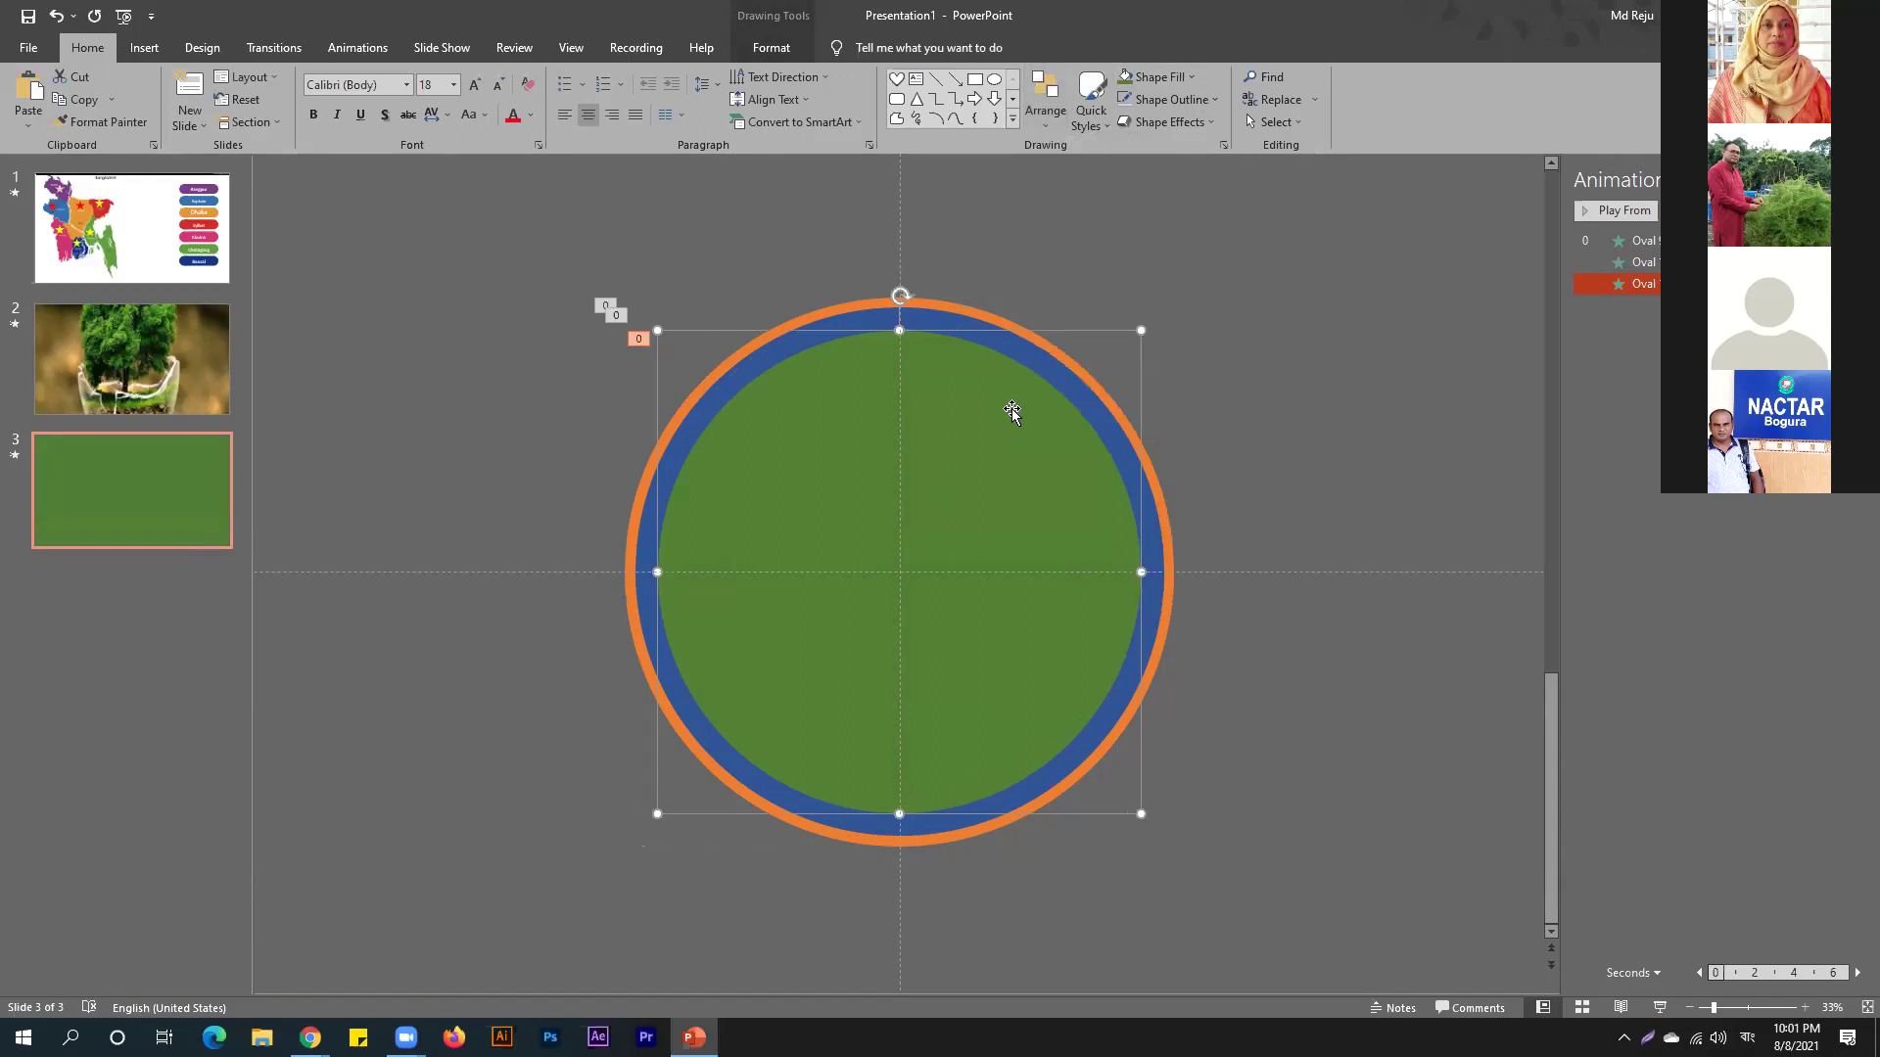
left_click(1277, 356)
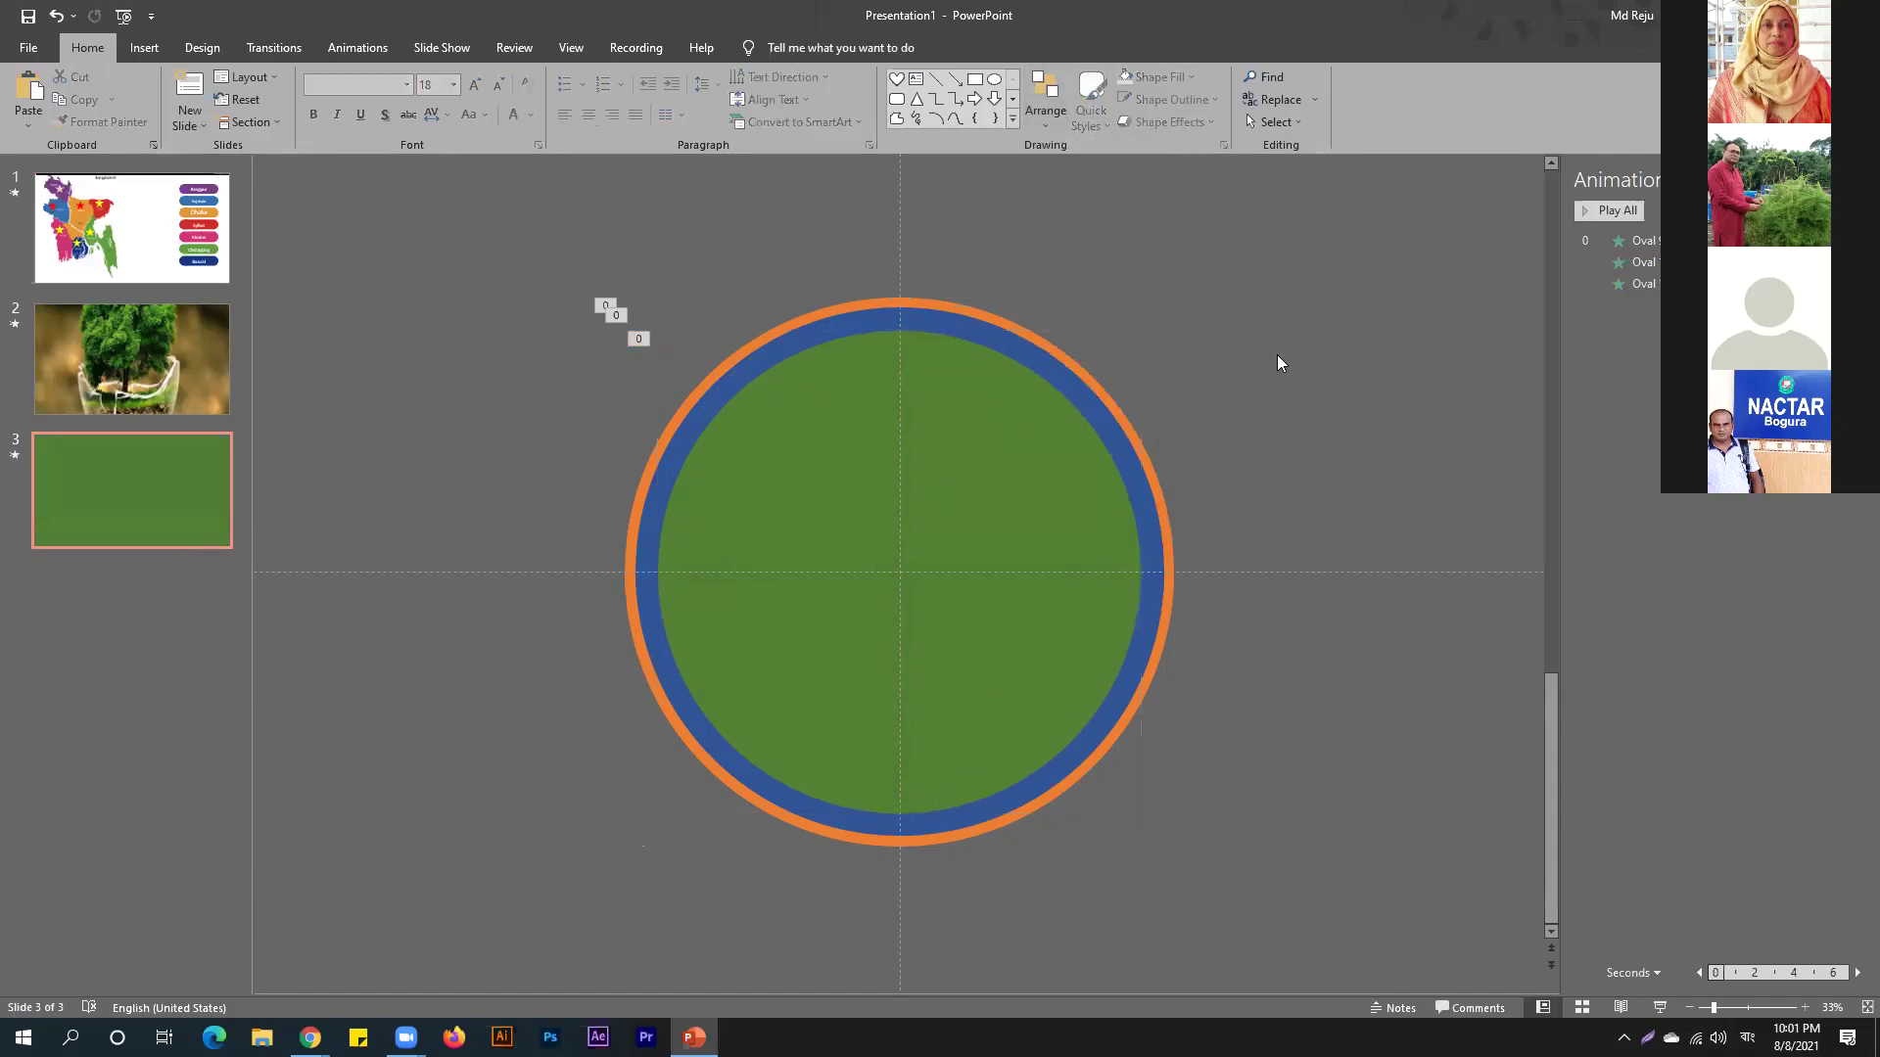
Duplicate the green circle and fill the copy with red from the recent colors.
left_click(1036, 437)
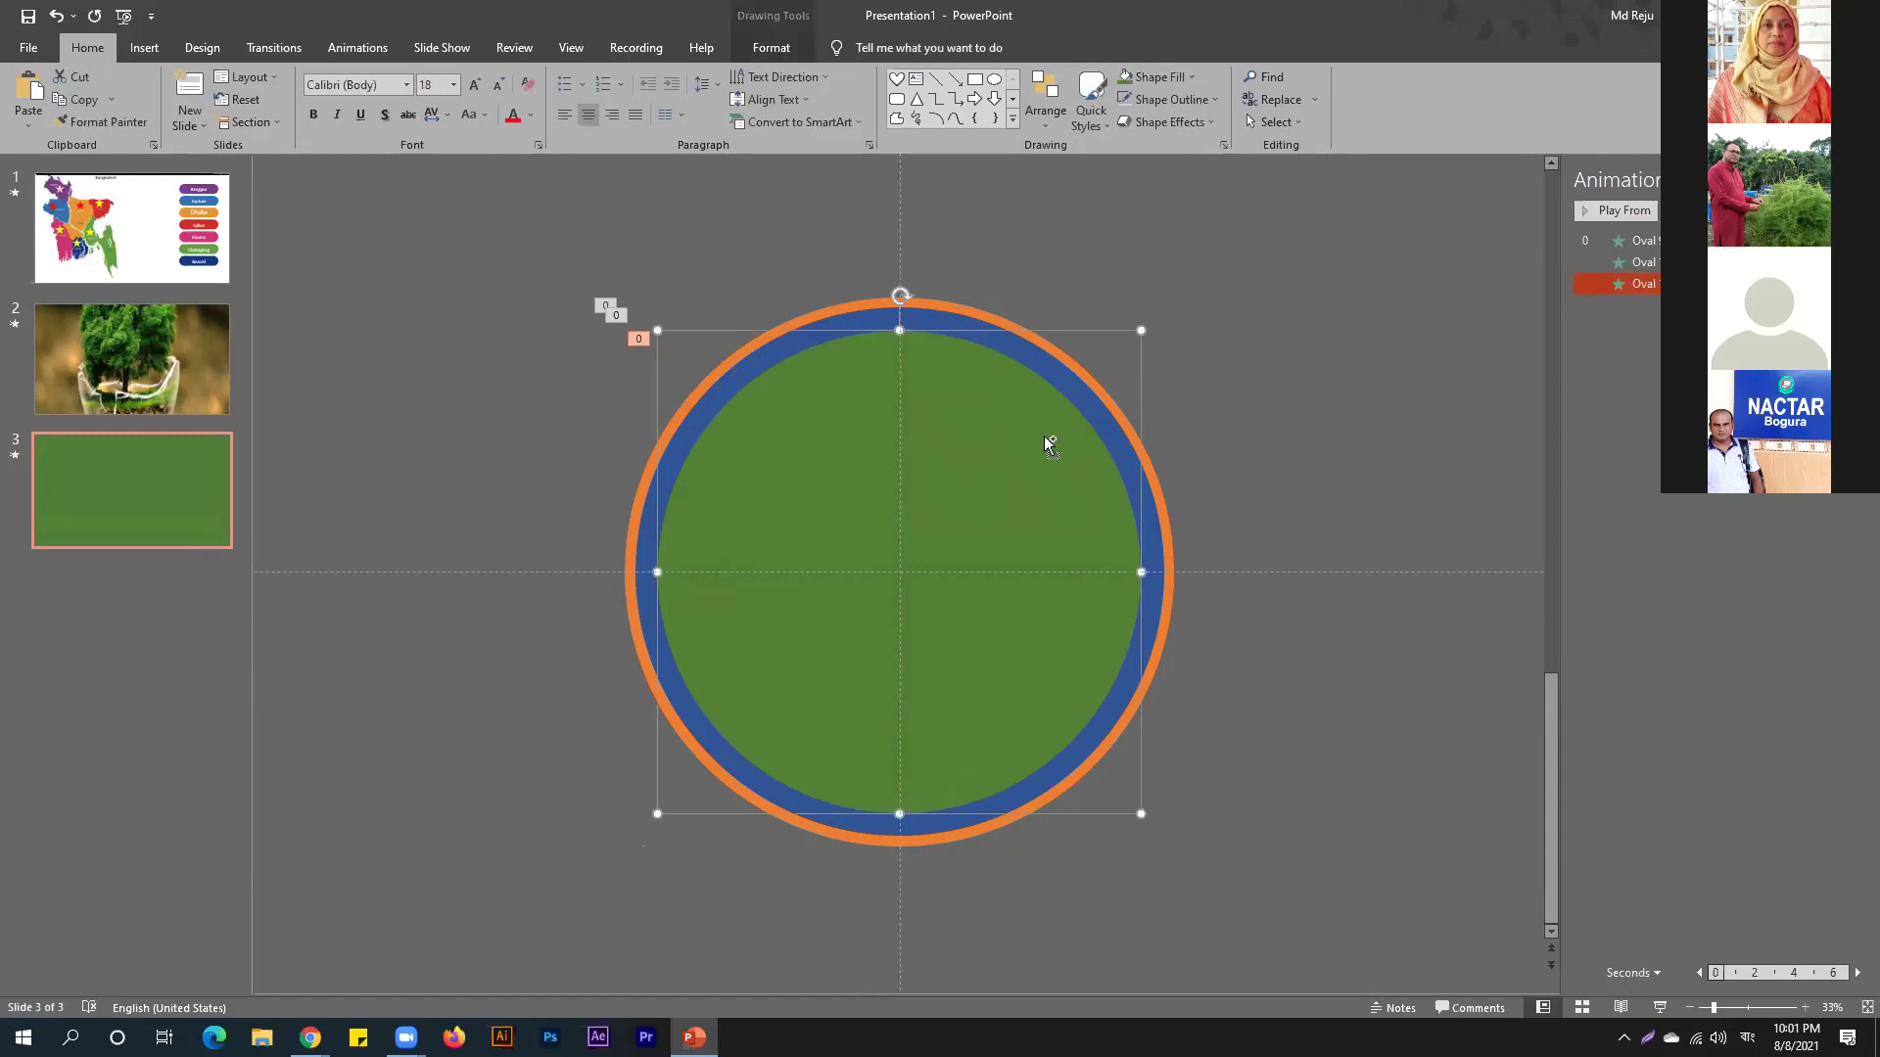
key("ctrl+d")
left_click(1192, 76)
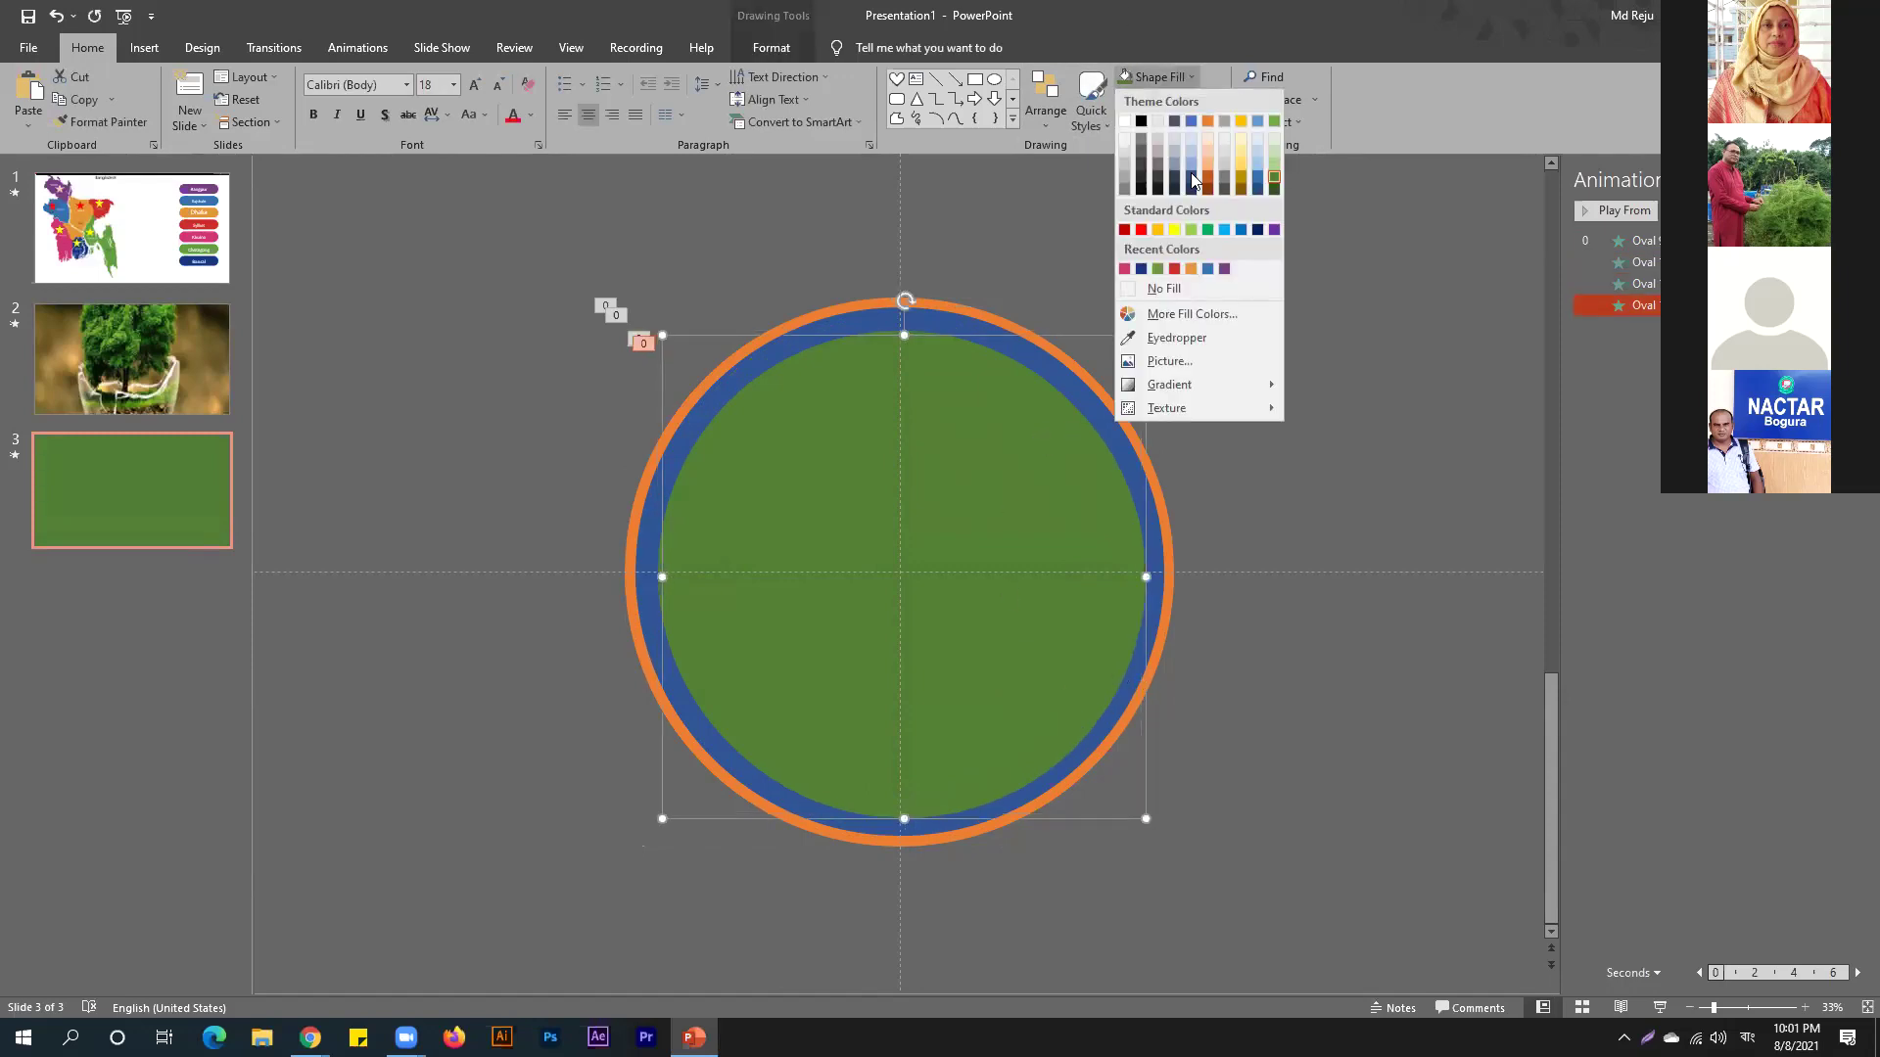
left_click(1175, 266)
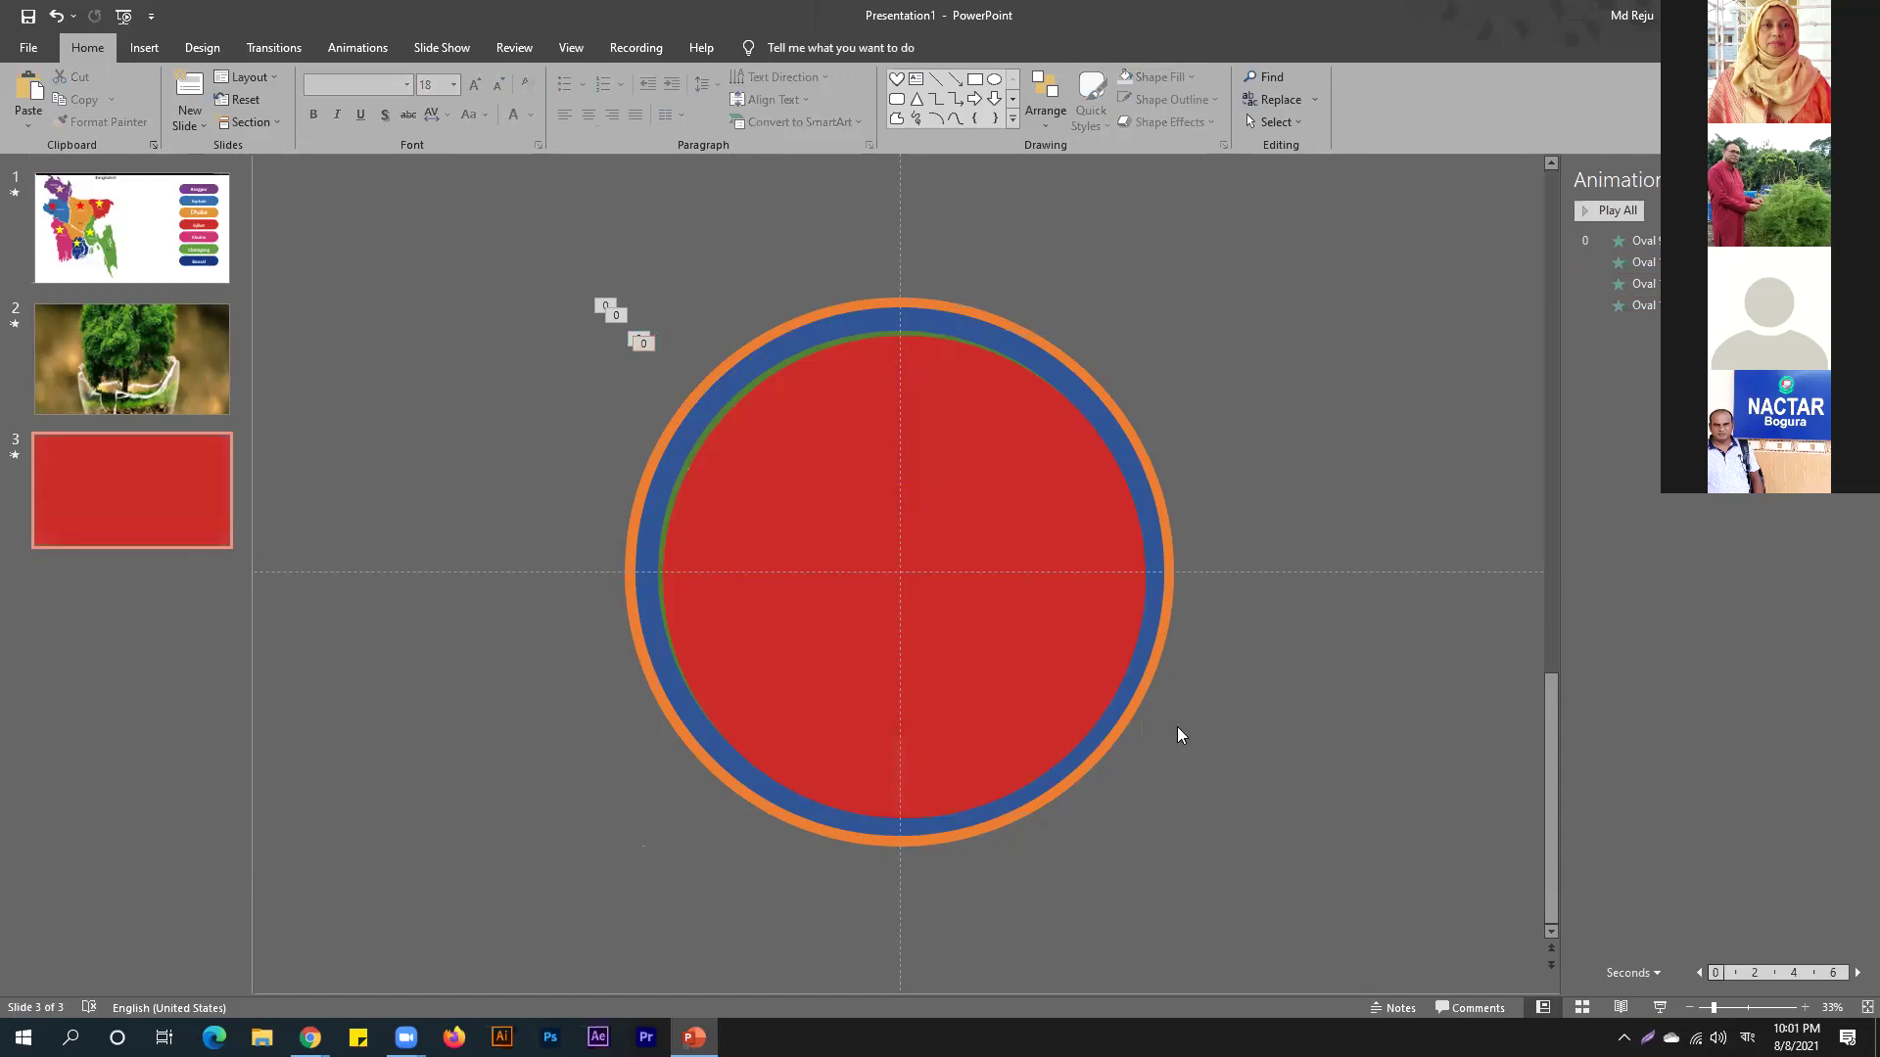
Shrink the red circle so it fits inside the green one and align it to the slide's horizontal center.
left_click_drag(1145, 818, 1109, 783)
left_click_drag(937, 473, 937, 472)
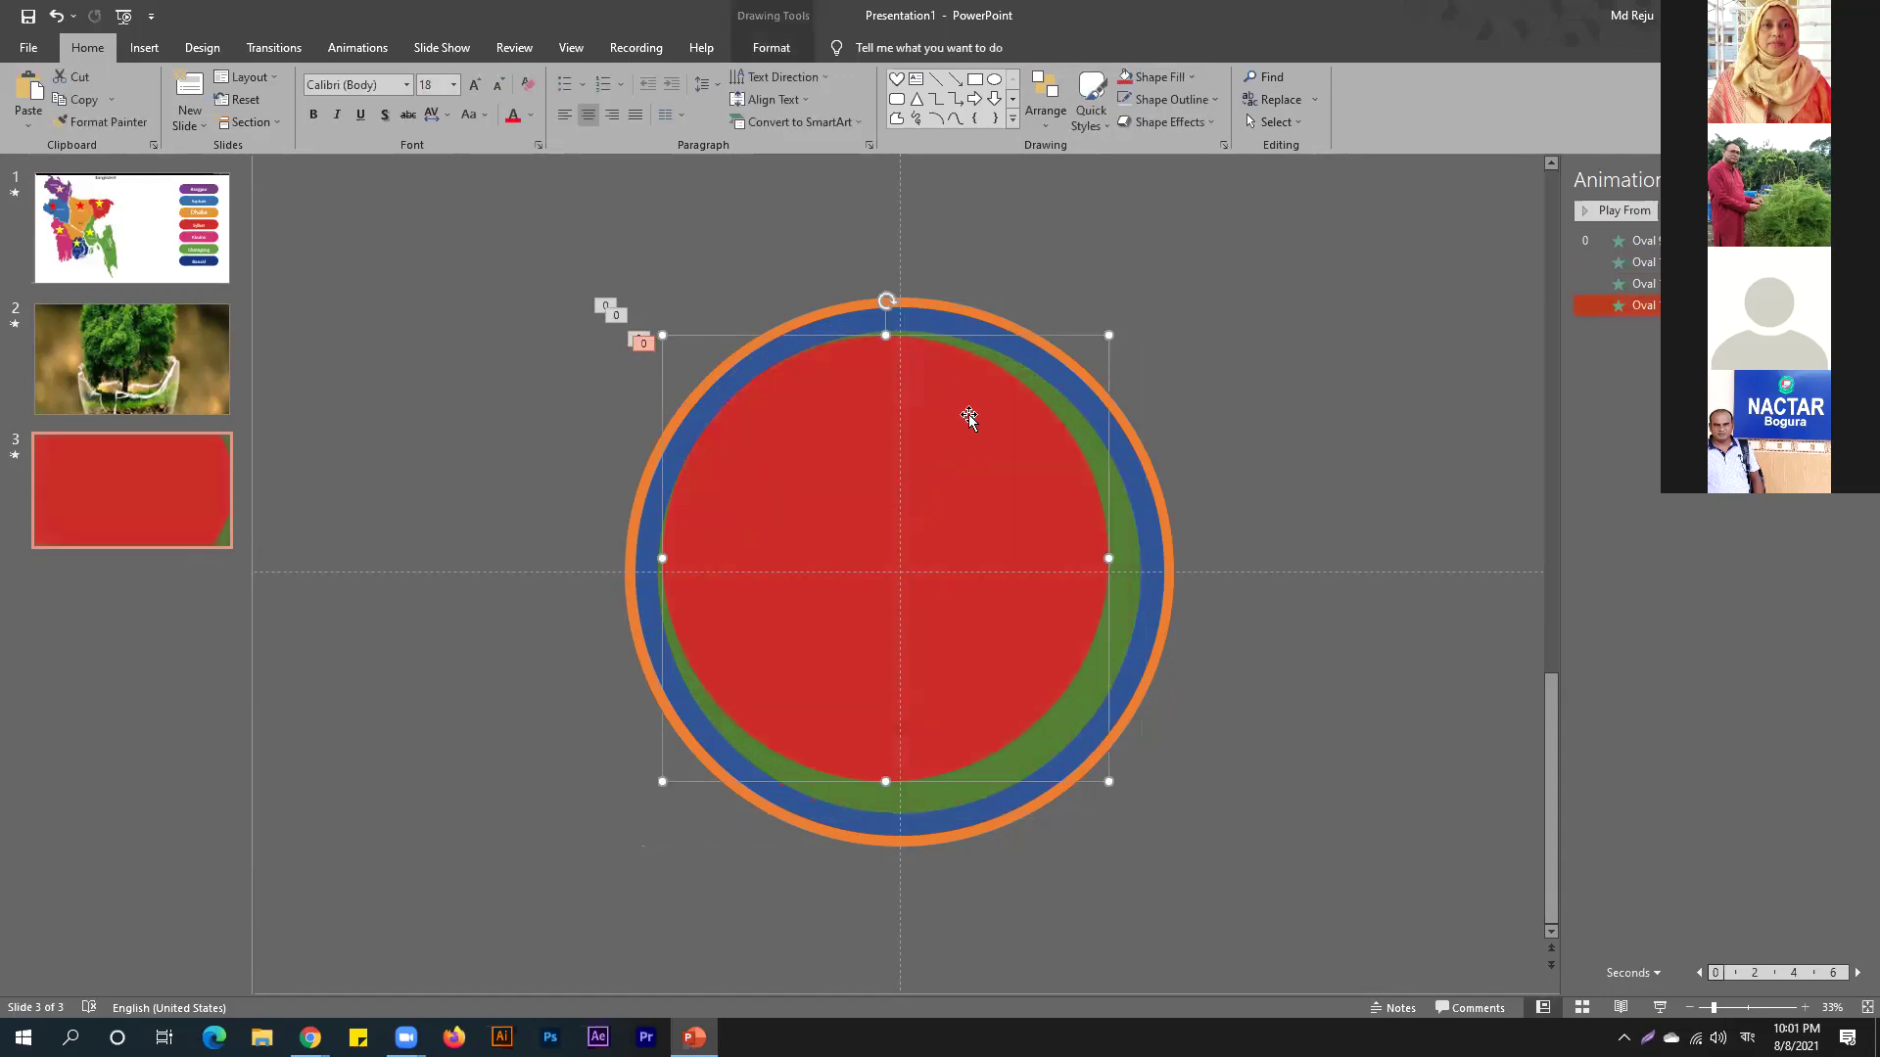
left_click(1043, 115)
mouse_move(1121, 381)
left_click(1236, 406)
left_click(1045, 102)
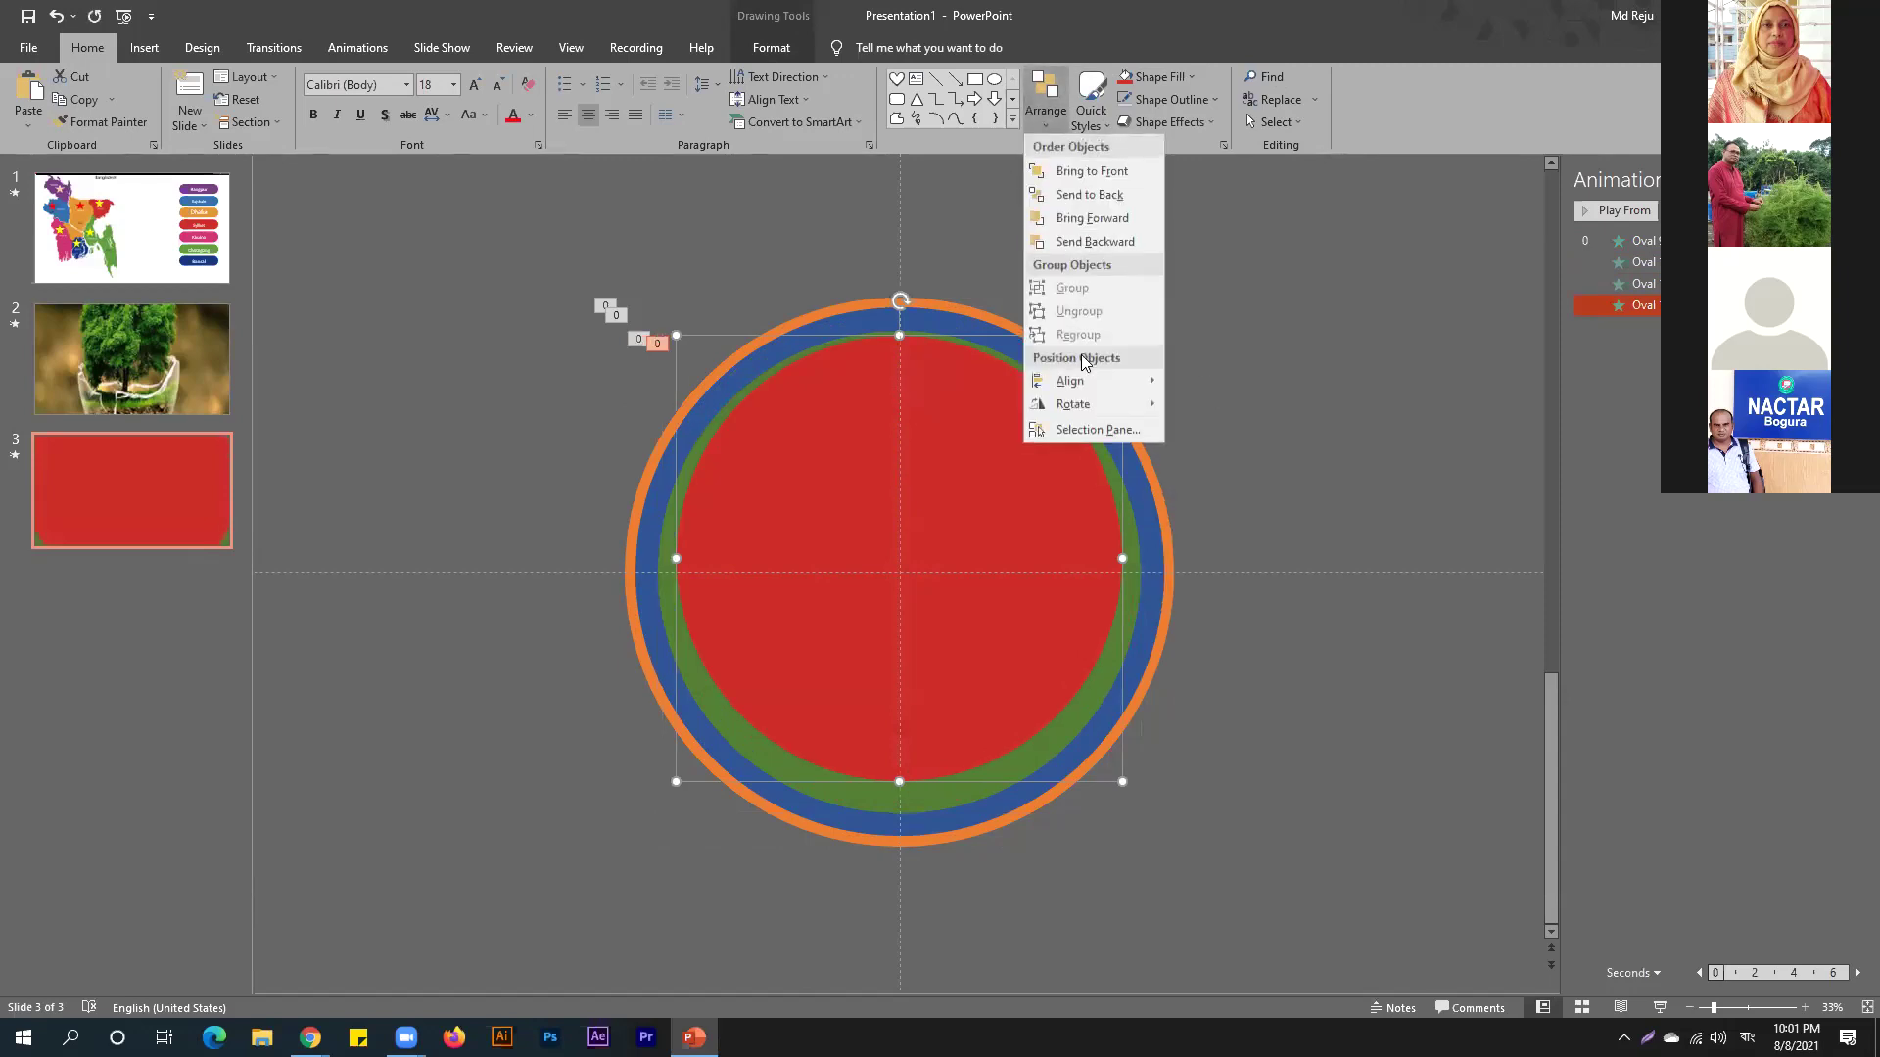
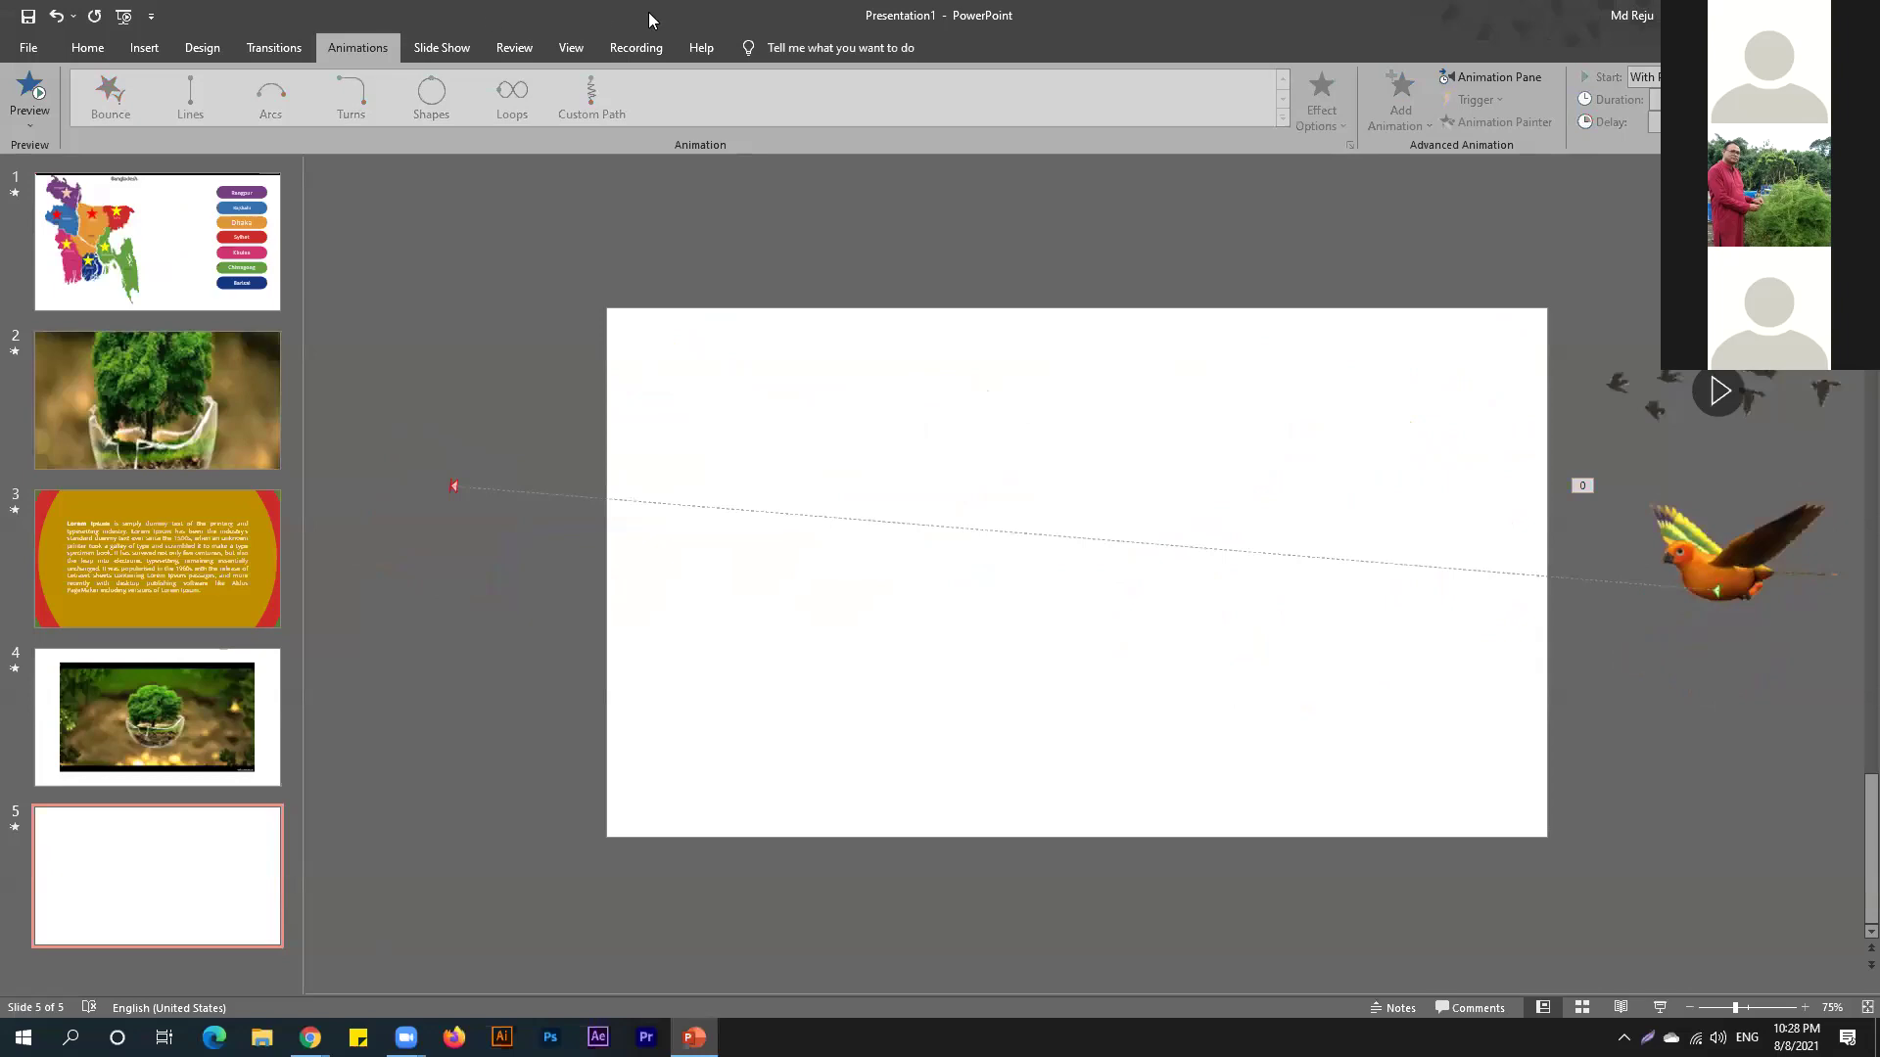
Switch to the Chrome browser and search Google for "tree vector" in a new tab.
key("alt+Tab")
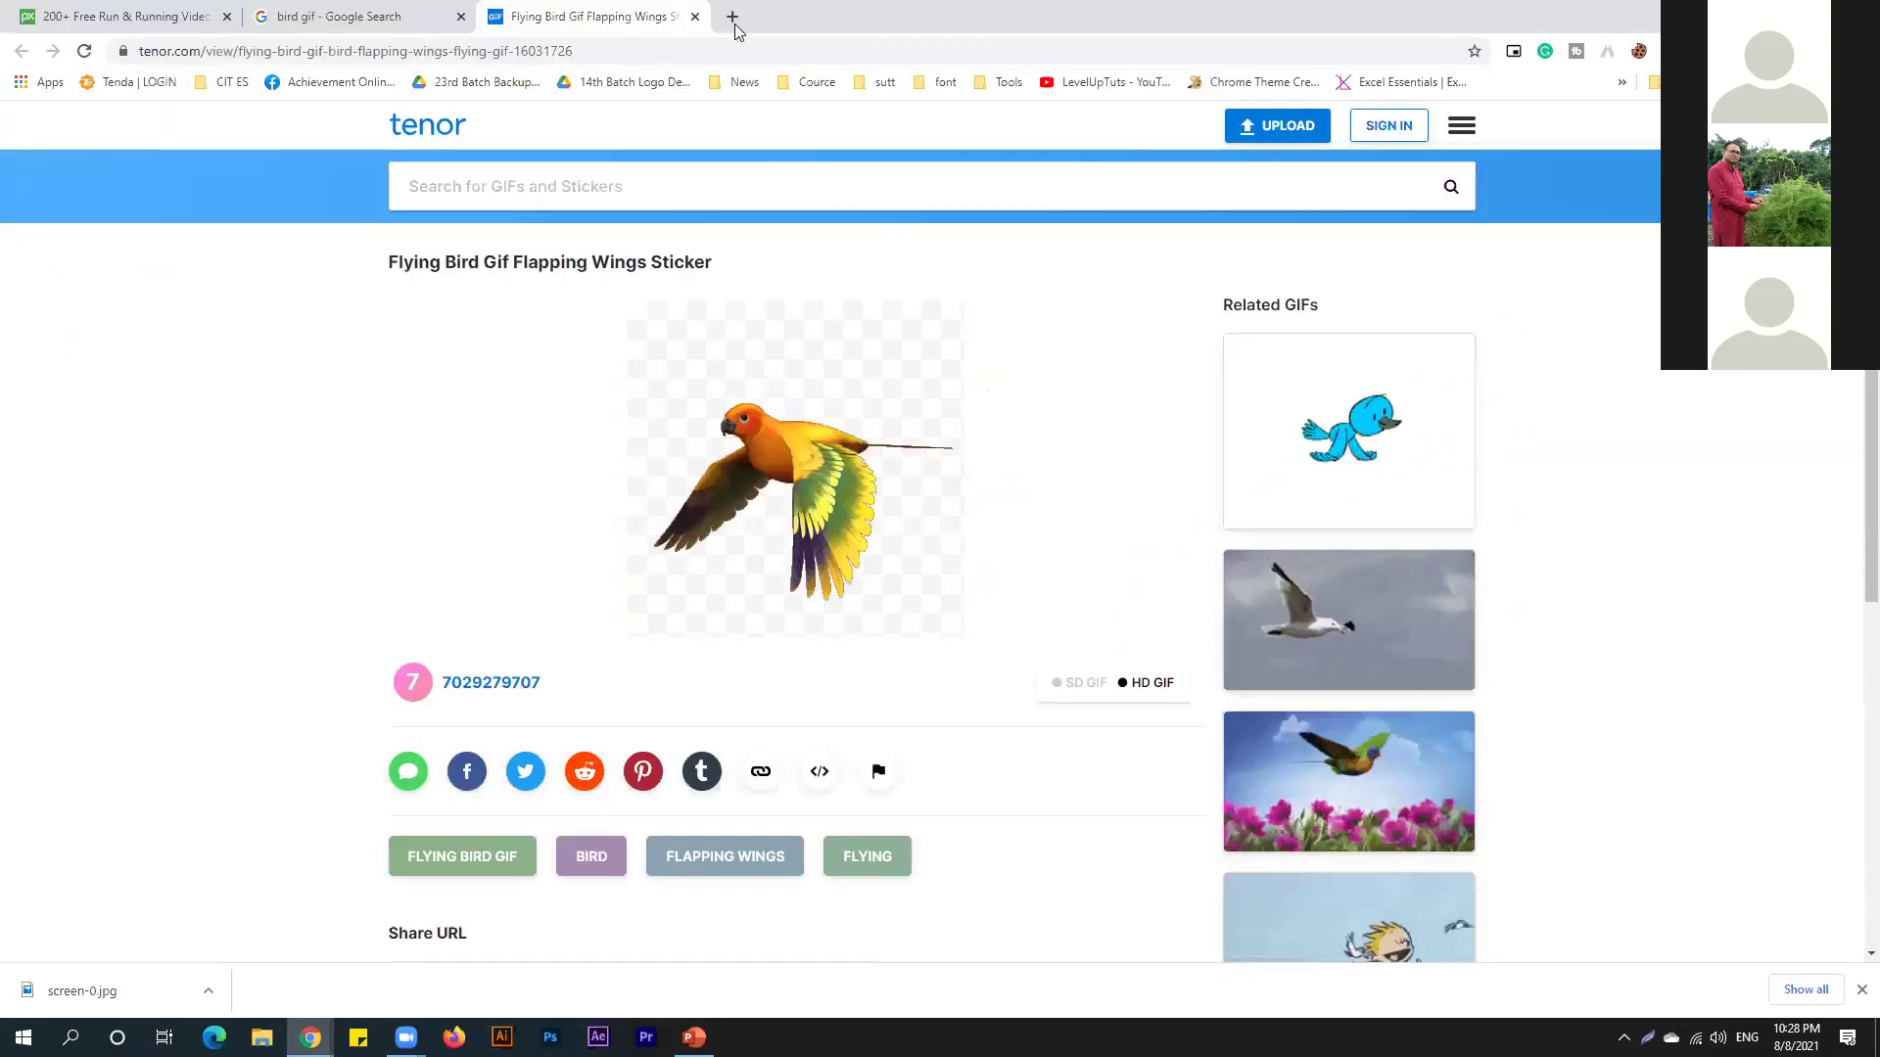
key("ctrl+shift+Tab")
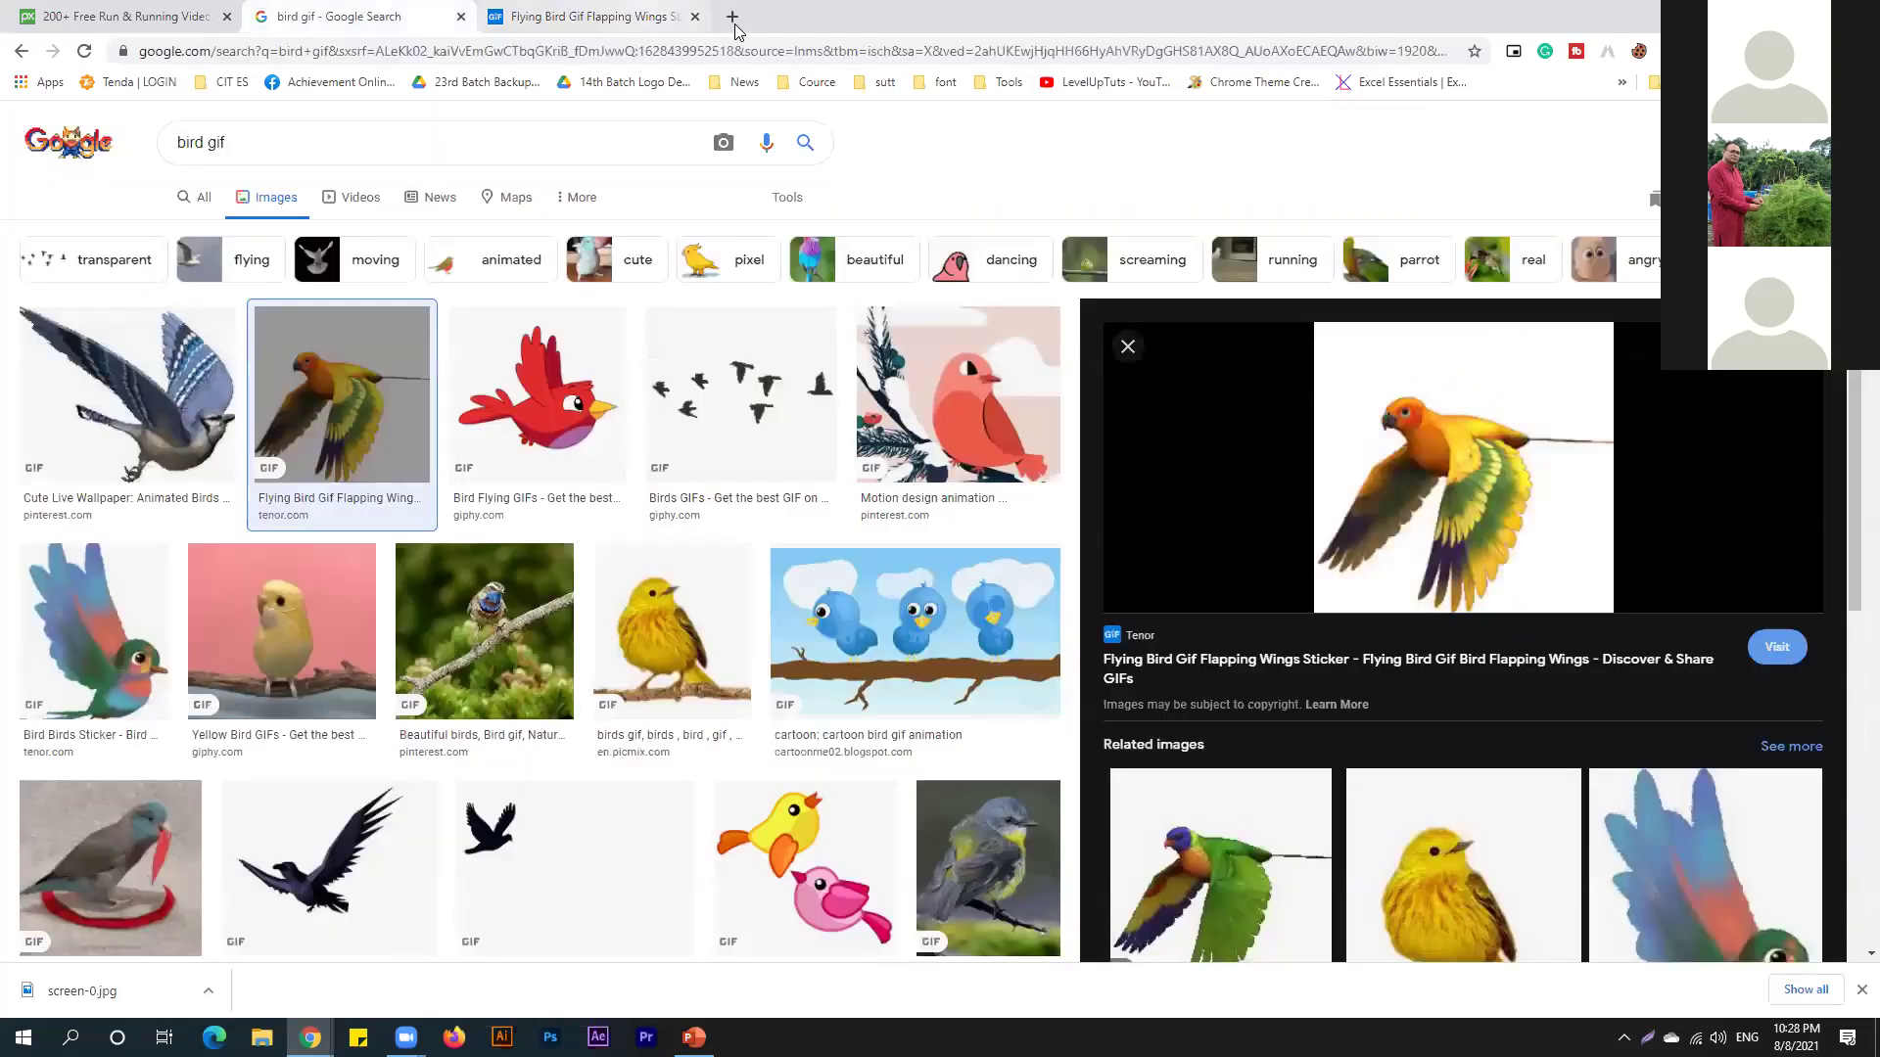
left_click(733, 16)
type("tree vector")
key("Return")
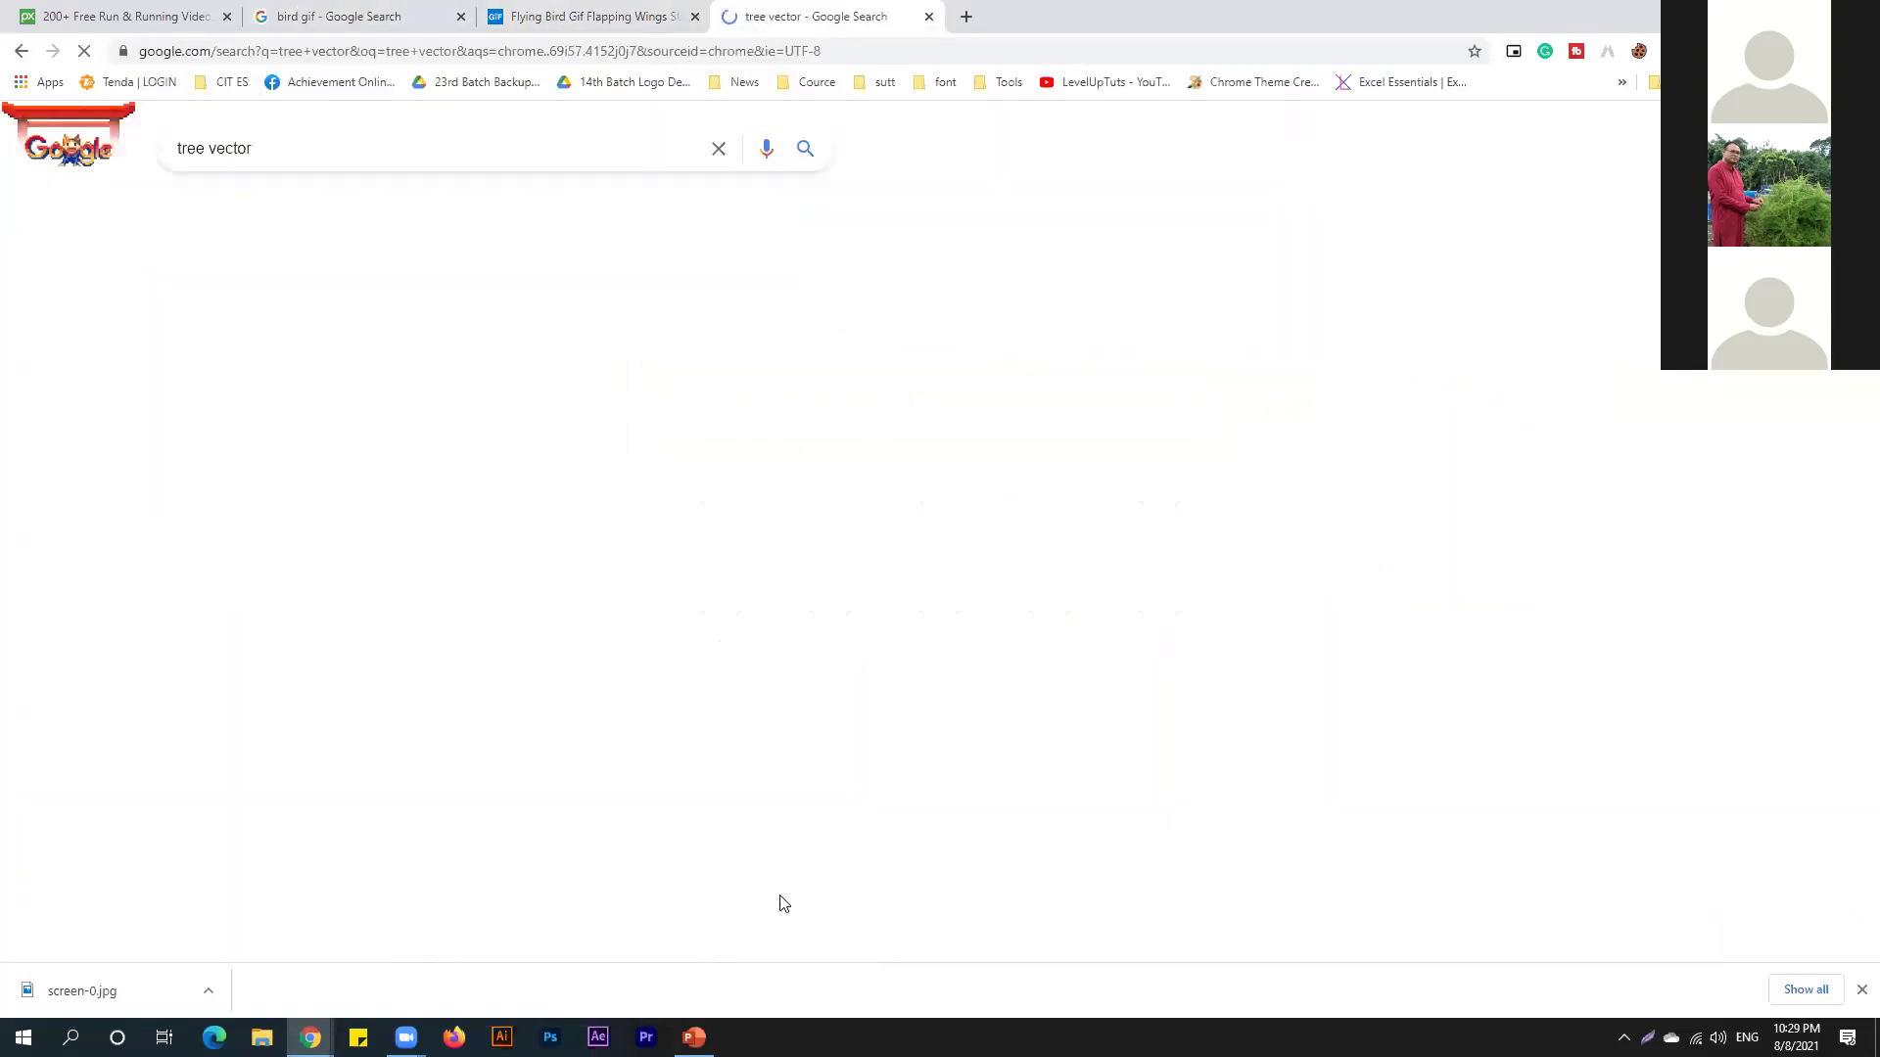
Open Vecteezy's "Tree Vector Art, Icons, and Graphics for Free Download" page from the search results.
scroll(322, 634, "down", 1)
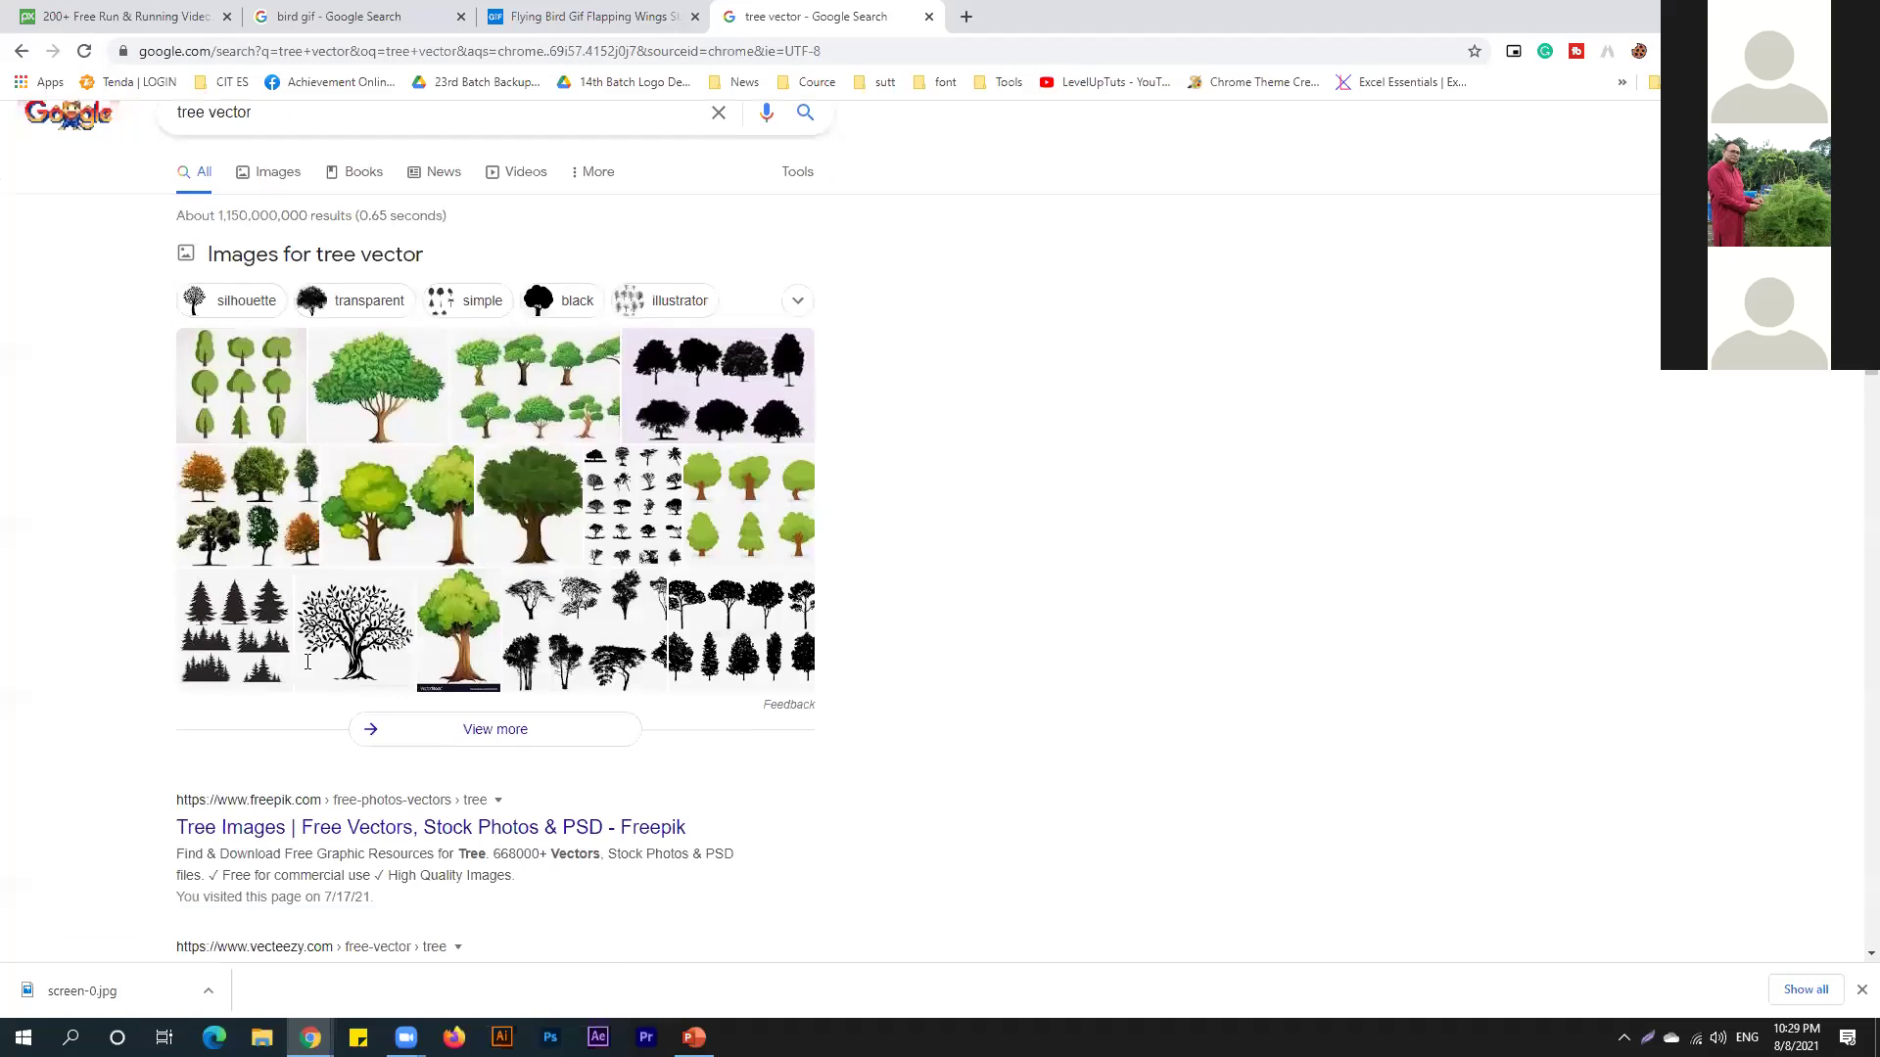
scroll(316, 632, "down", 2)
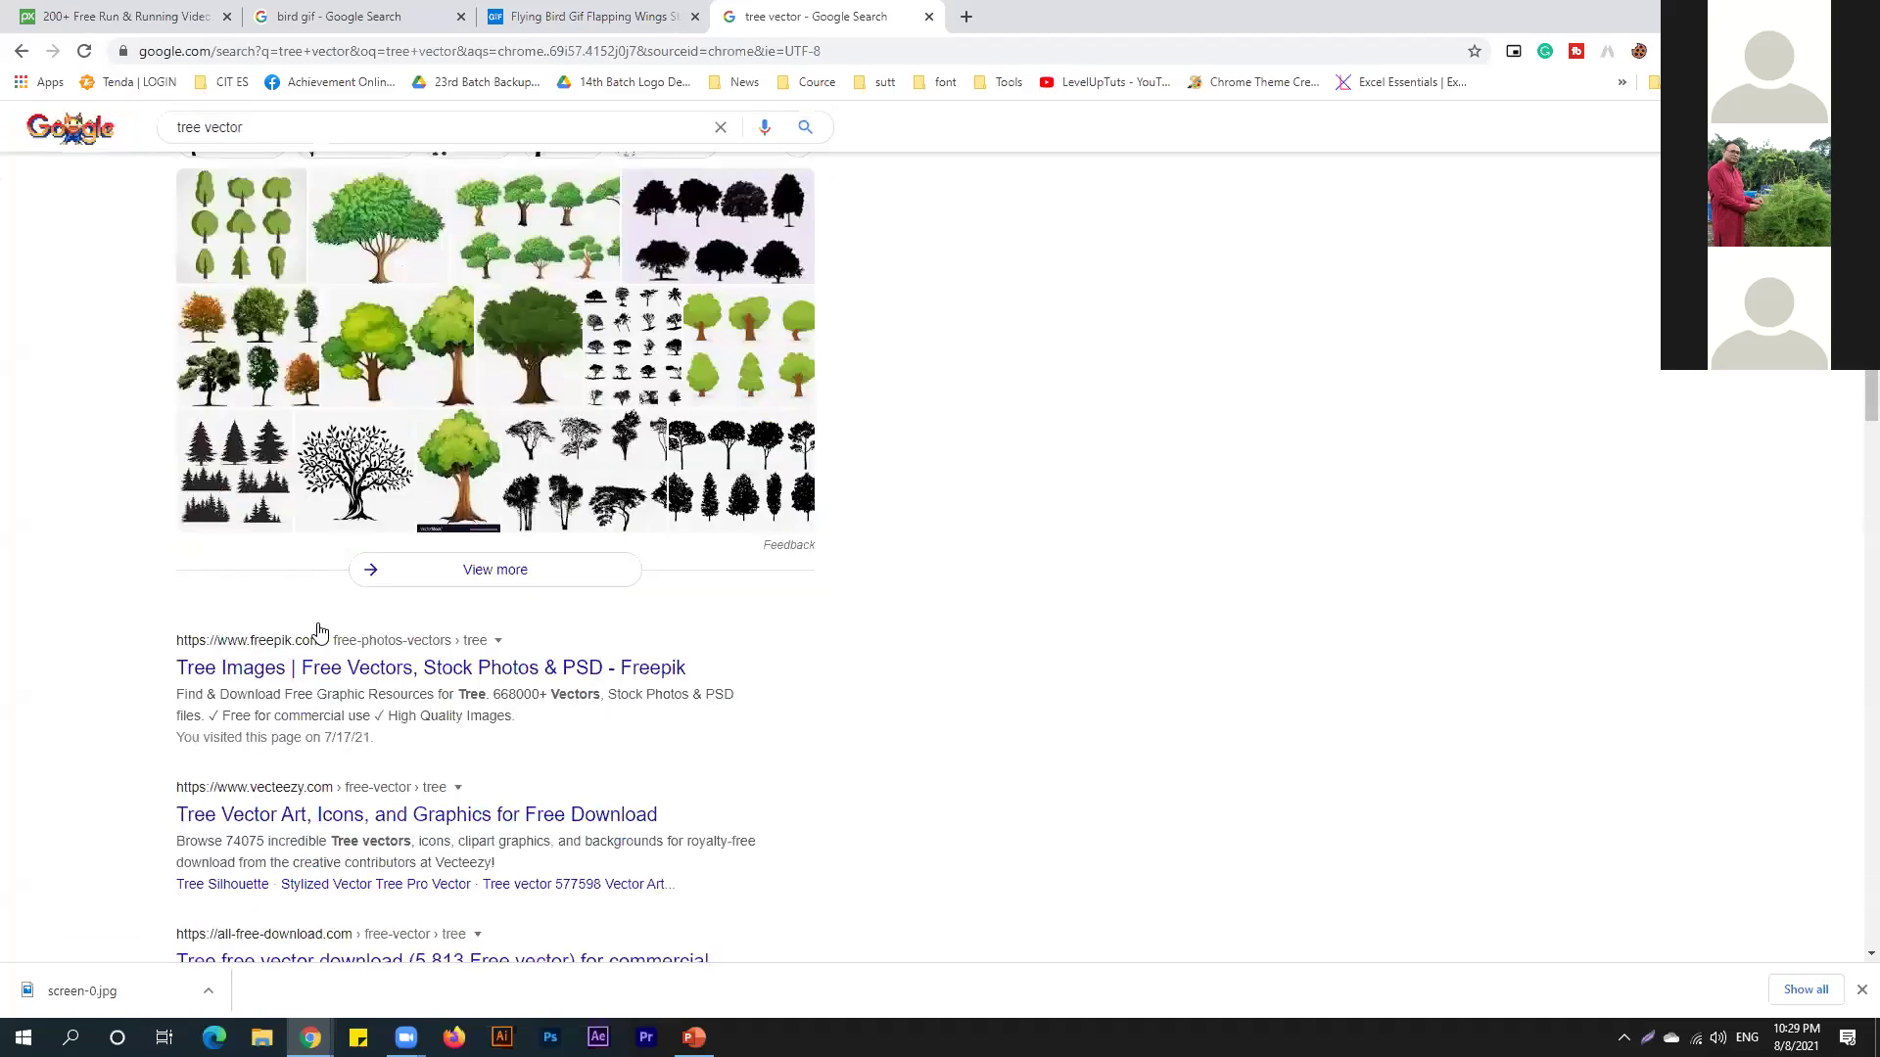
scroll(316, 780, "down", 2)
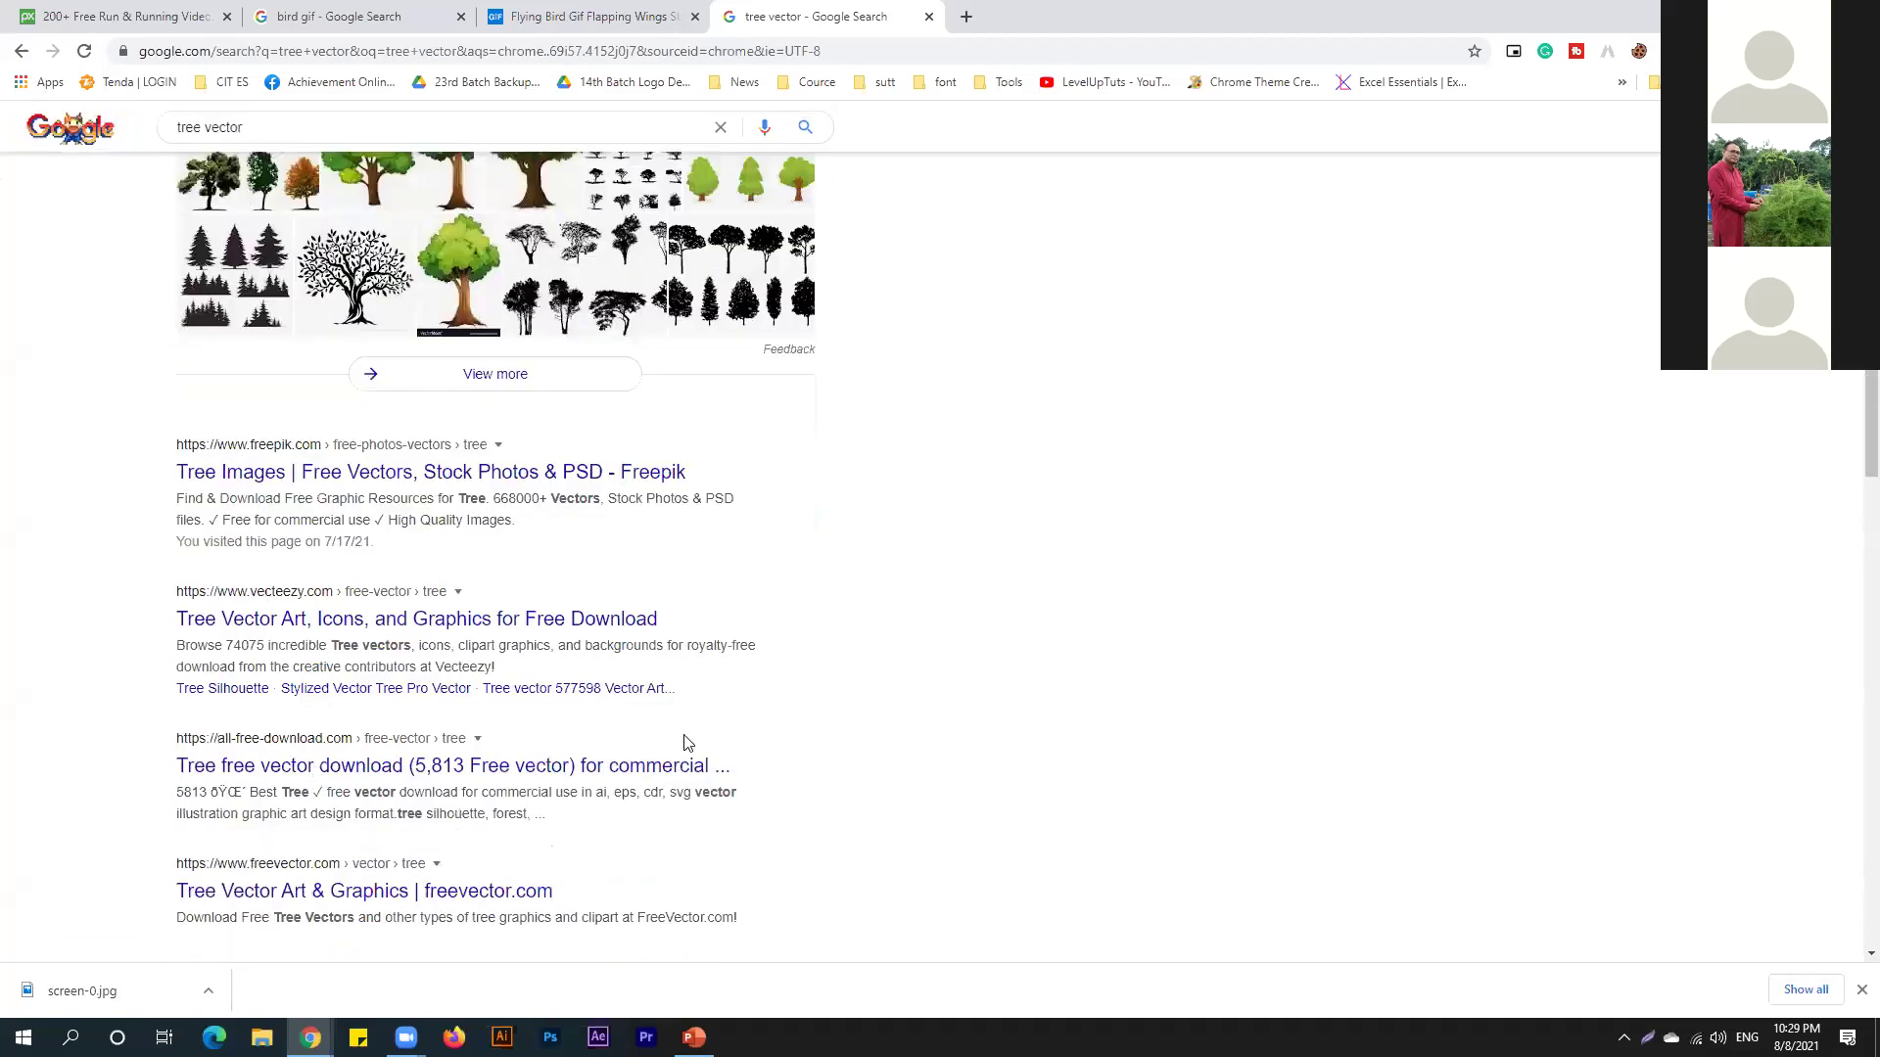
left_click(651, 619)
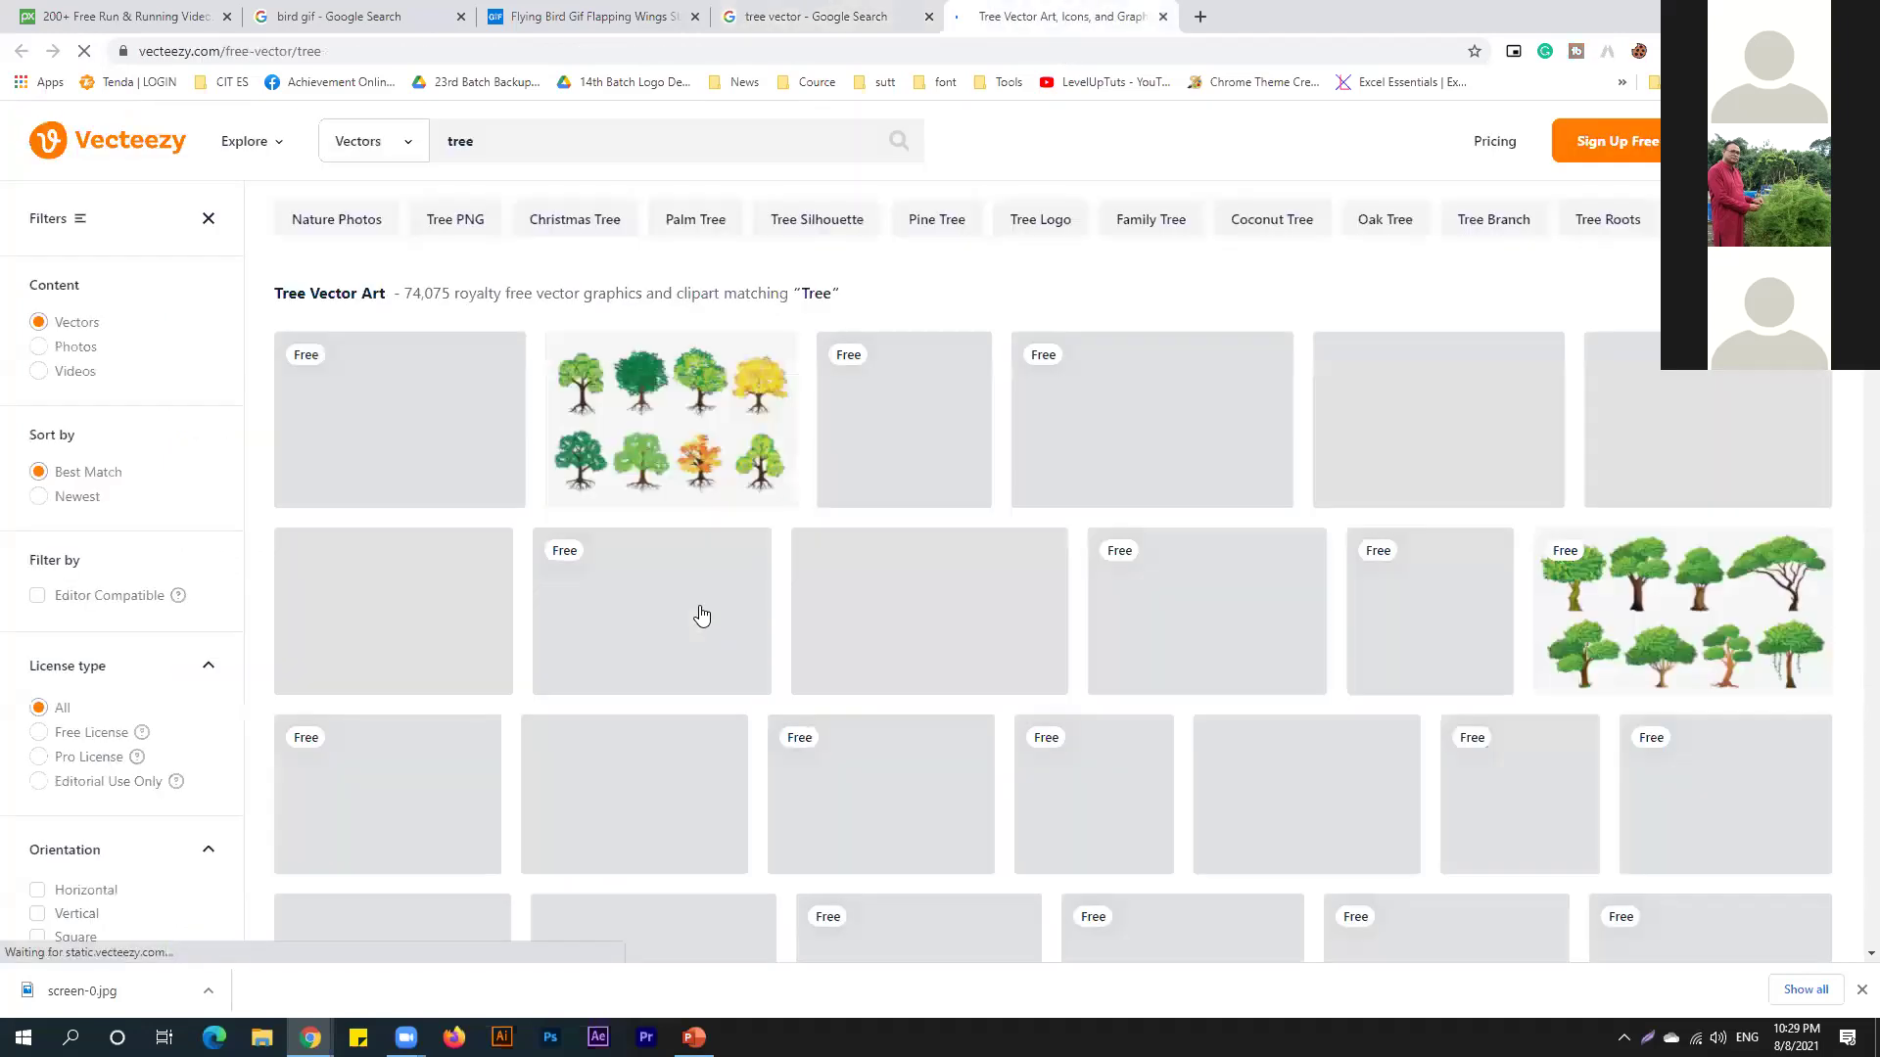
Browse the Vecteezy tree vectors and open the Green Tree With Roots Vectors page.
scroll(710, 618, "down", 1)
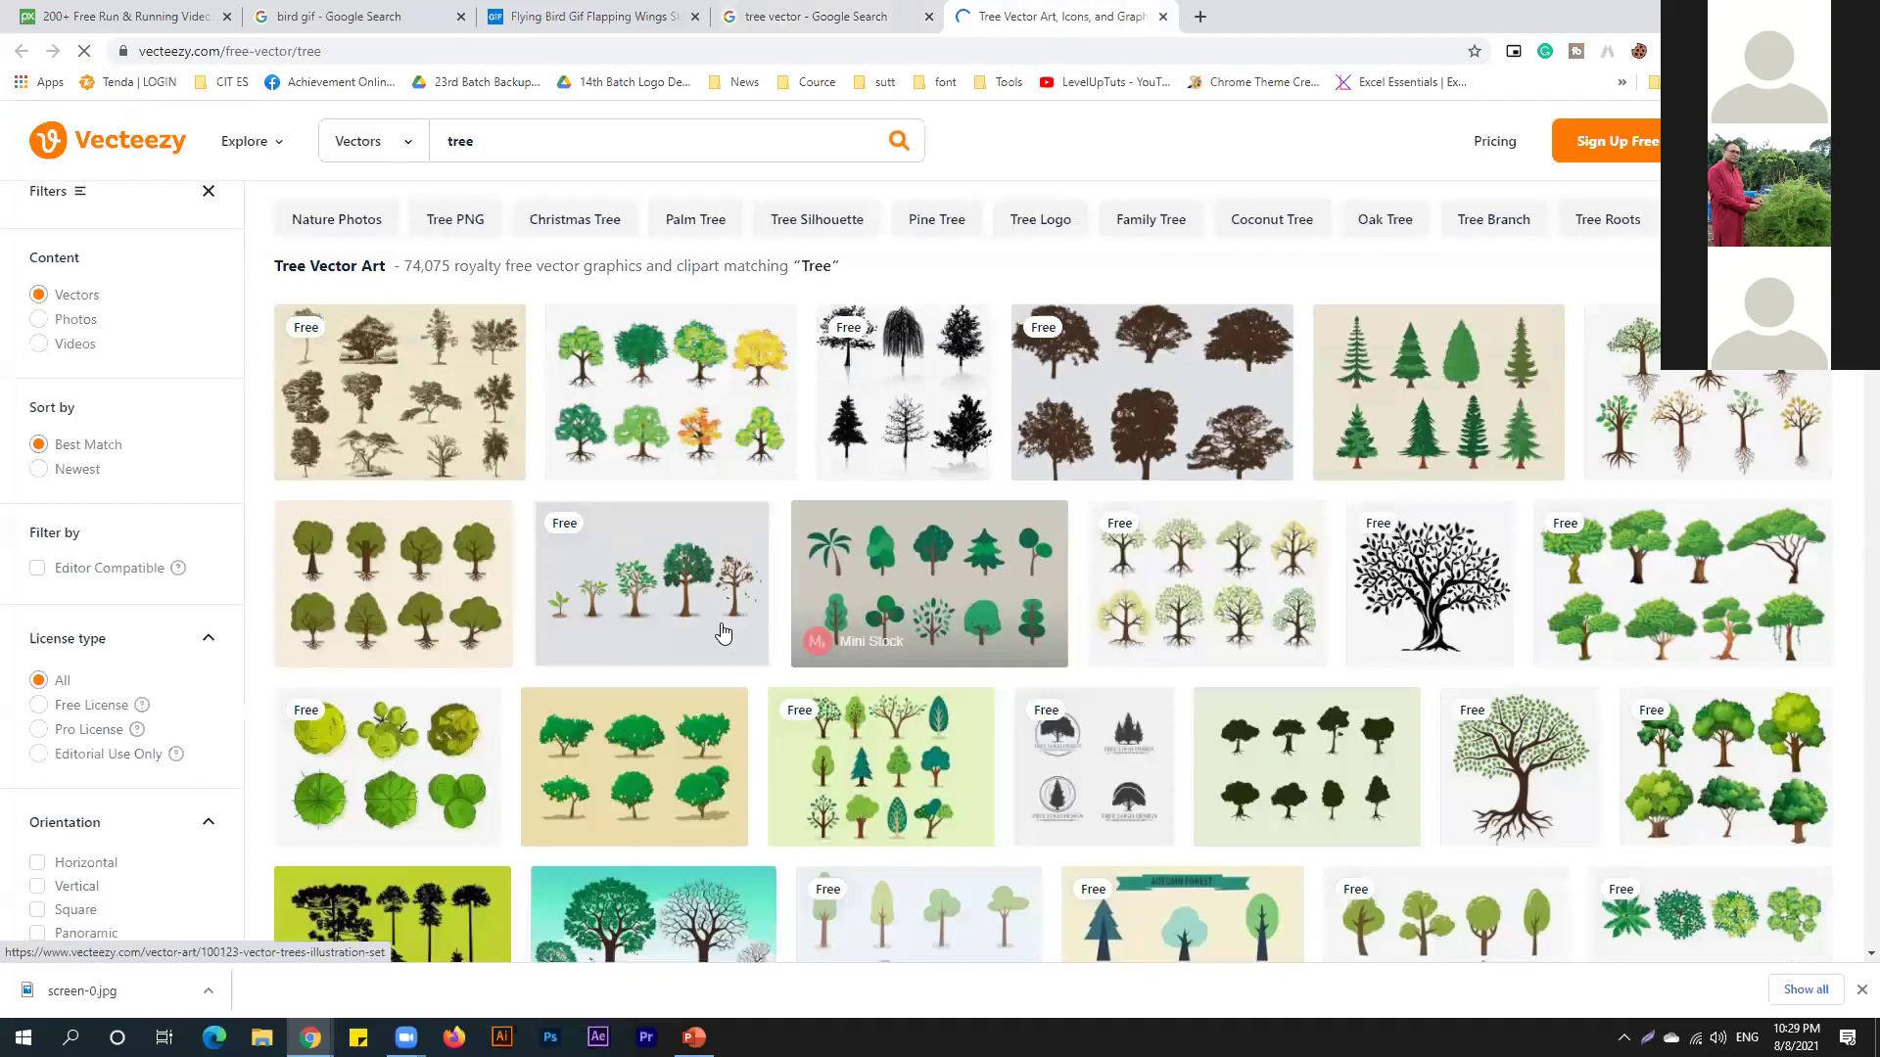
scroll(744, 623, "down", 7)
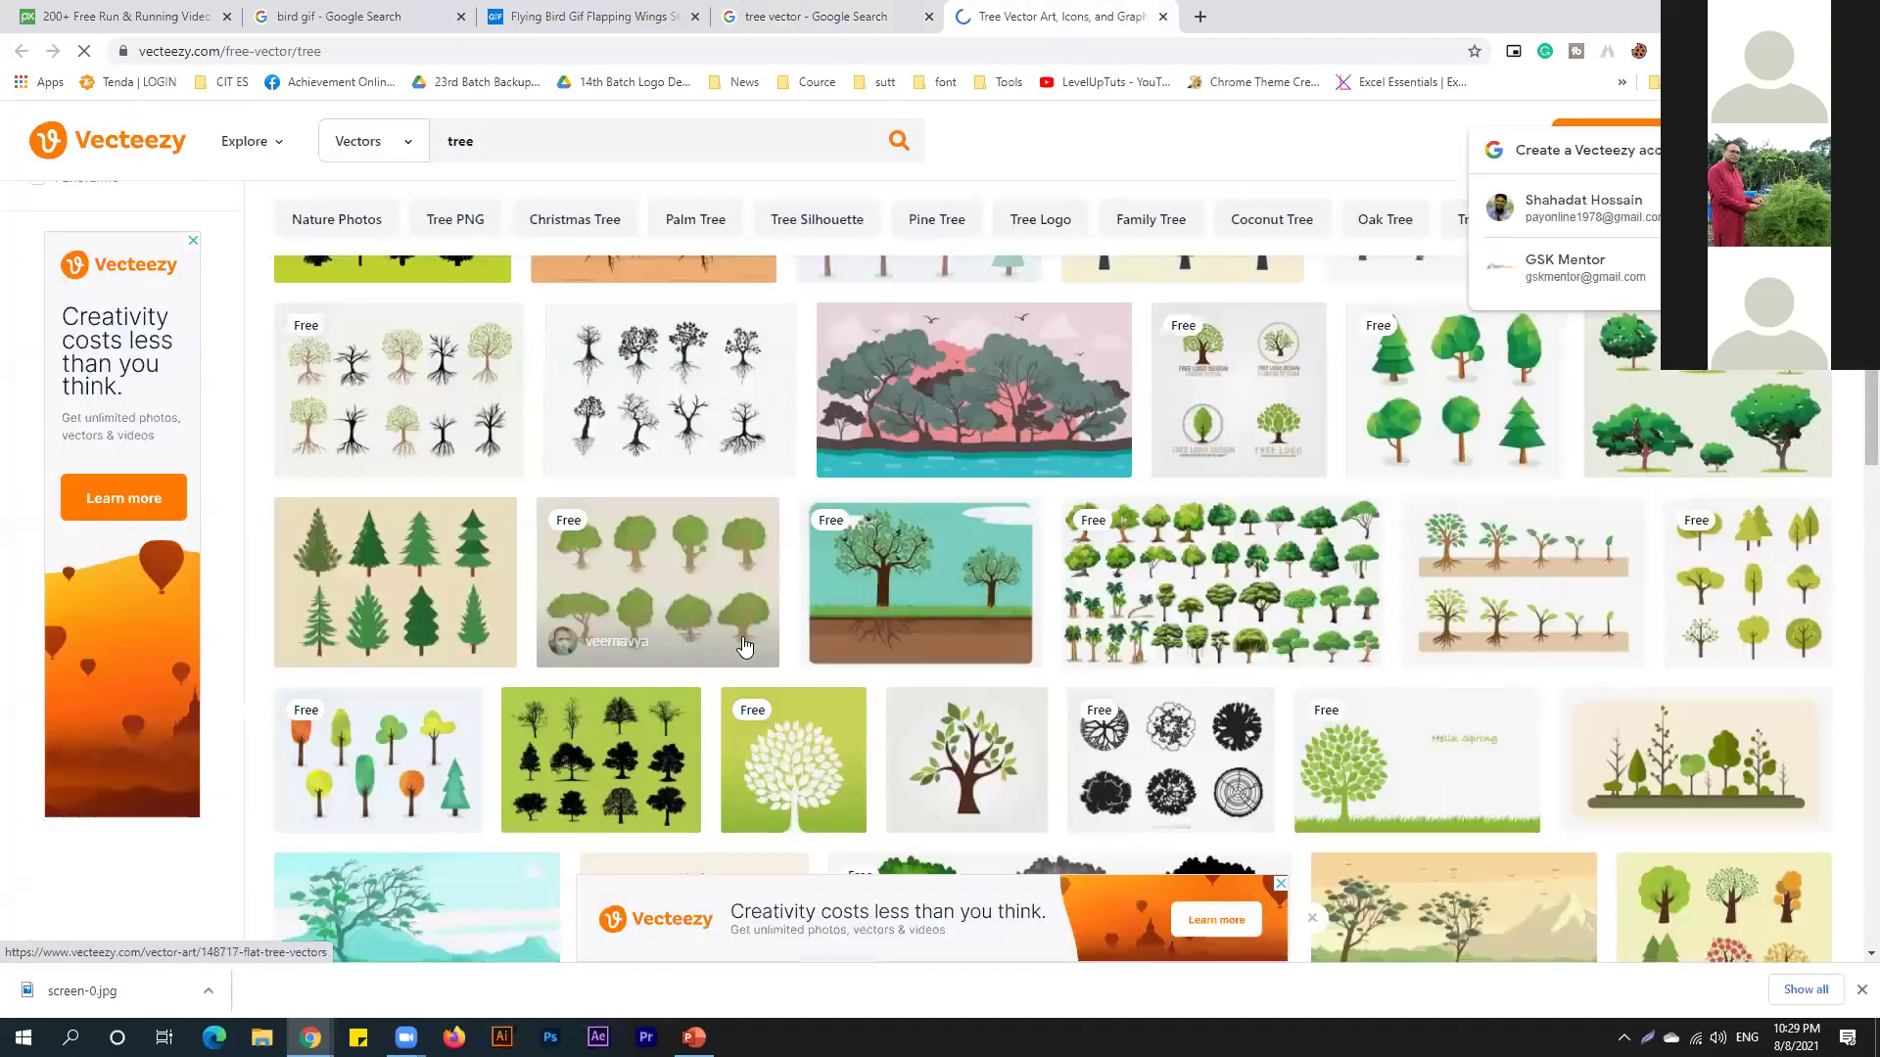
scroll(591, 597, "up", 4)
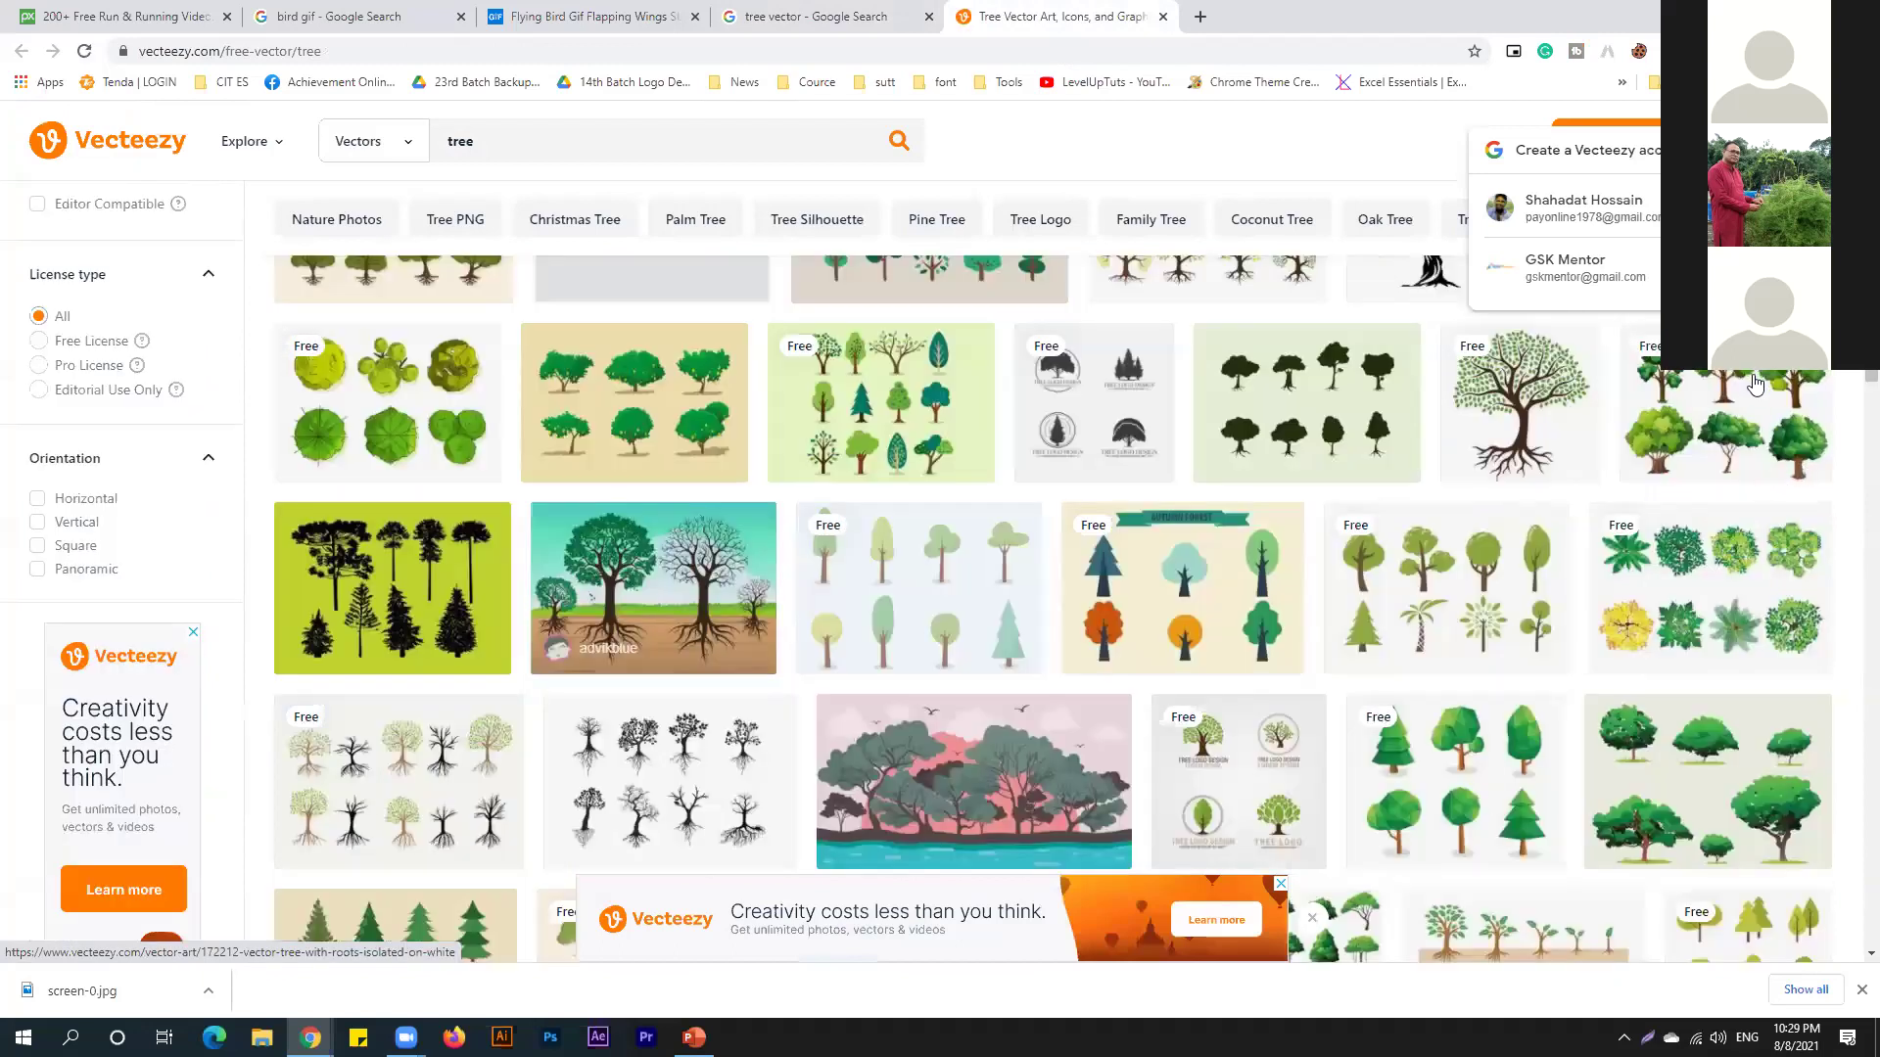
scroll(715, 375, "up", 2)
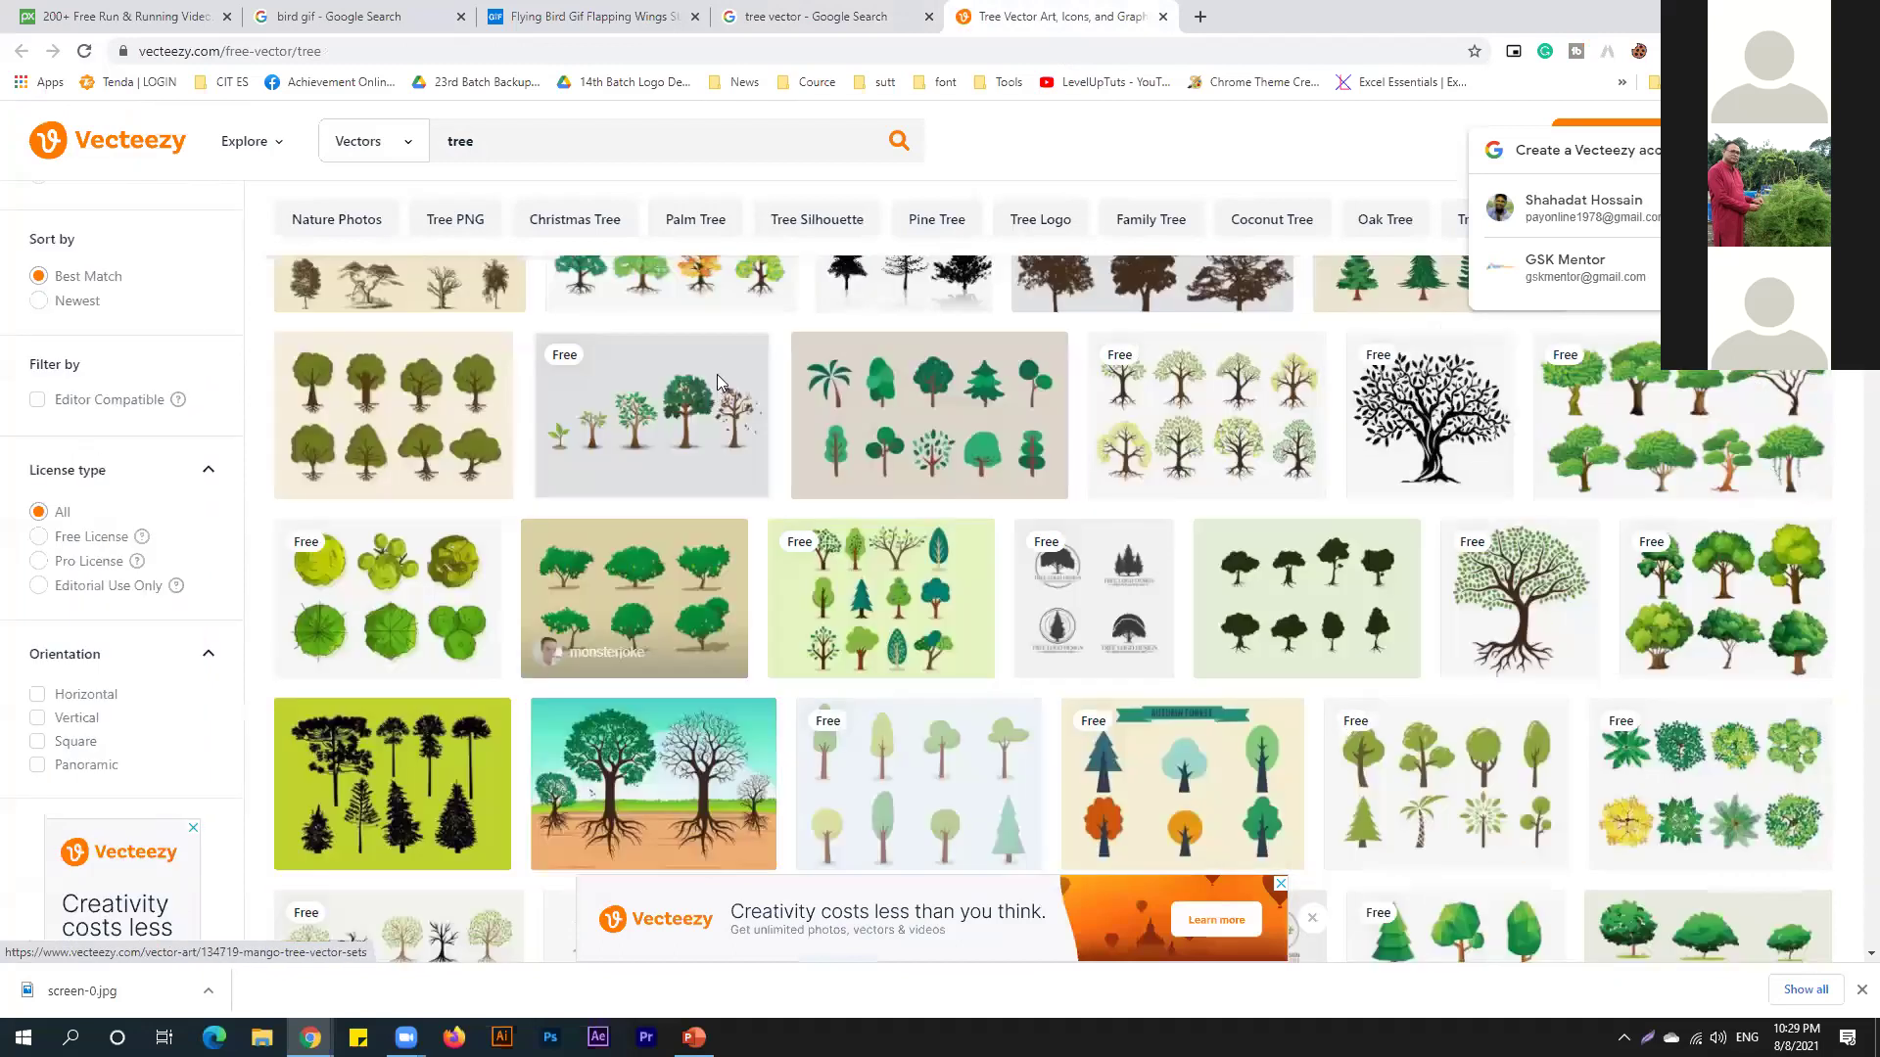
left_click(705, 527)
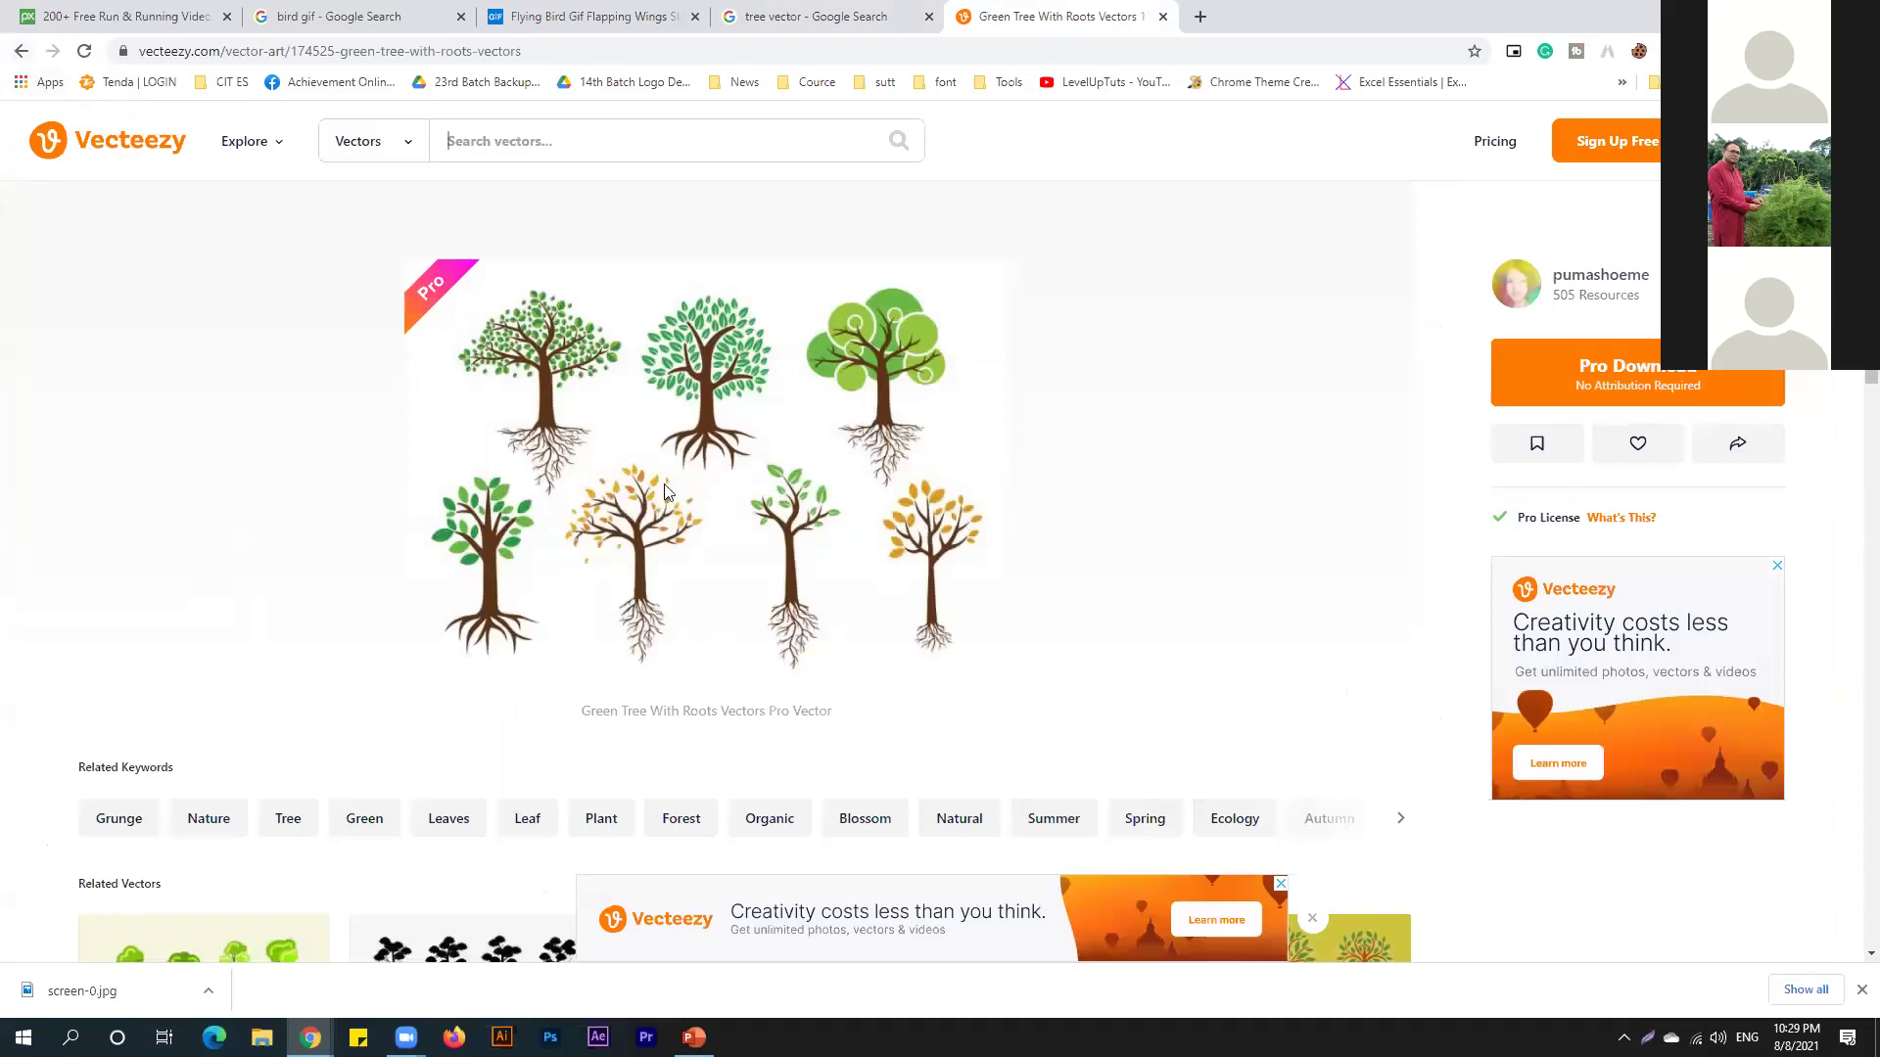
Return to the "tree" vector results and open the Free Tree Lifecycle Vector.
type("tree")
key("Return")
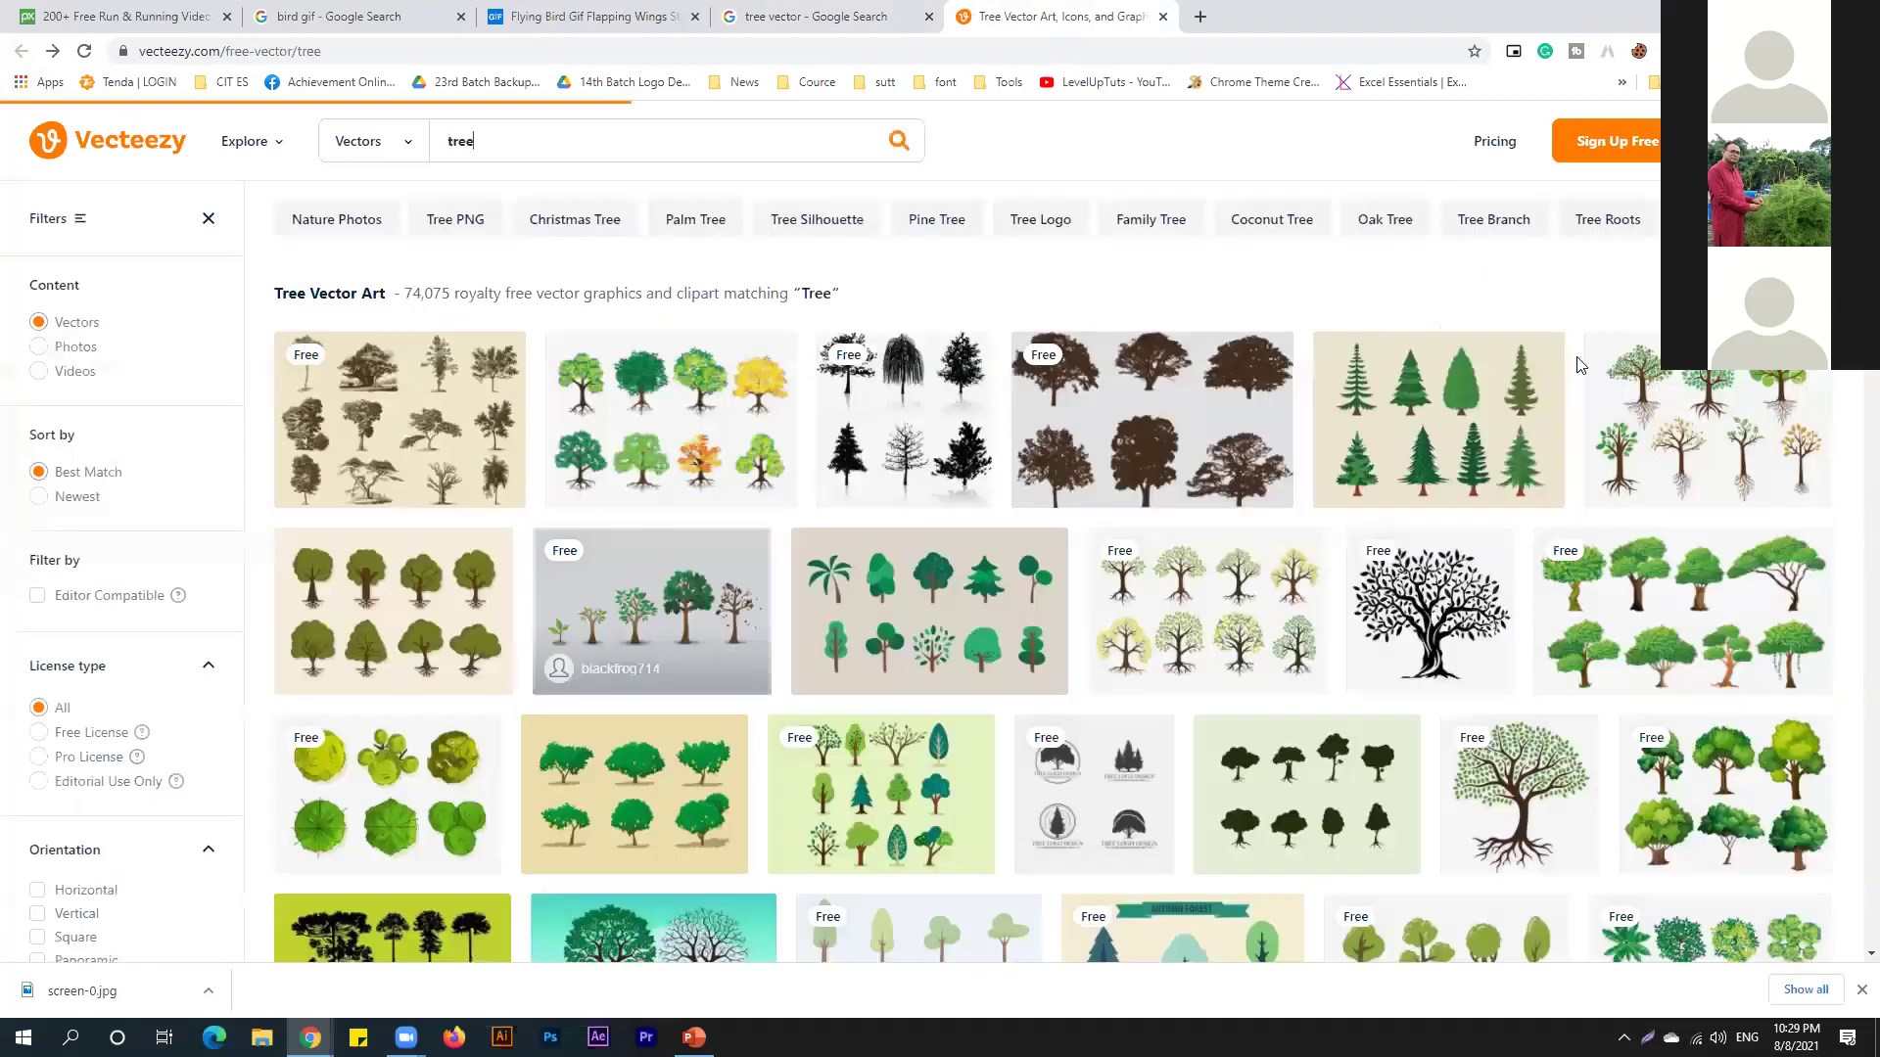
left_click(757, 625)
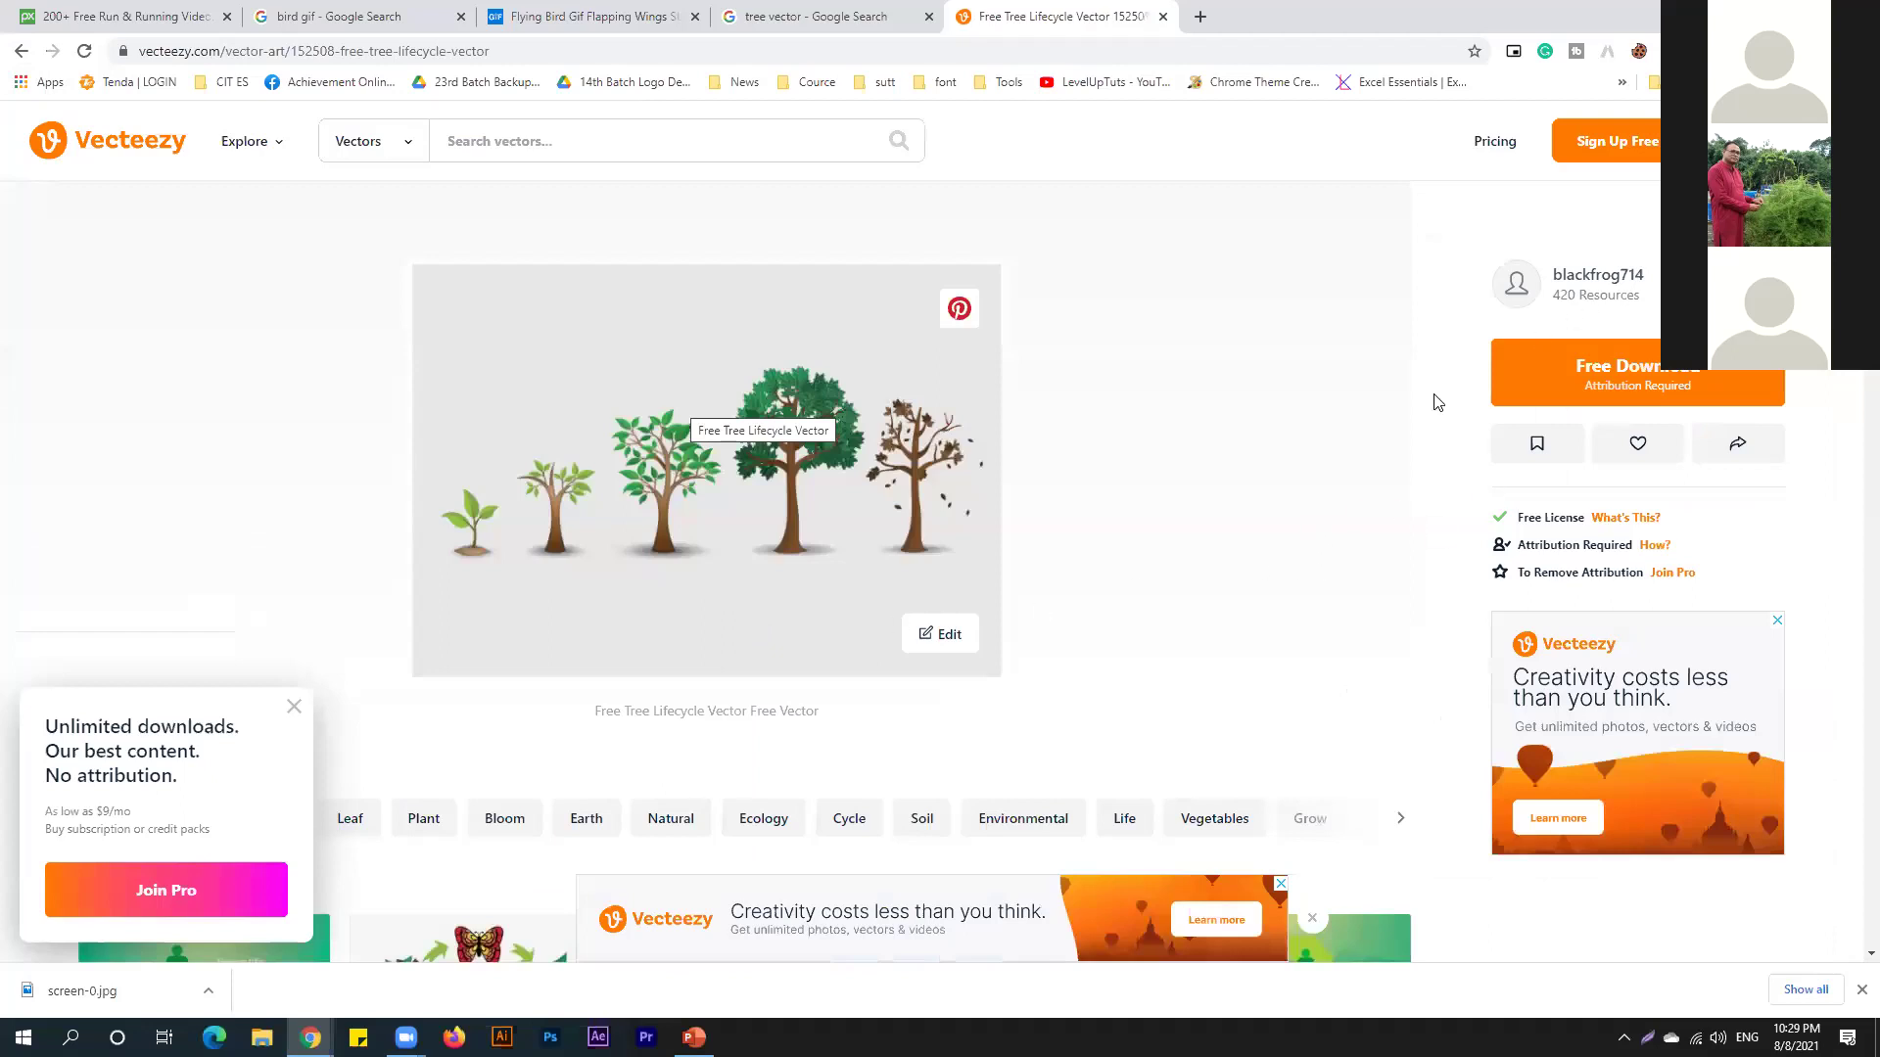
Download the free tree lifecycle vector as vecteezy_tree-lifecycle_152508.zip and choose the Desktop as its save location.
left_click(1566, 382)
left_click(752, 617)
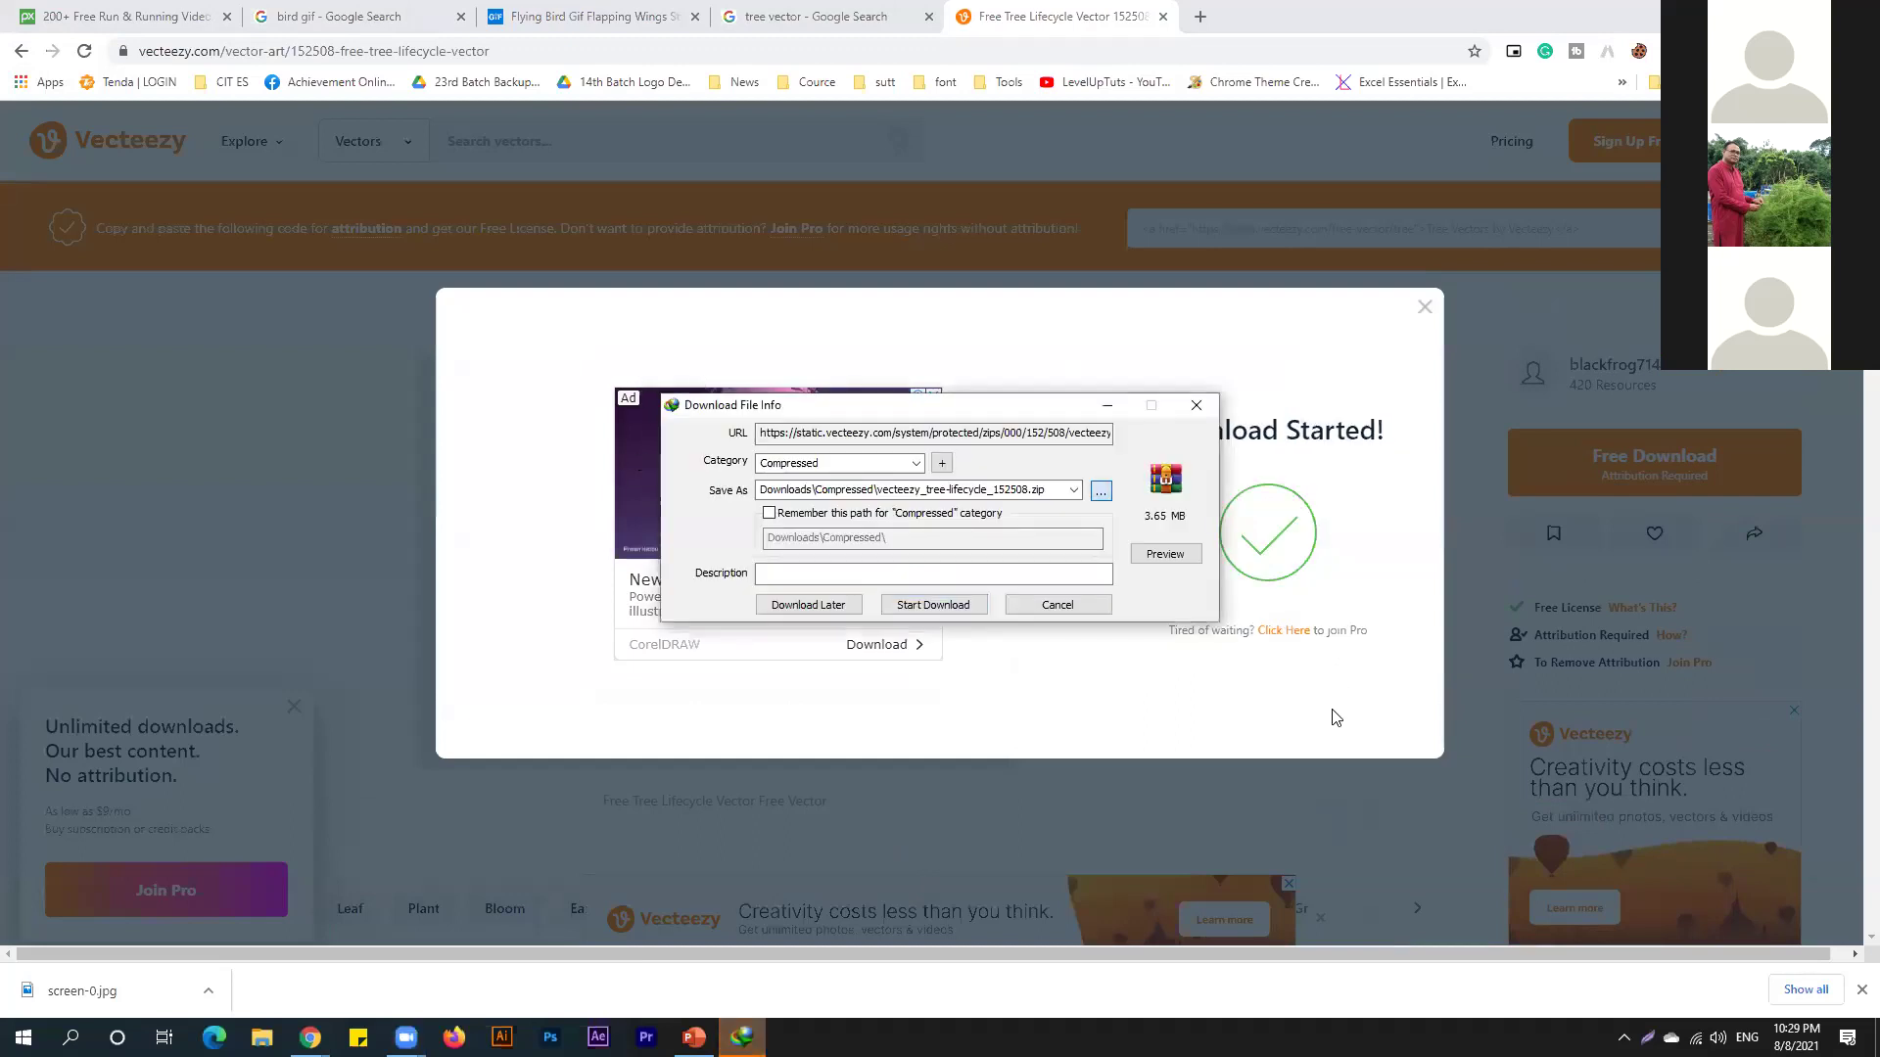
left_click(912, 607)
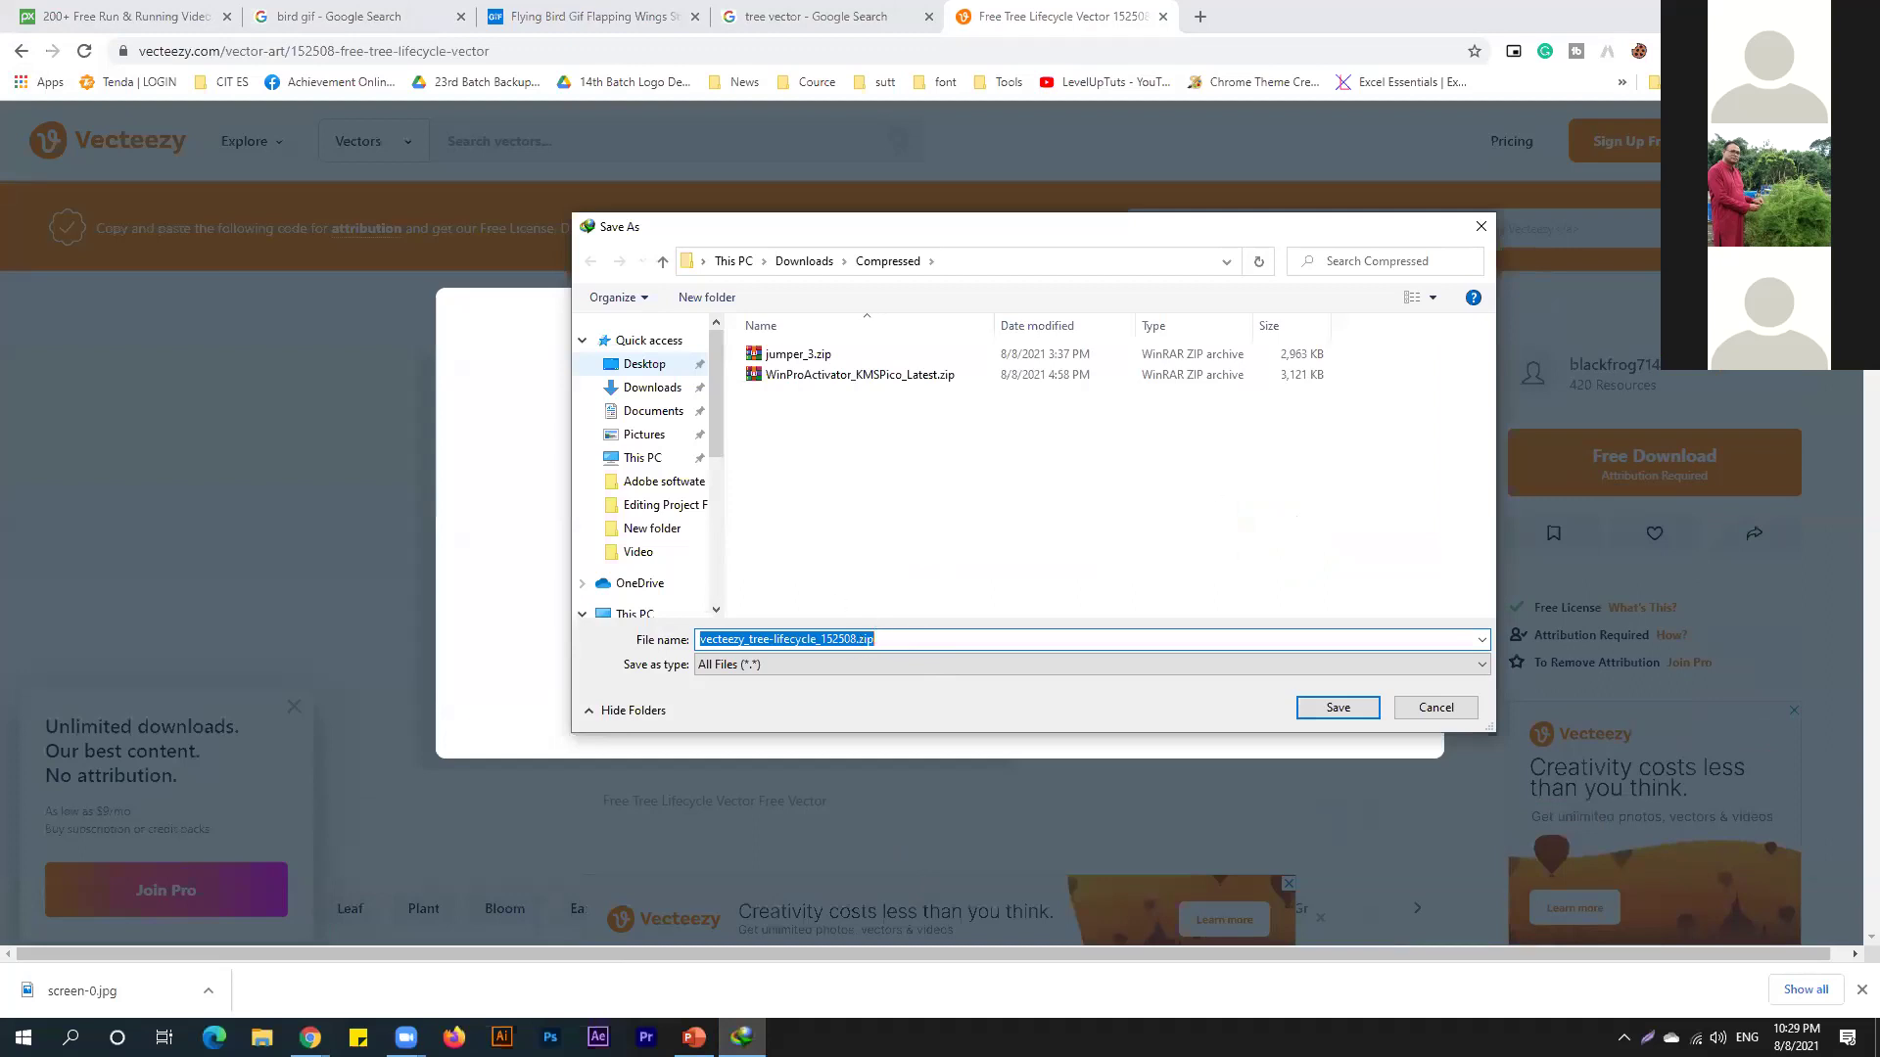
left_click(645, 364)
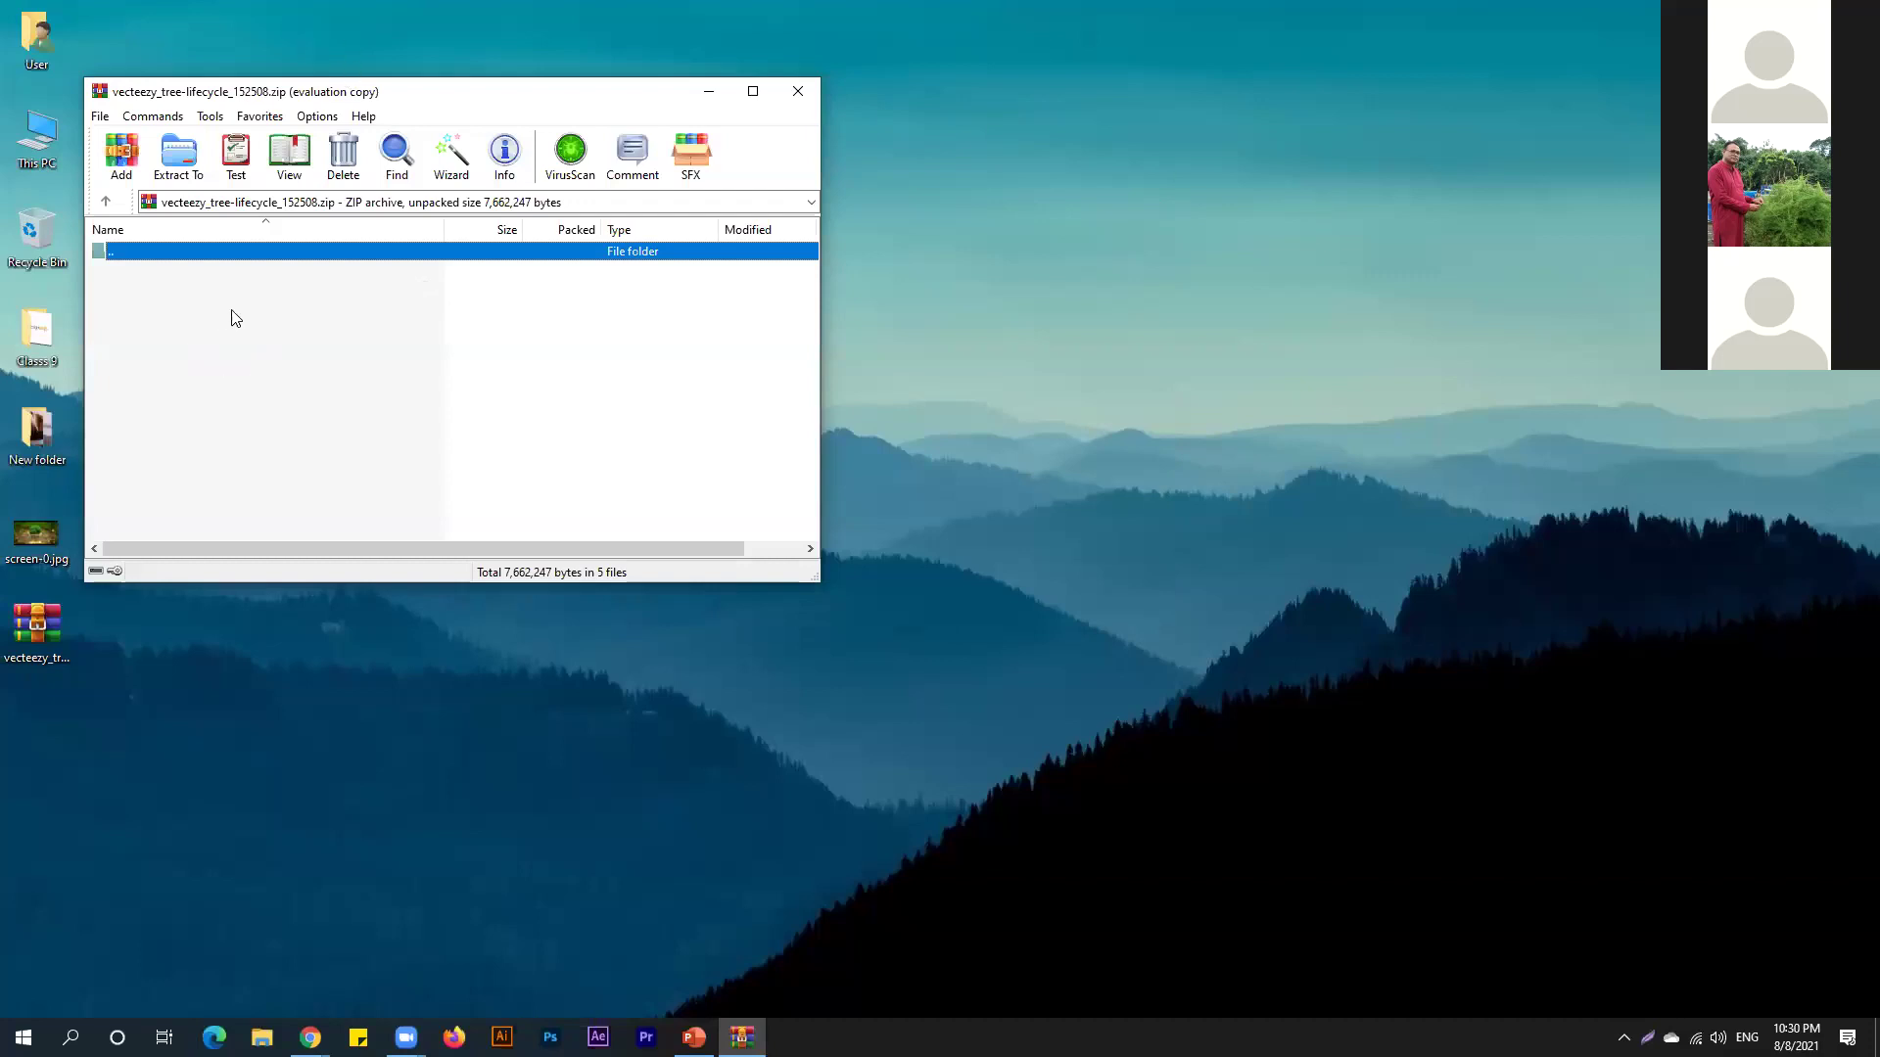
Examine the SVG, AI and EPS files inside the downloaded tree lifecycle archive.
left_click(206, 309)
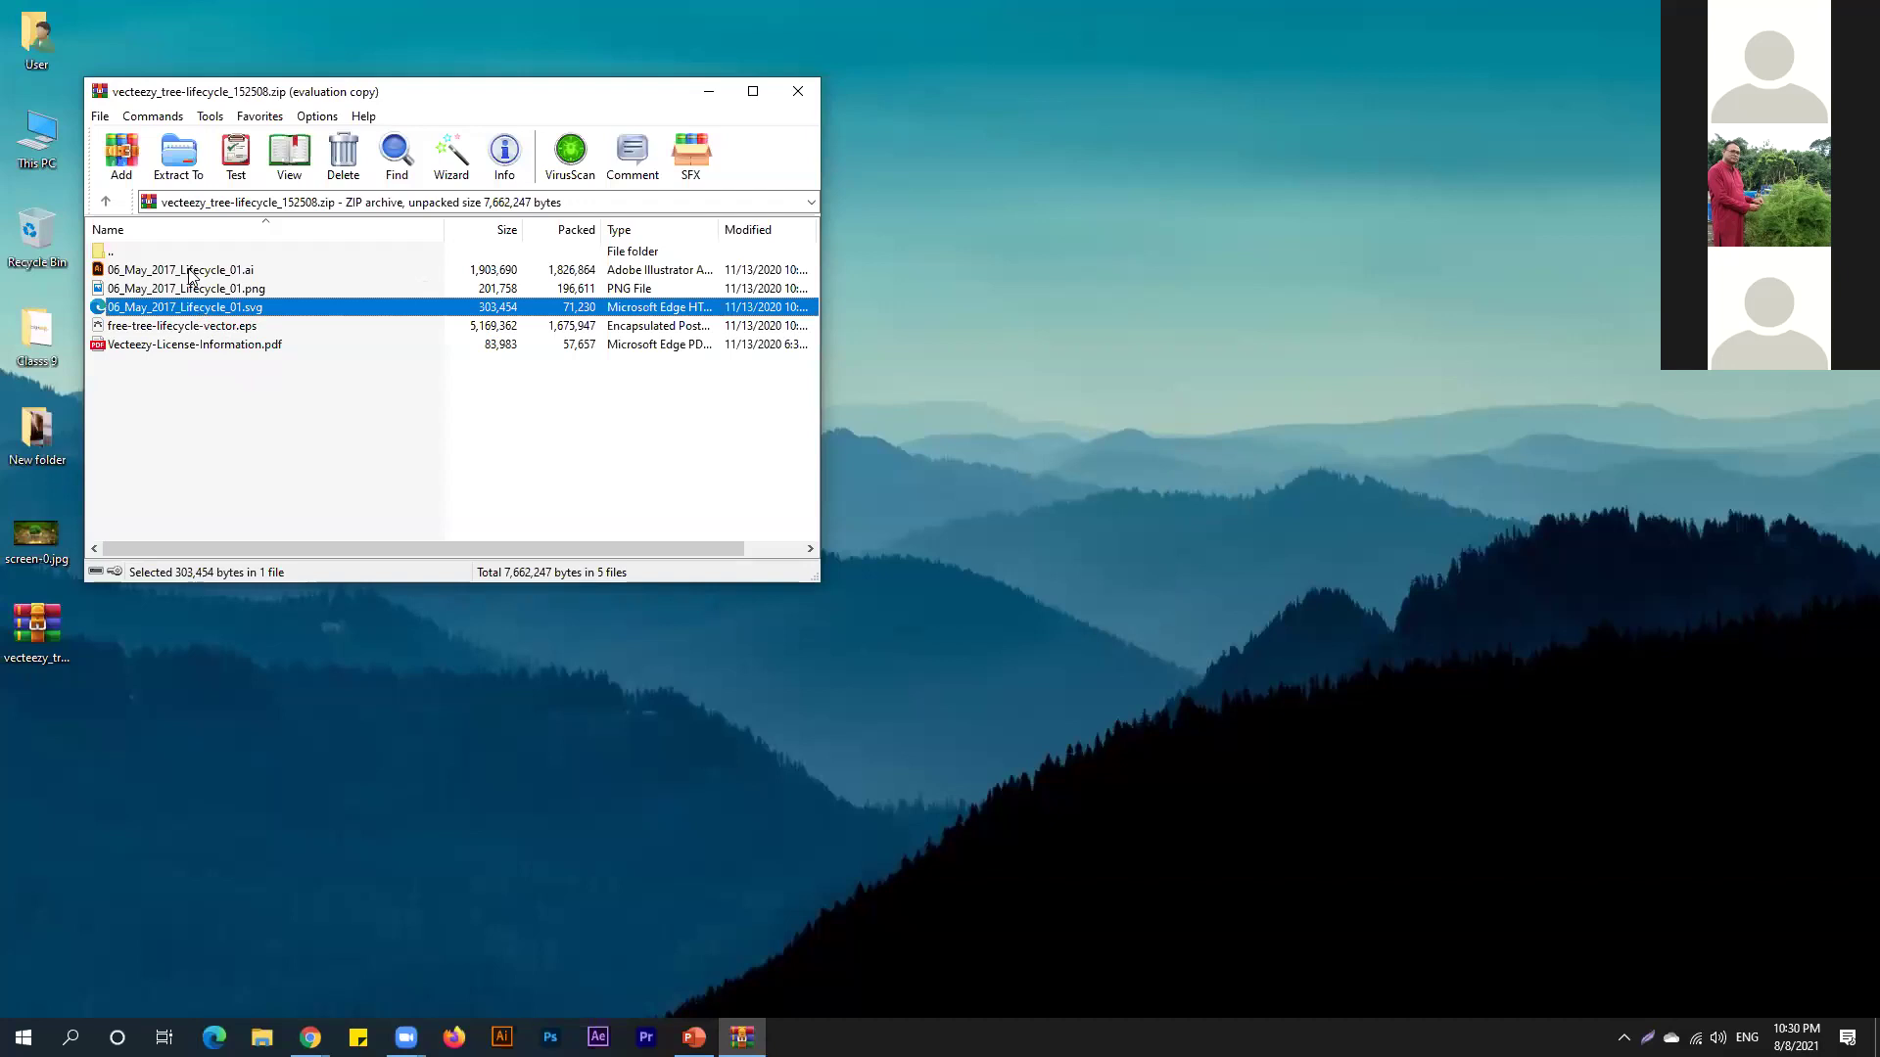
left_click(192, 274)
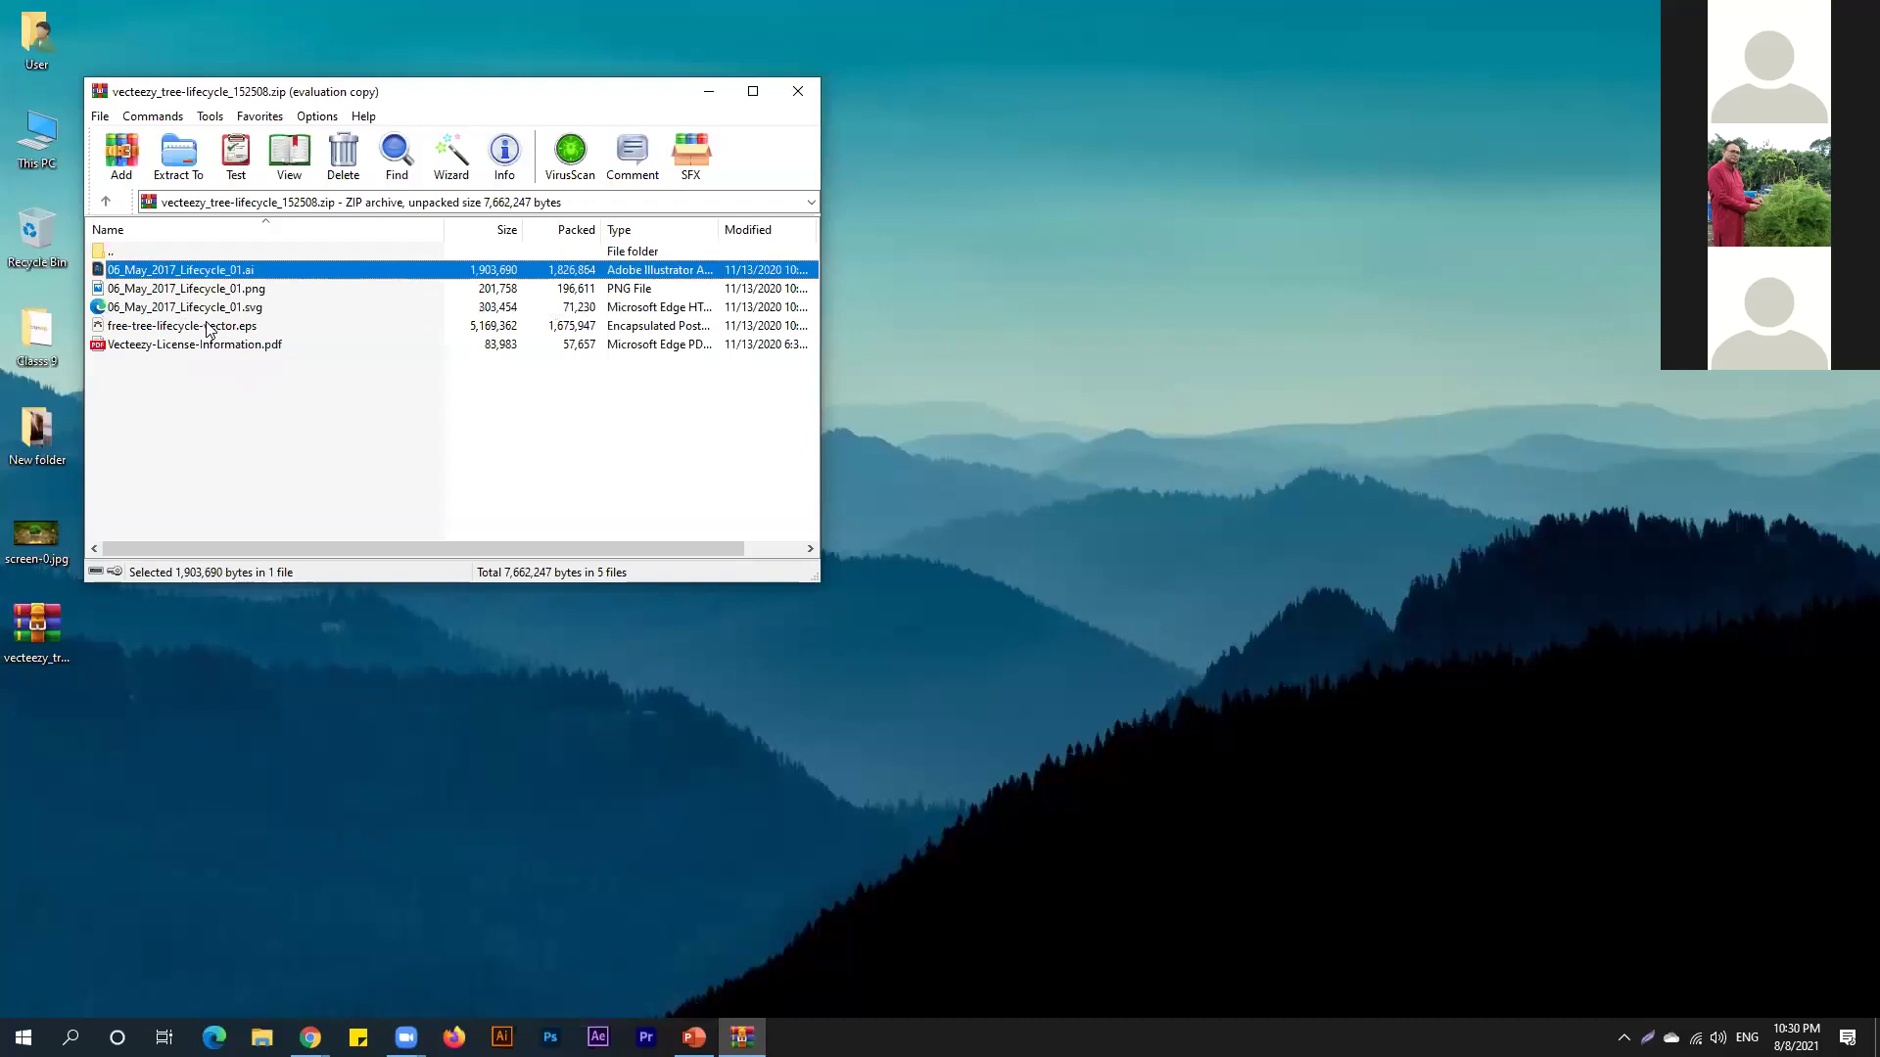
left_click(208, 329)
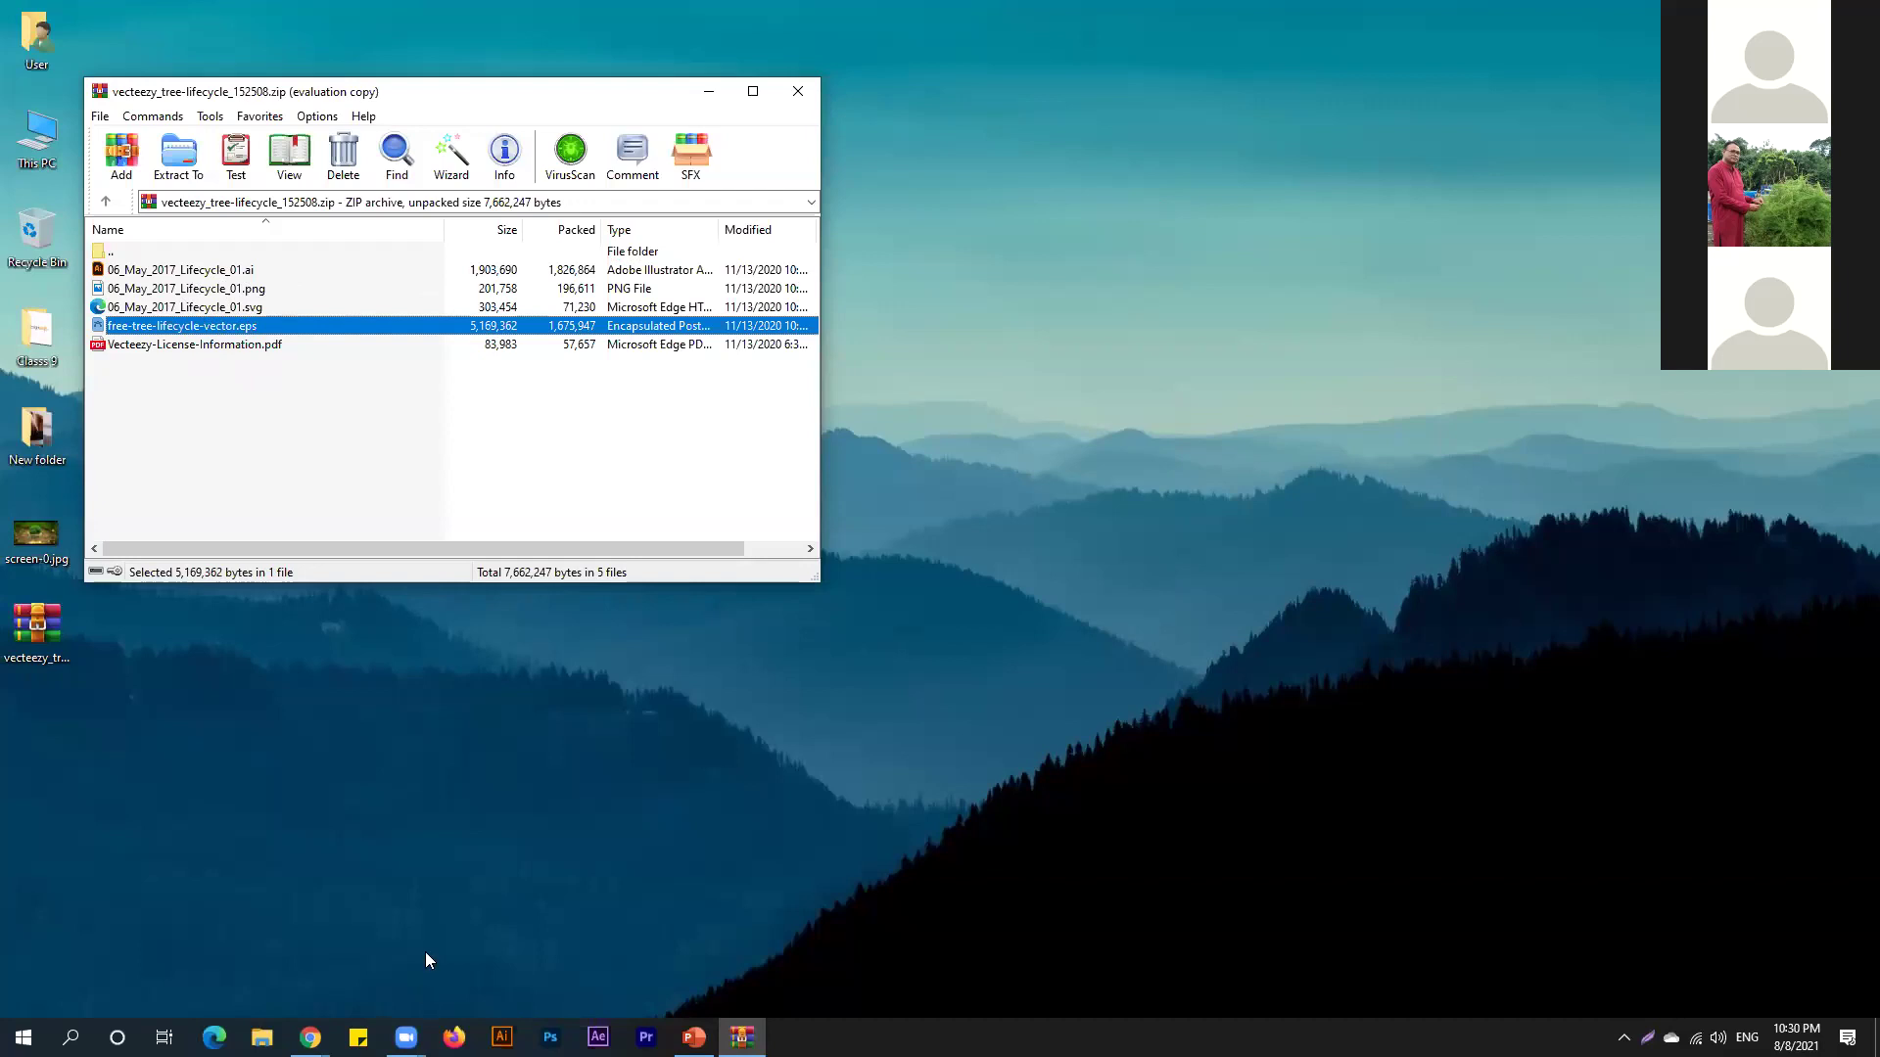
Switch back to the Free Tree Lifecycle Vector page in the Chrome browser.
left_click(406, 1037)
mouse_move(309, 1037)
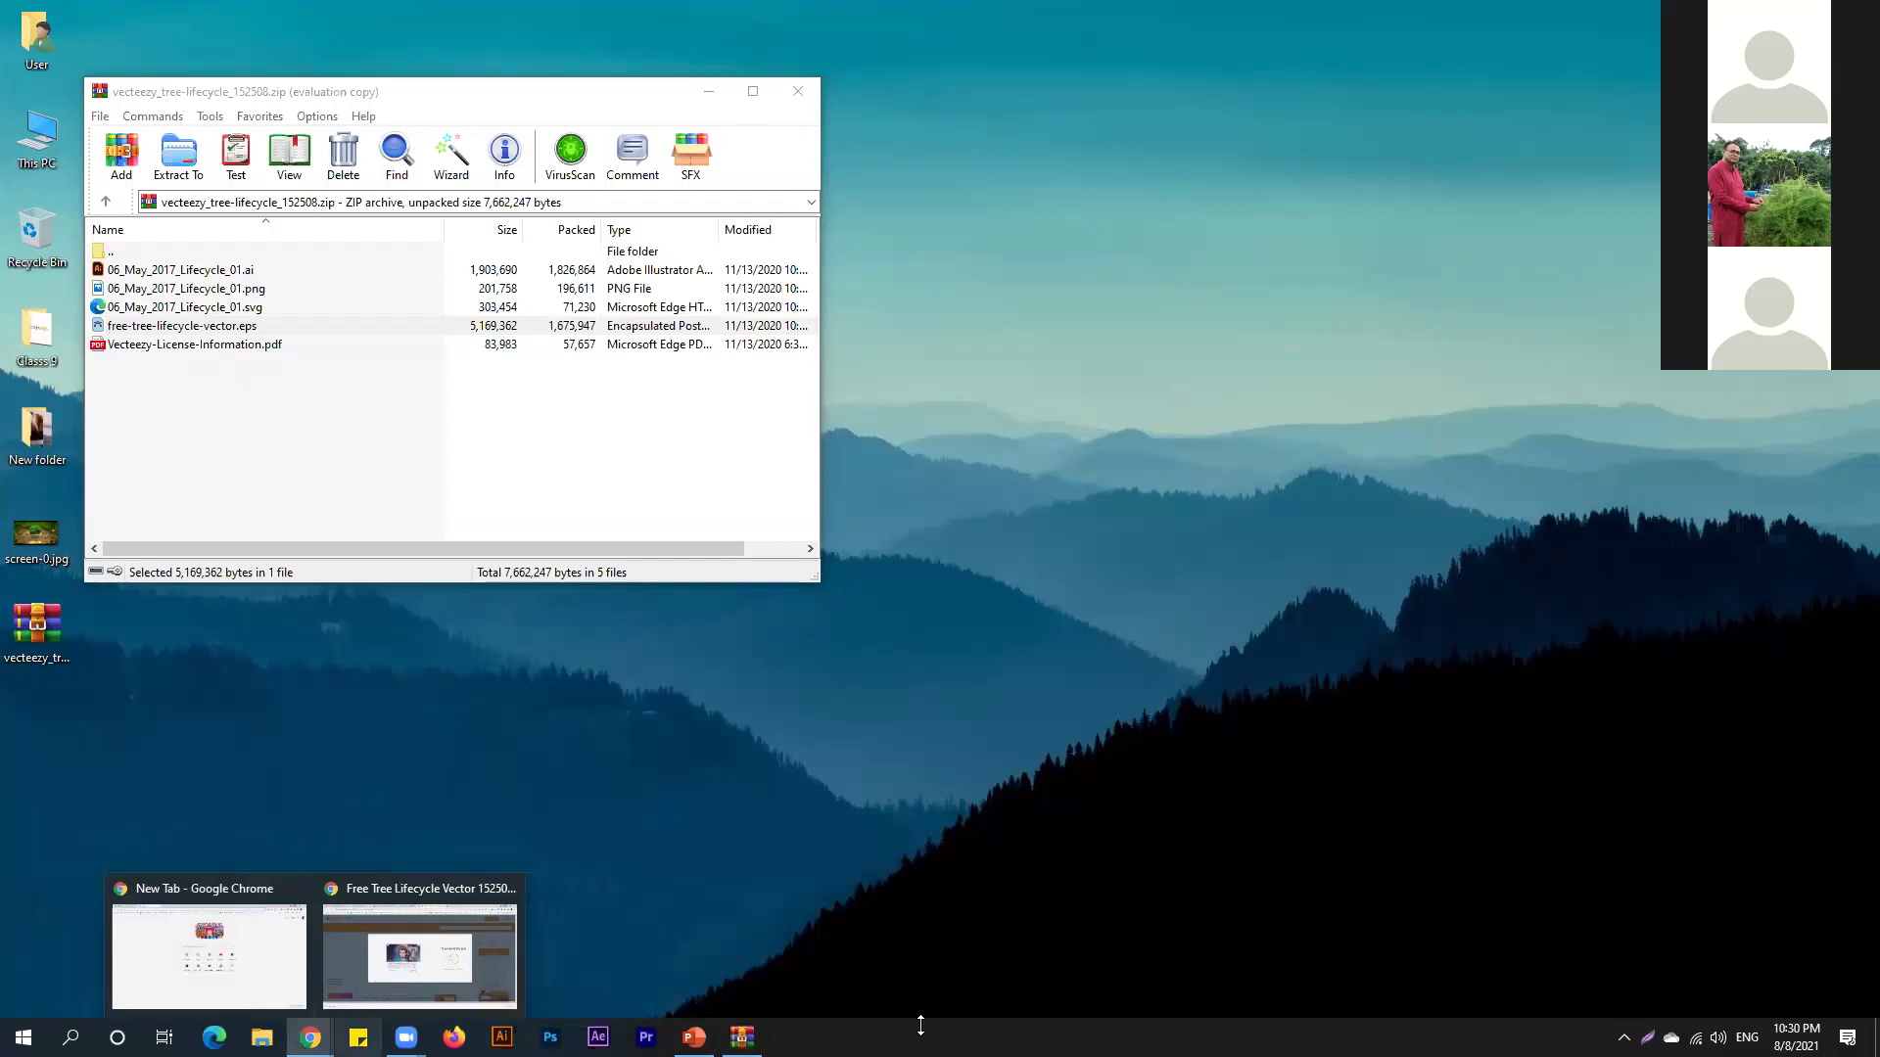
key("Return")
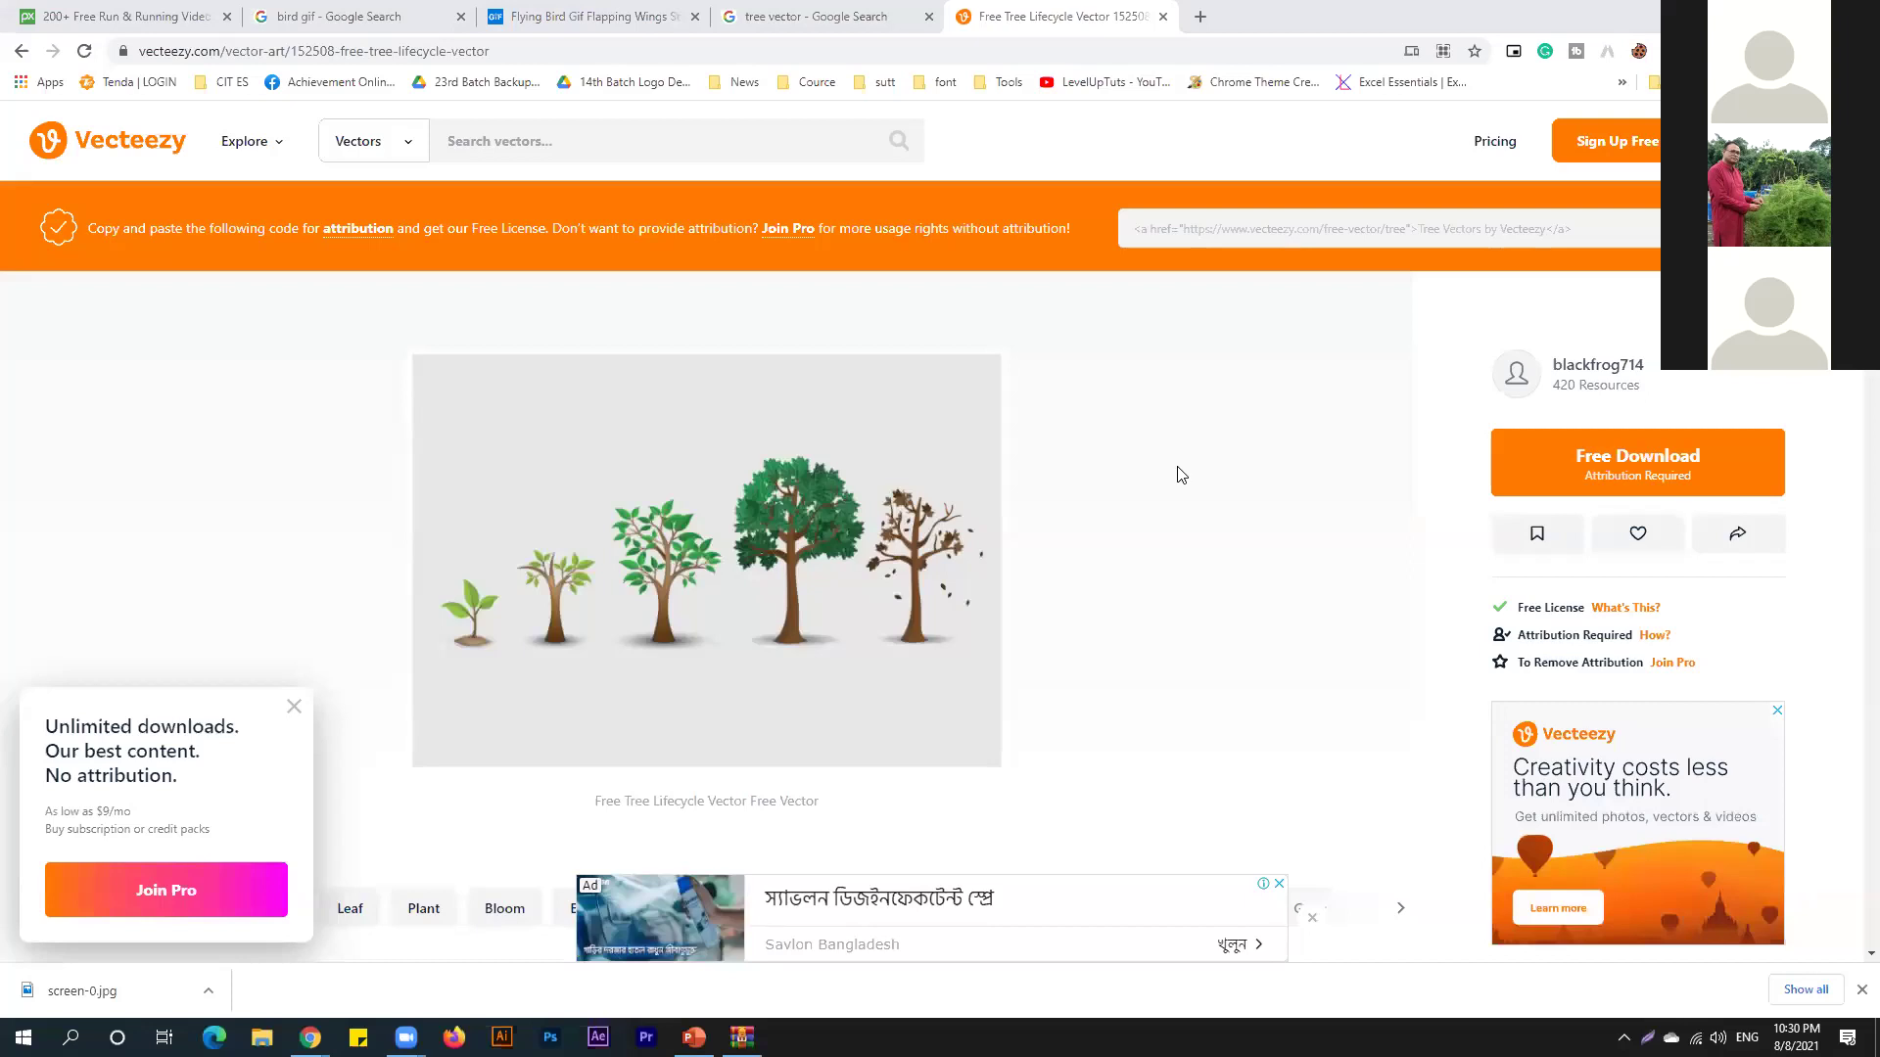
Extract 06_May_2017_Lifecycle_01.svg from the tree lifecycle archive to the Desktop and close the archive.
left_click(1097, 51)
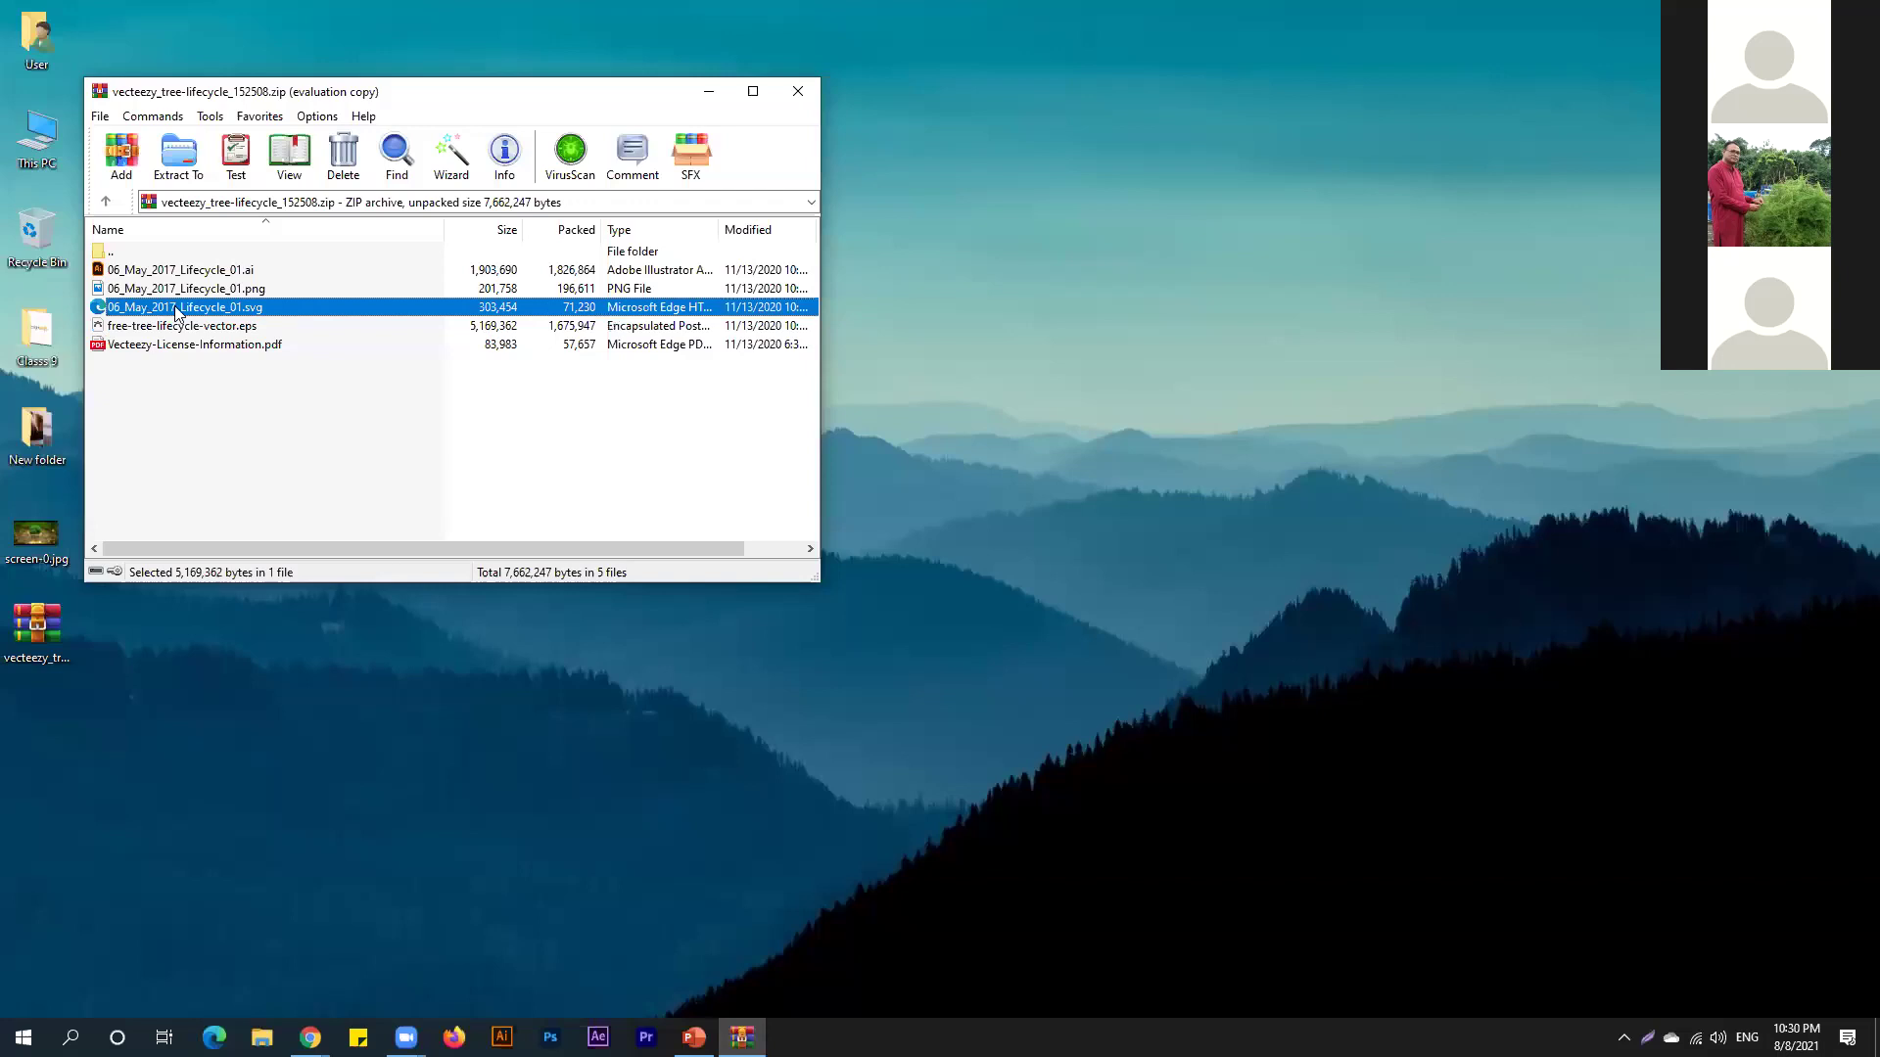
left_click_drag(177, 307, 1461, 371)
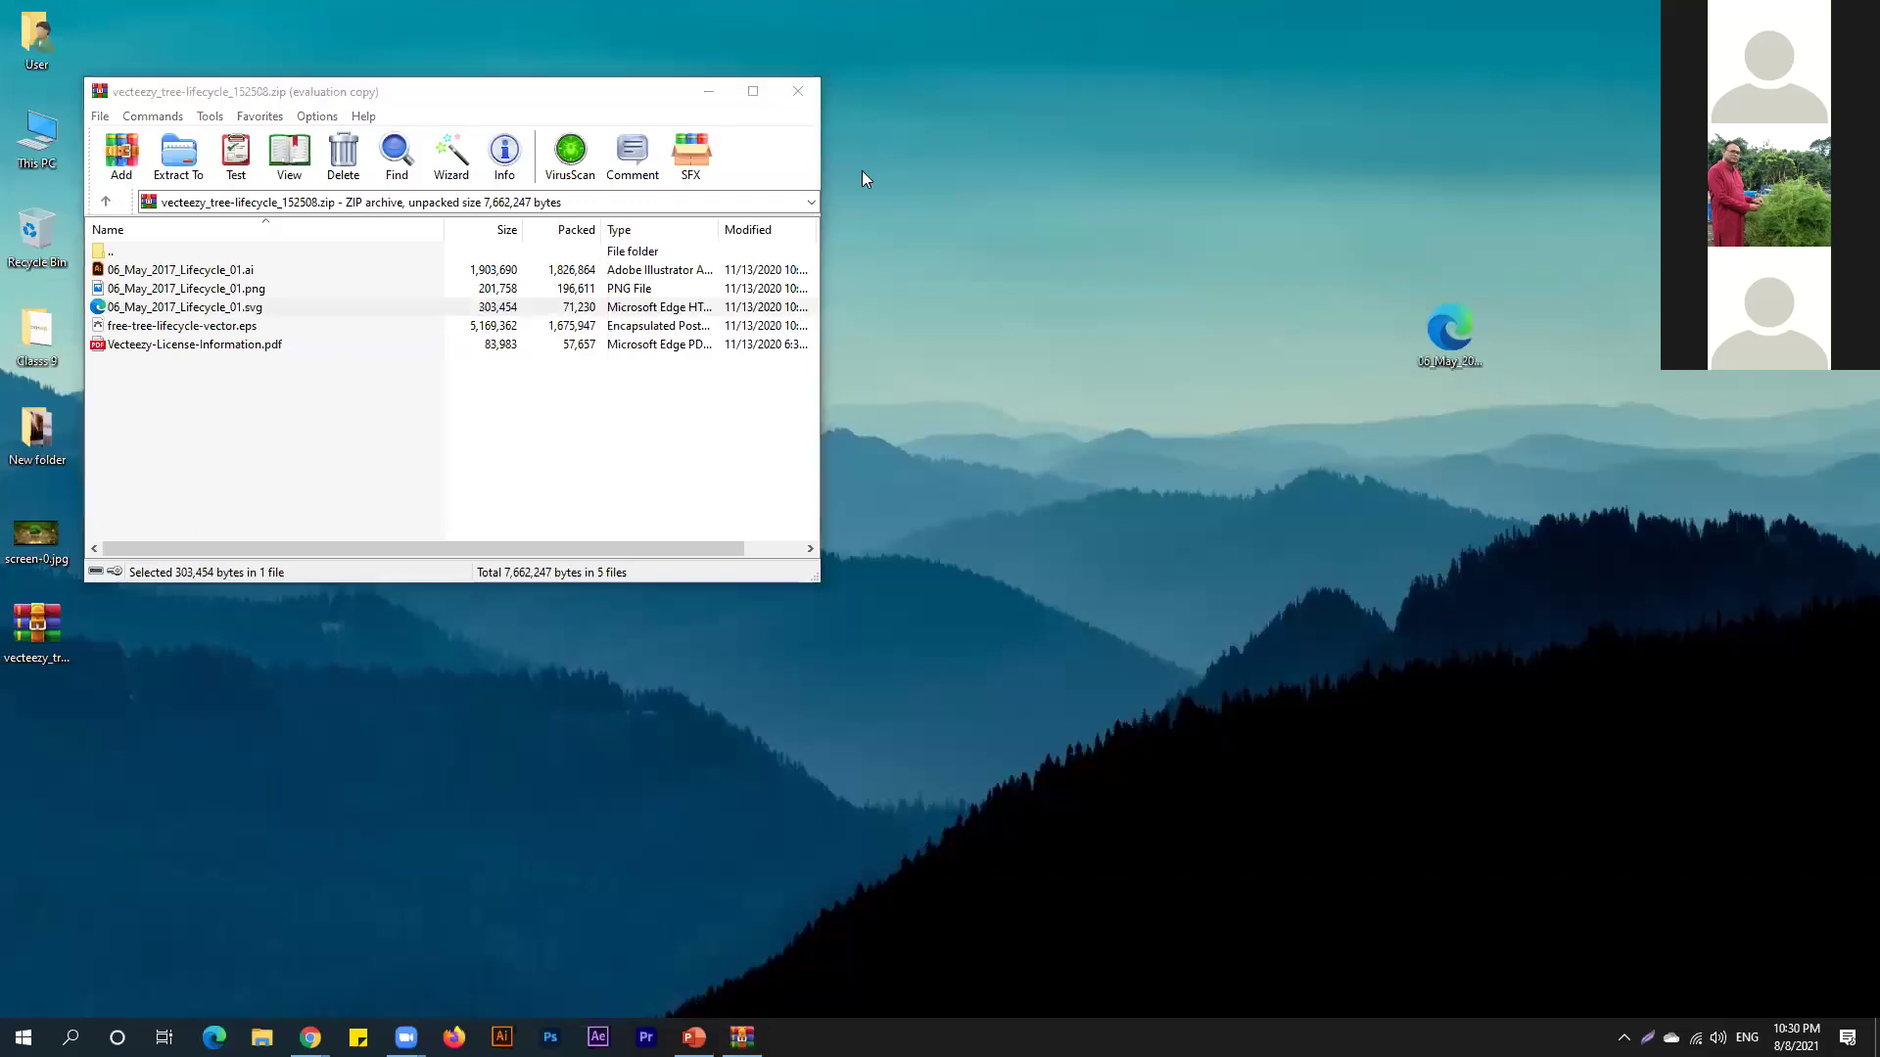
left_click(797, 91)
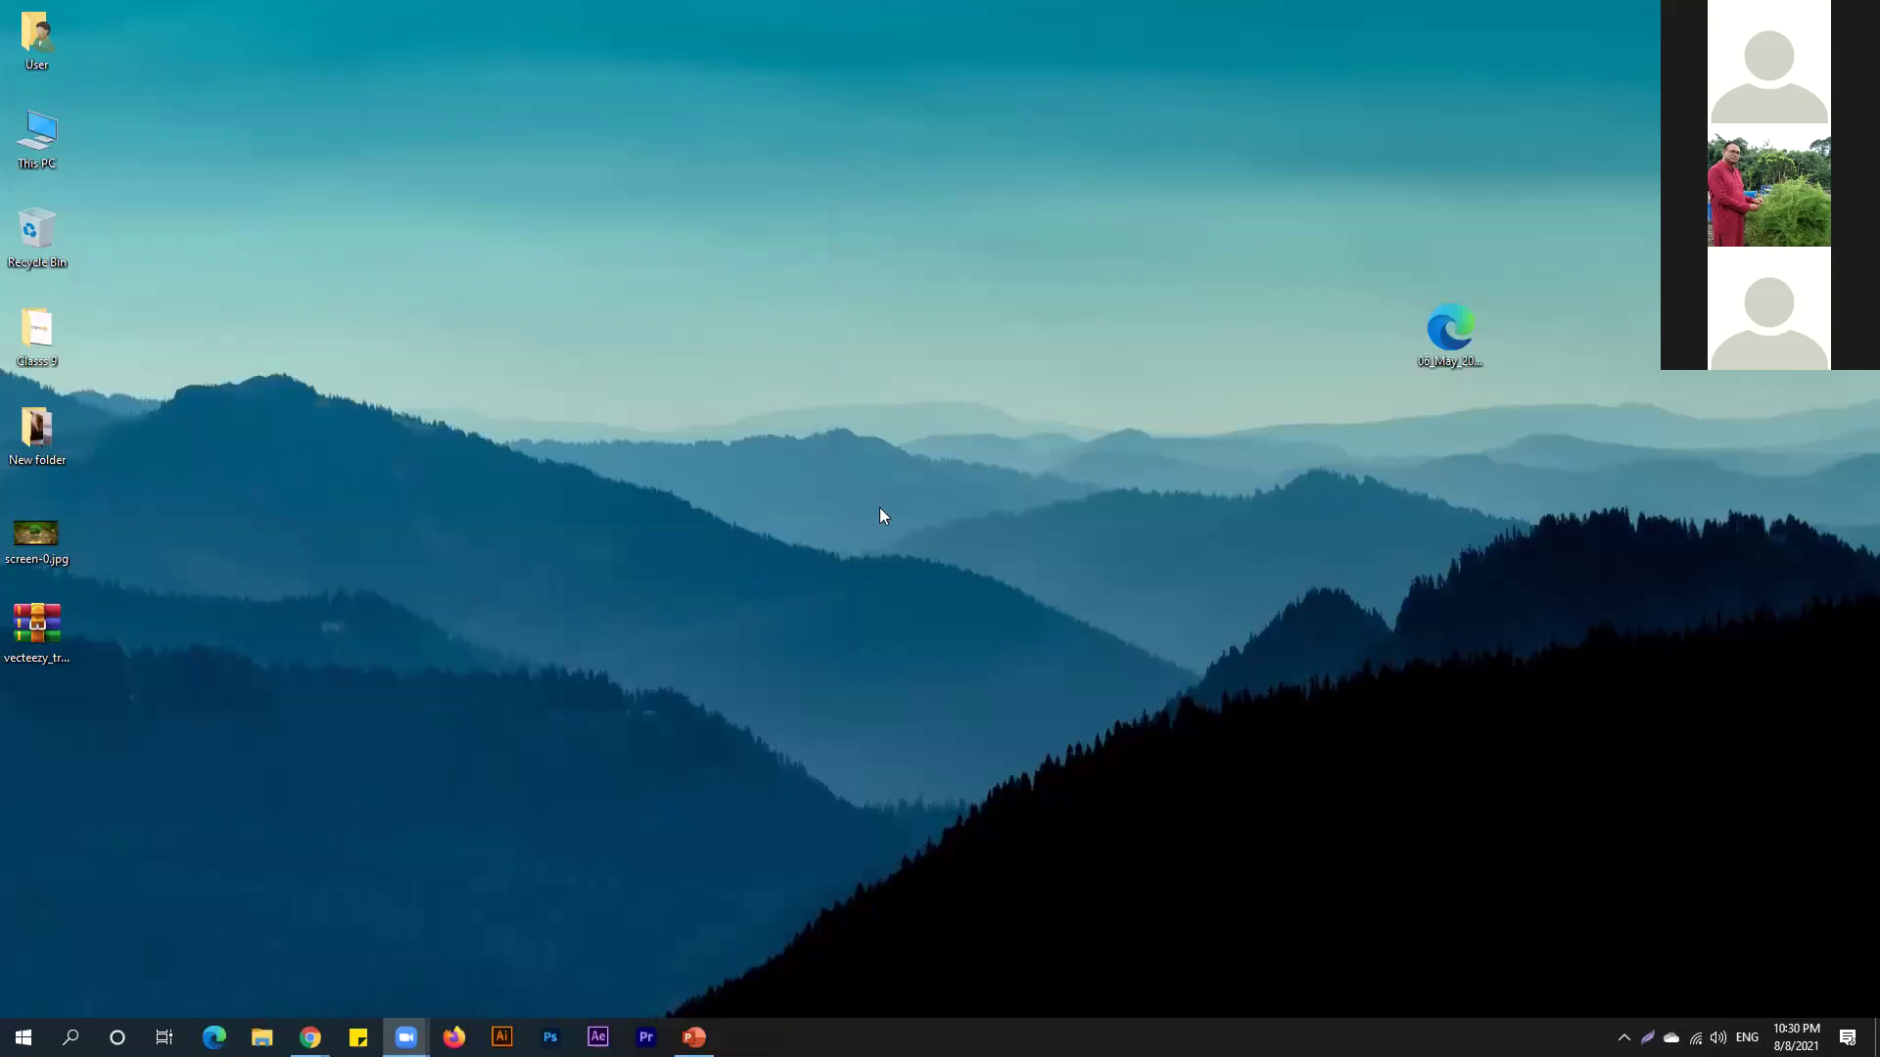
Switch to PowerPoint and insert the extracted tree lifecycle SVG on slide 5.
key("alt+Tab")
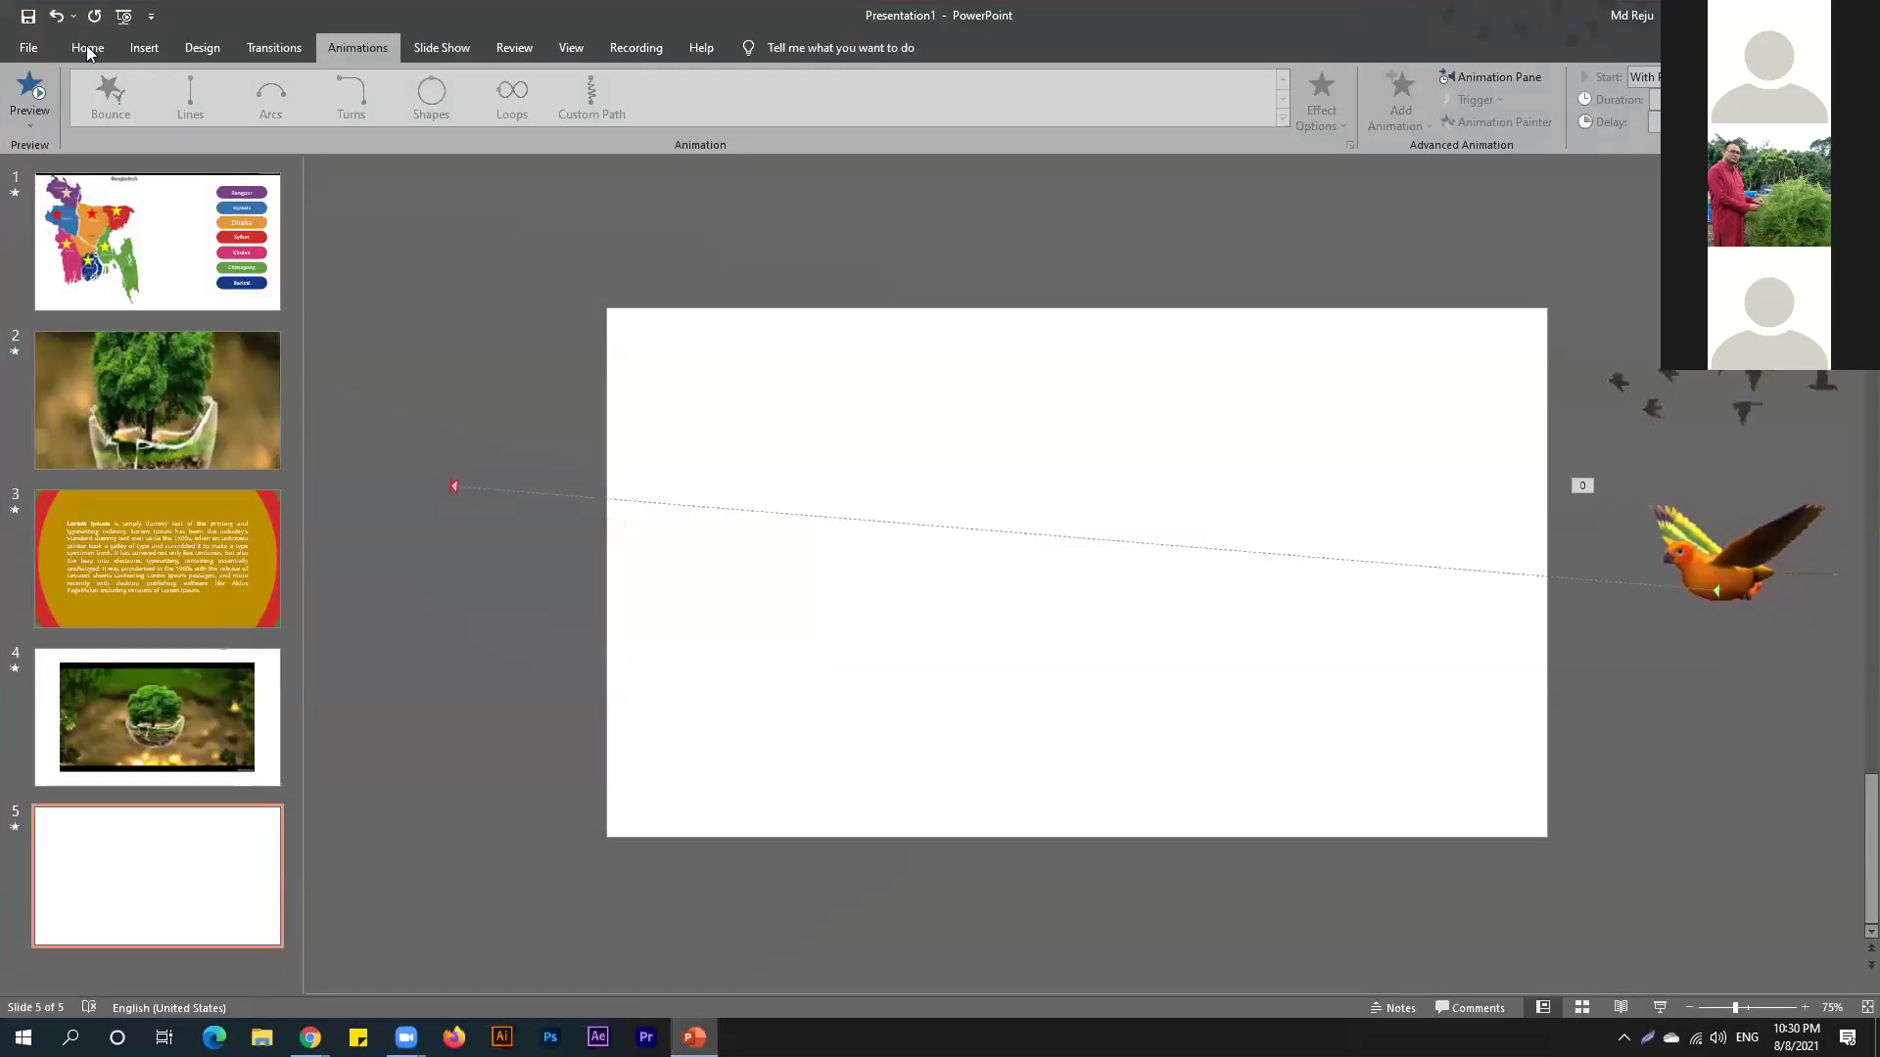
left_click(144, 47)
left_click(144, 93)
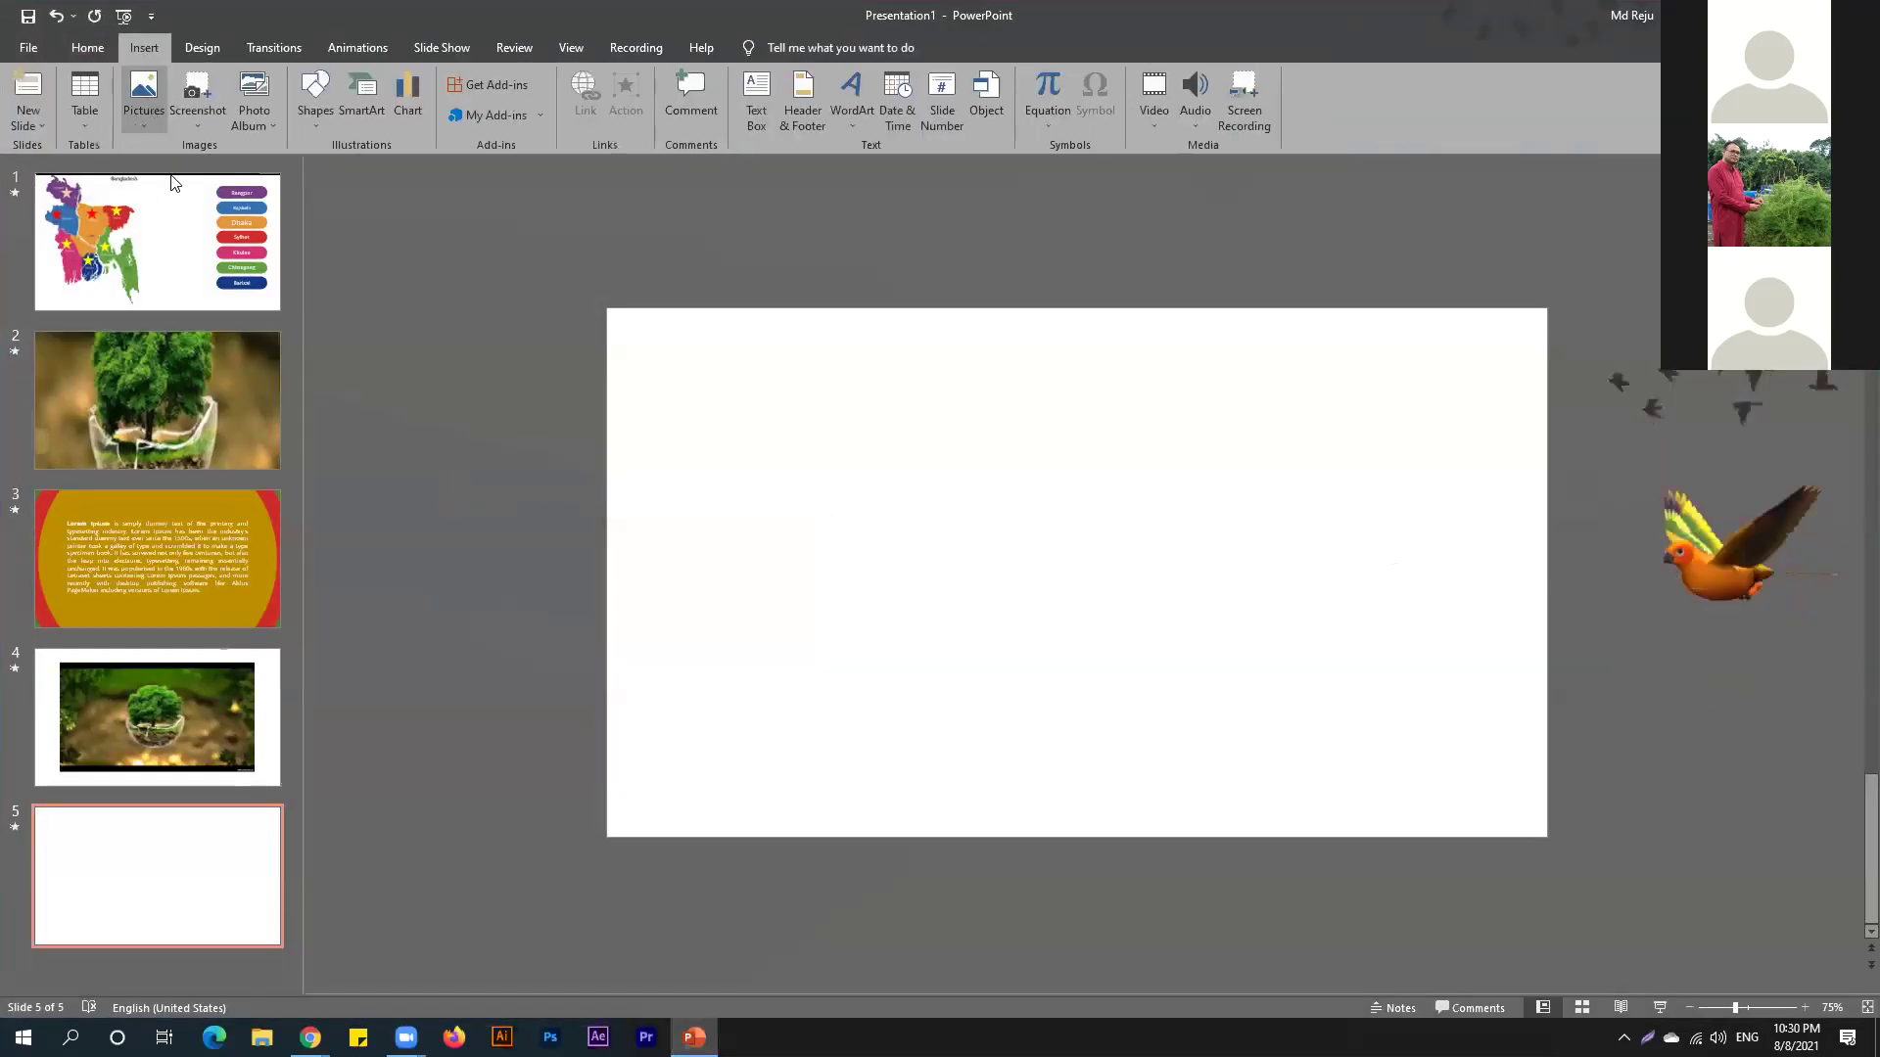
left_click(187, 171)
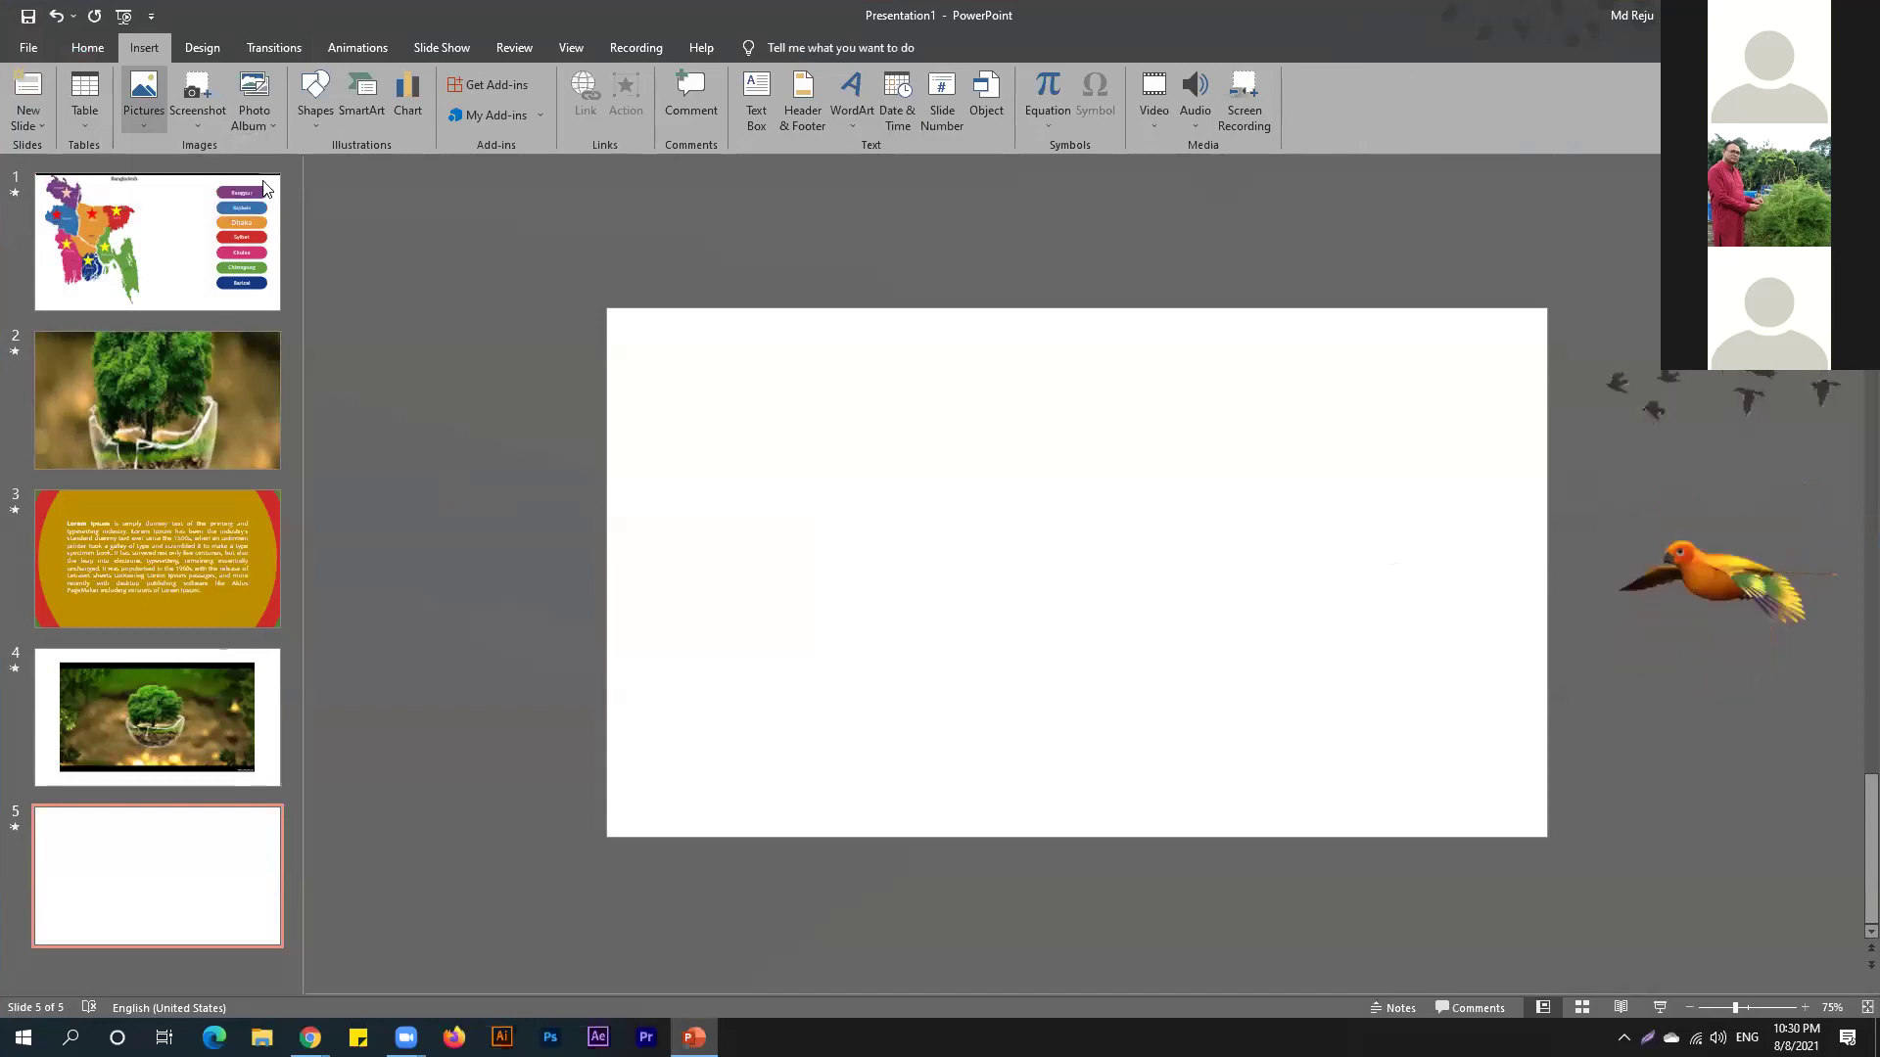
left_click(293, 184)
left_click(767, 495)
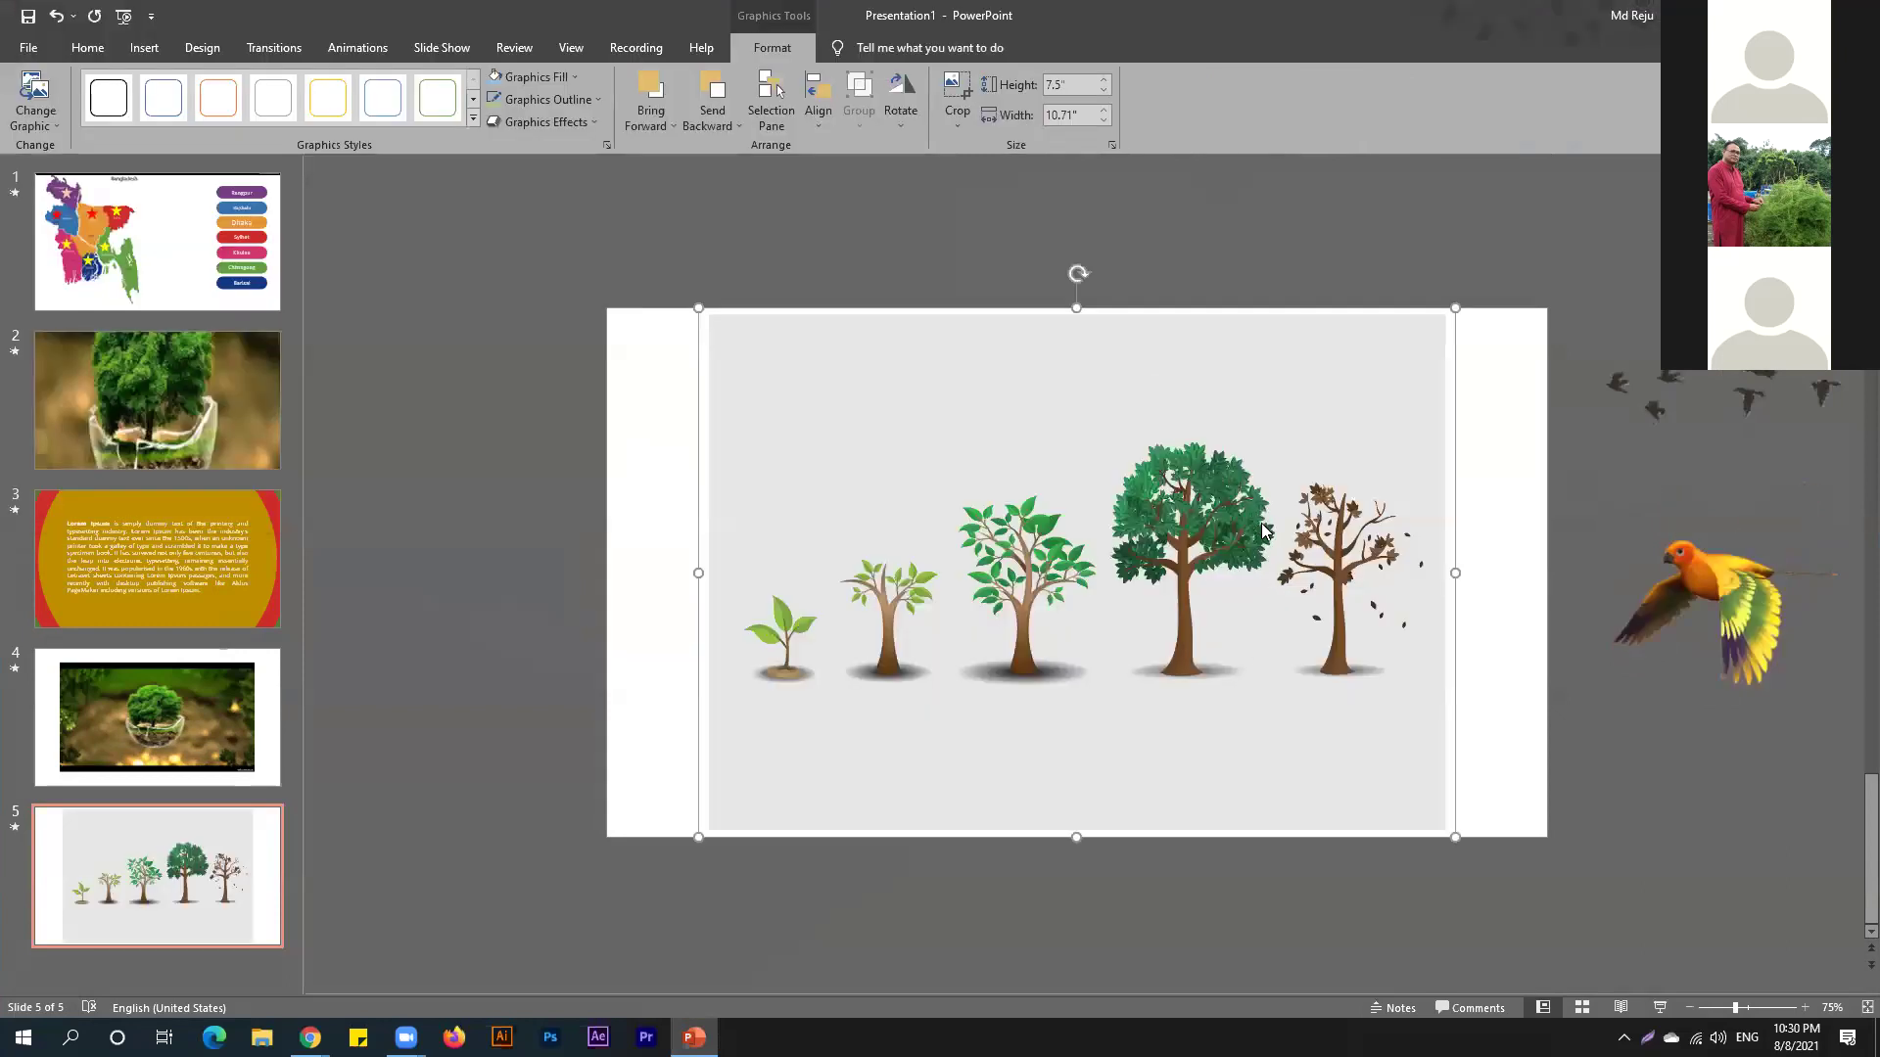
Check whether the inserted tree lifecycle graphic offers grouping or ungrouping.
right_click(1263, 531)
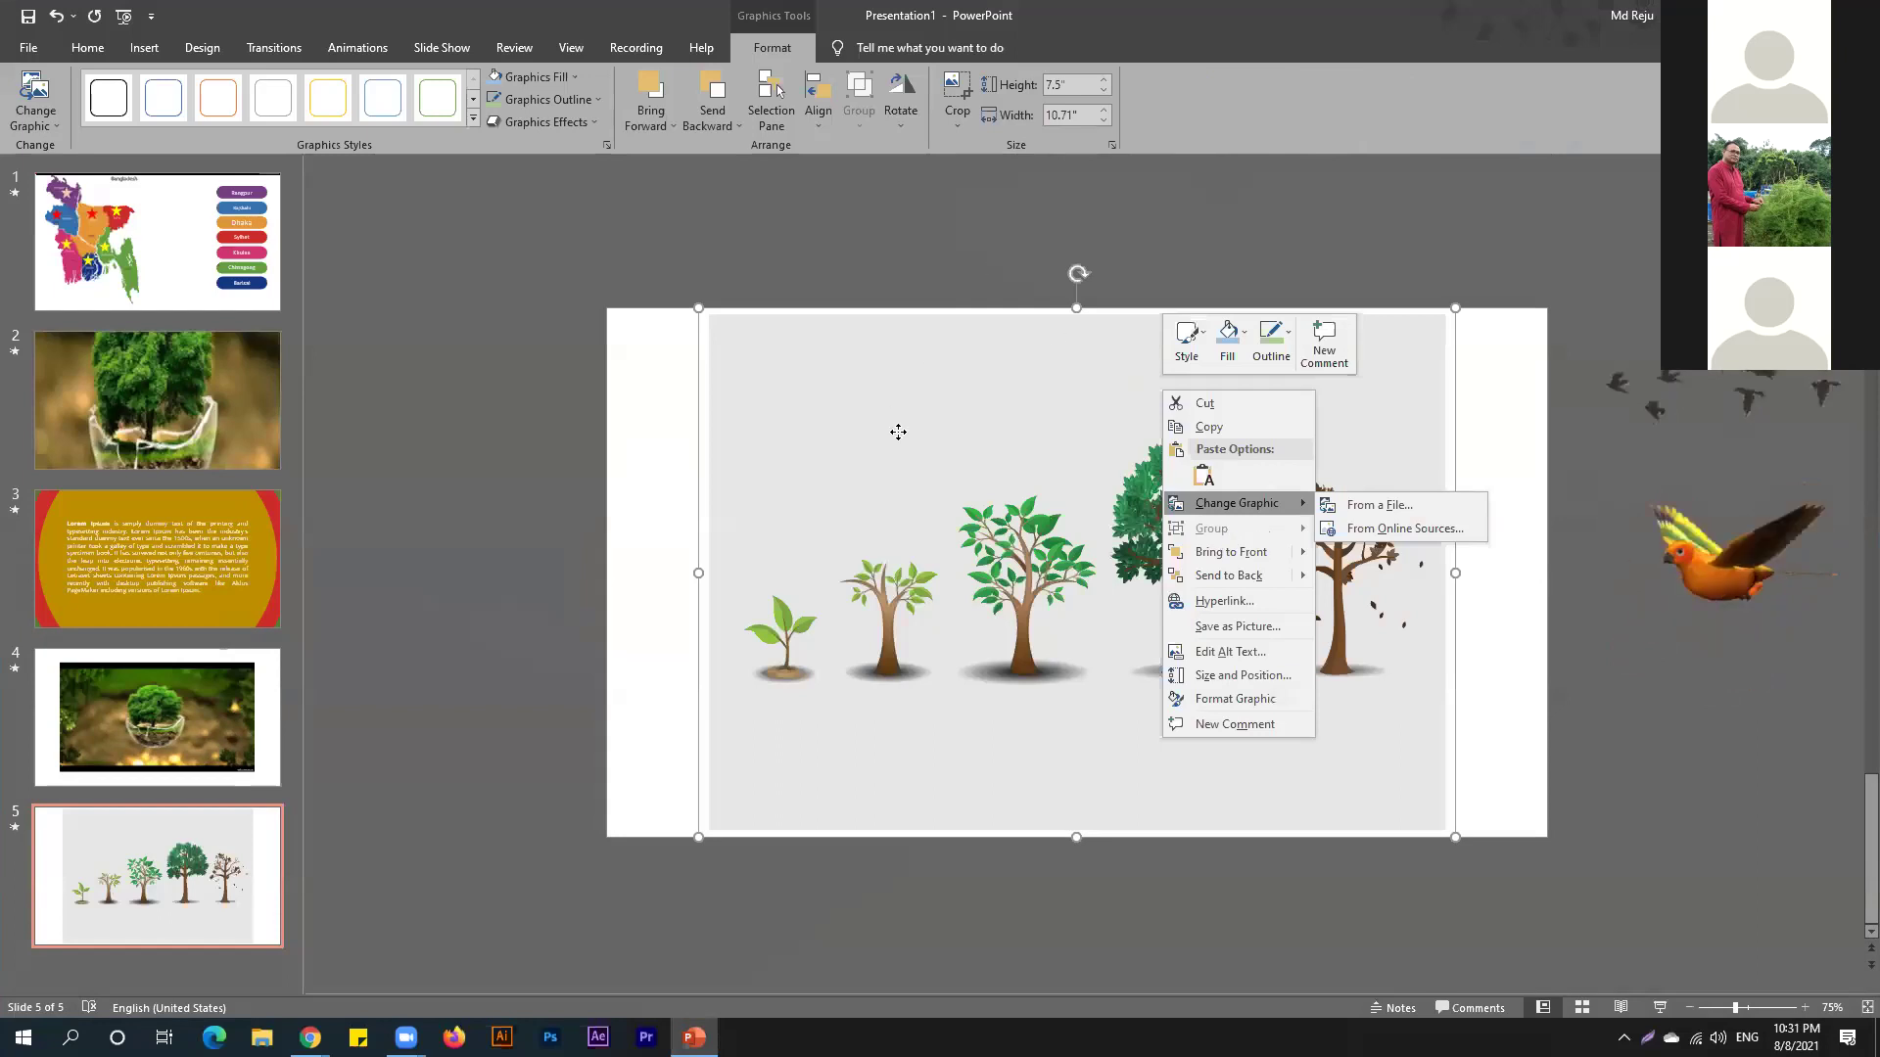
left_click(1032, 590)
right_click(950, 405)
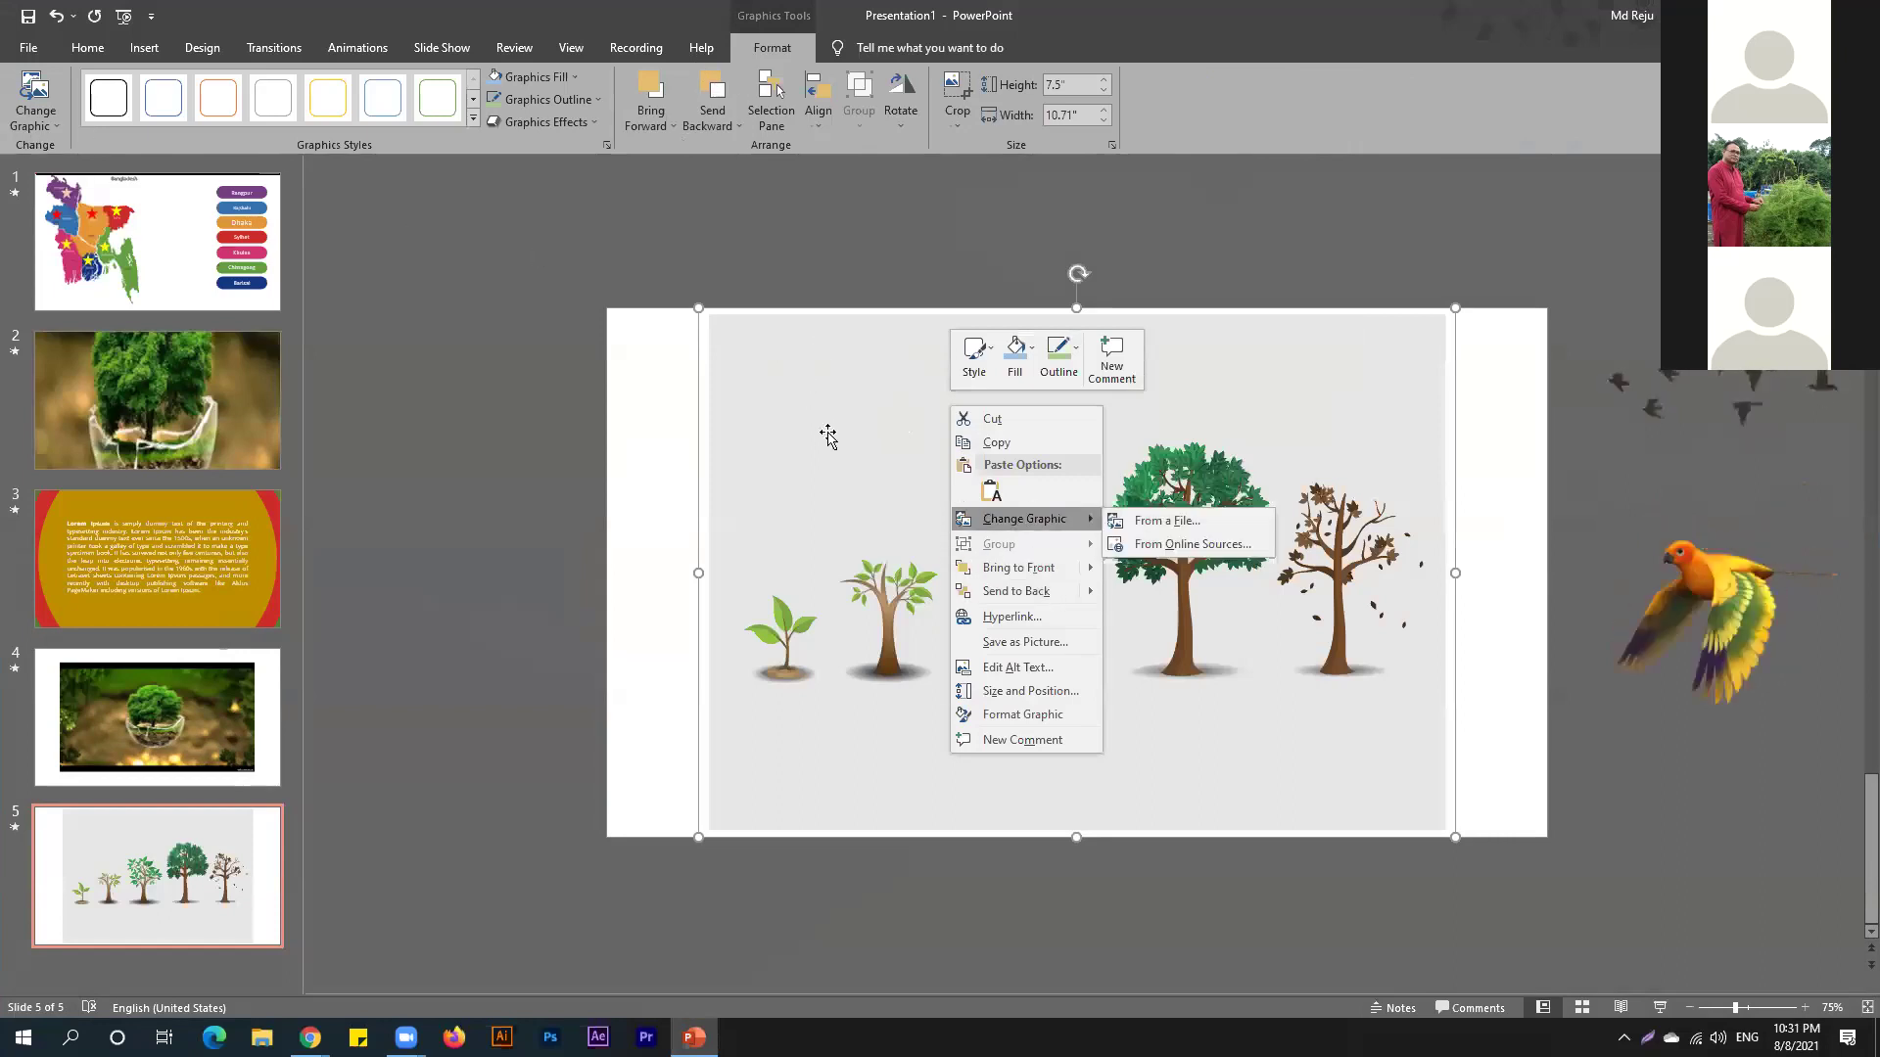
left_click(857, 437)
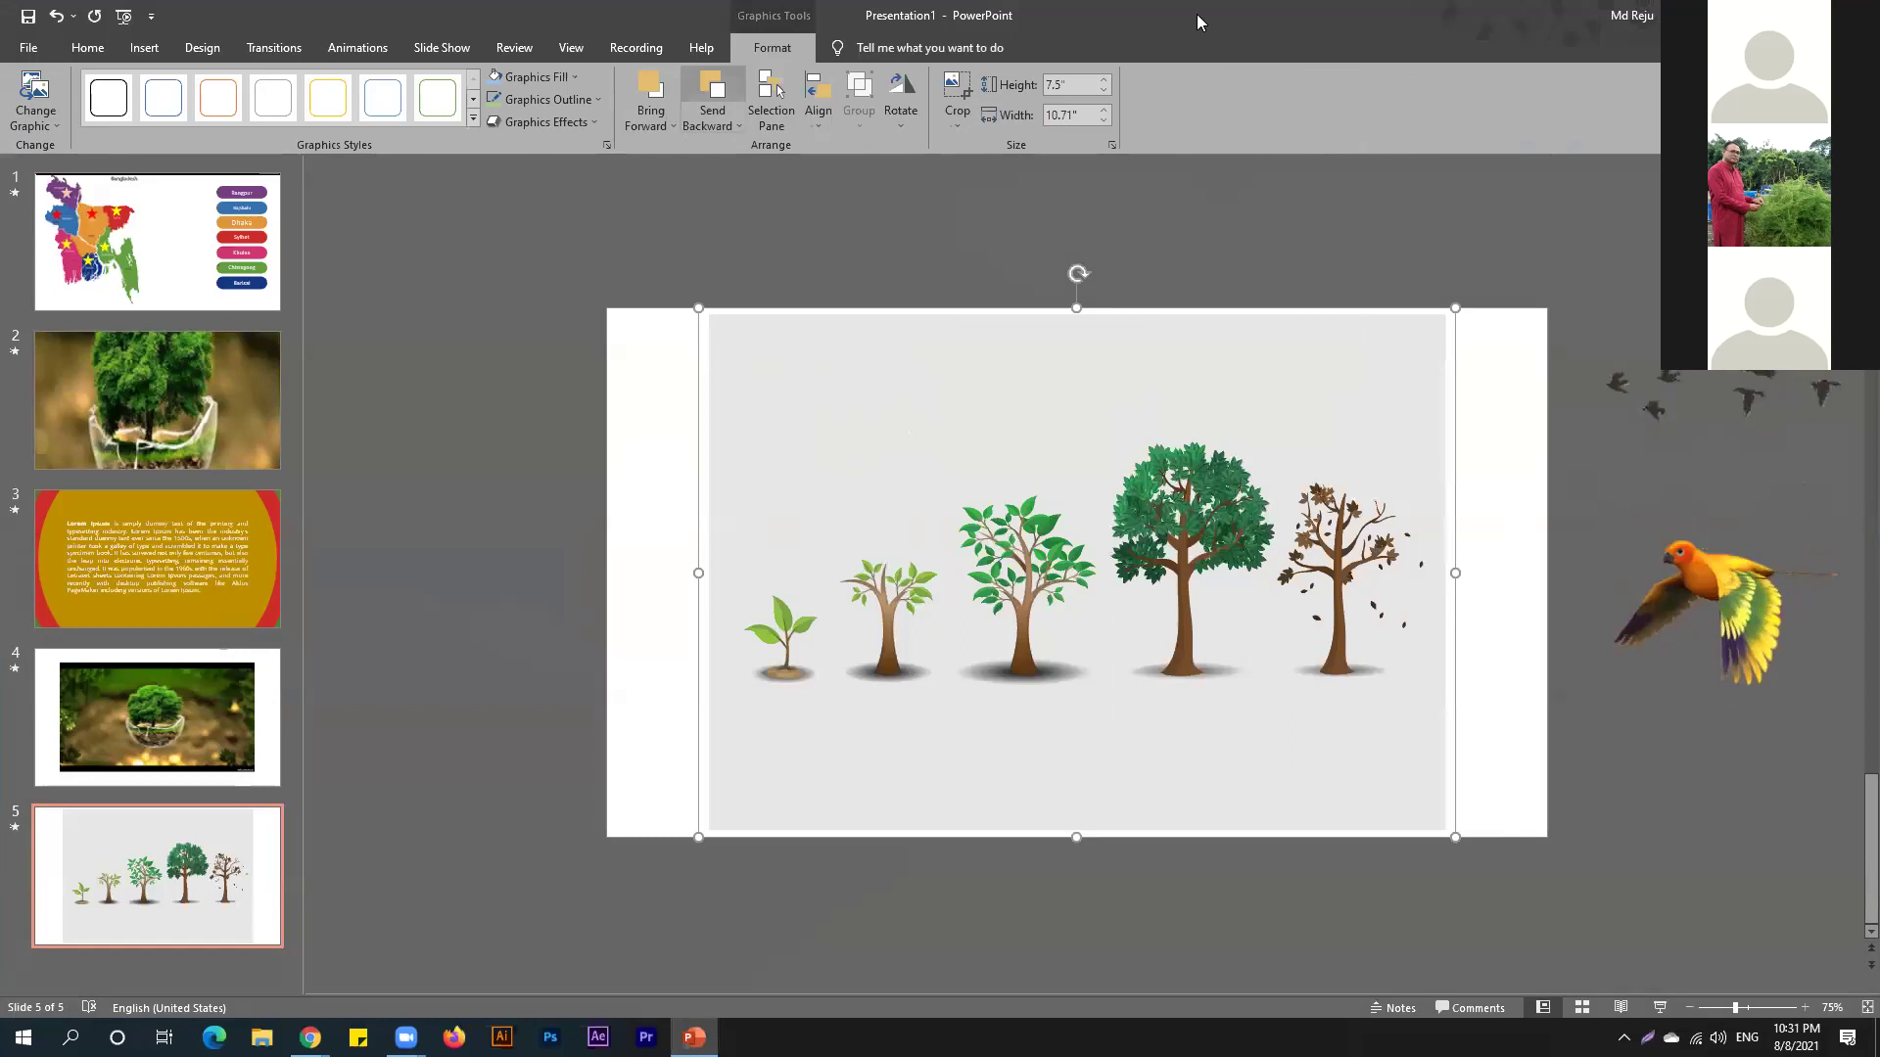
Switch to Chrome, search Google for "eps to svg" and open CloudConvert's EPS to SVG converter.
key("alt+Tab")
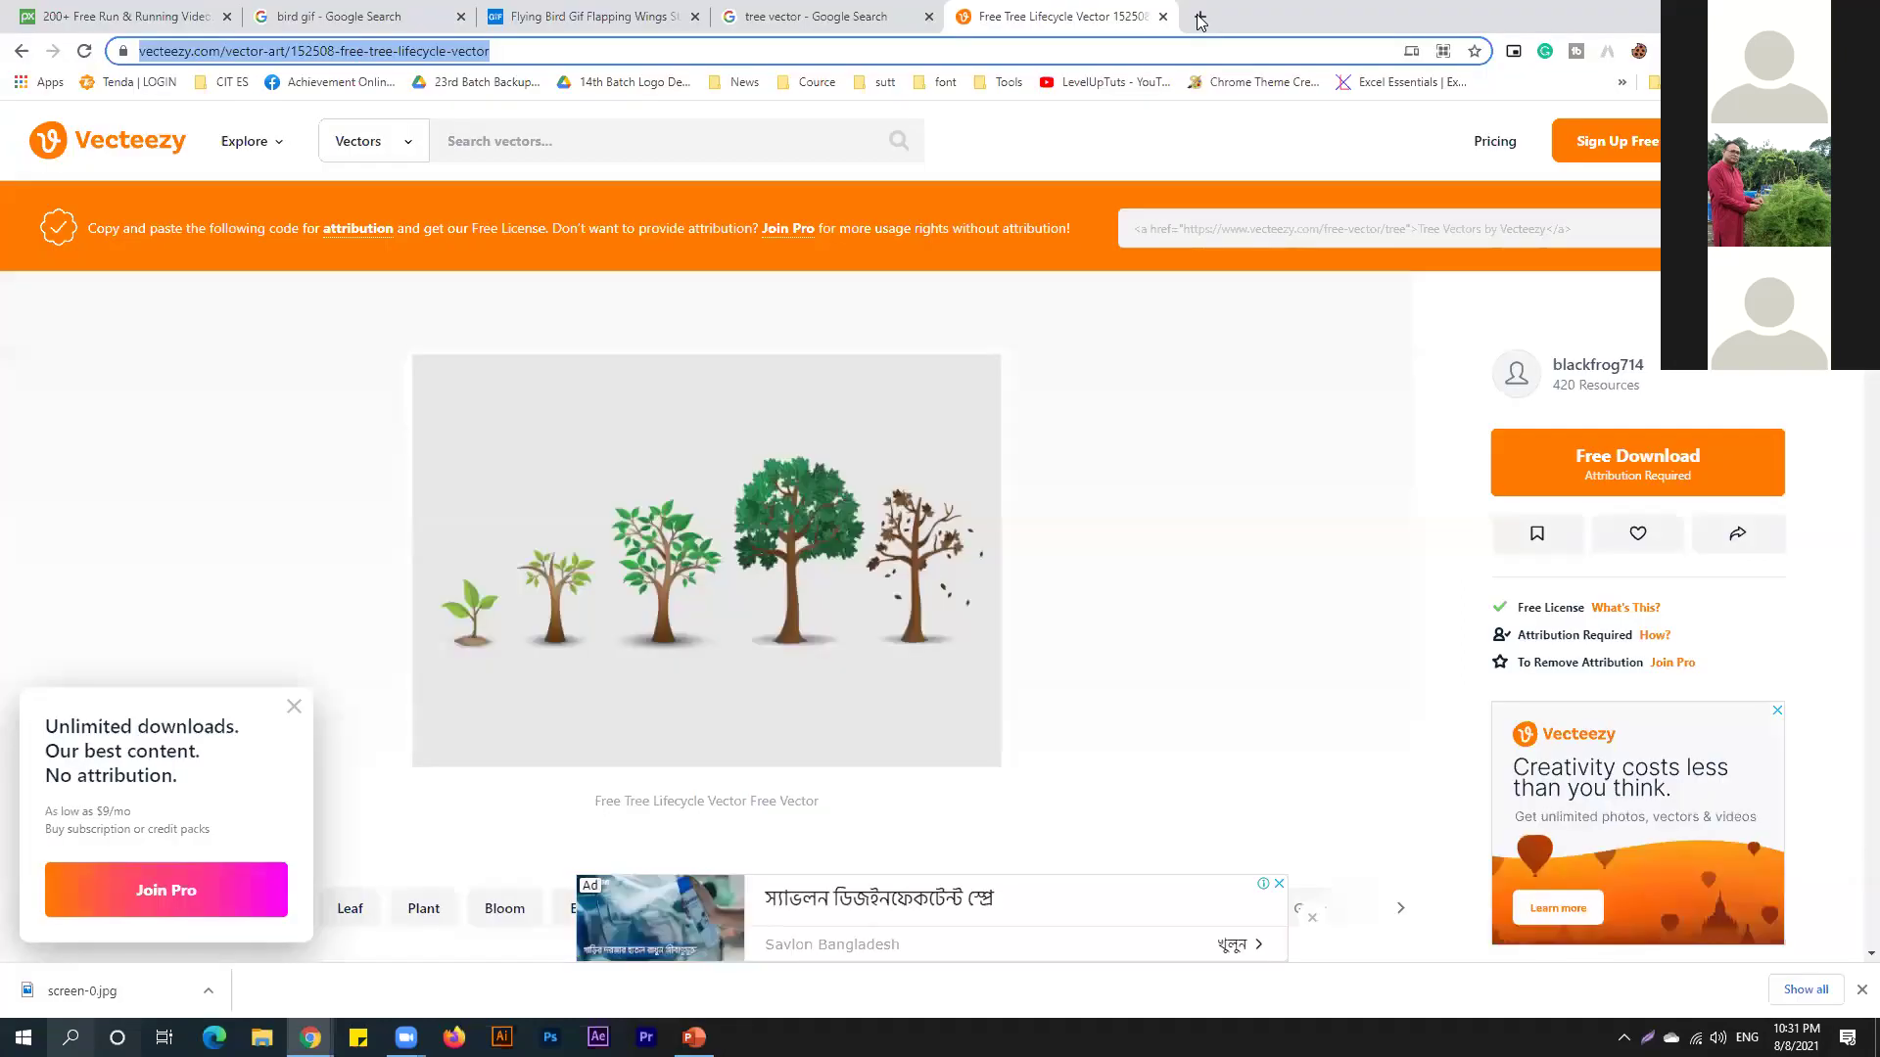
left_click(1200, 18)
type("eps to svg")
key("Return")
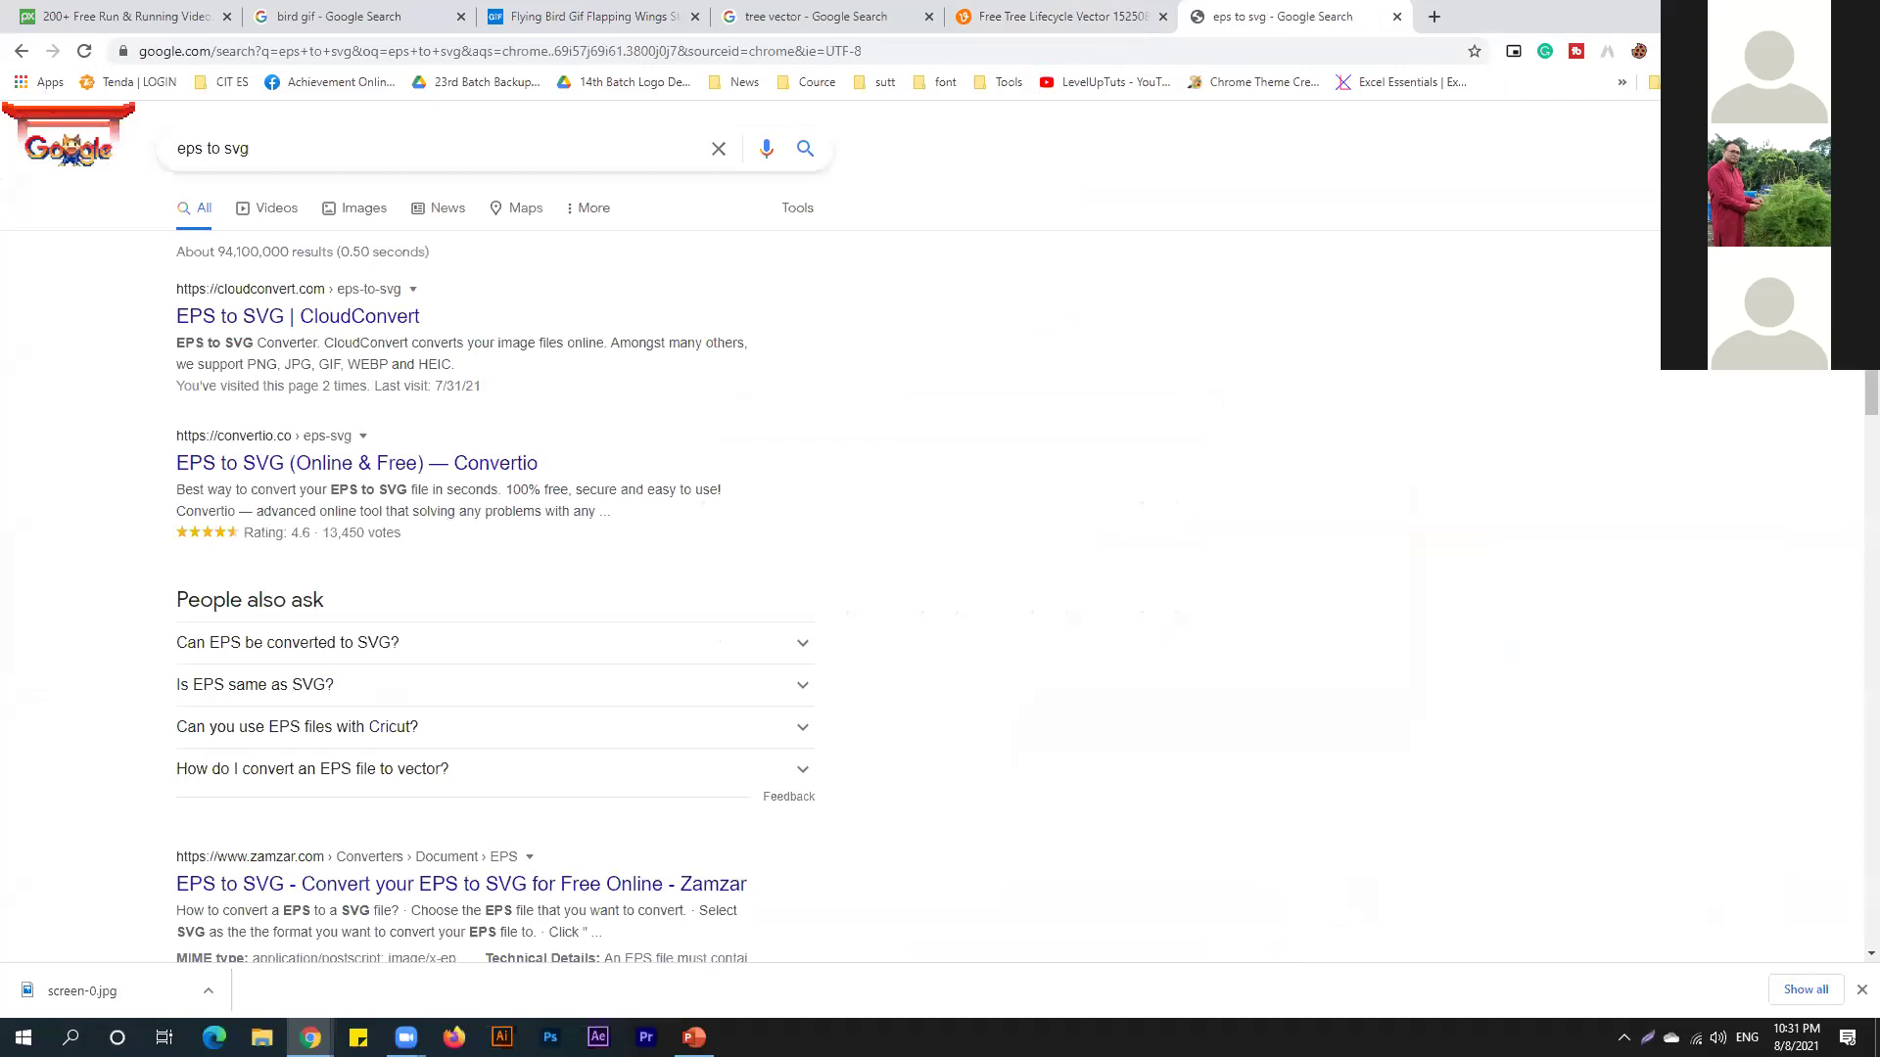
left_click(352, 316)
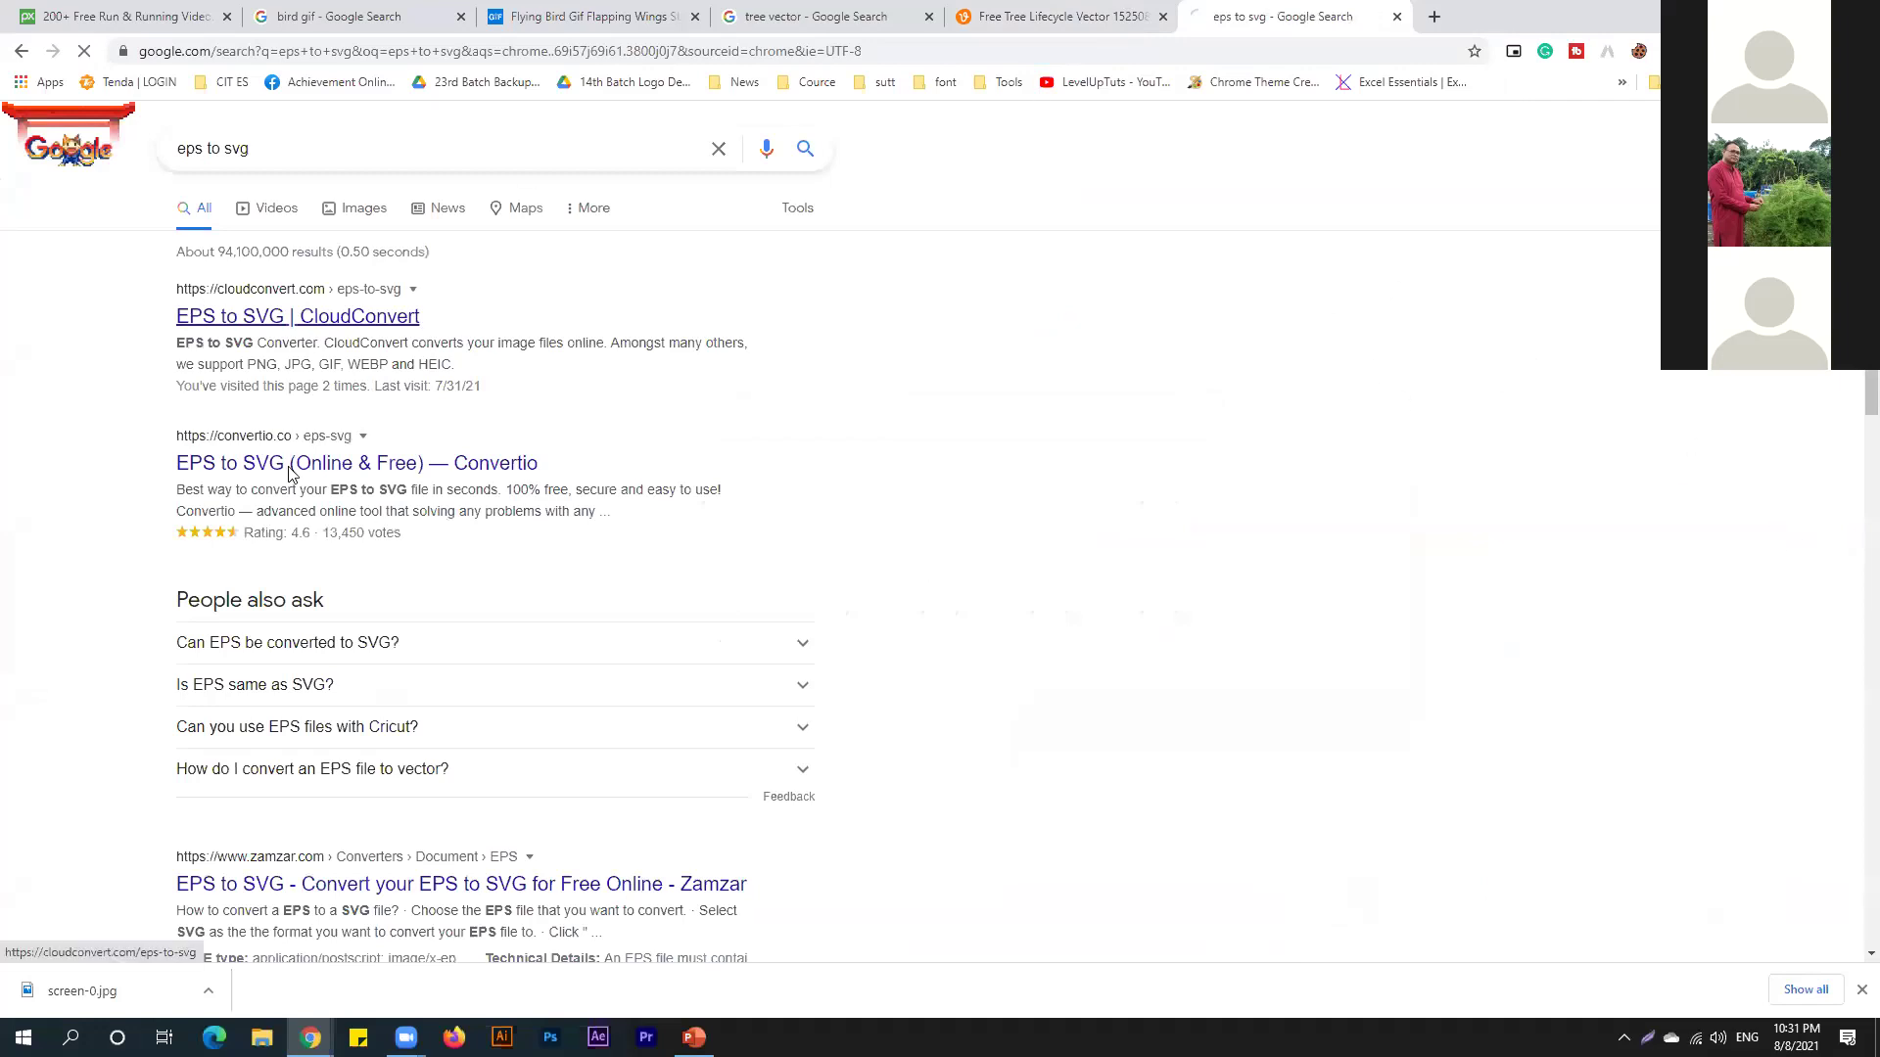
Extract free-tree-lifecycle-vector.eps from the tree lifecycle archive to the Desktop and return to the converter page in Chrome.
key("super+Down")
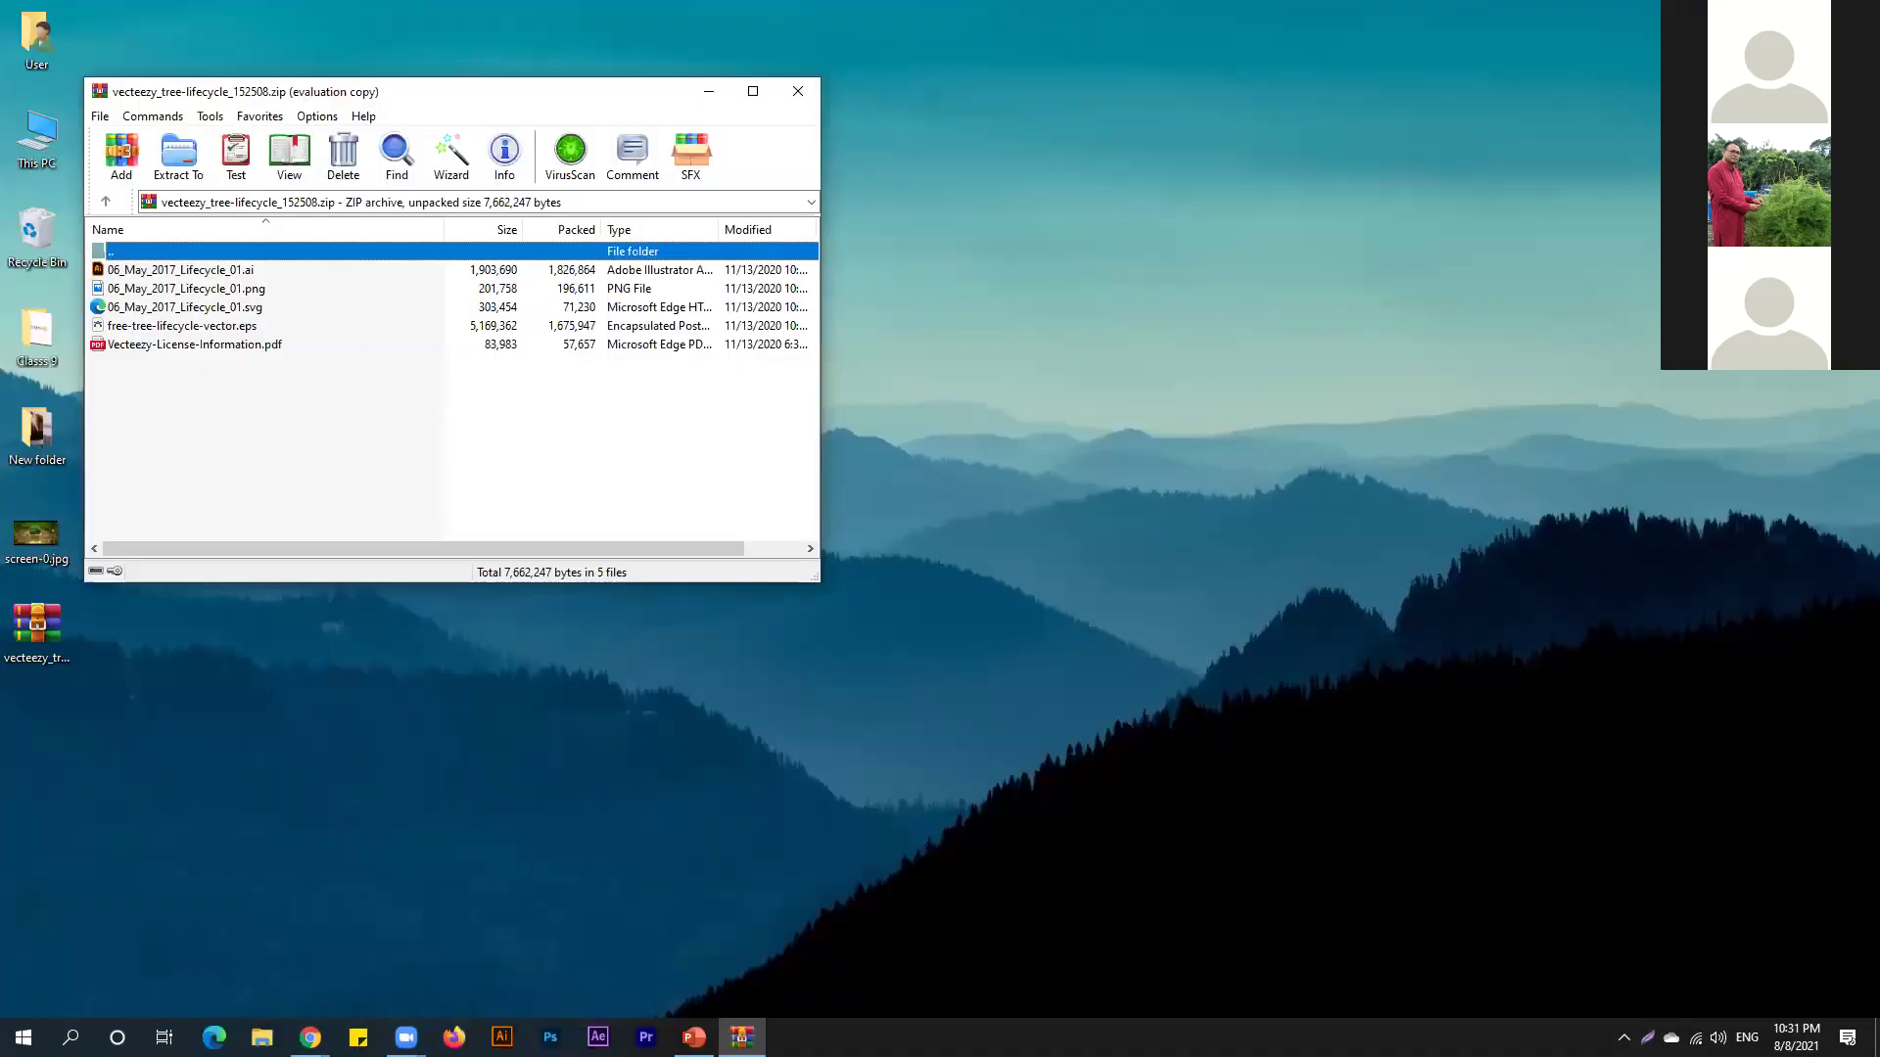
double_click(607, 325)
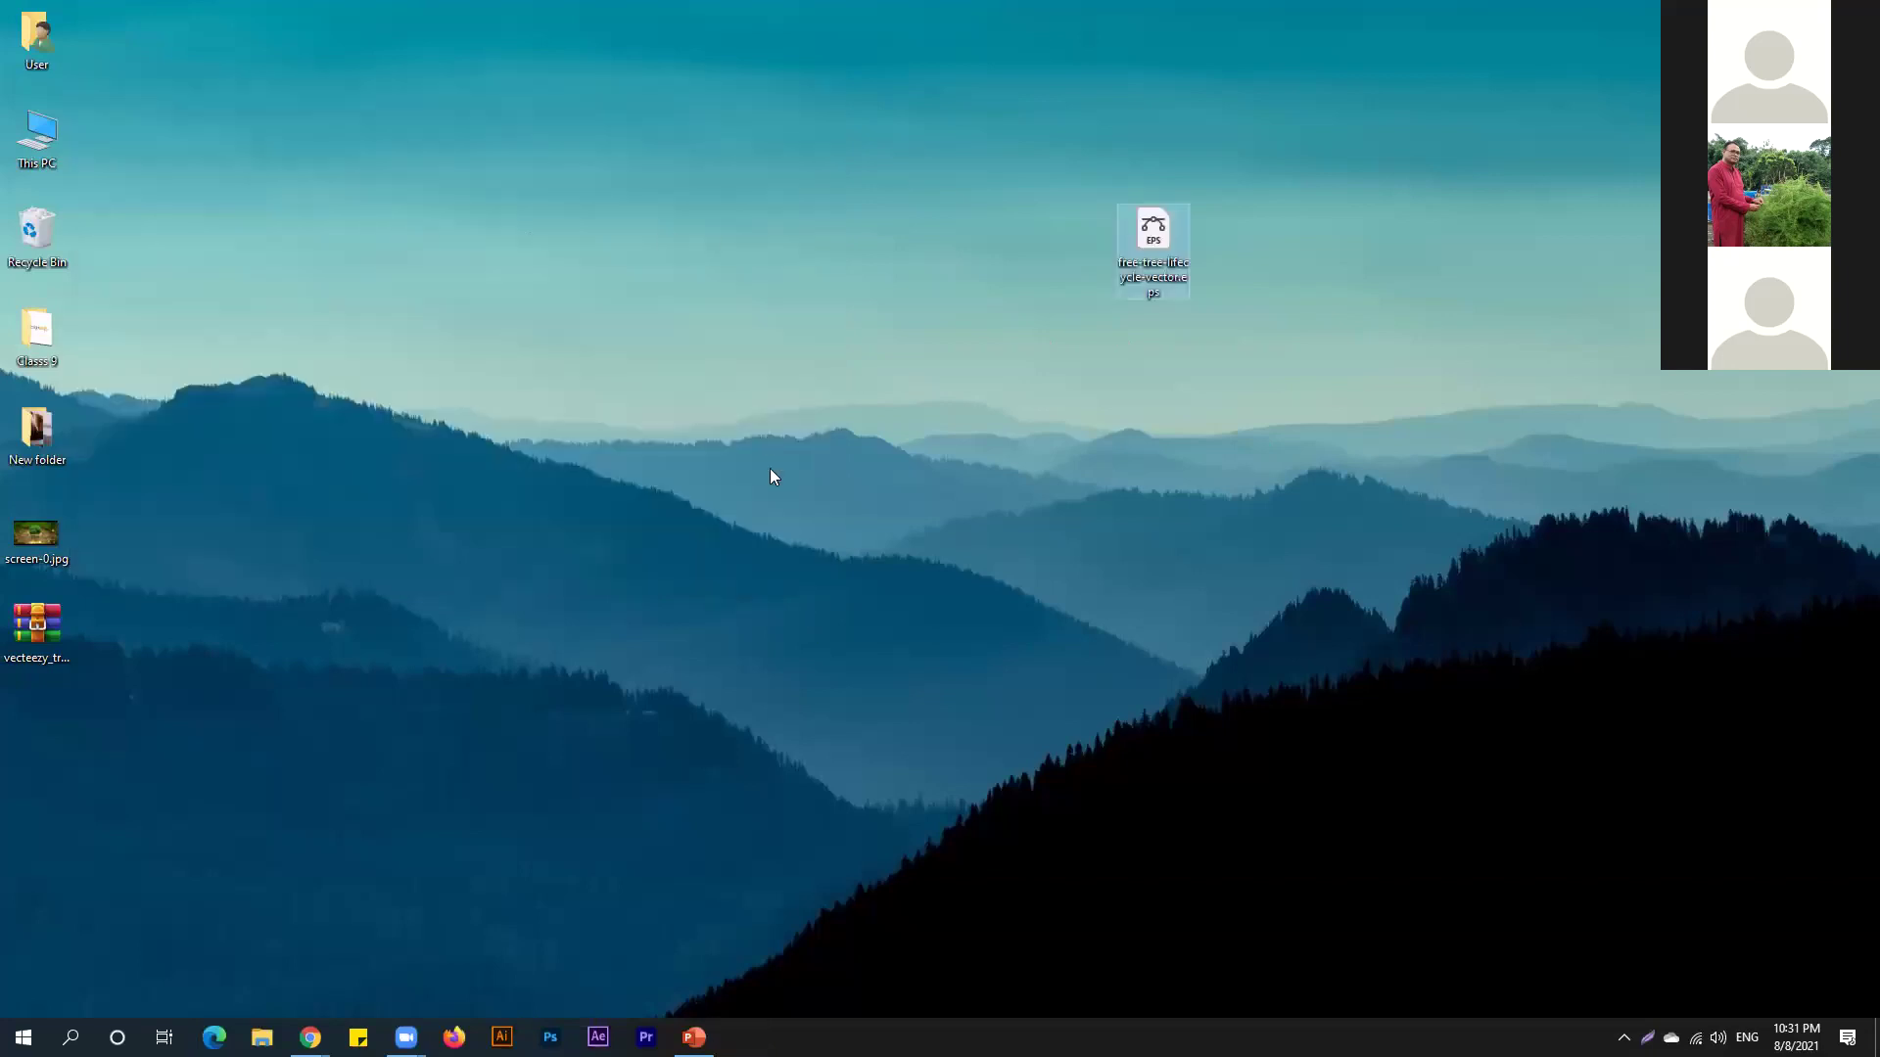
key("alt+Tab")
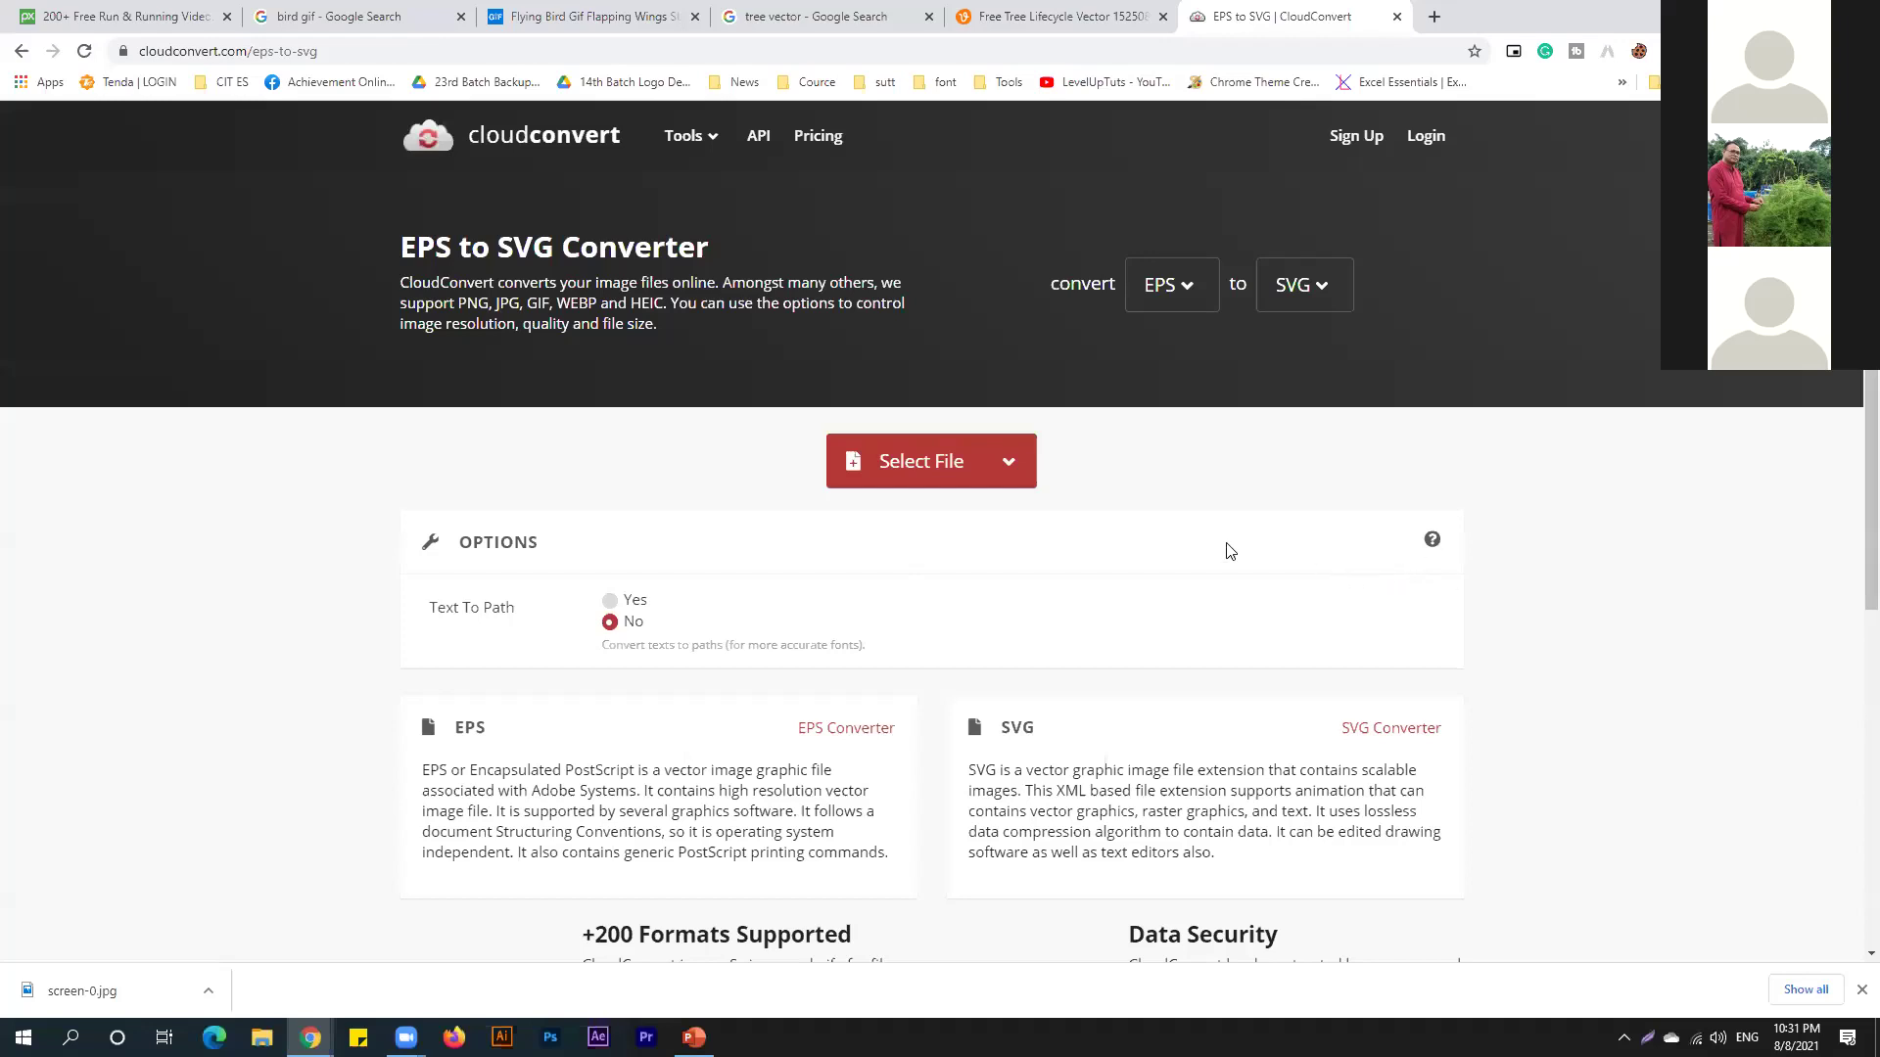
Convert free-tree-lifecycle-vector.eps to SVG and download the converted free-tree-lifecycle-vector.svg.
left_click_drag(1226, 551, 1267, 563)
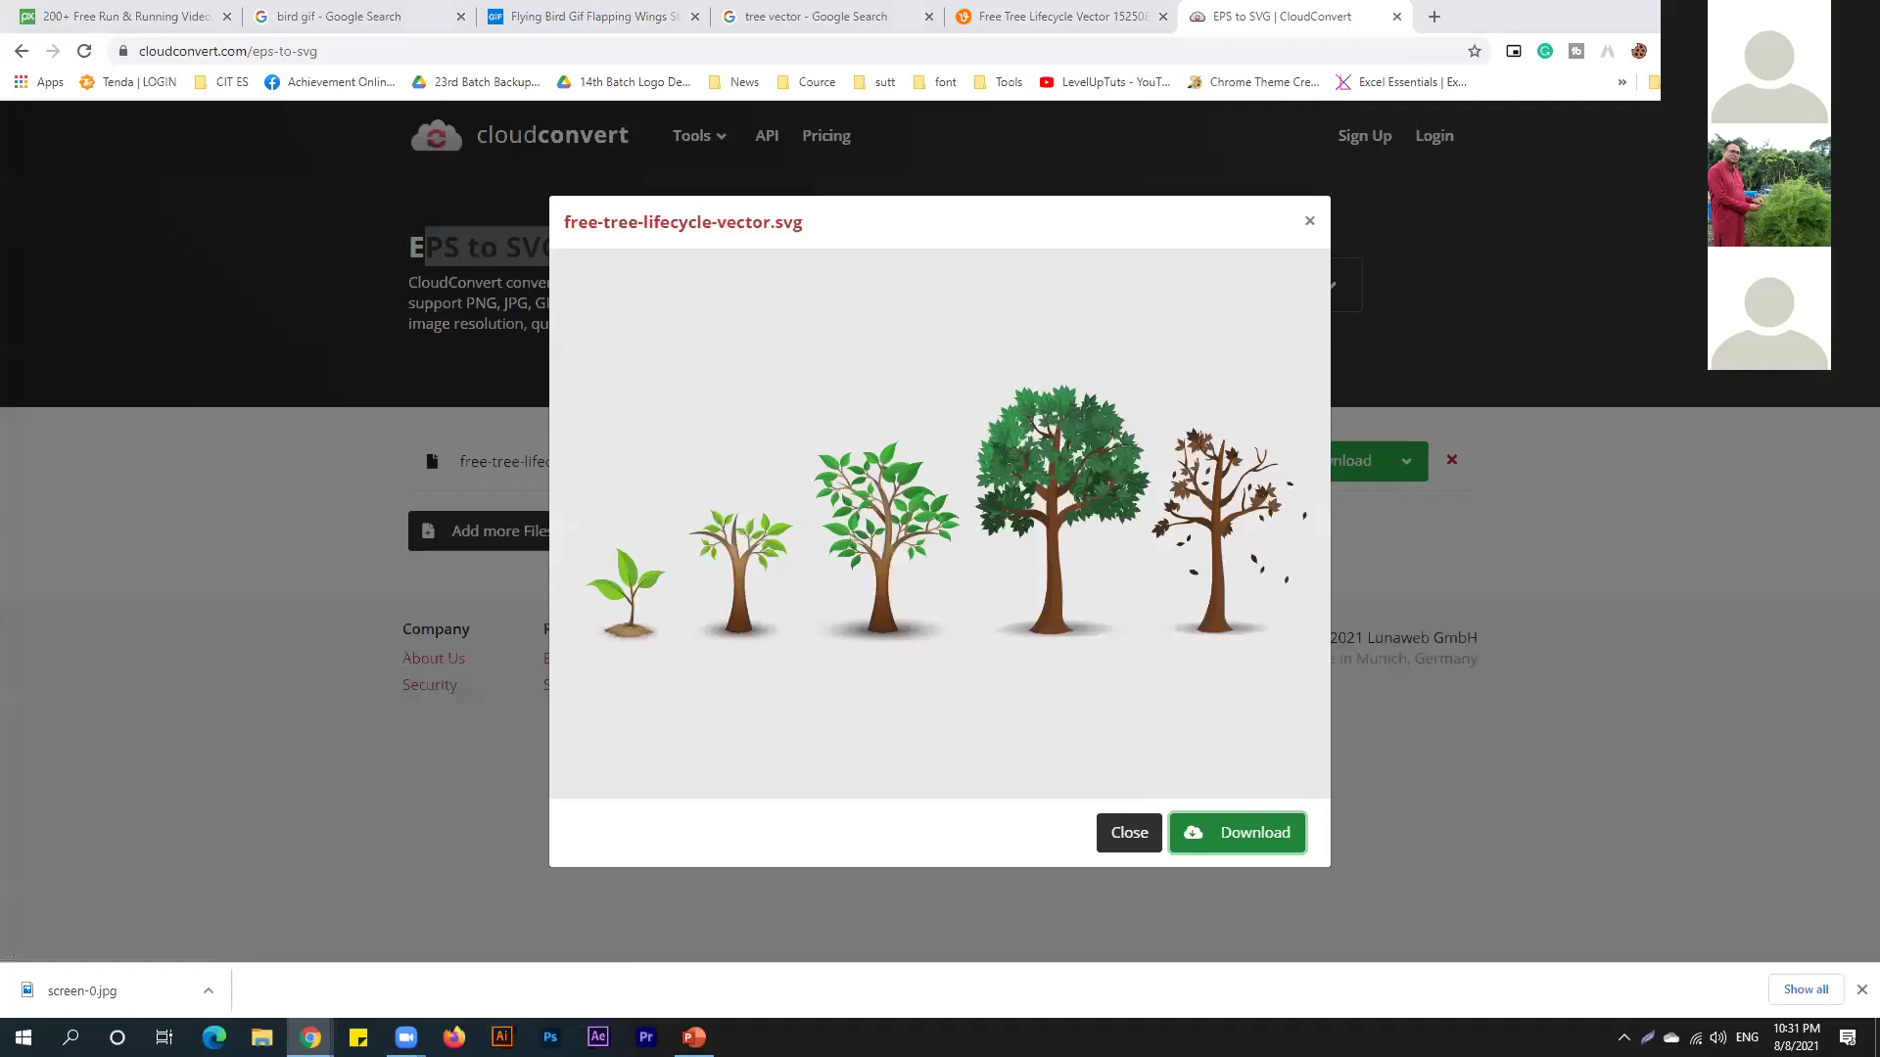
left_click(1236, 833)
key("Return")
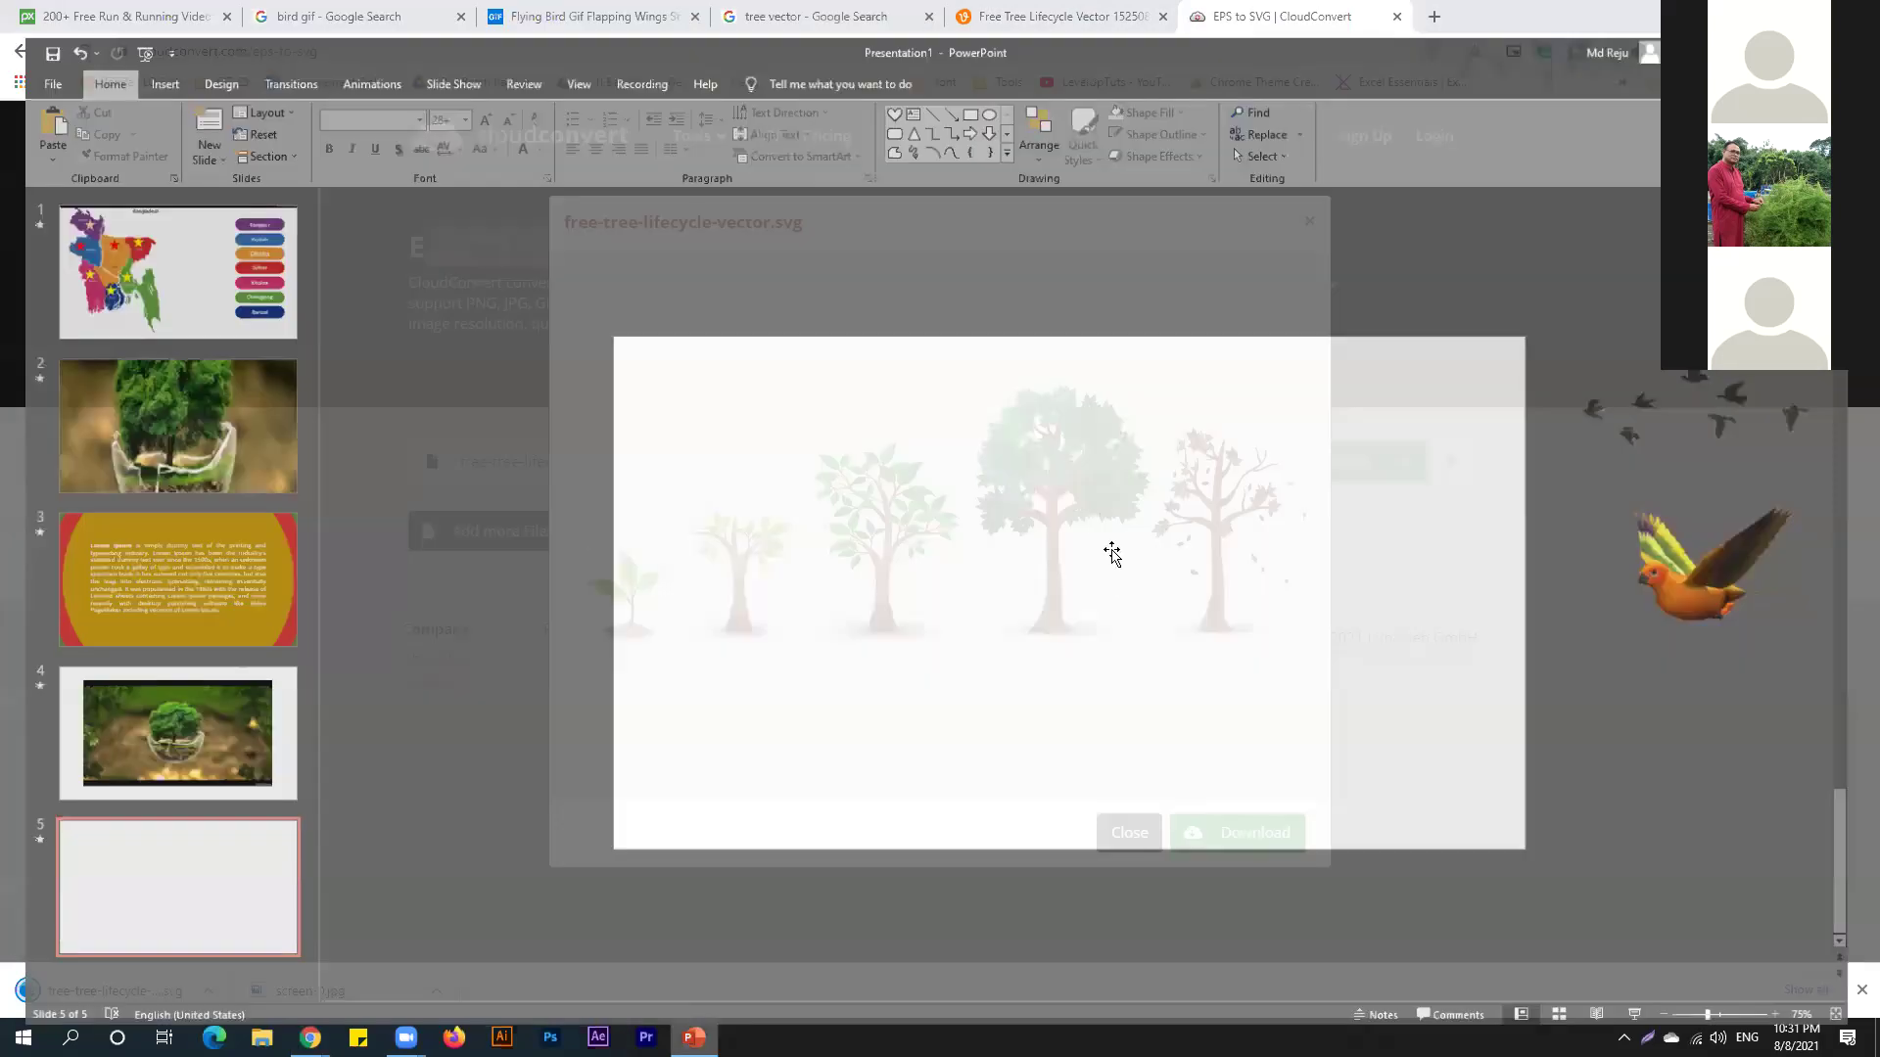
Insert the converted free-tree-lifecycle-vector.svg on slide 5 of the PowerPoint presentation.
key("alt+n")
key("p")
key("d")
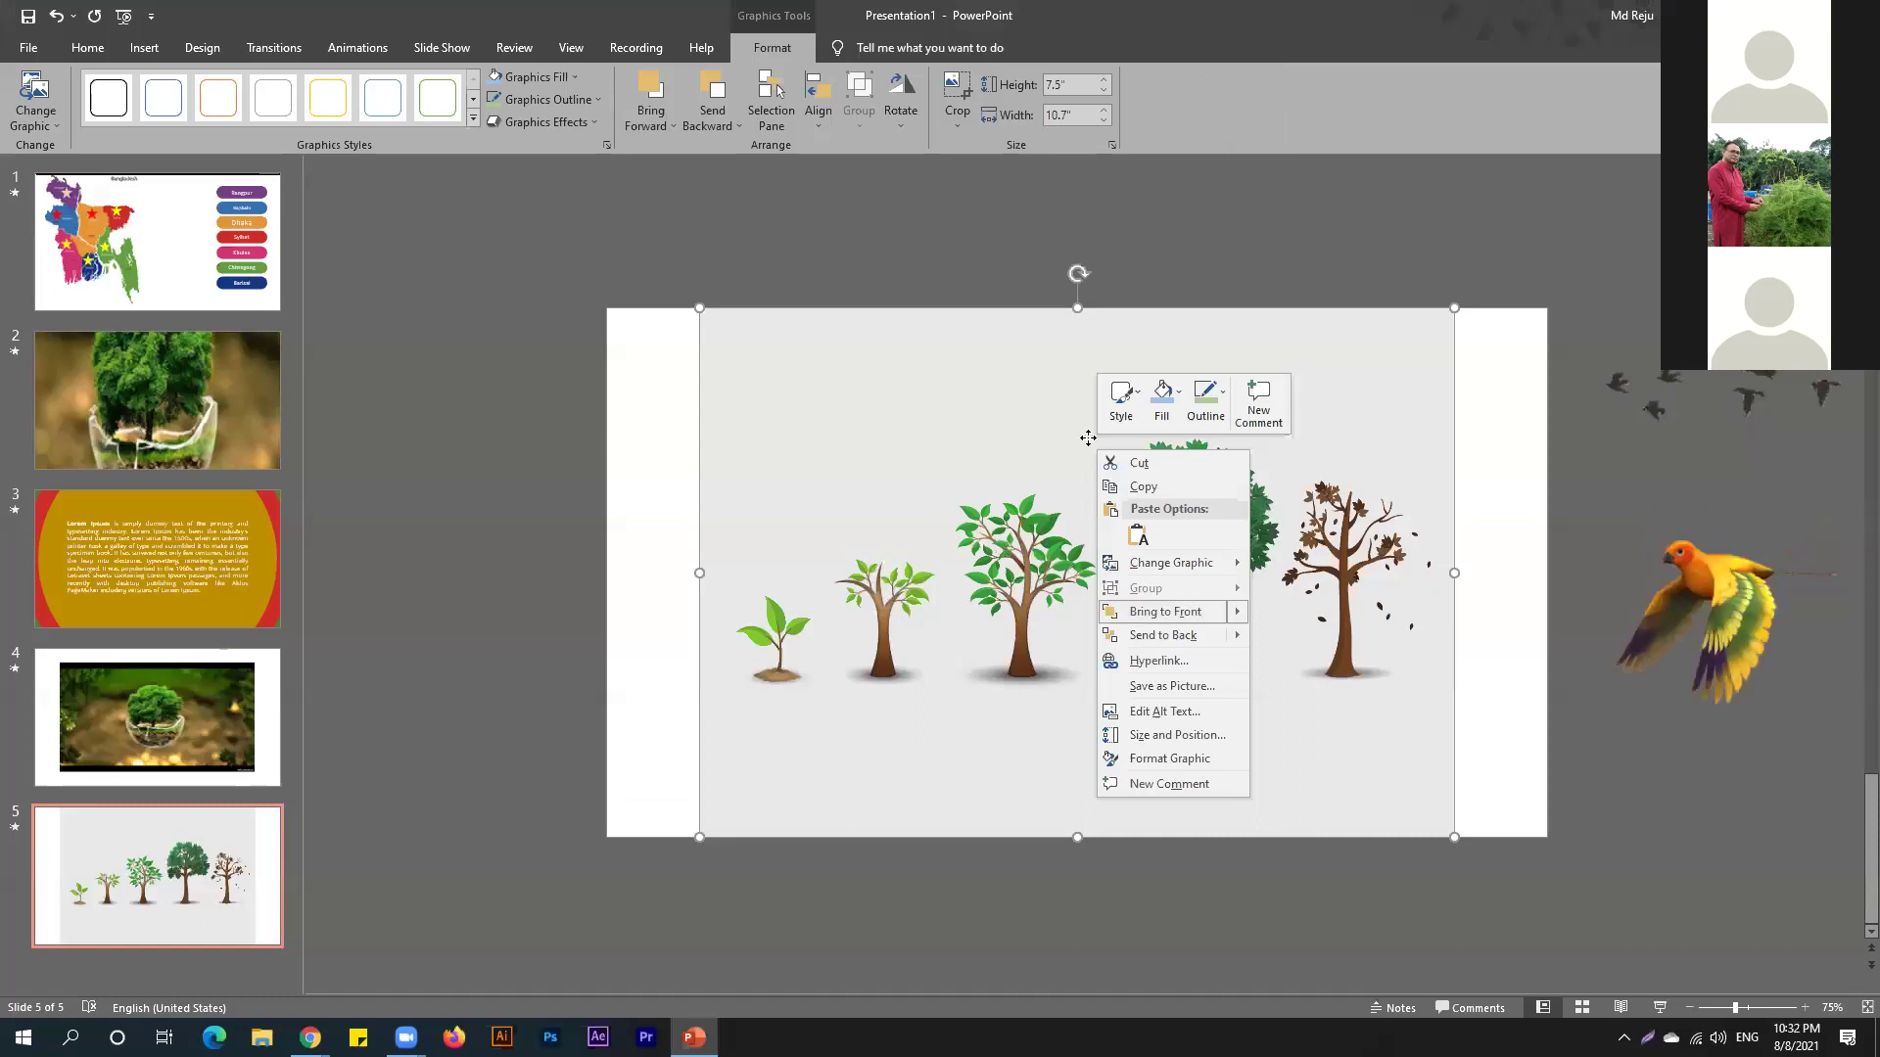
Shift the converted tree graphic slightly and check whether it can be ungrouped.
left_click(1008, 403)
left_click_drag(997, 408, 1009, 407)
right_click(1019, 397)
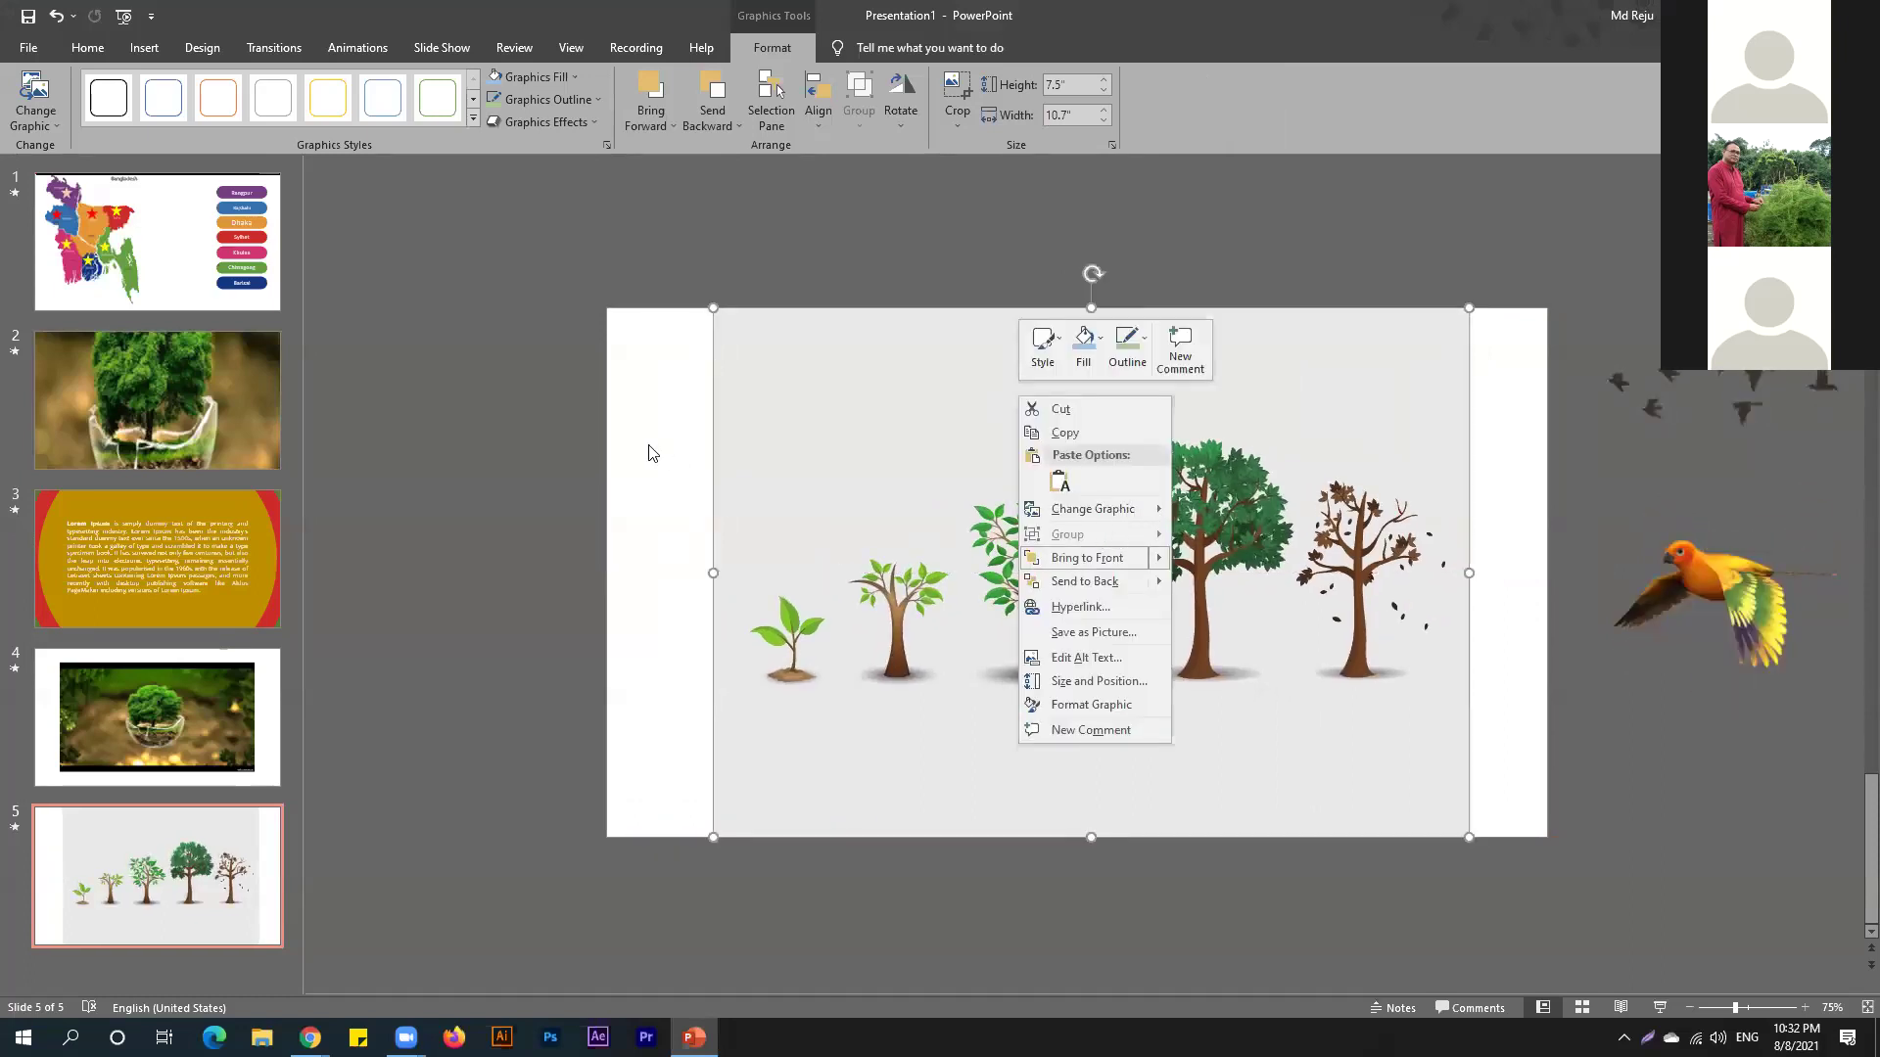
mouse_move(1077, 510)
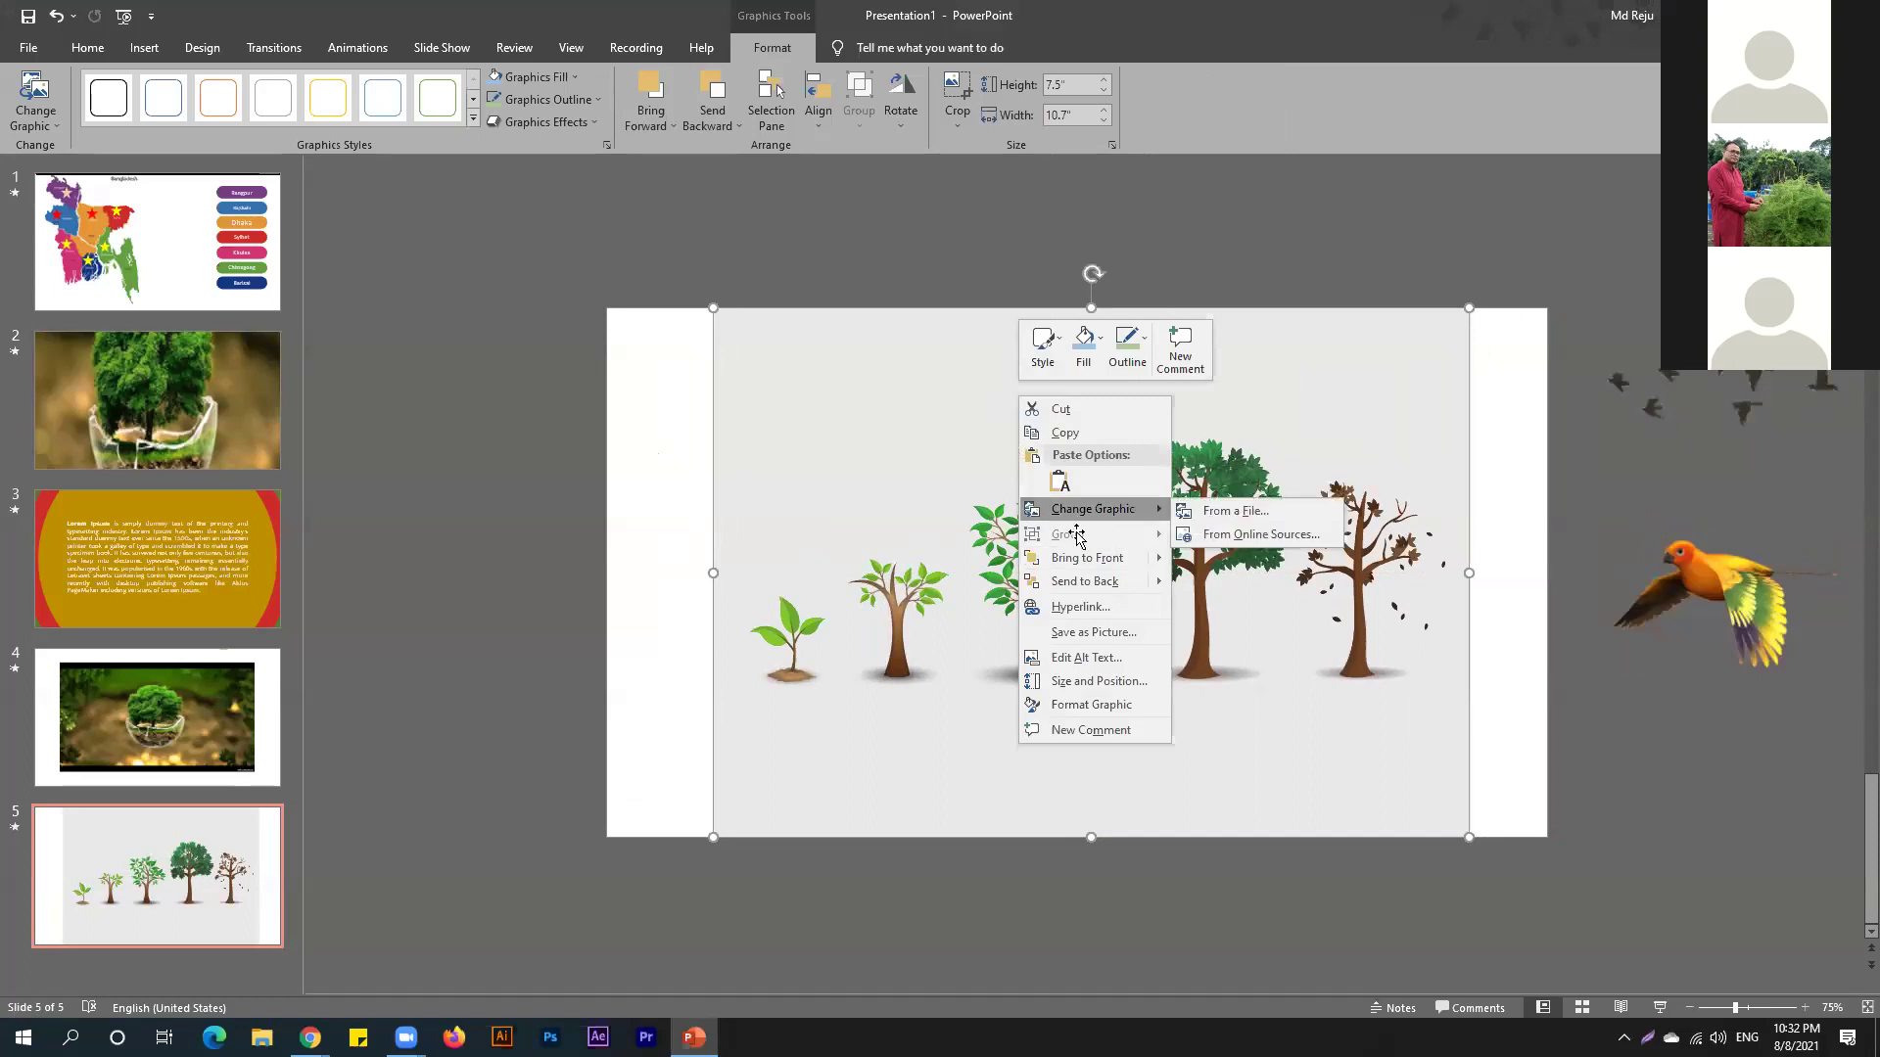
left_click(1173, 467)
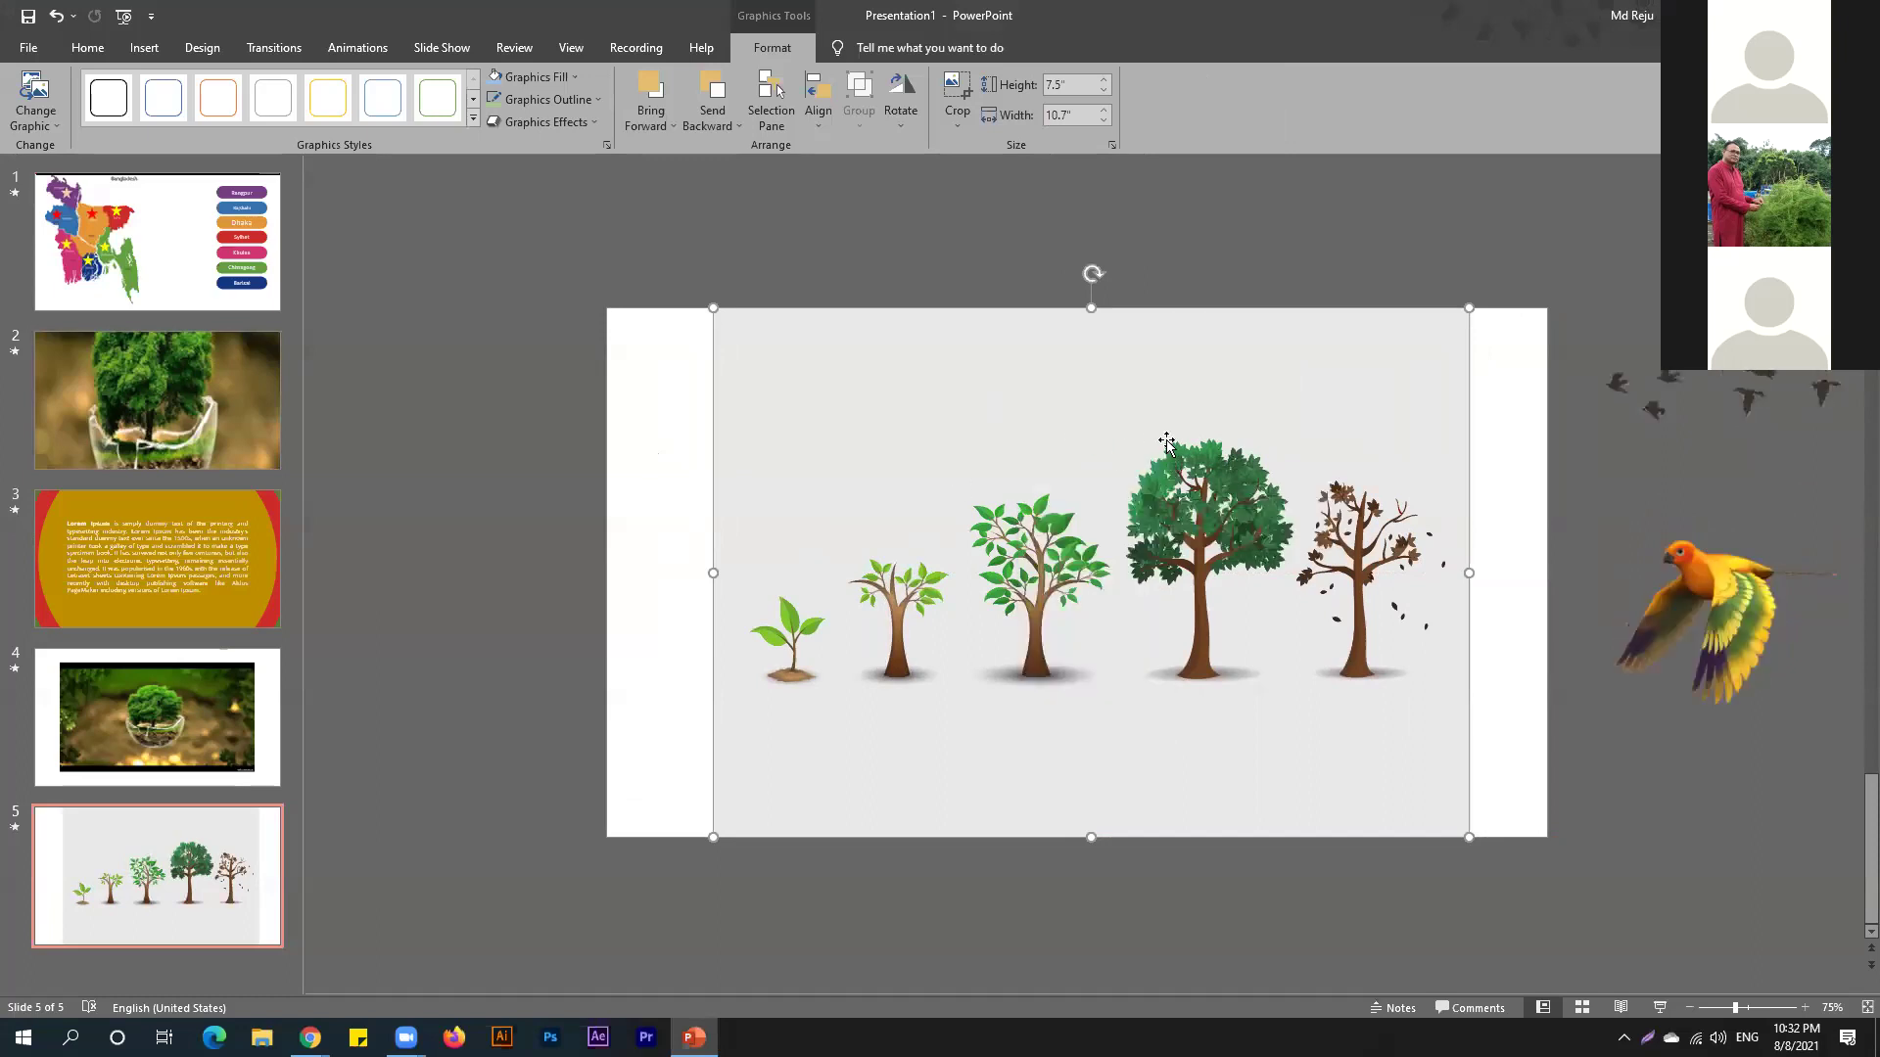
Place the tree lifecycle graphic at the centre of slide 5 and check its grouping options again.
left_click_drag(1061, 515, 1063, 515)
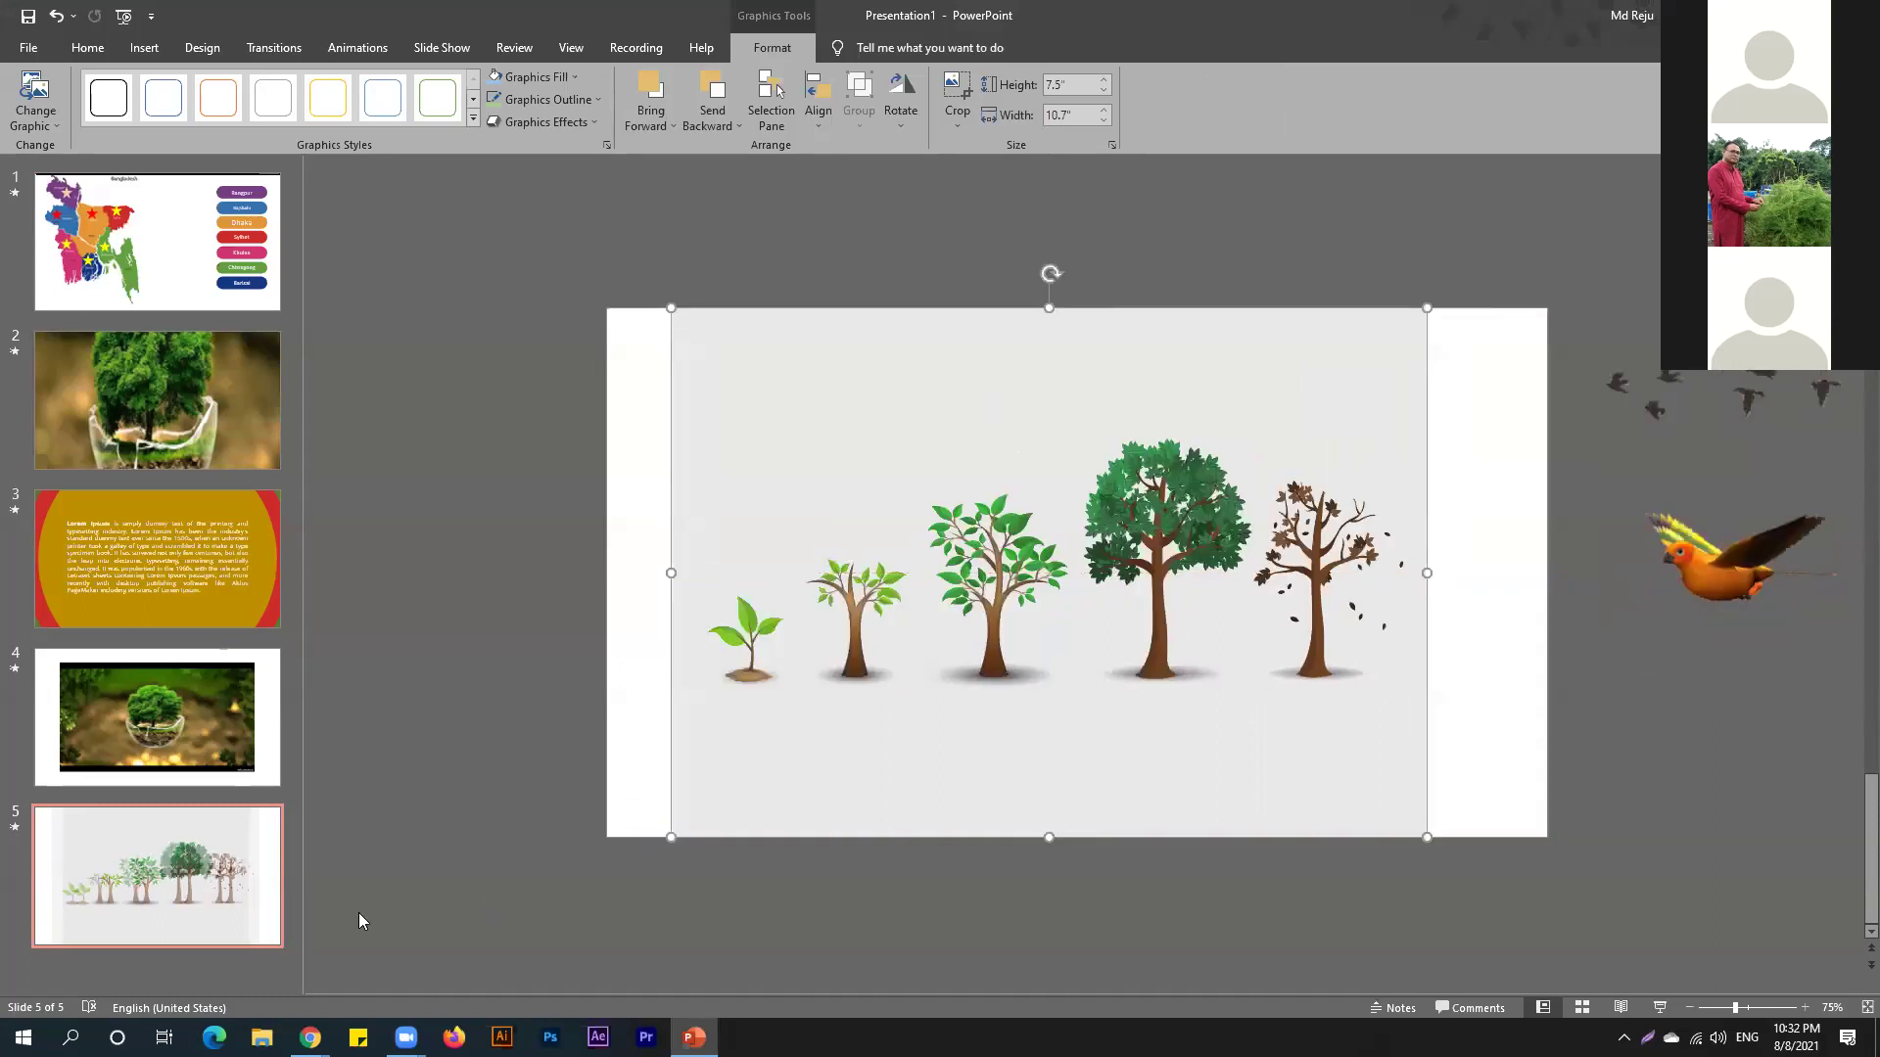
key("Delete")
key("alt+Tab")
left_click_drag(81, 989, 896, 452)
key("alt+Tab")
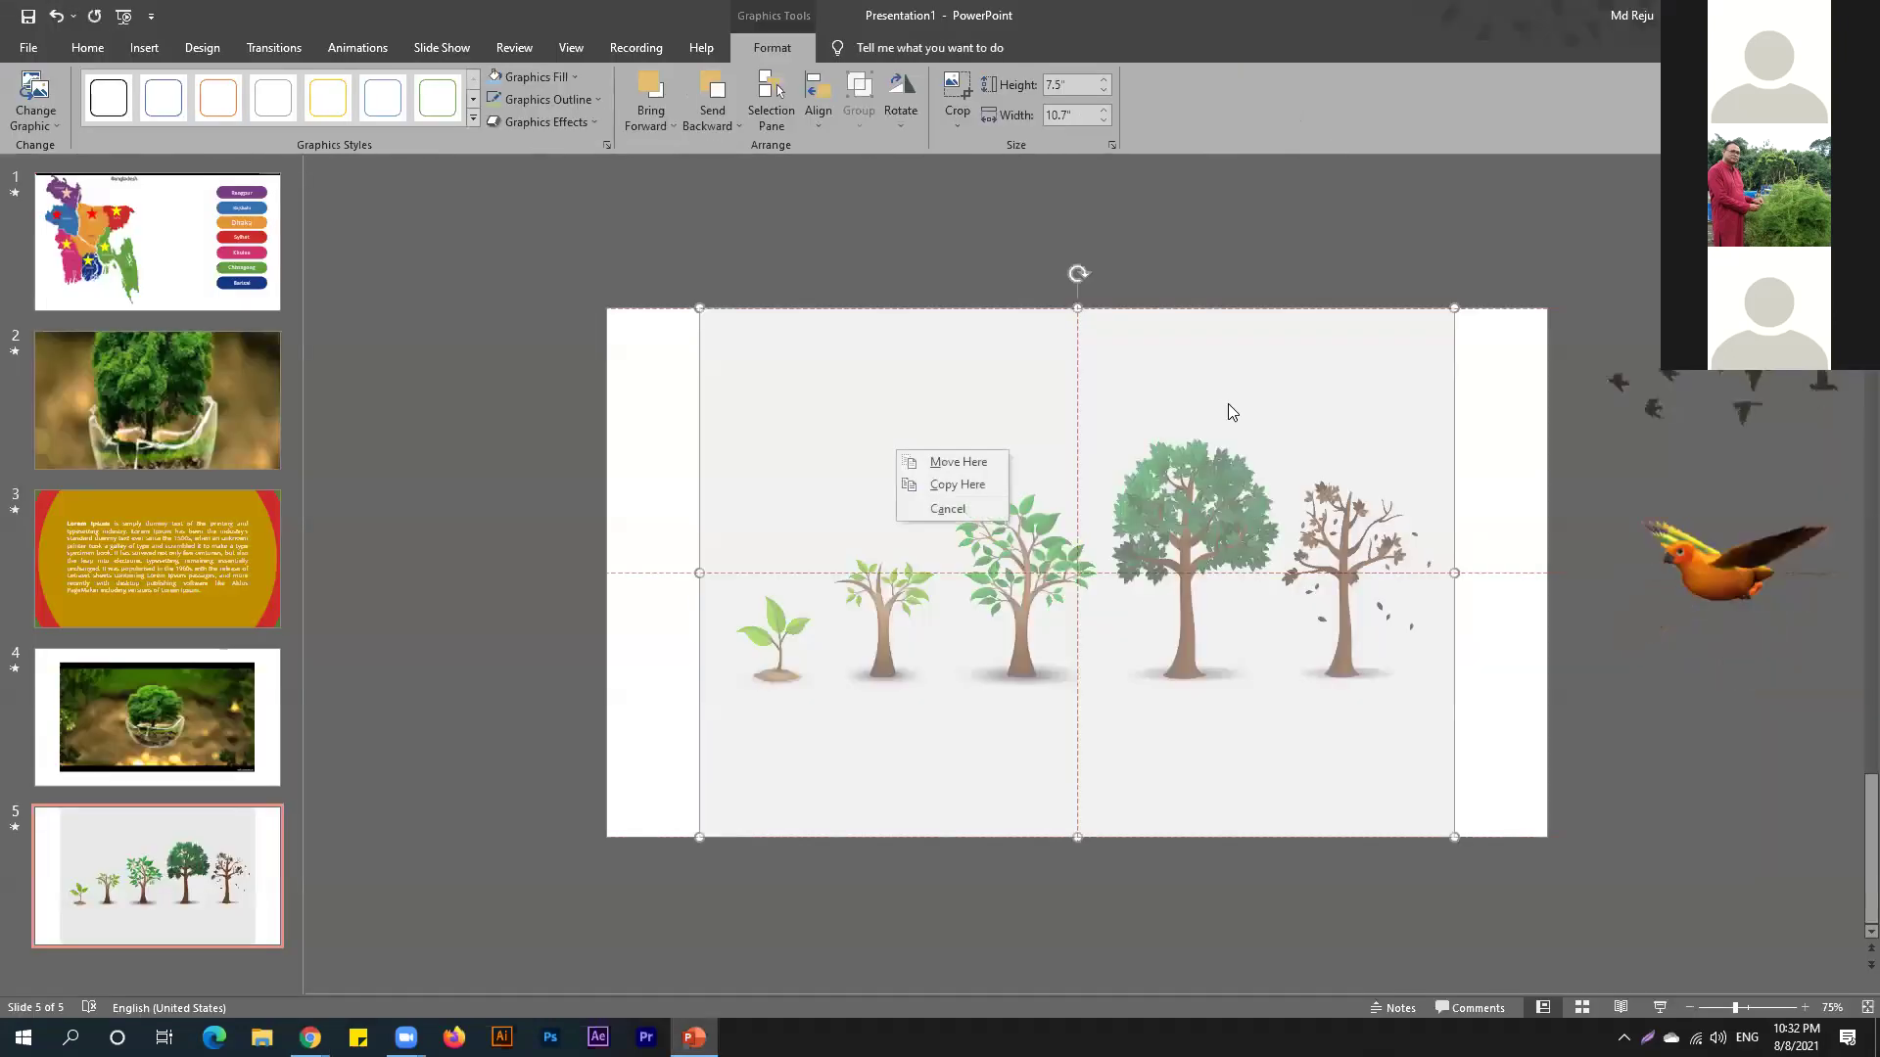
right_click(1230, 412)
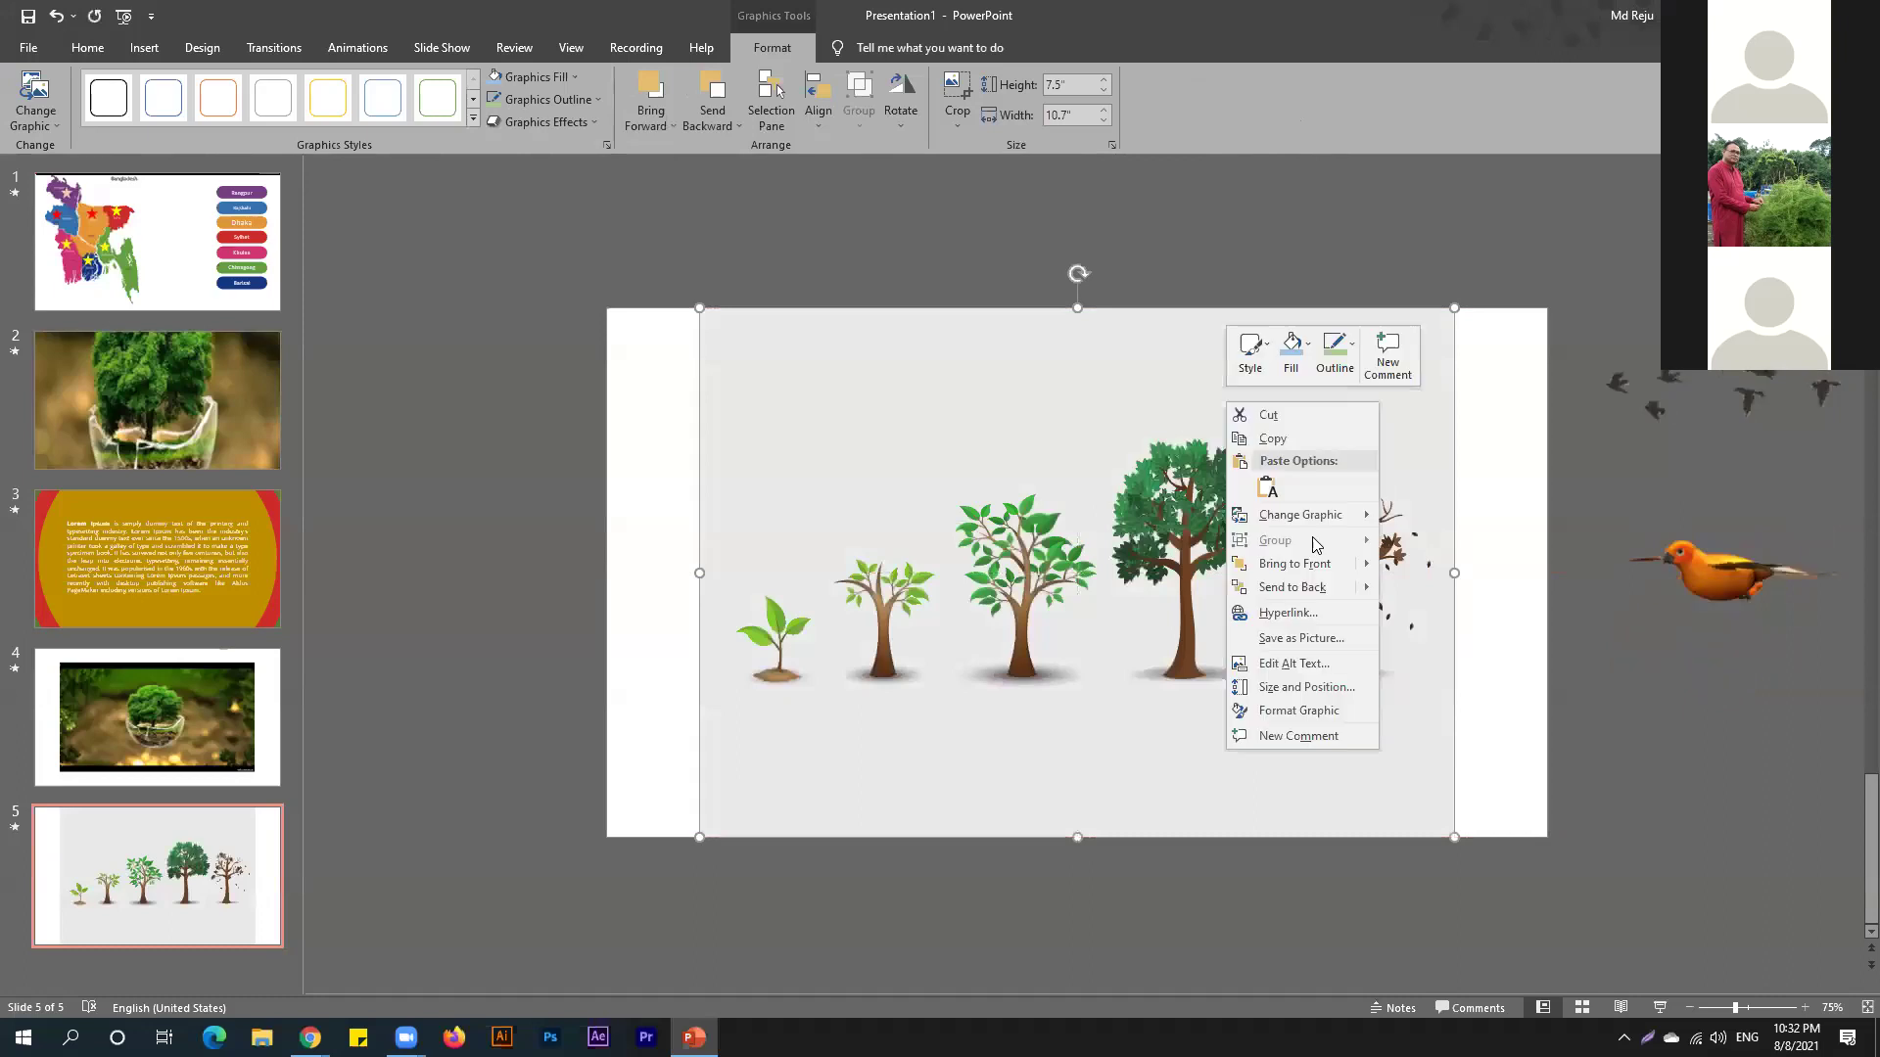
left_click(1234, 212)
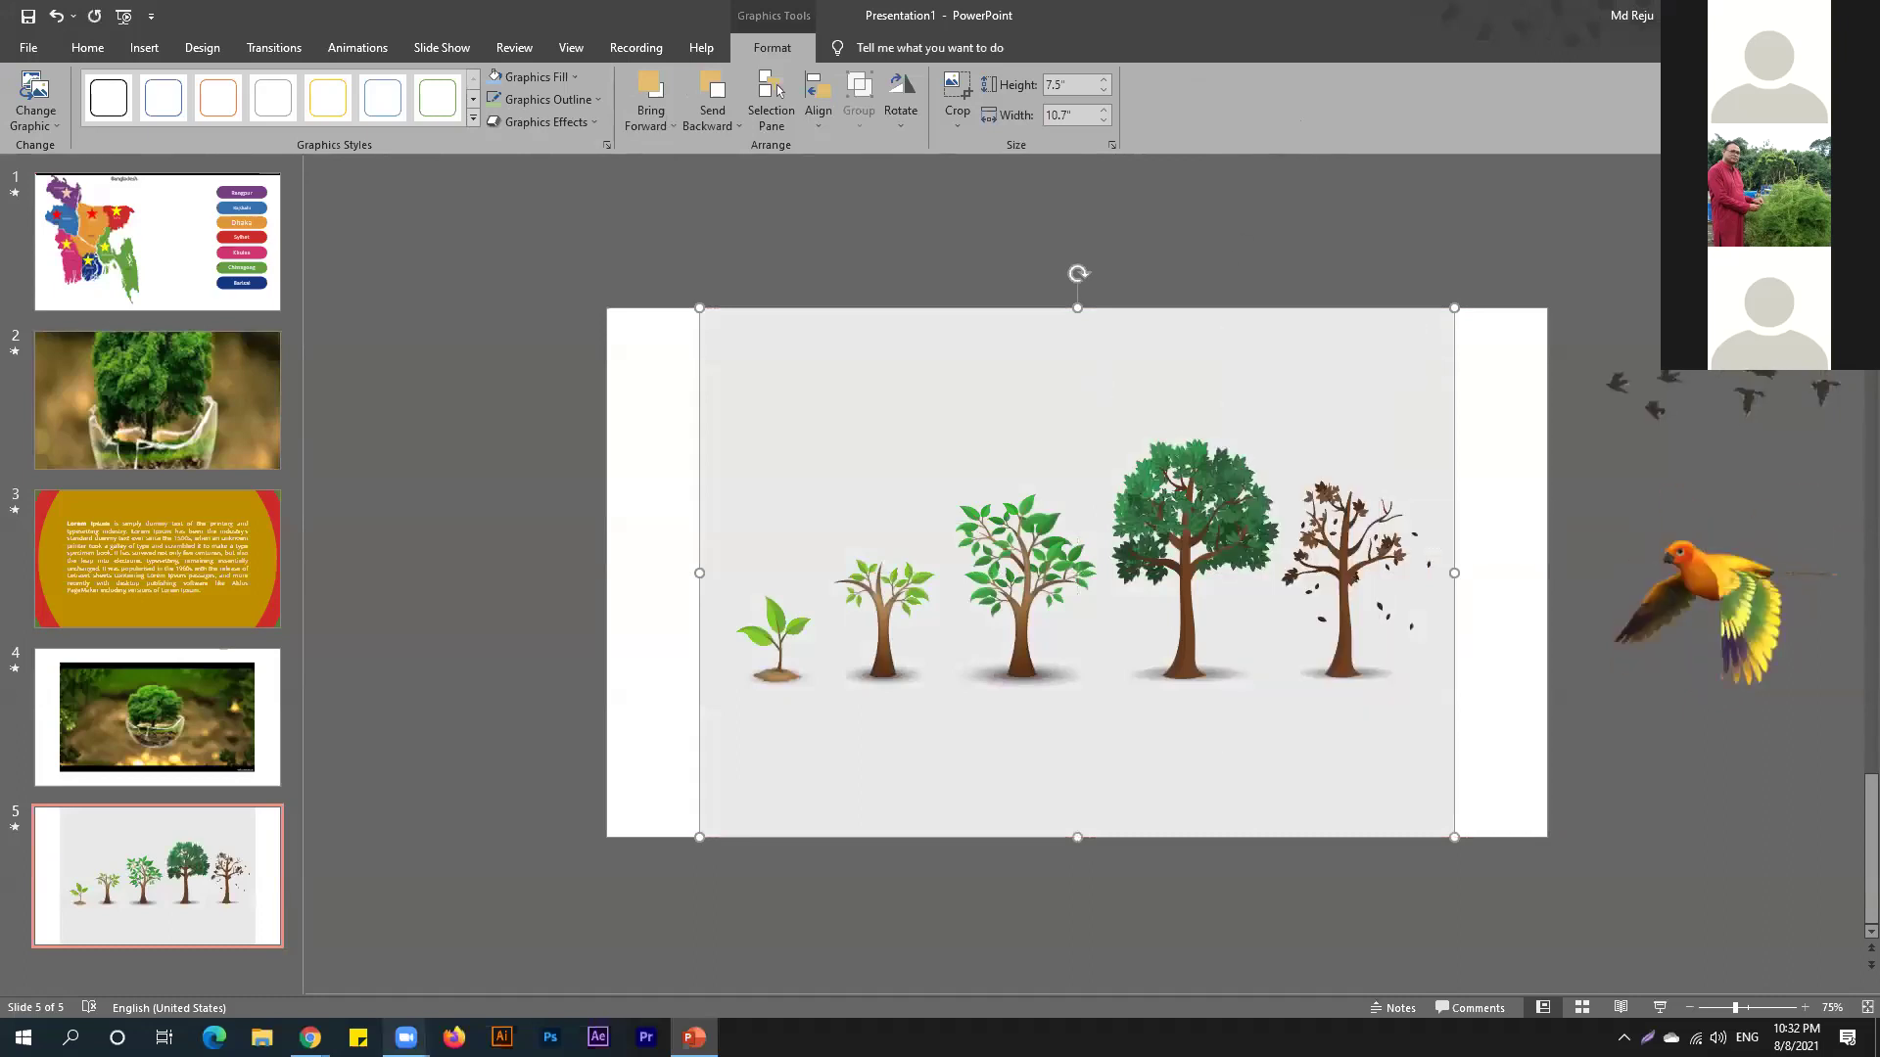
Switch back to the CloudConvert page in Chrome and close the preview of the converted SVG.
mouse_move(309, 1038)
left_click(293, 998)
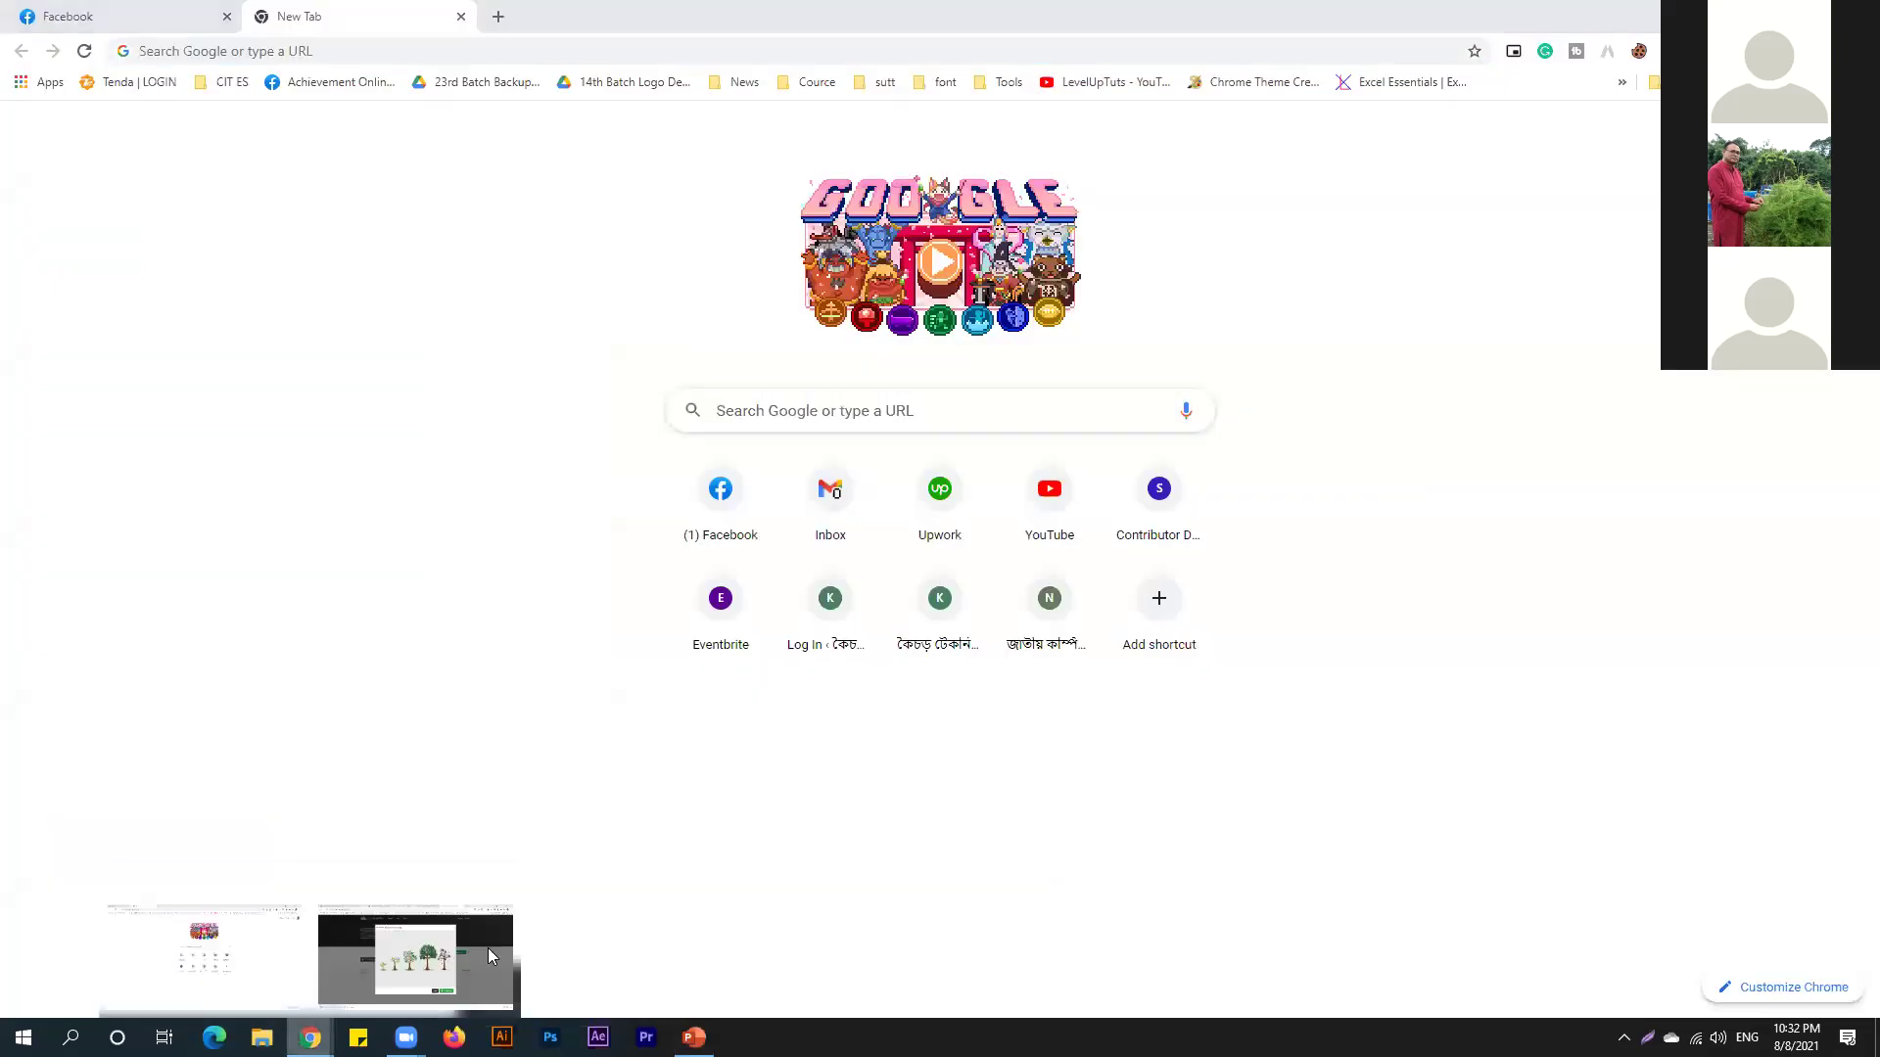
left_click(487, 948)
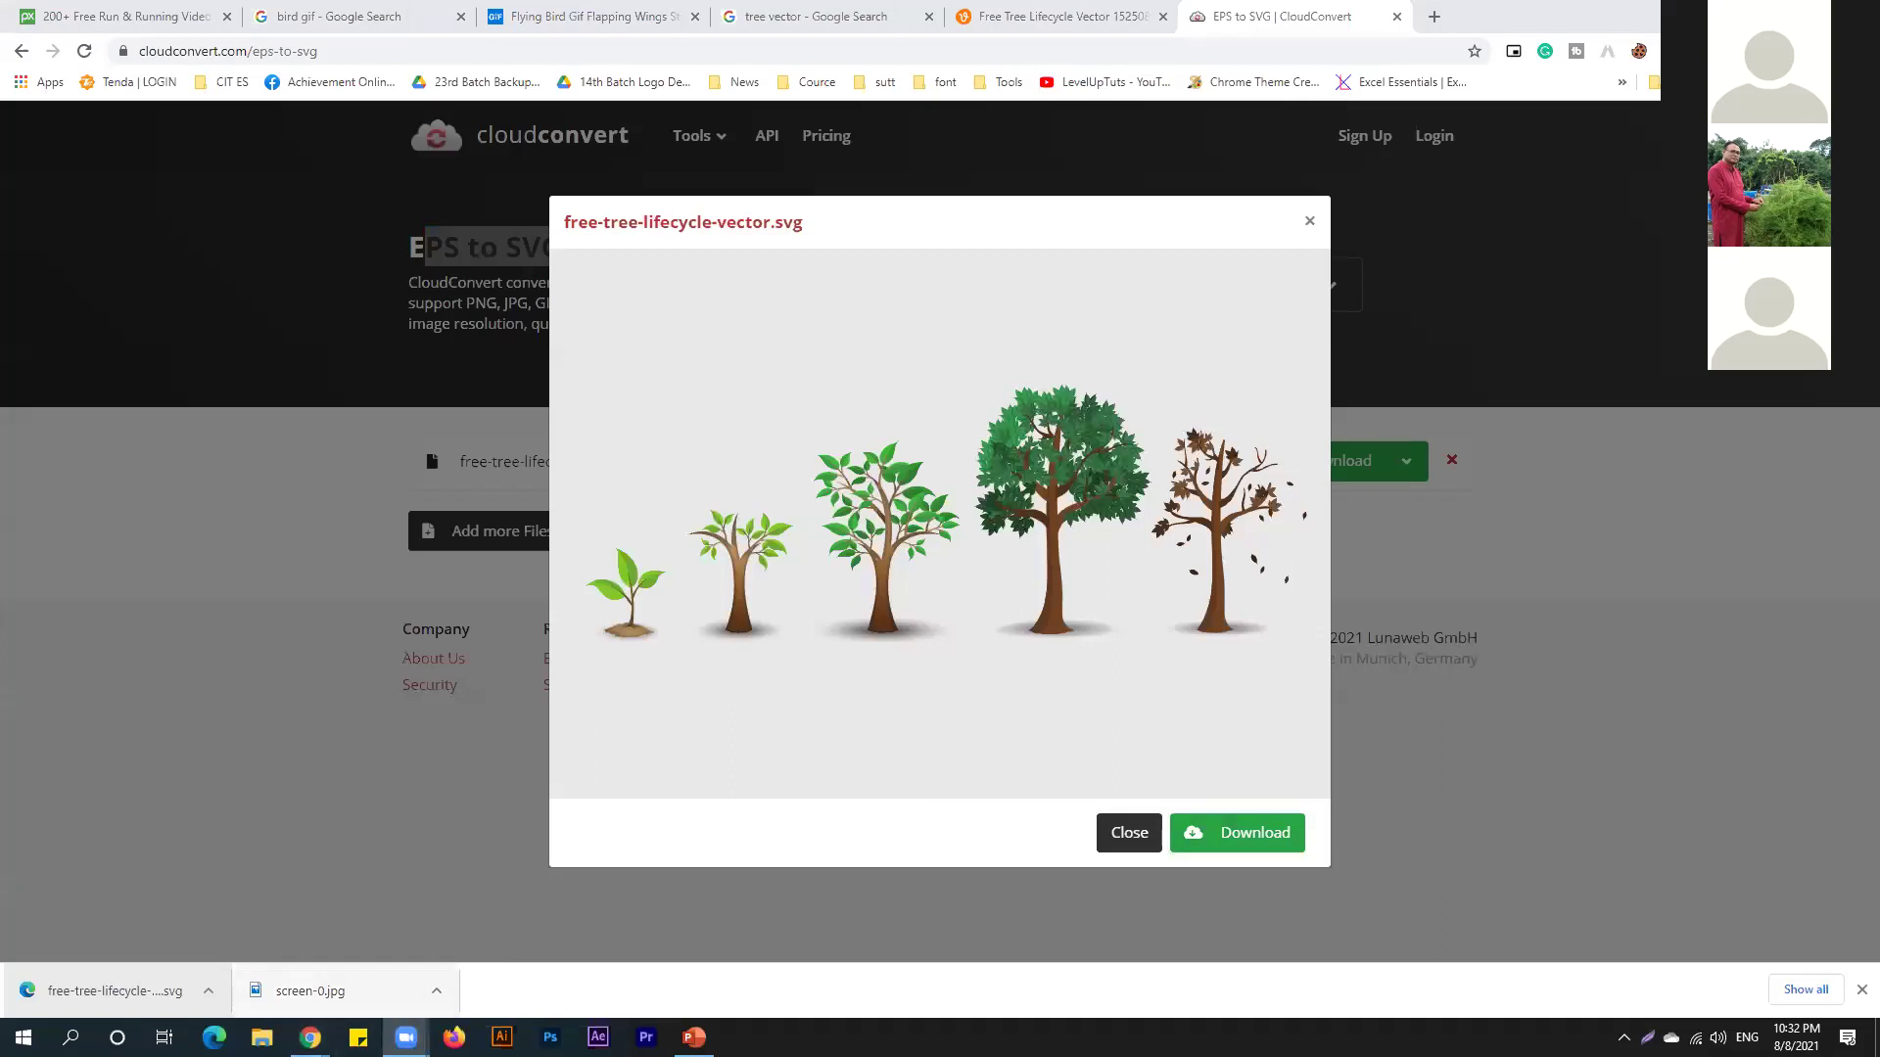
mouse_move(309, 1038)
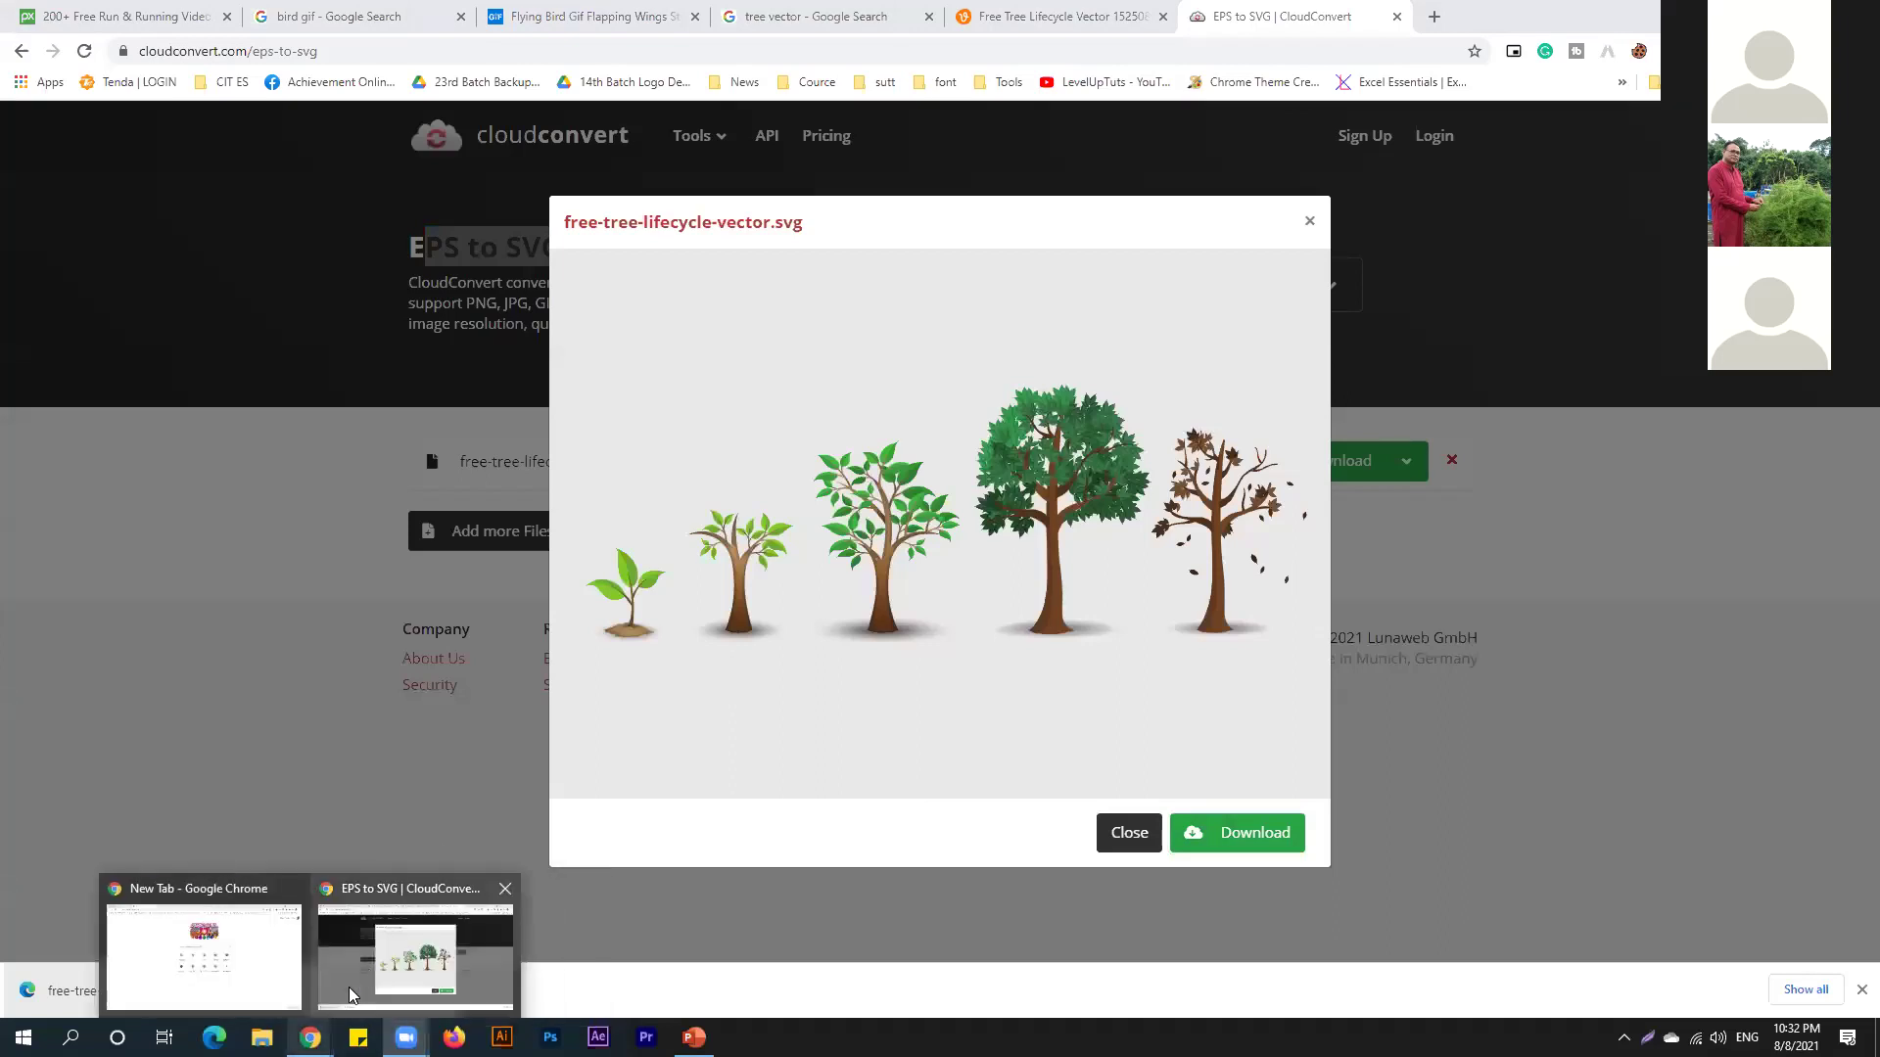
left_click(368, 977)
key("Escape")
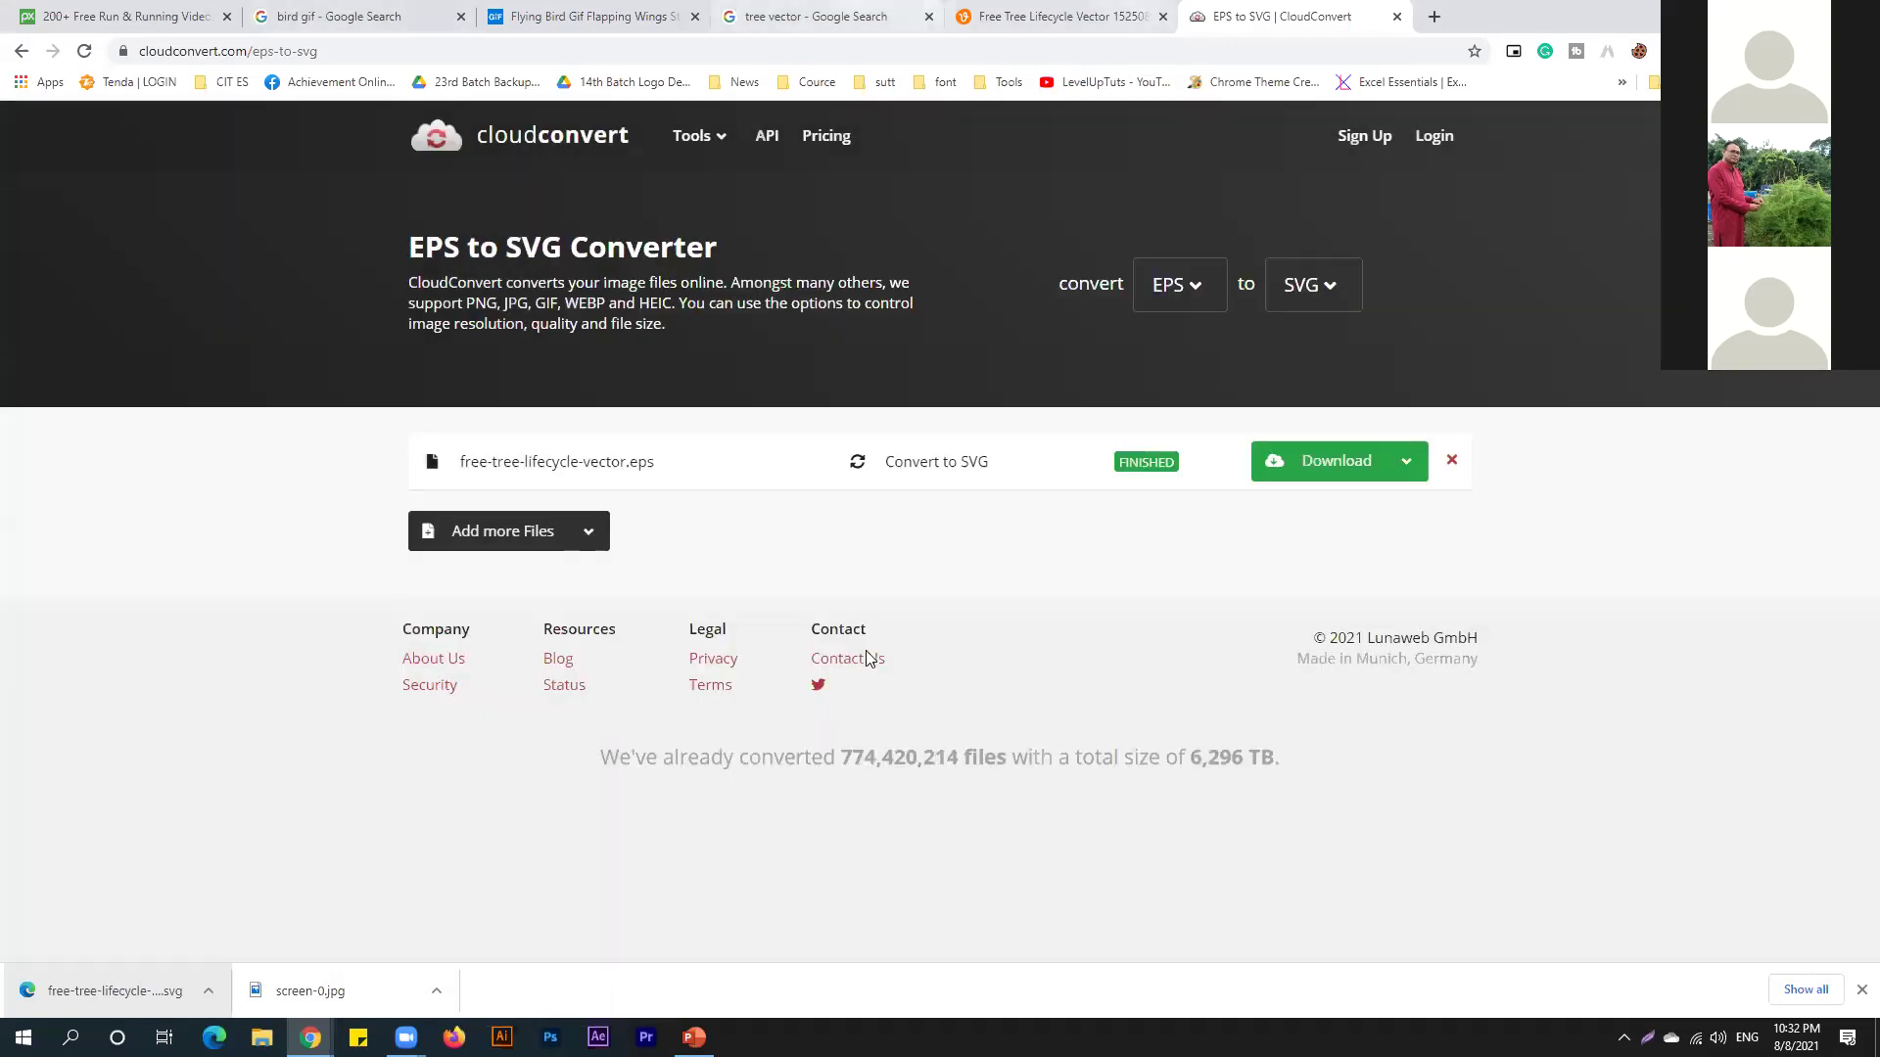
Look through the related vectors on the Free Tree Lifecycle Vector page of Vecteezy.
key("ctrl+shift+Tab")
scroll(780, 694, "down", 1)
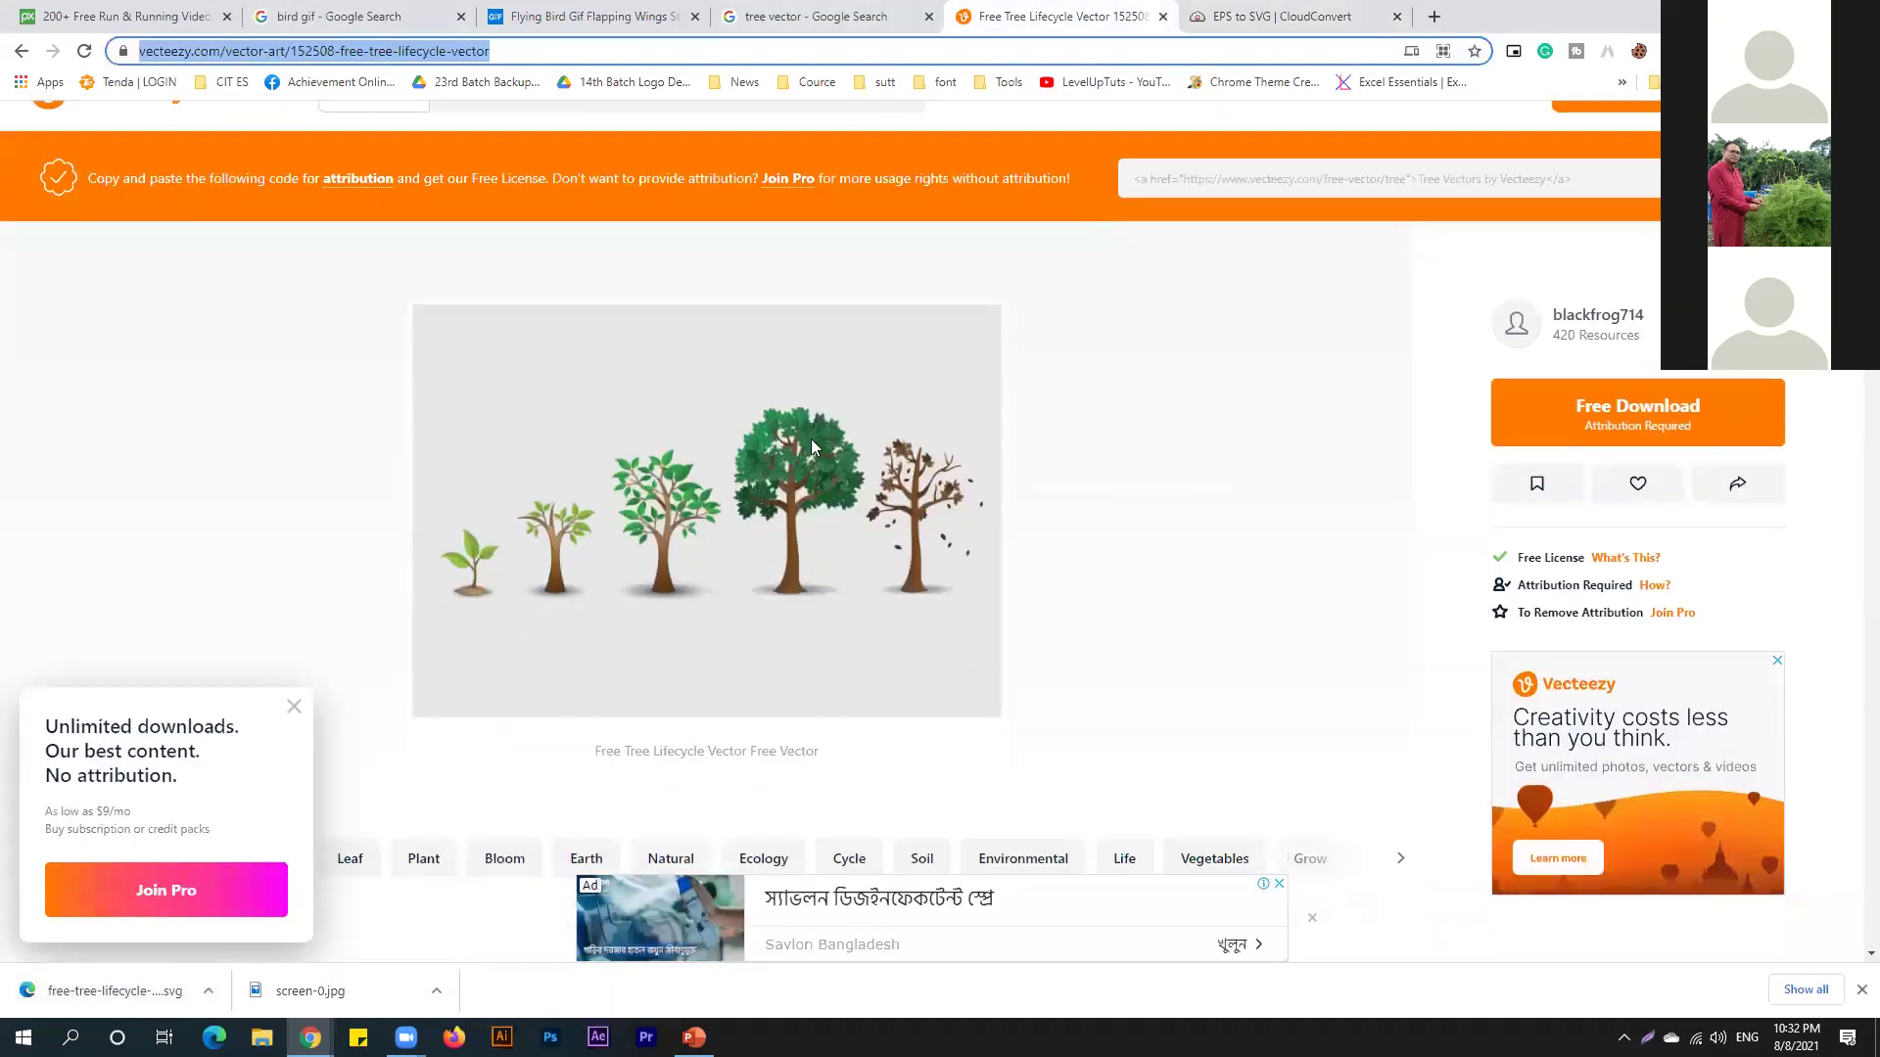
scroll(705, 436, "down", 5)
scroll(567, 490, "down", 2)
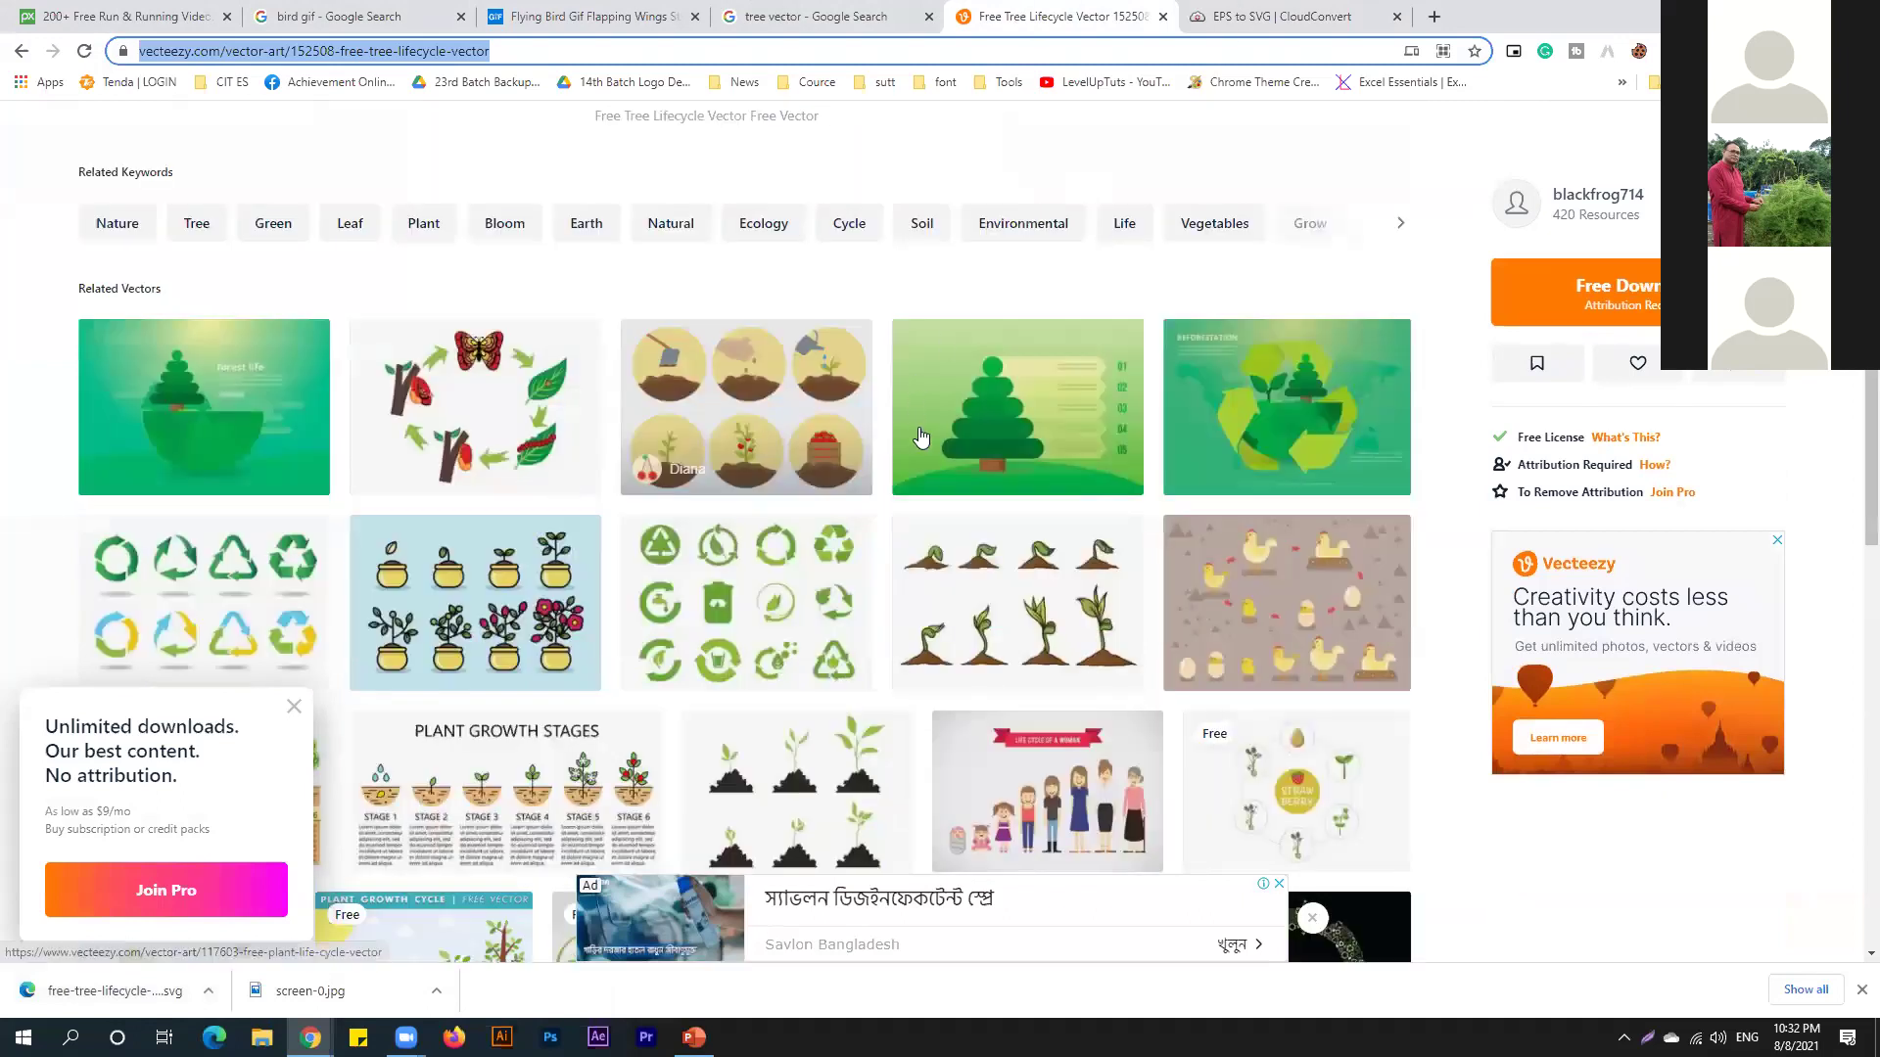
Open the green tree vector from Freepik's tree image results and request its free download.
key("ctrl+shift+Tab")
key("ctrl+shift+t")
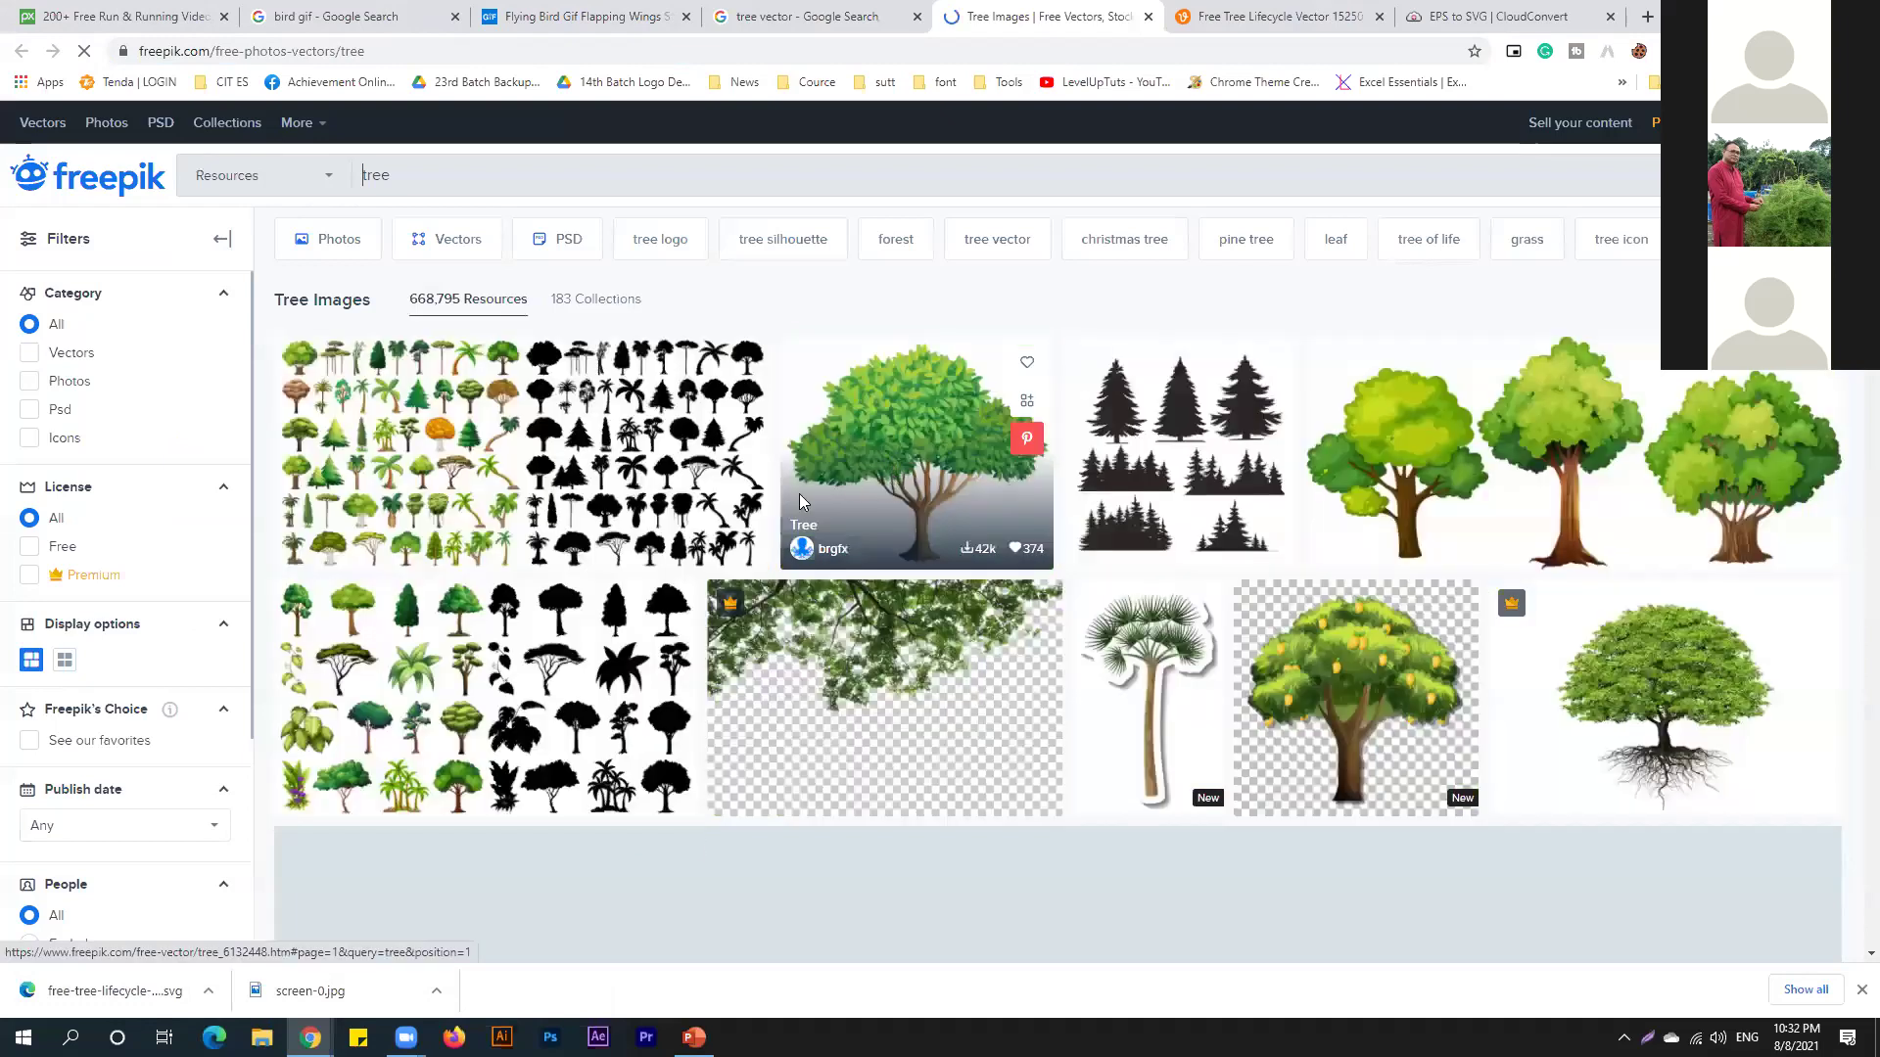
left_click(1410, 477)
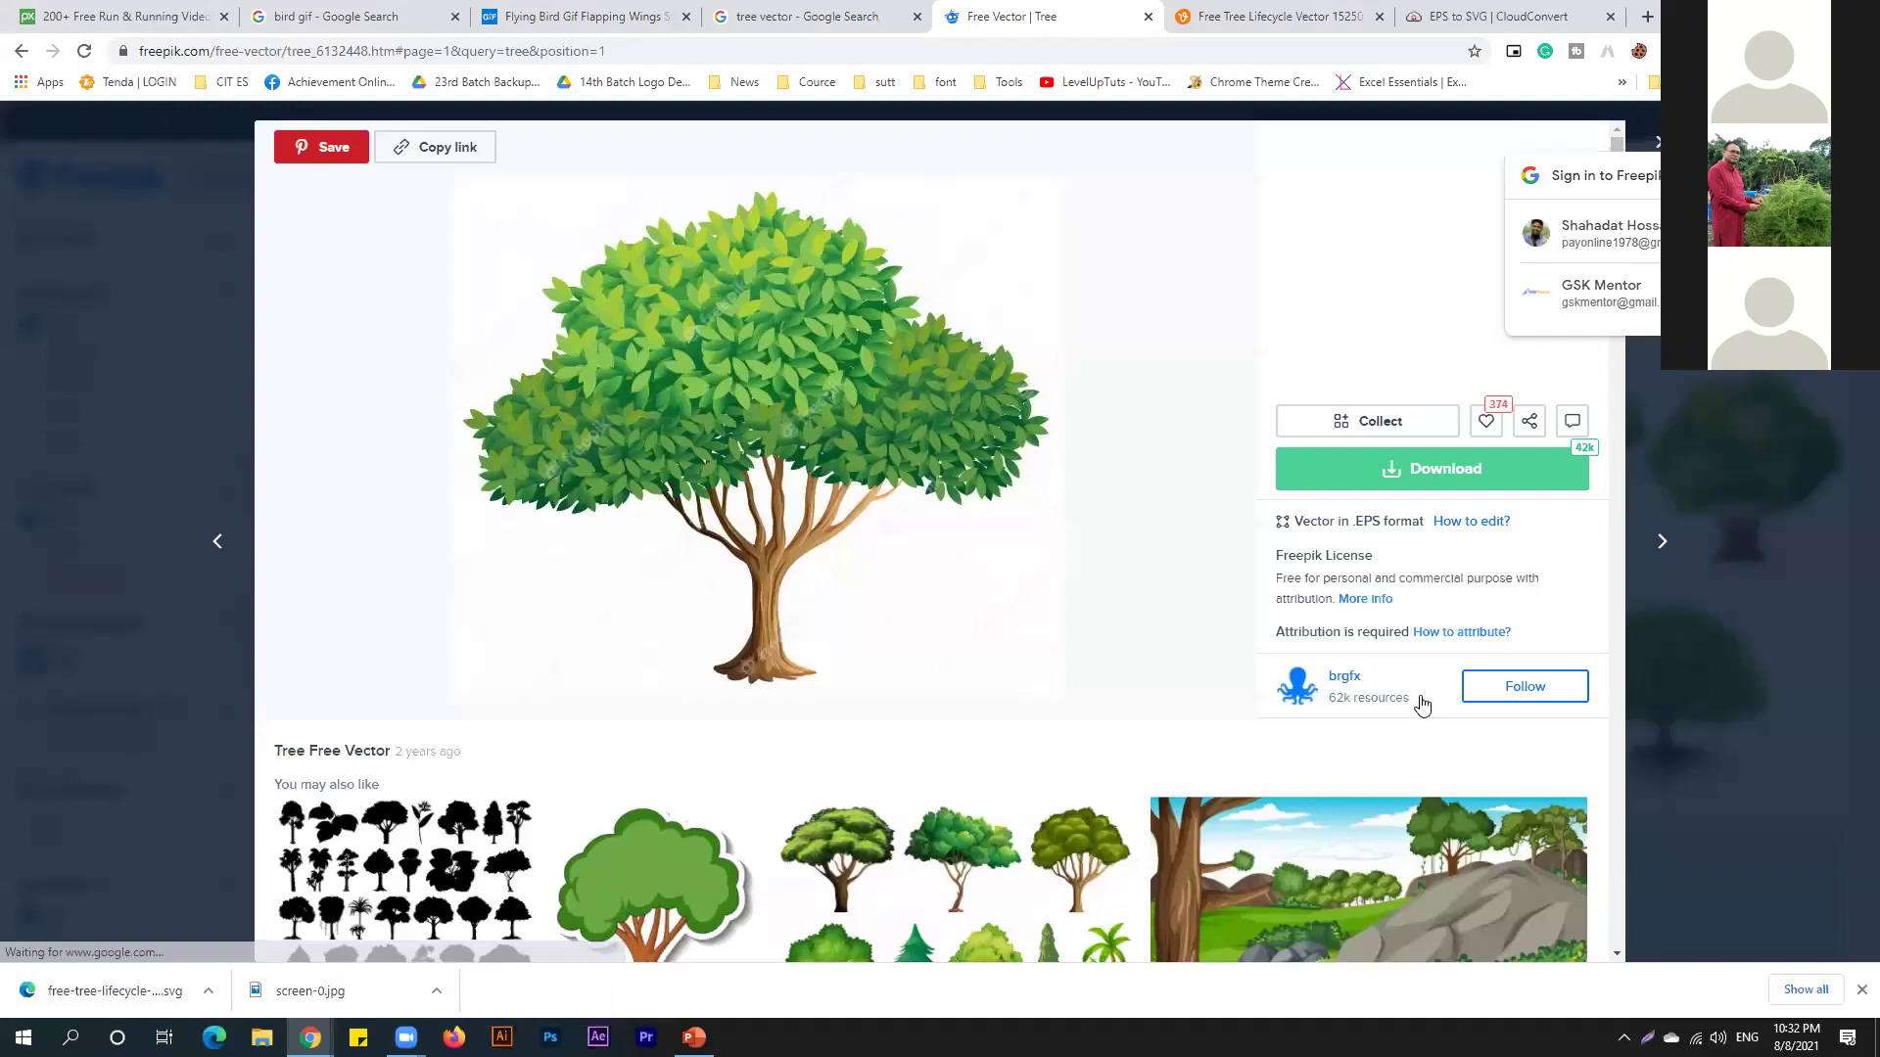
left_click(1418, 690)
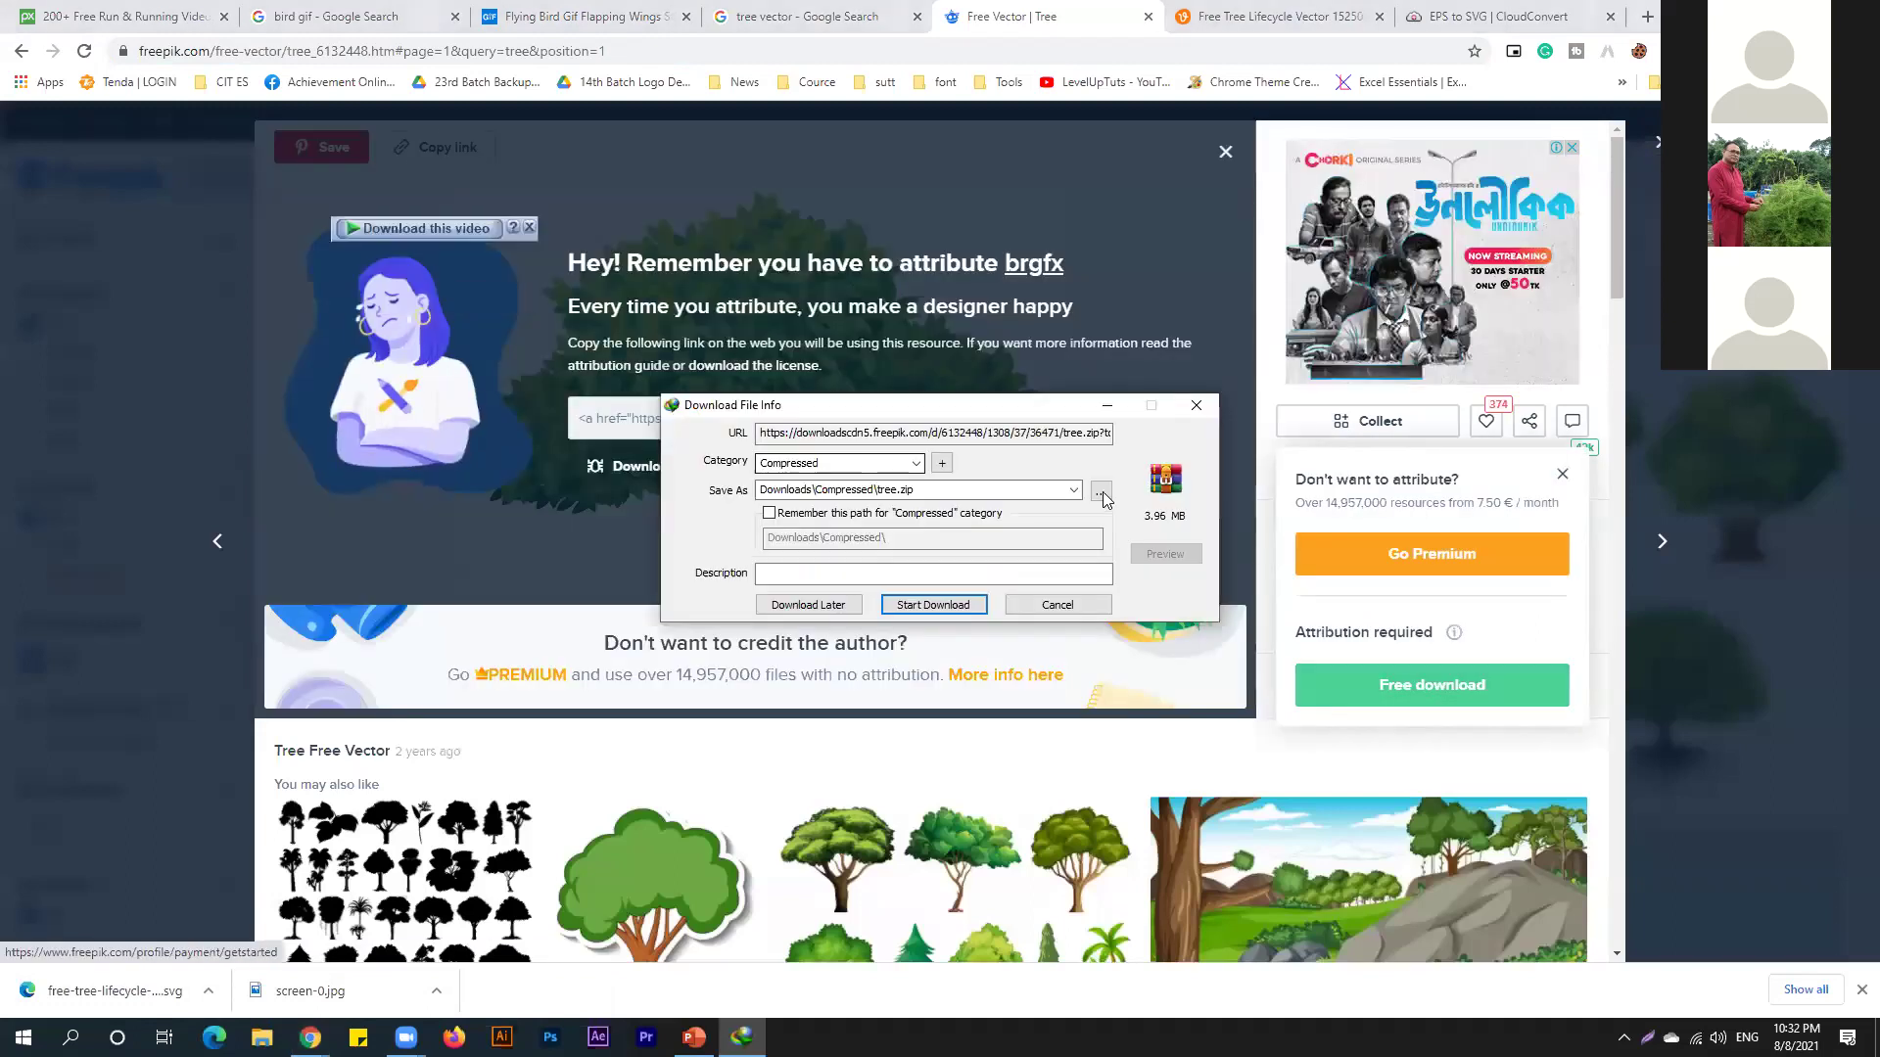
Set the Desktop as the save location for tree.zip and start the download.
left_click(1100, 491)
scroll(652, 421, "up", 2)
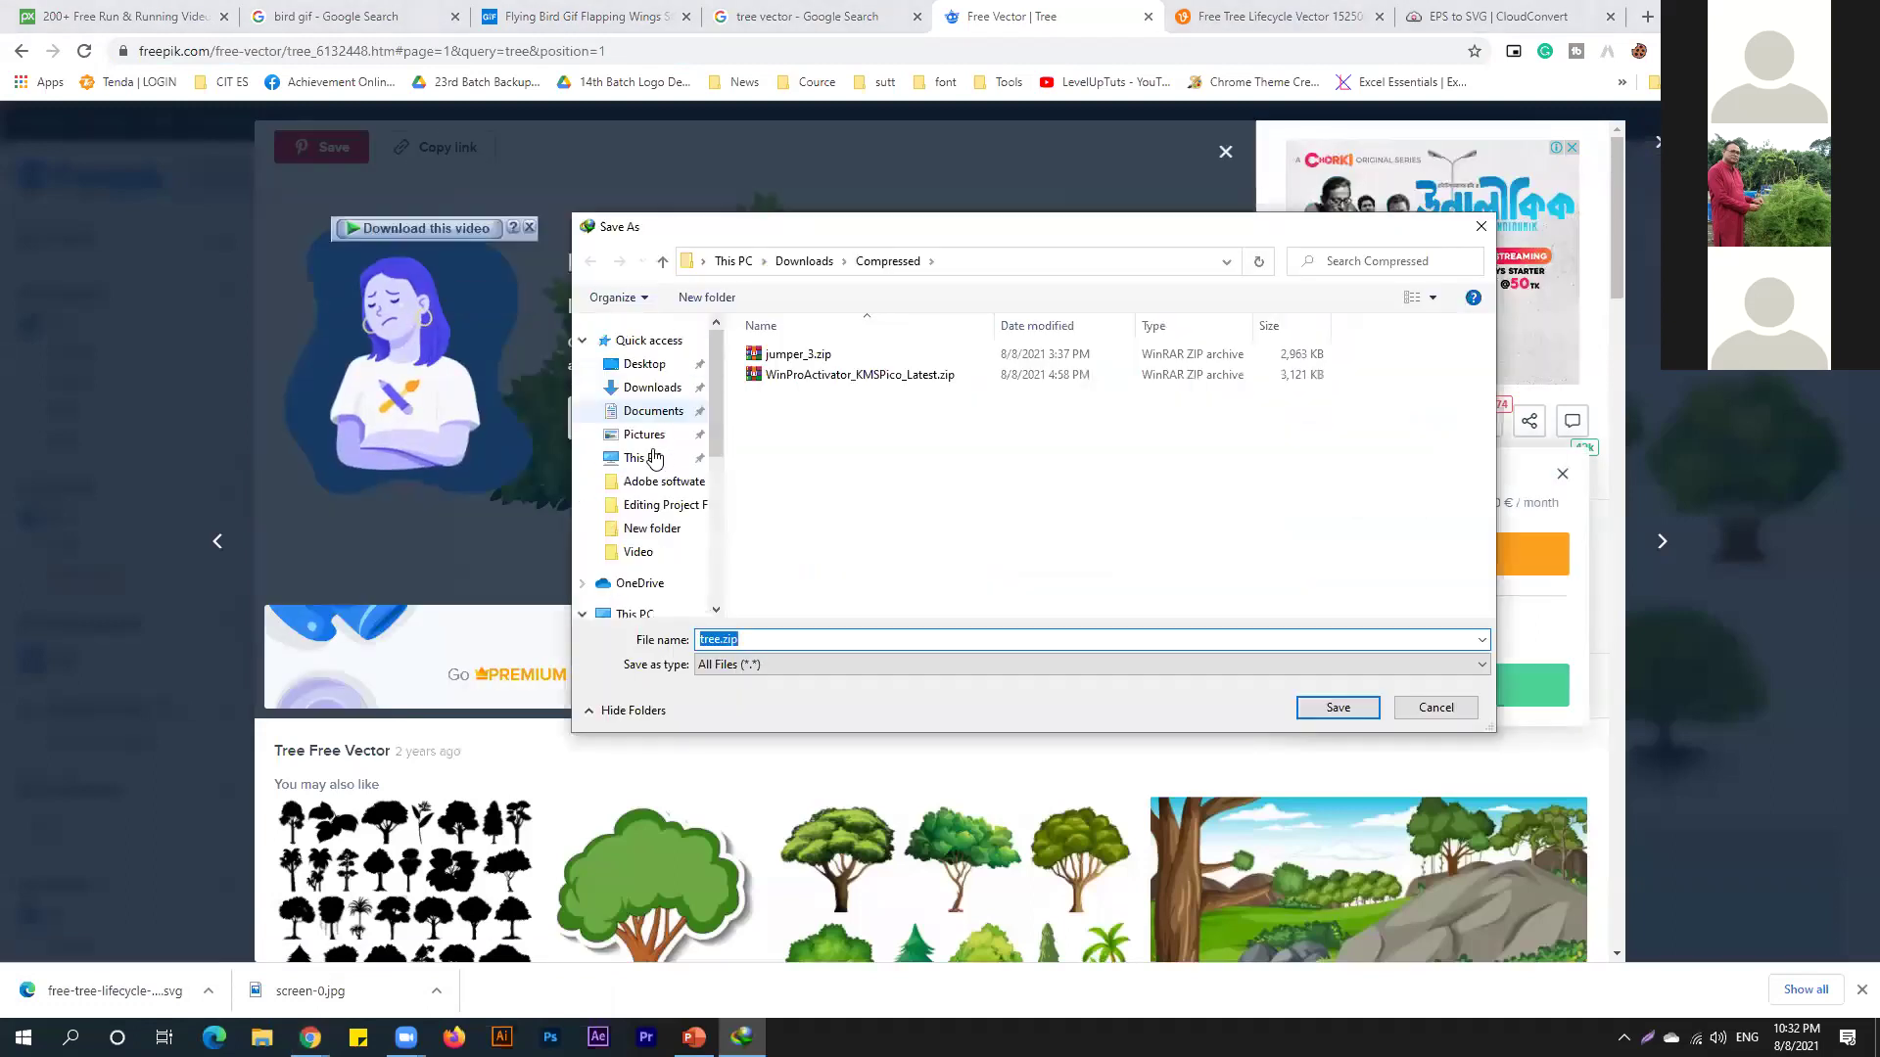
left_click(644, 364)
left_click(1359, 707)
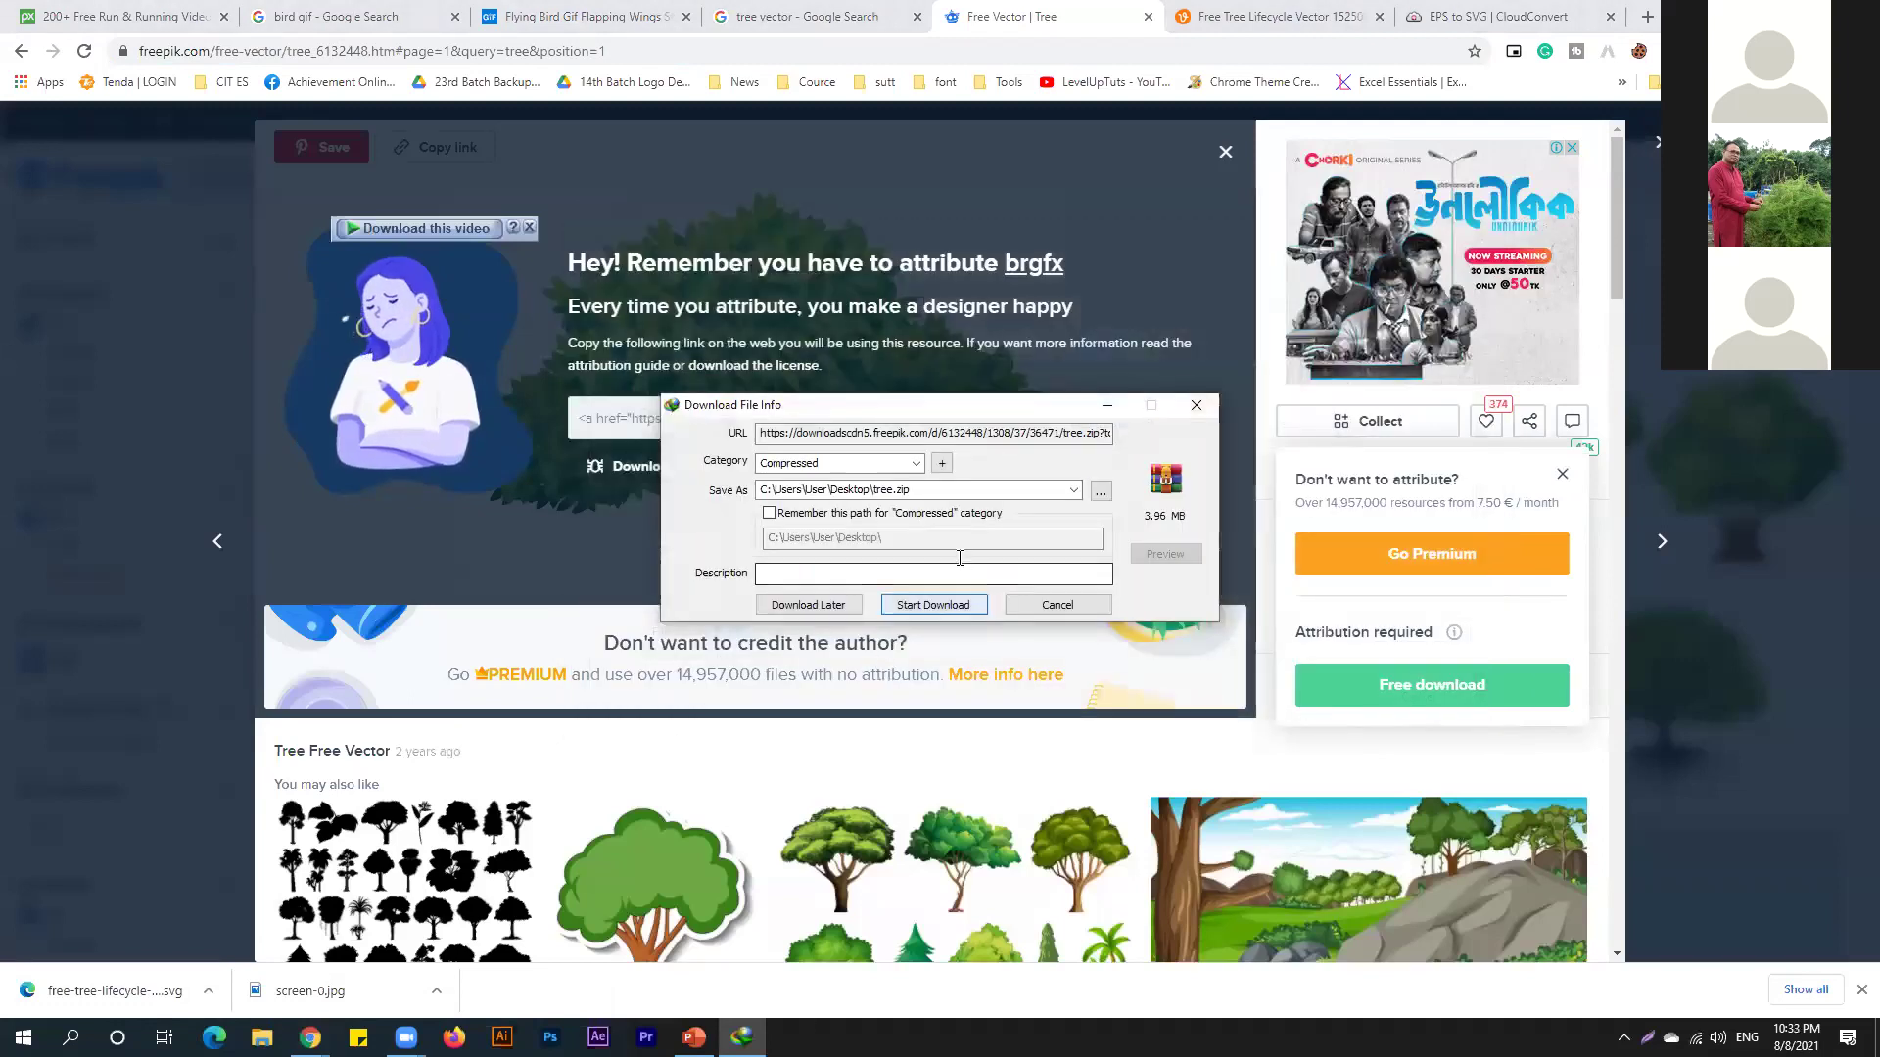
left_click(932, 601)
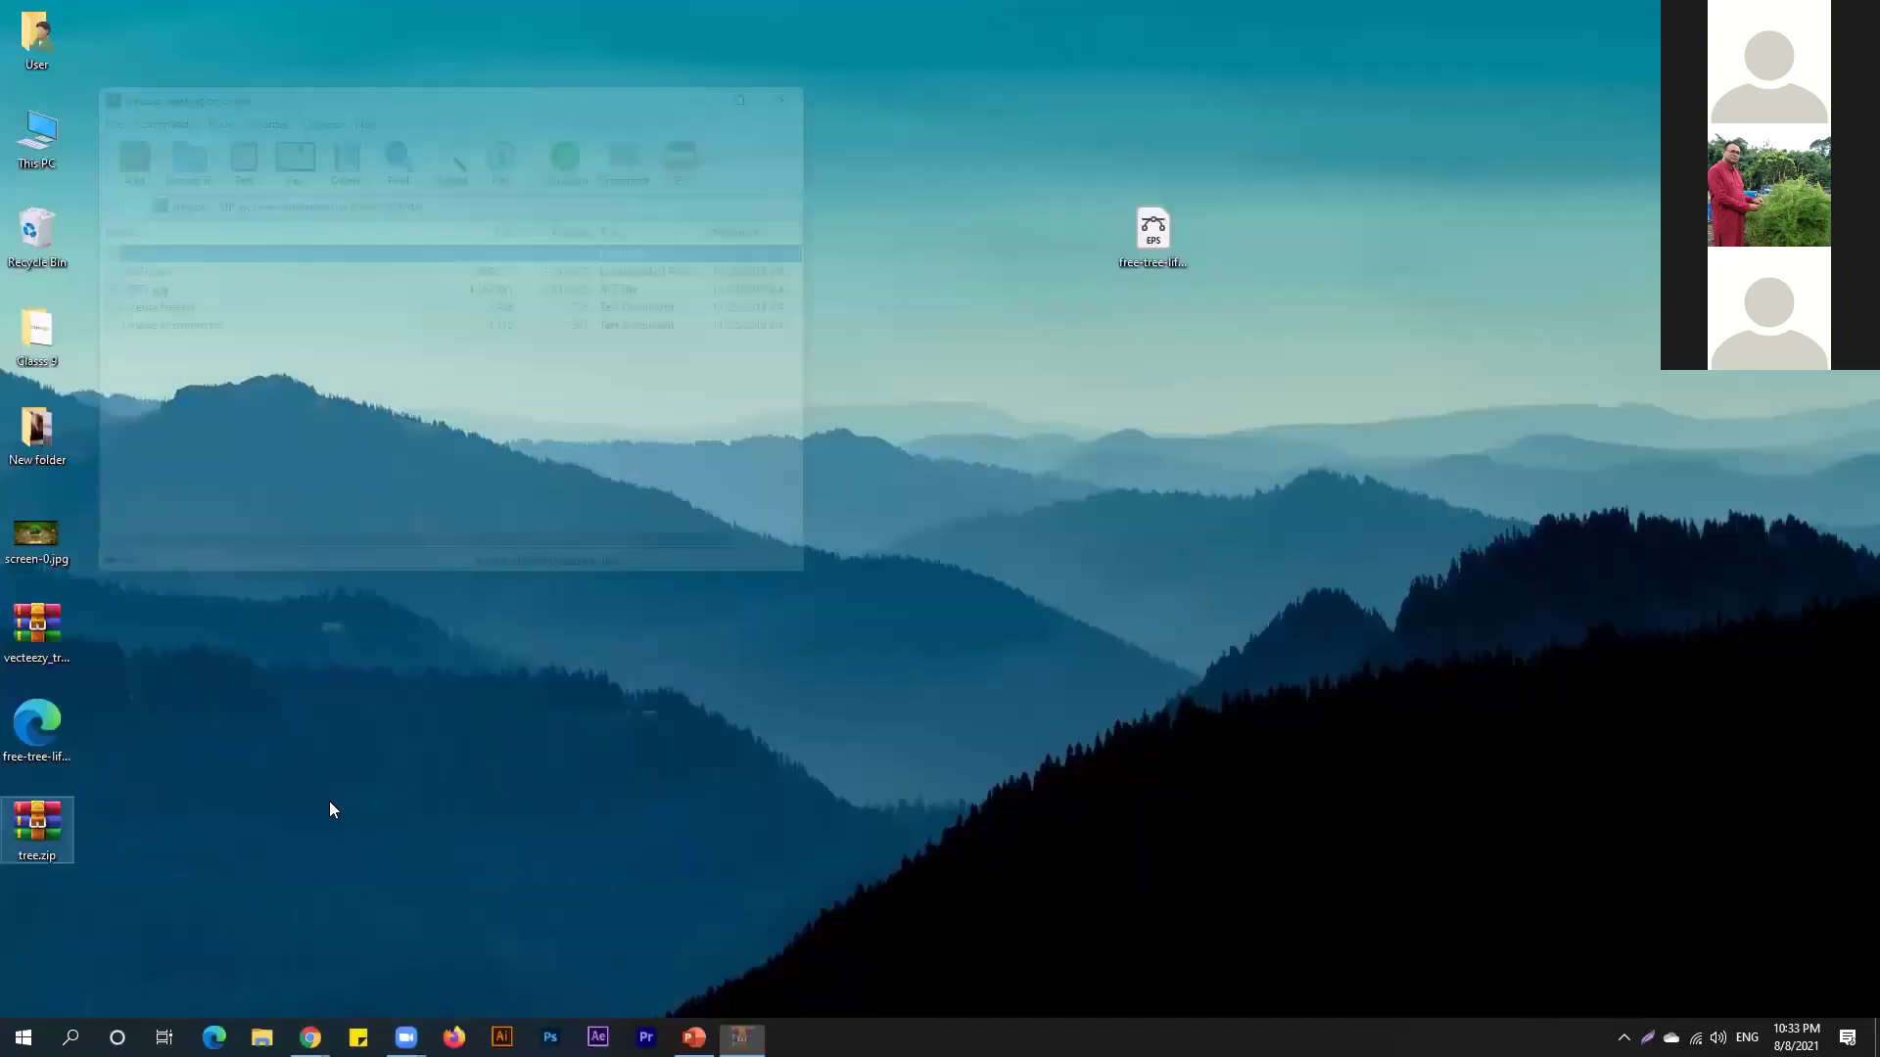
Extract 36471.eps from tree.zip to the desktop and convert it to SVG on the CloudConvert page in Chrome.
left_click_drag(144, 270, 1077, 397)
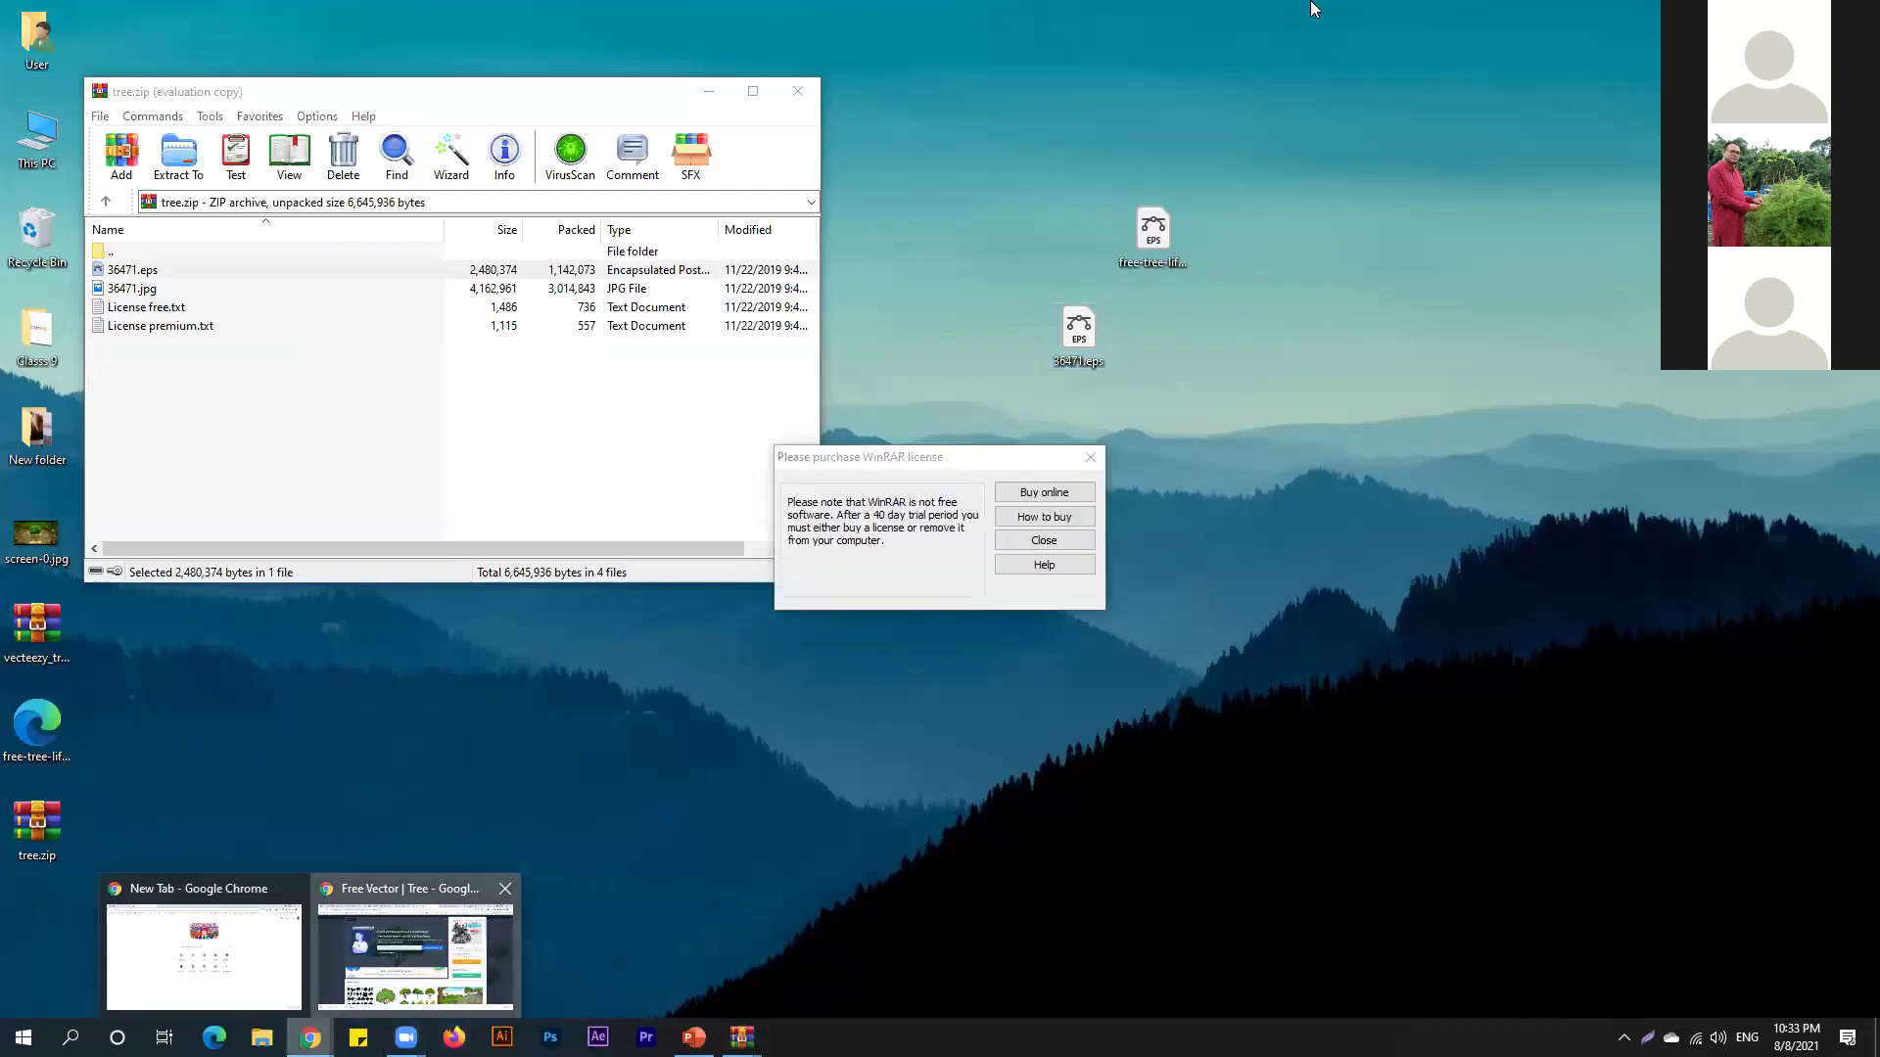
left_click(414, 954)
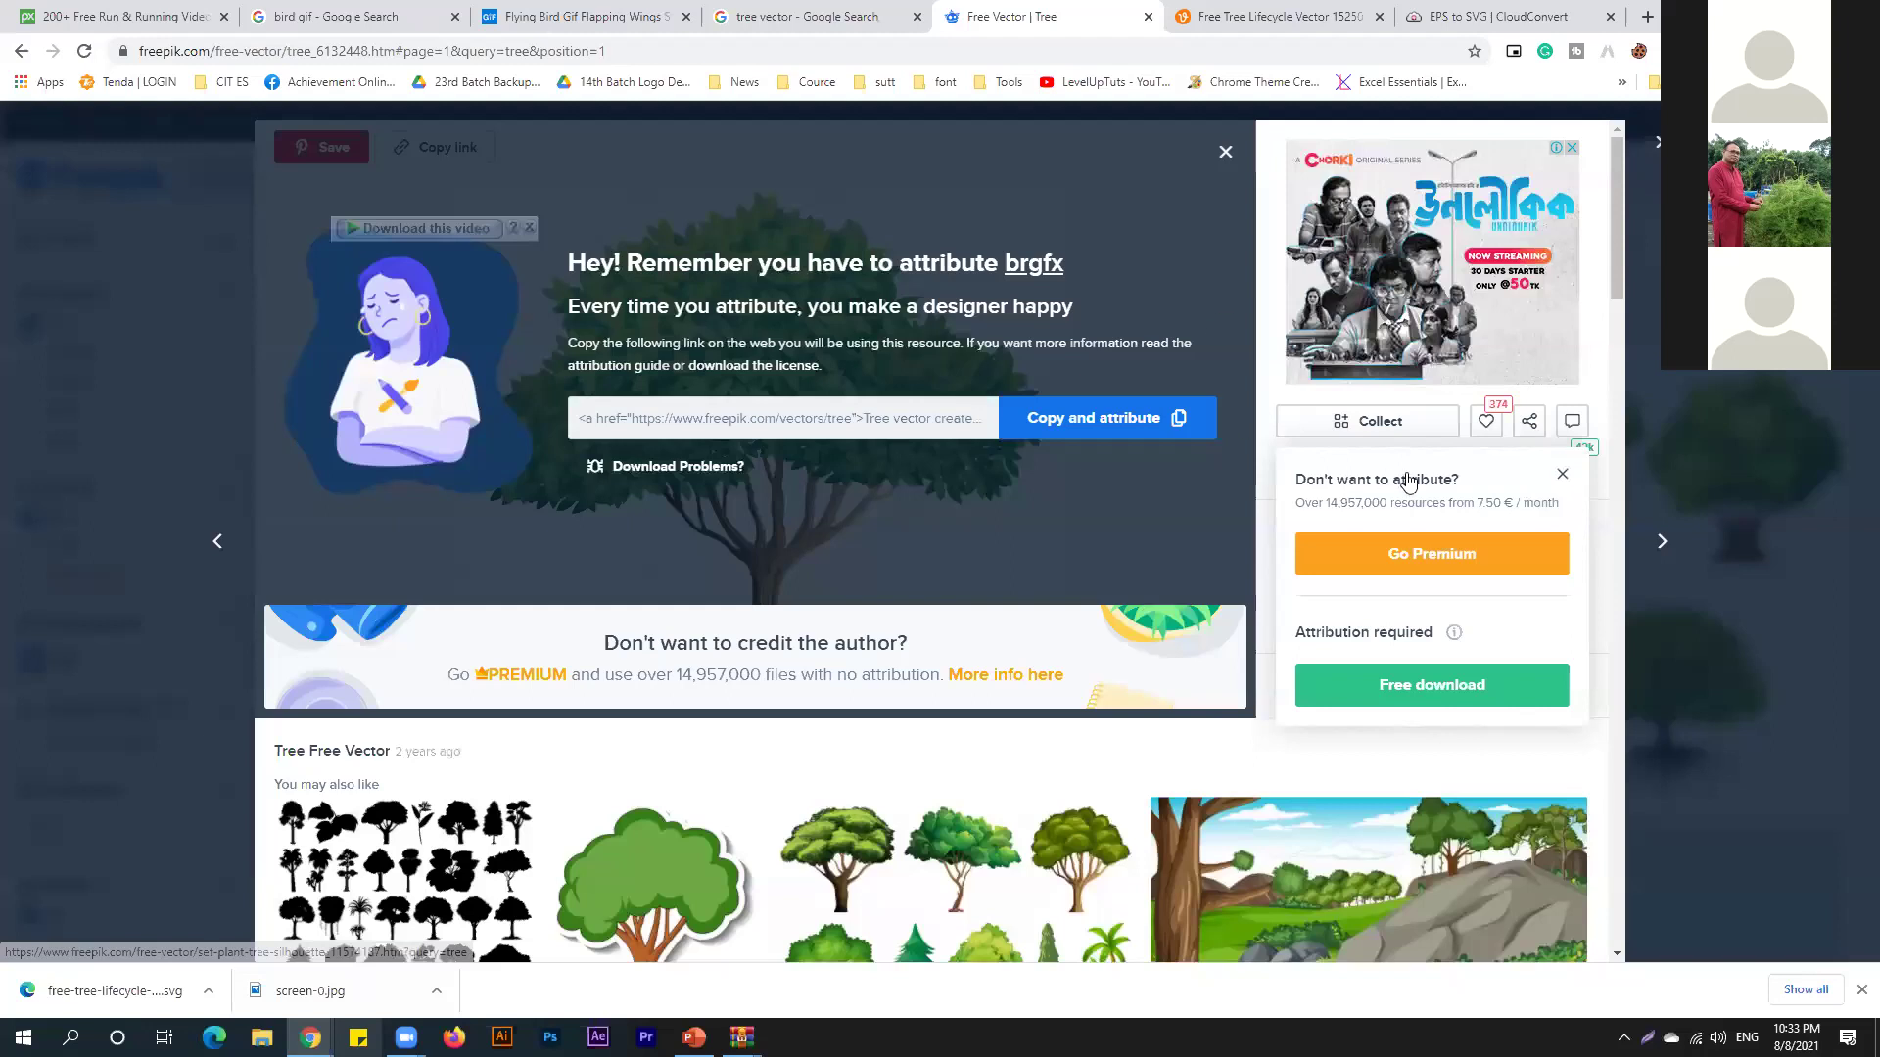
key("ctrl+Tab")
key("ctrl+Tab")
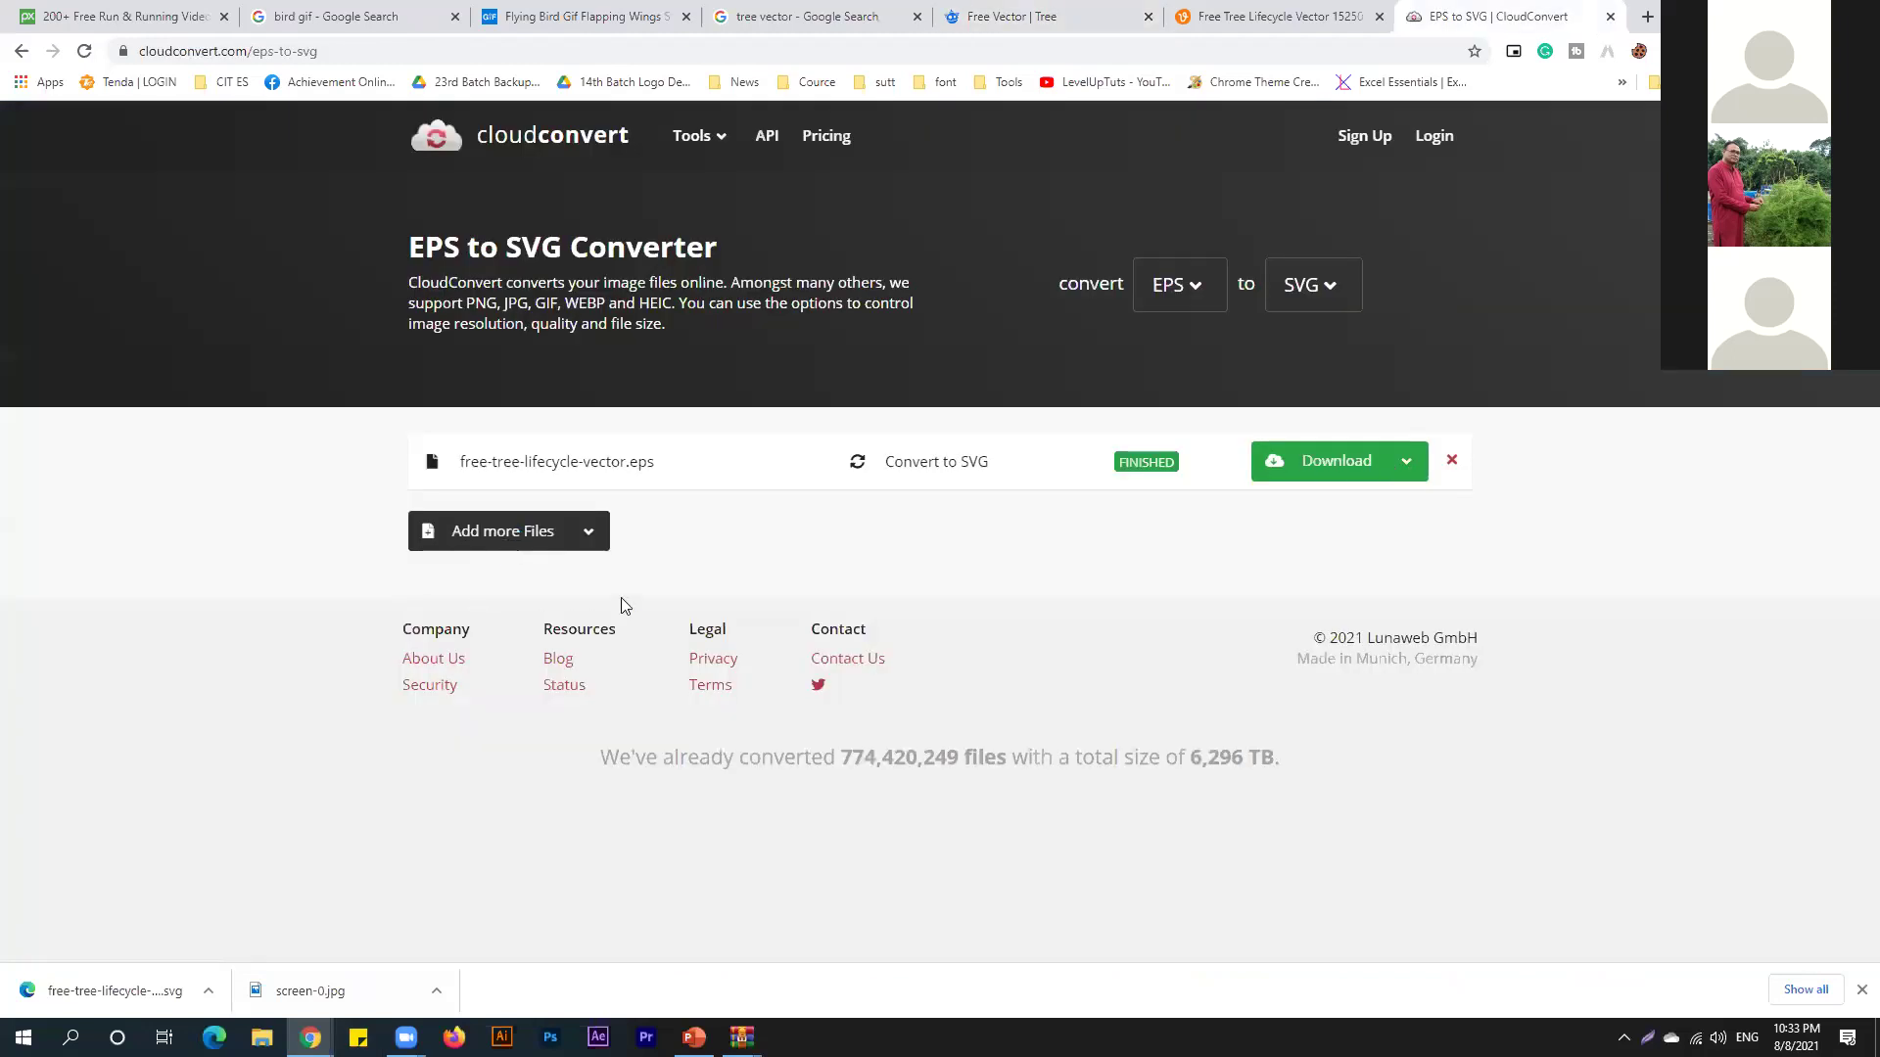
key("ctrl+o")
key("Return")
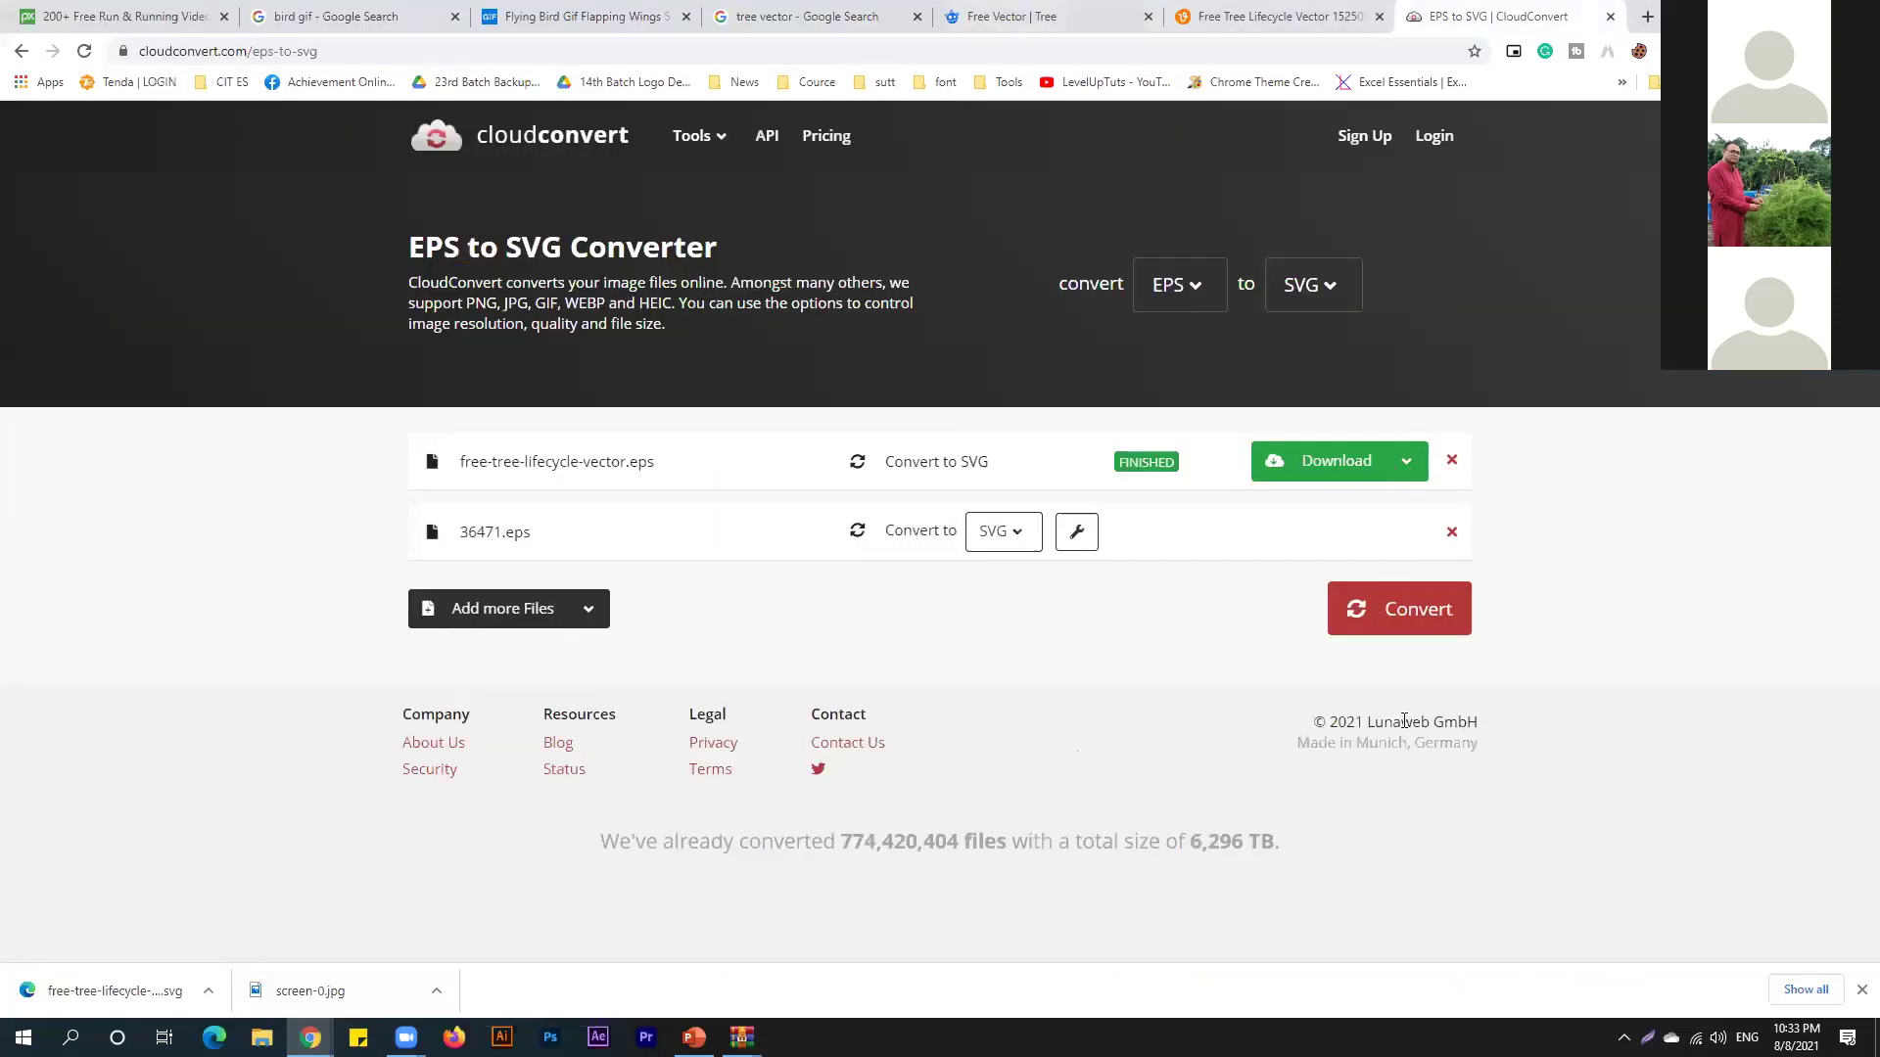
left_click(1356, 624)
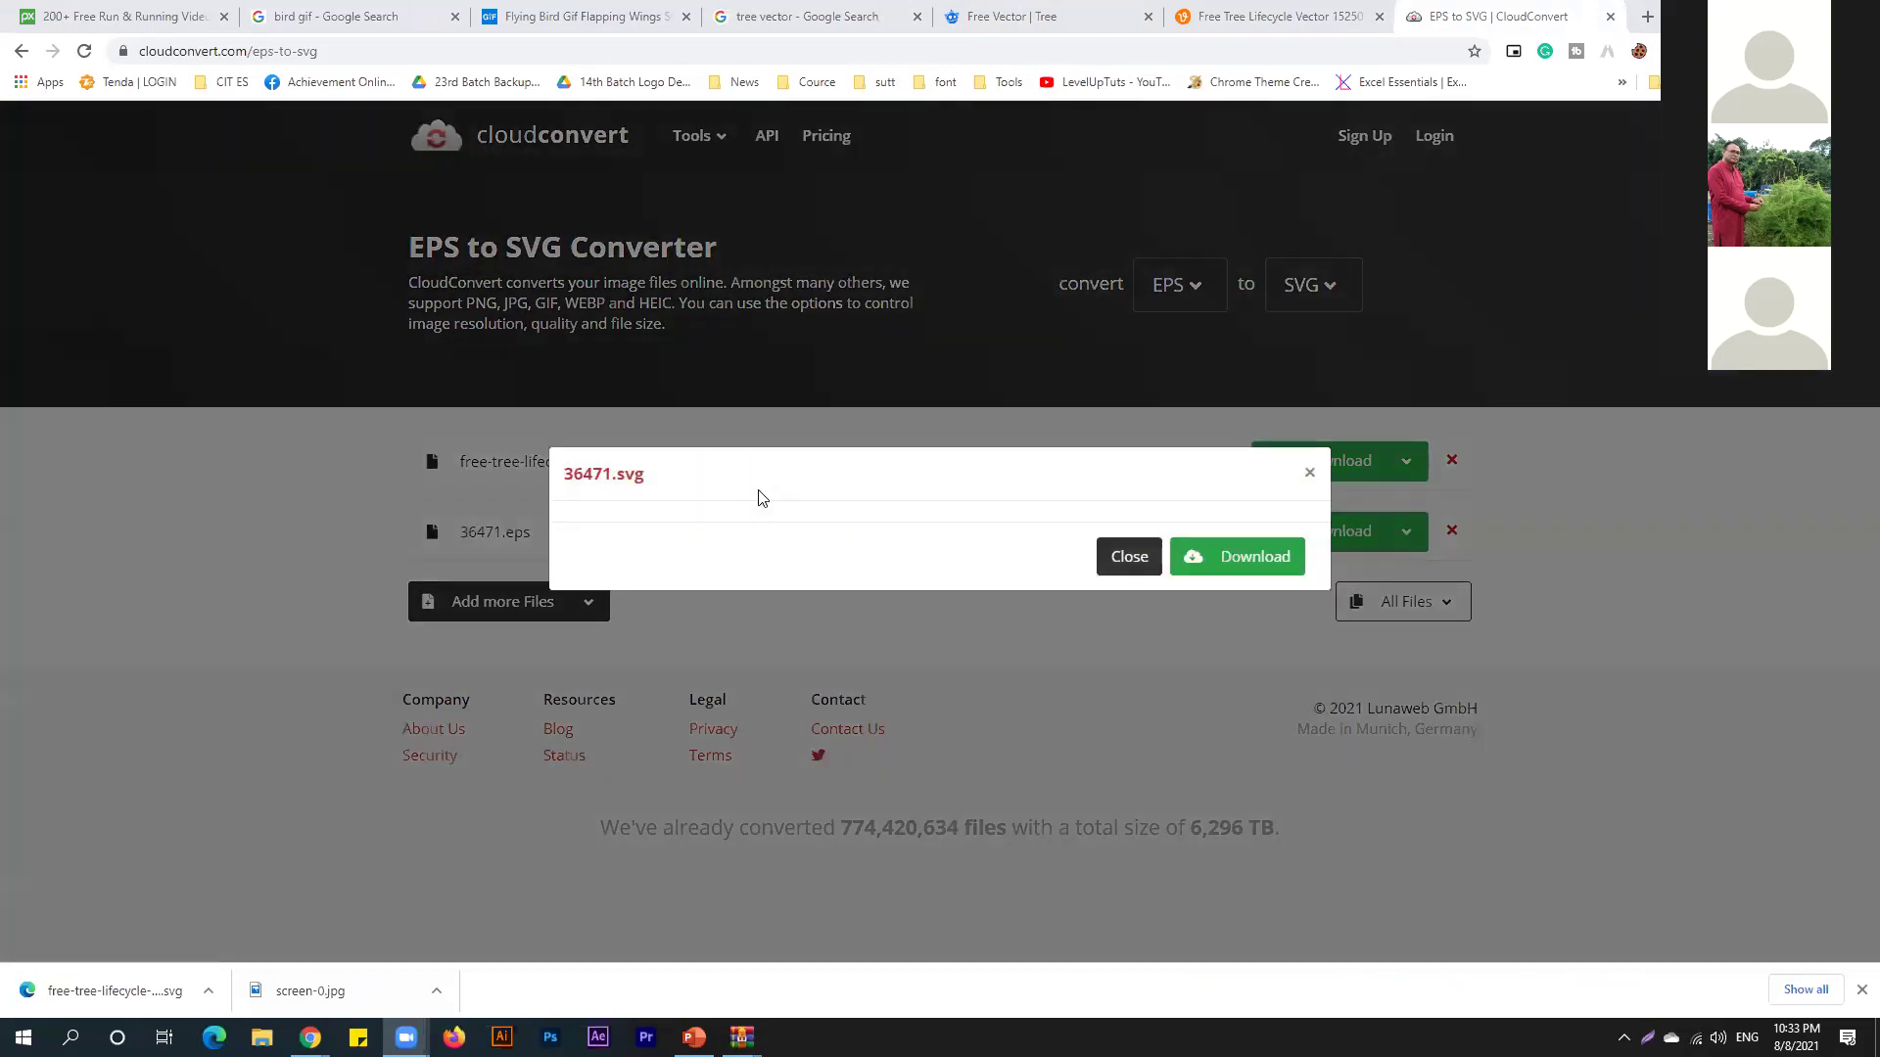
Save the converted 36471.svg to the Desktop and insert it on slide 5 in PowerPoint in place of the lifecycle graphic.
left_click(1236, 566)
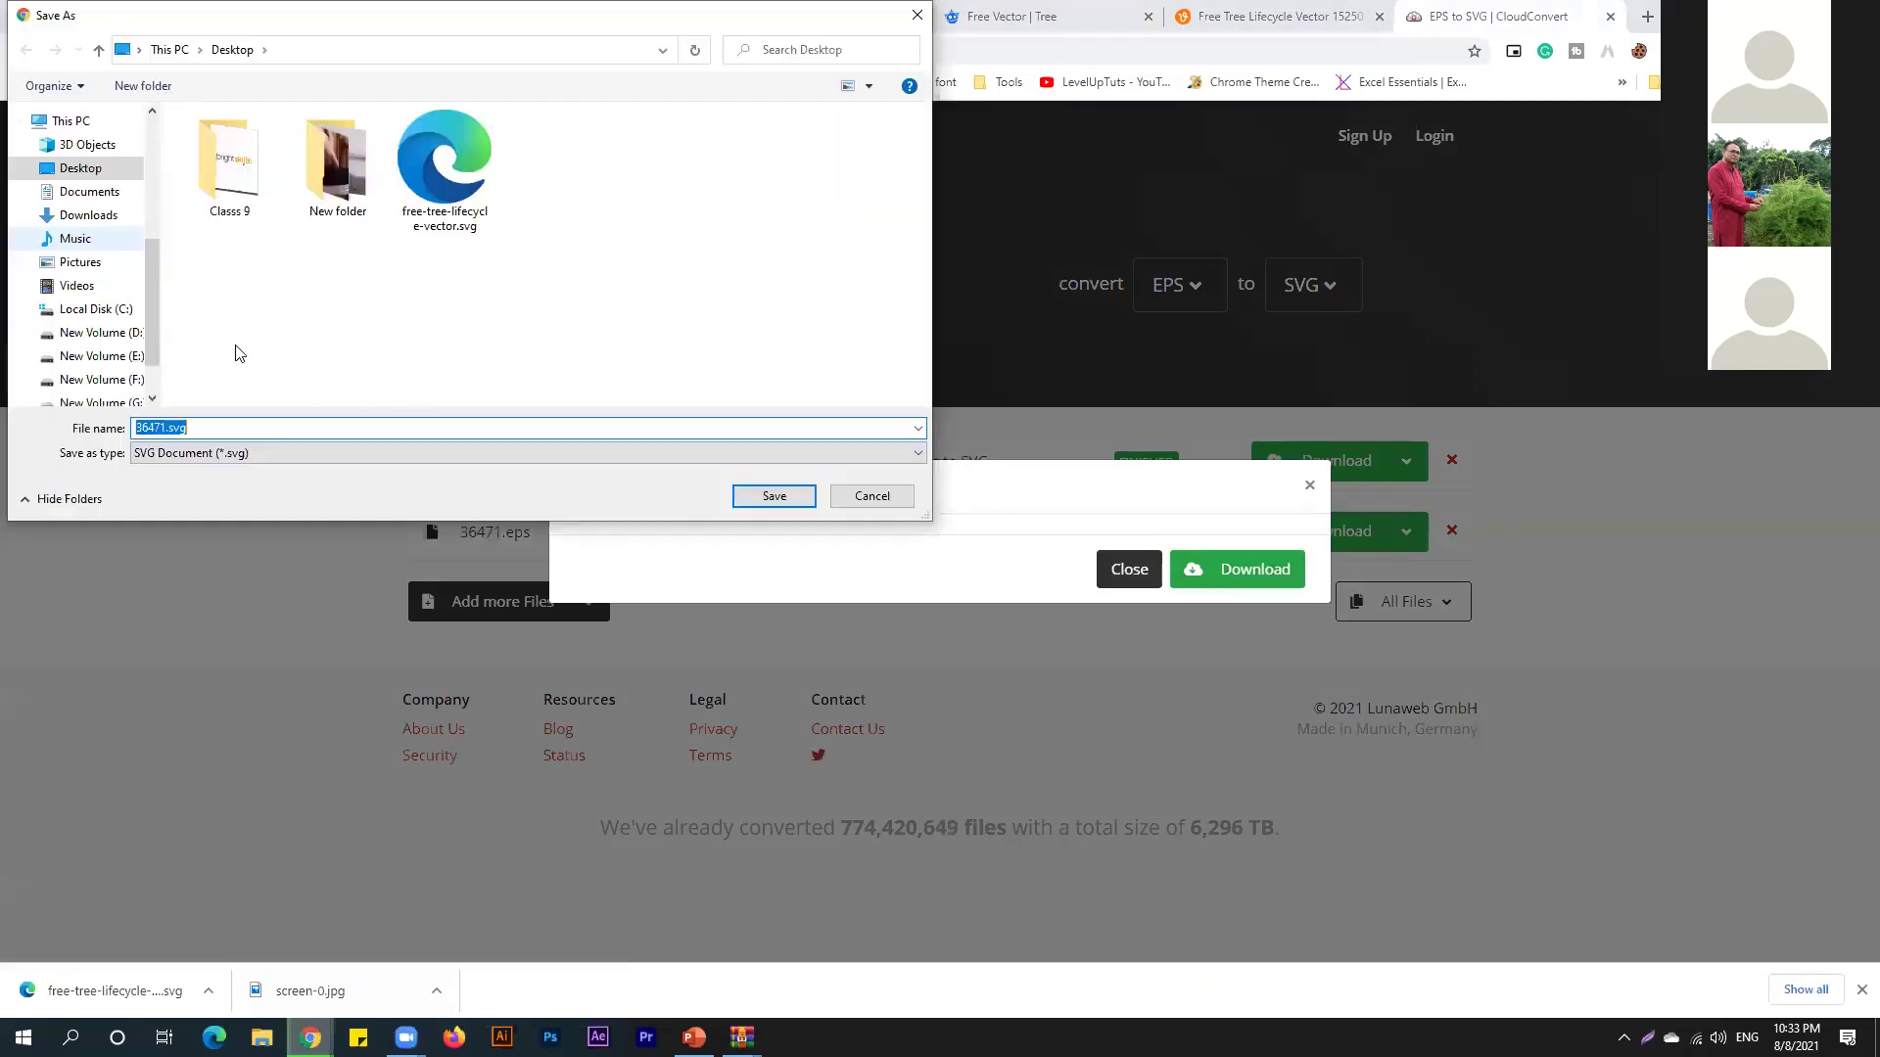
key("alt+Tab")
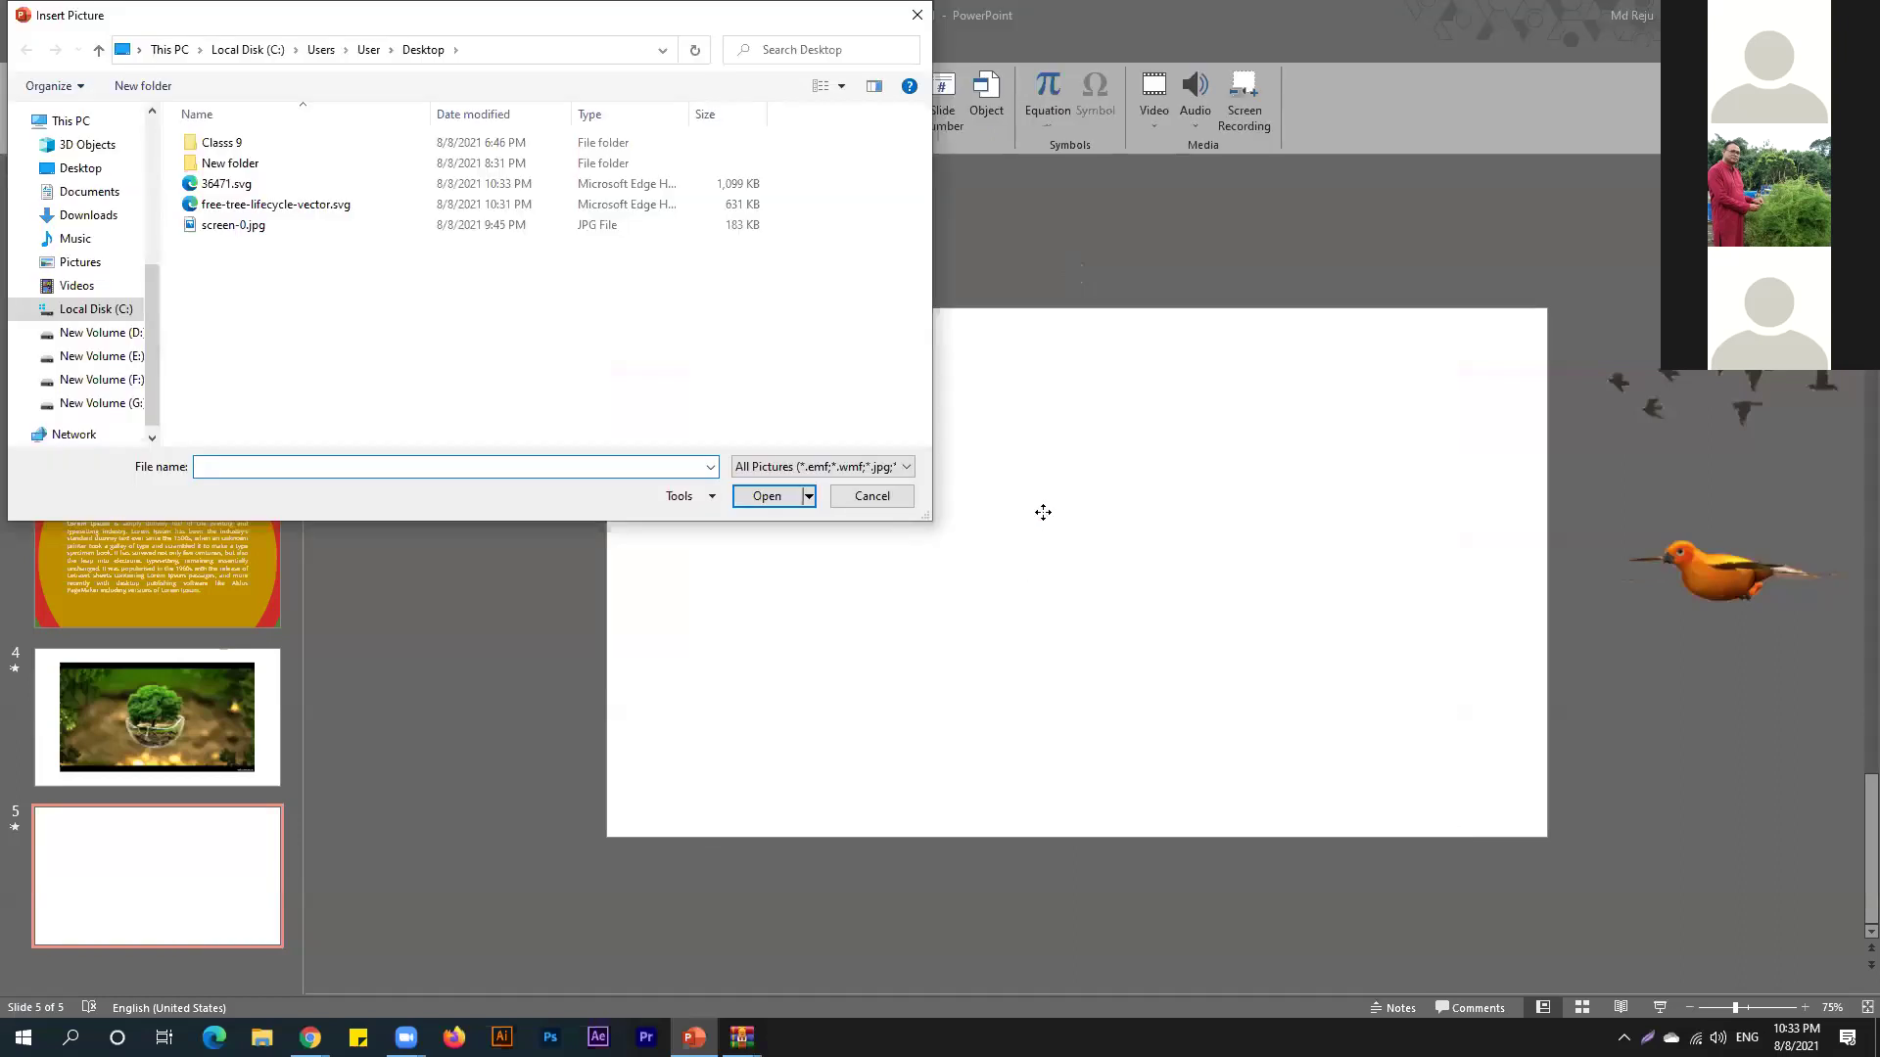
key("Escape")
key("ctrl+z")
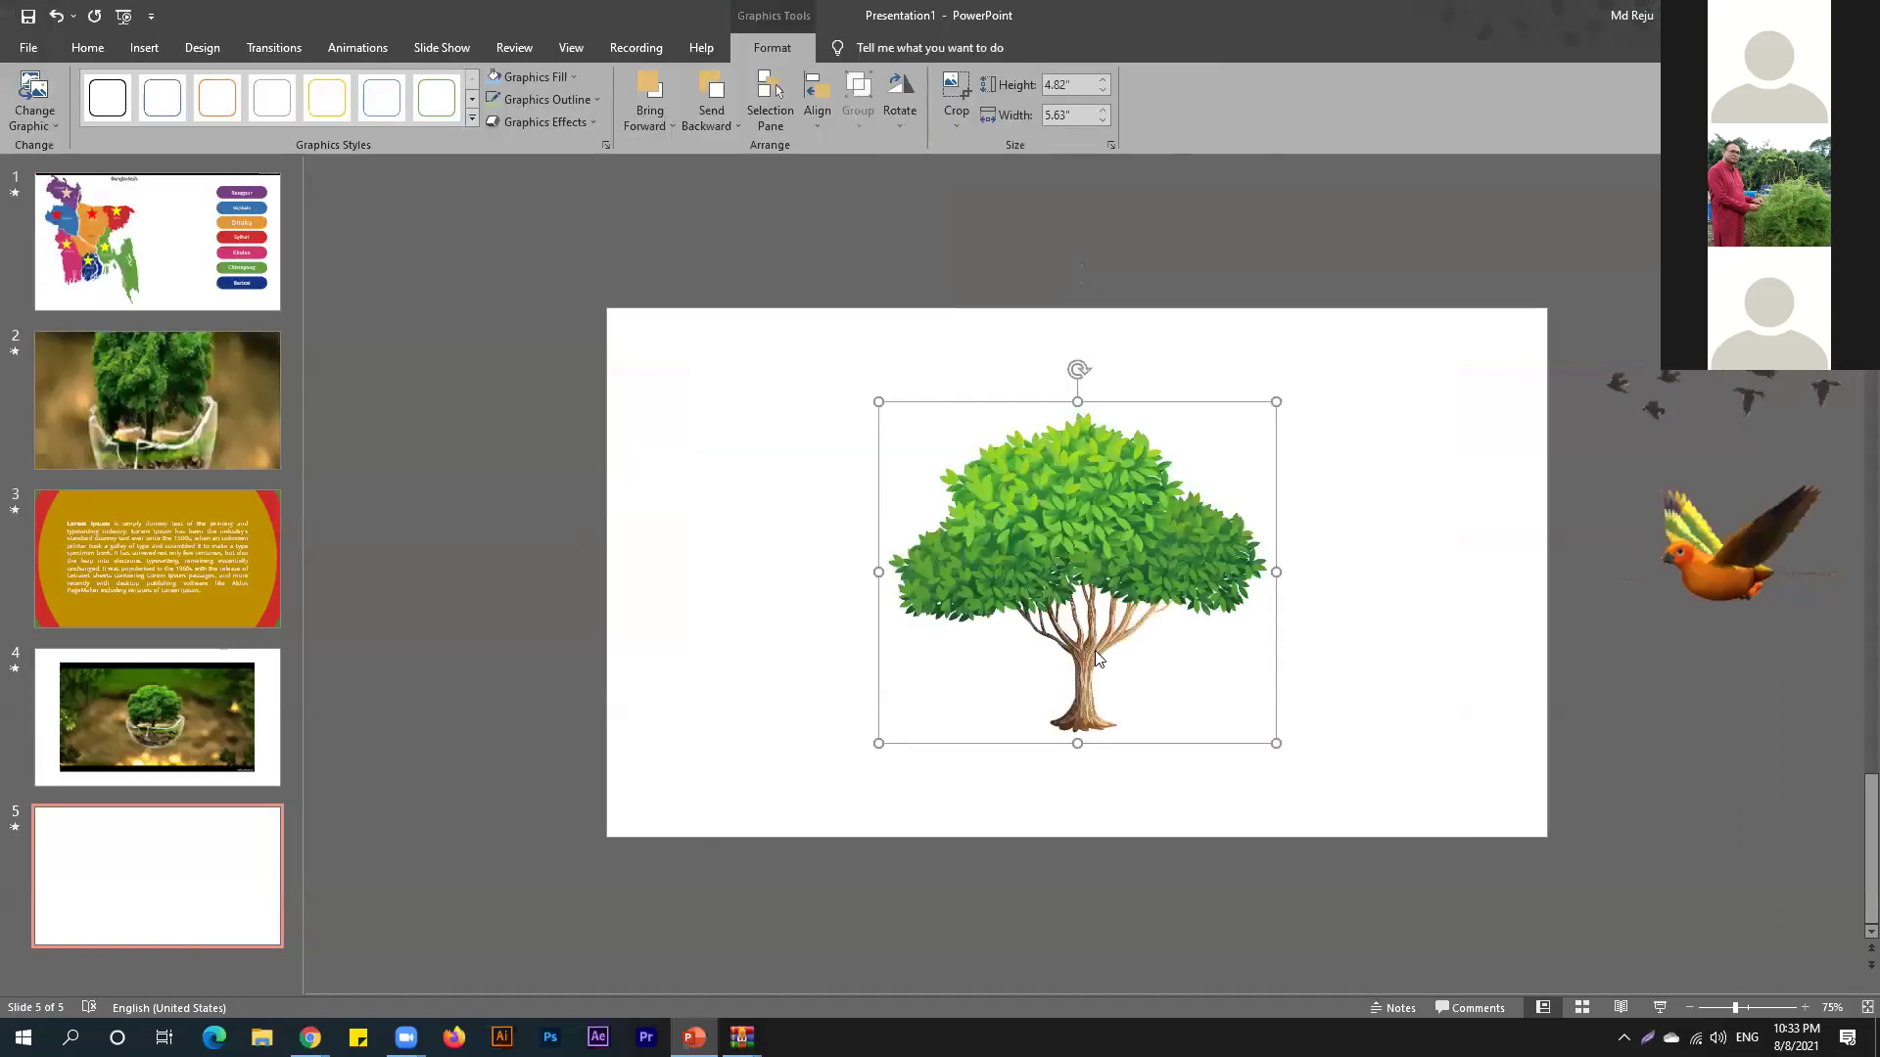
Check the SVG tree's grouping options and move the graphic around the centre of slide 5.
right_click(1046, 511)
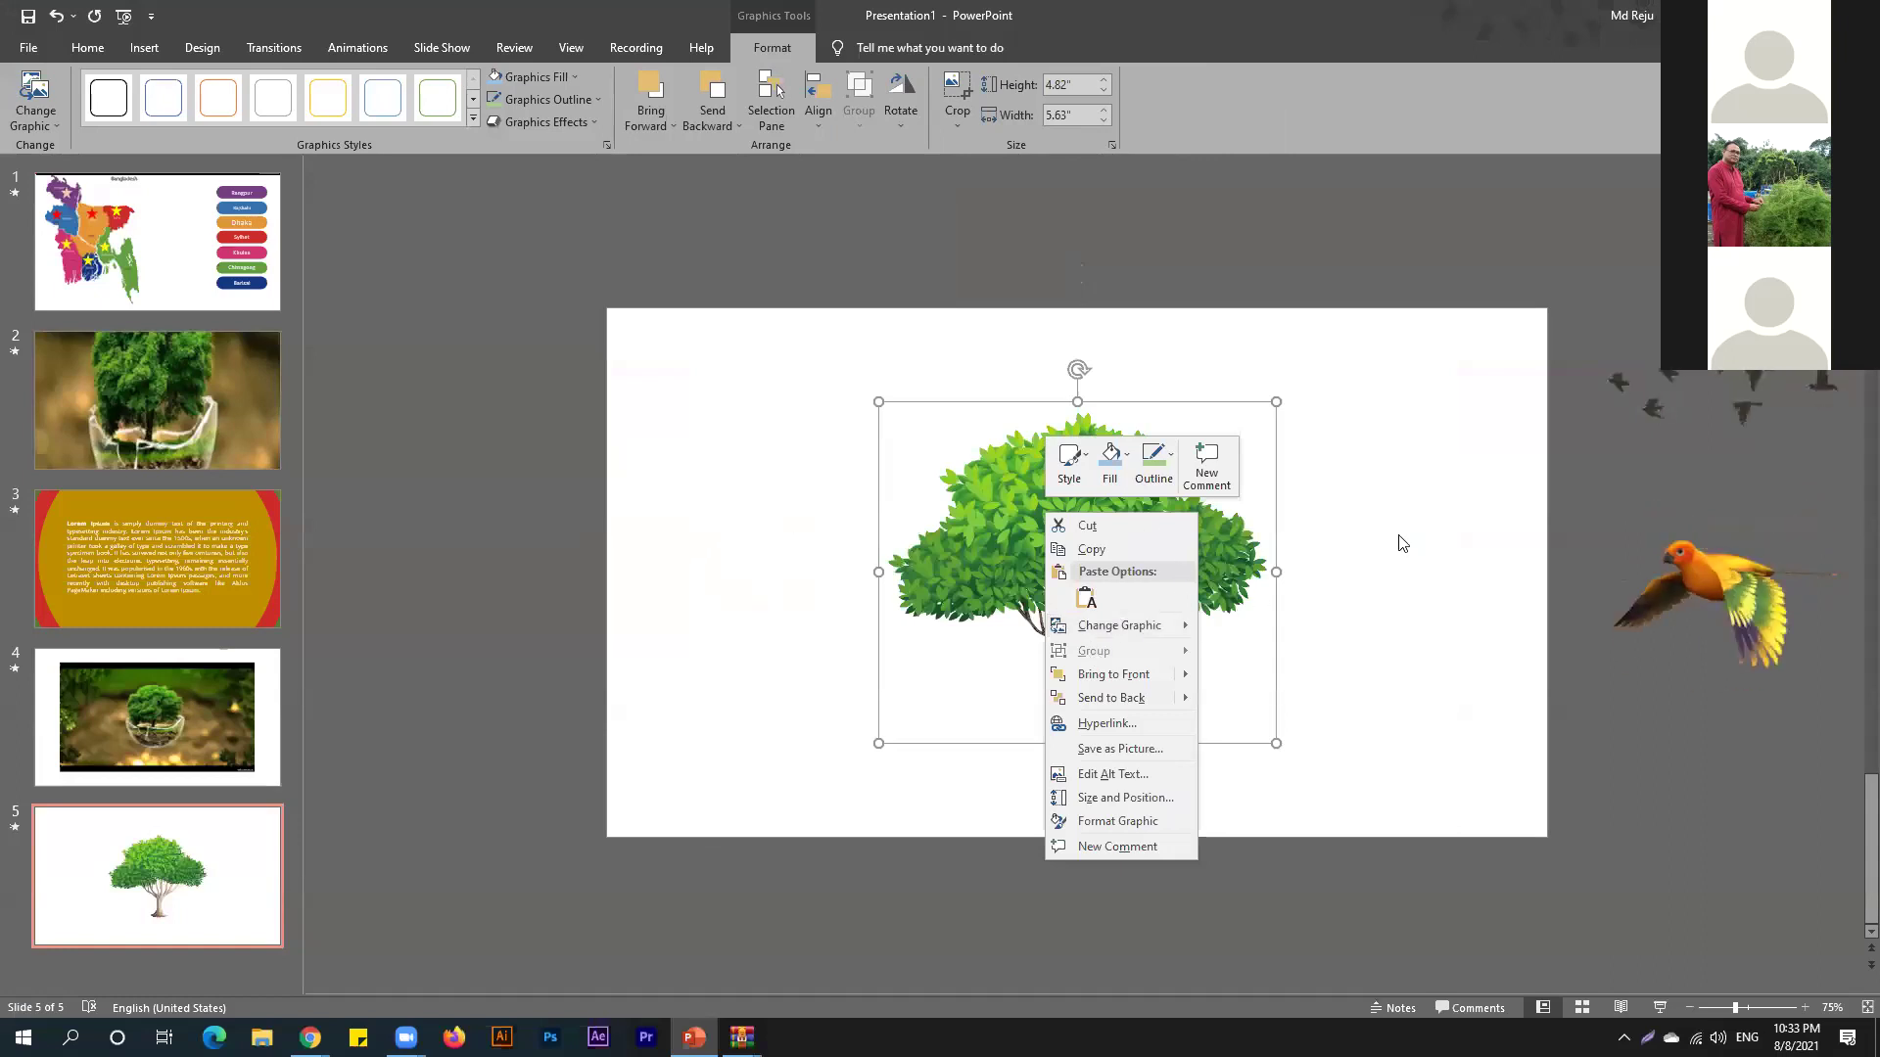
left_click(1115, 532)
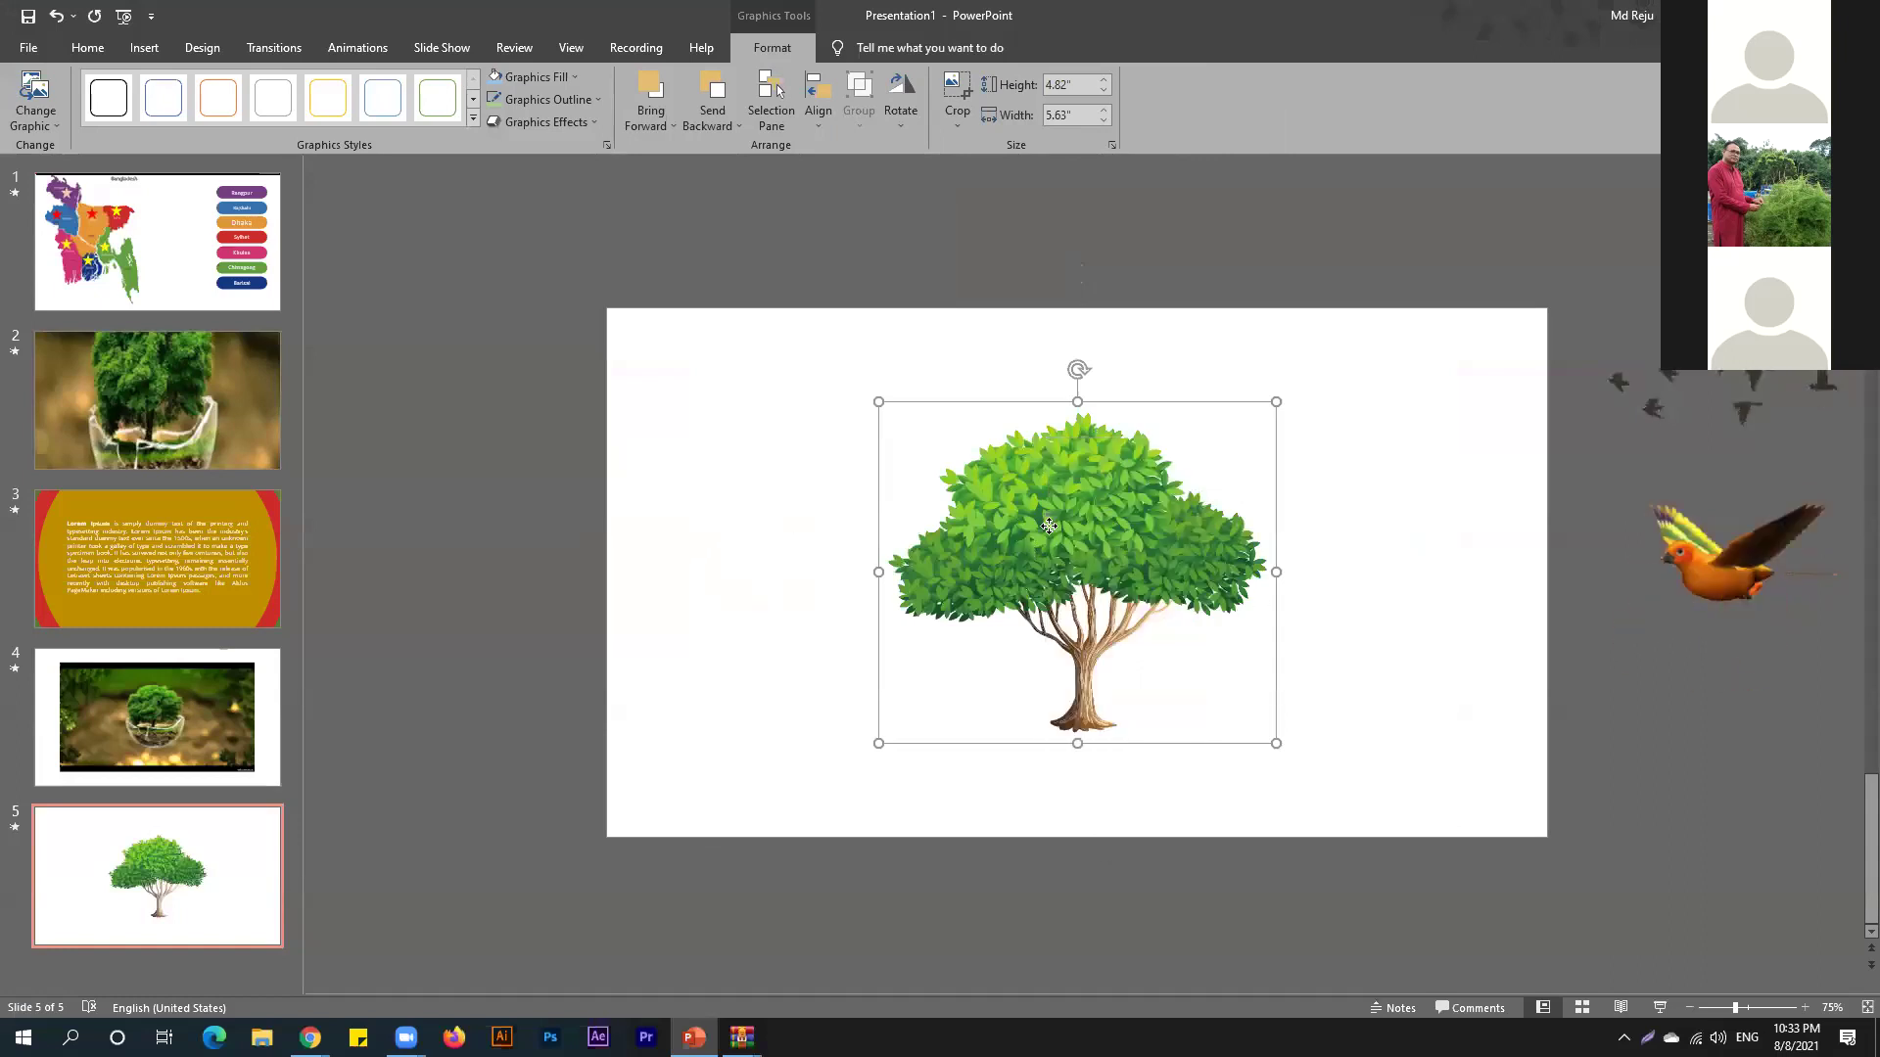
left_click_drag(1031, 548, 991, 752)
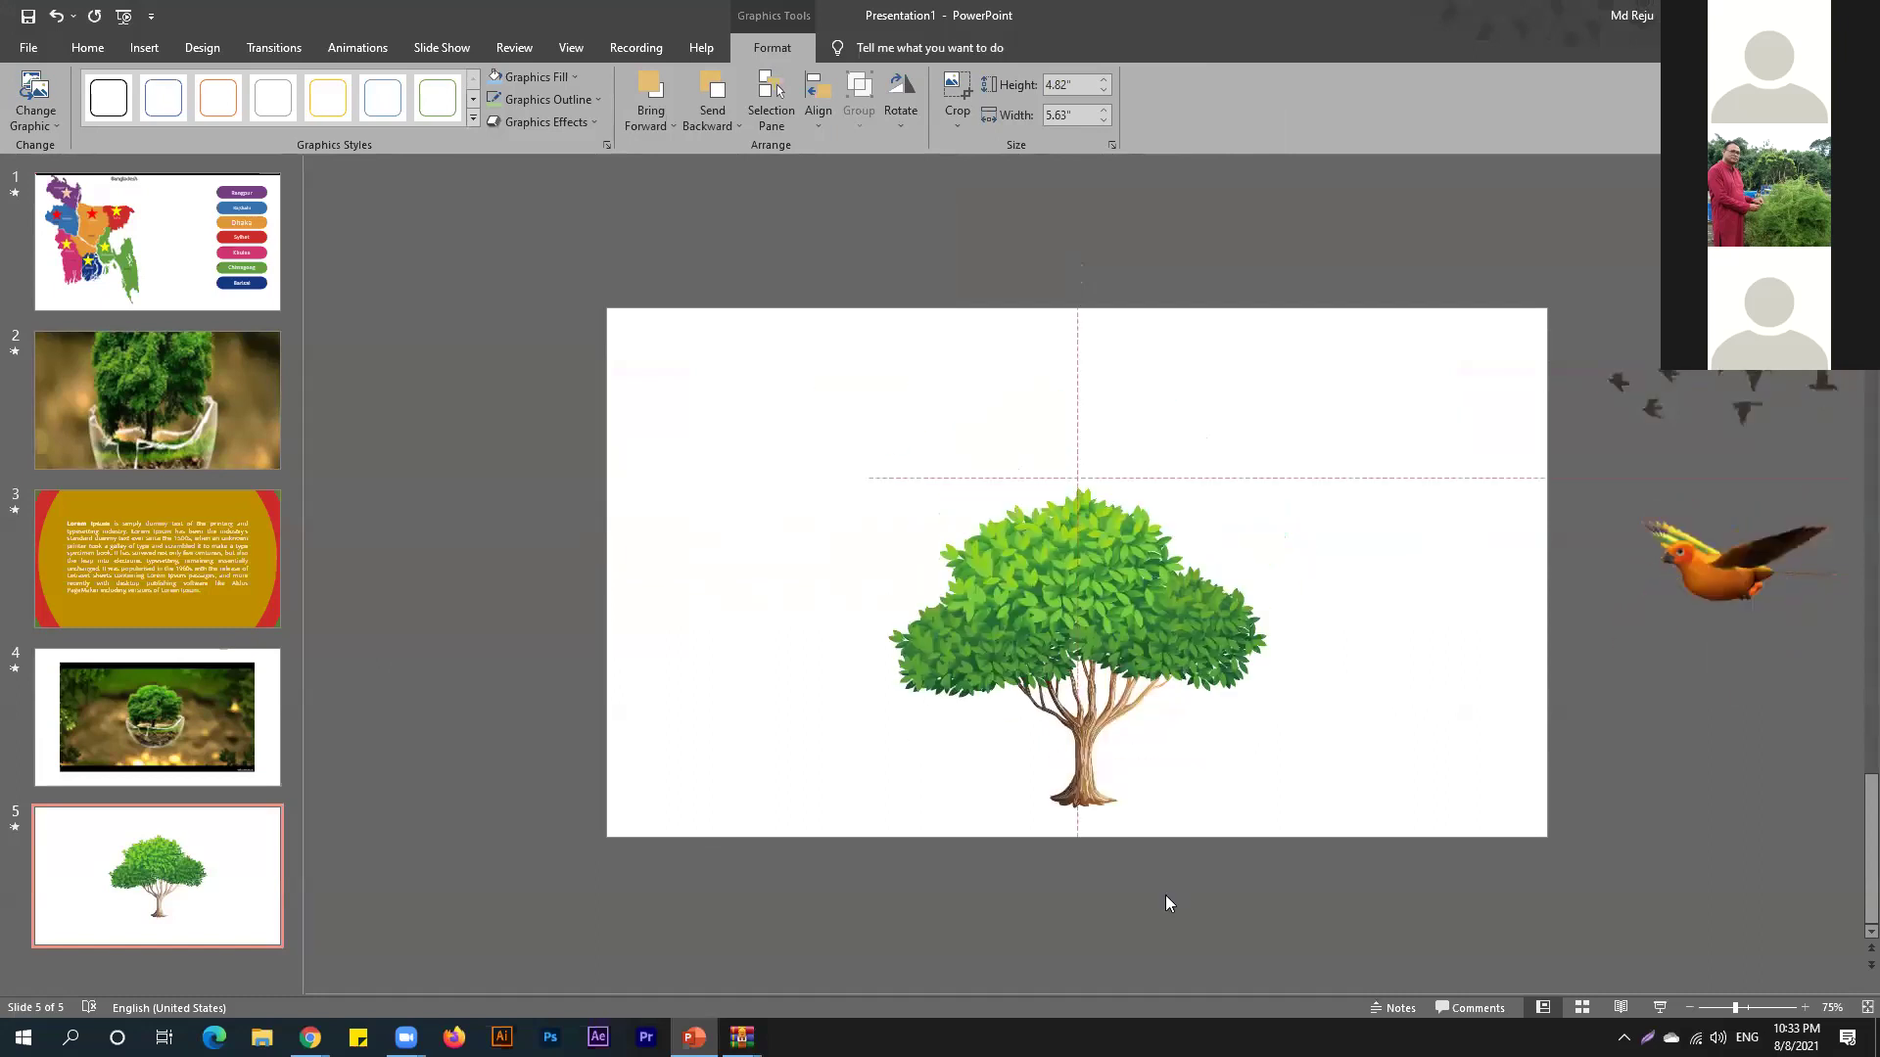
left_click_drag(1165, 895, 1165, 894)
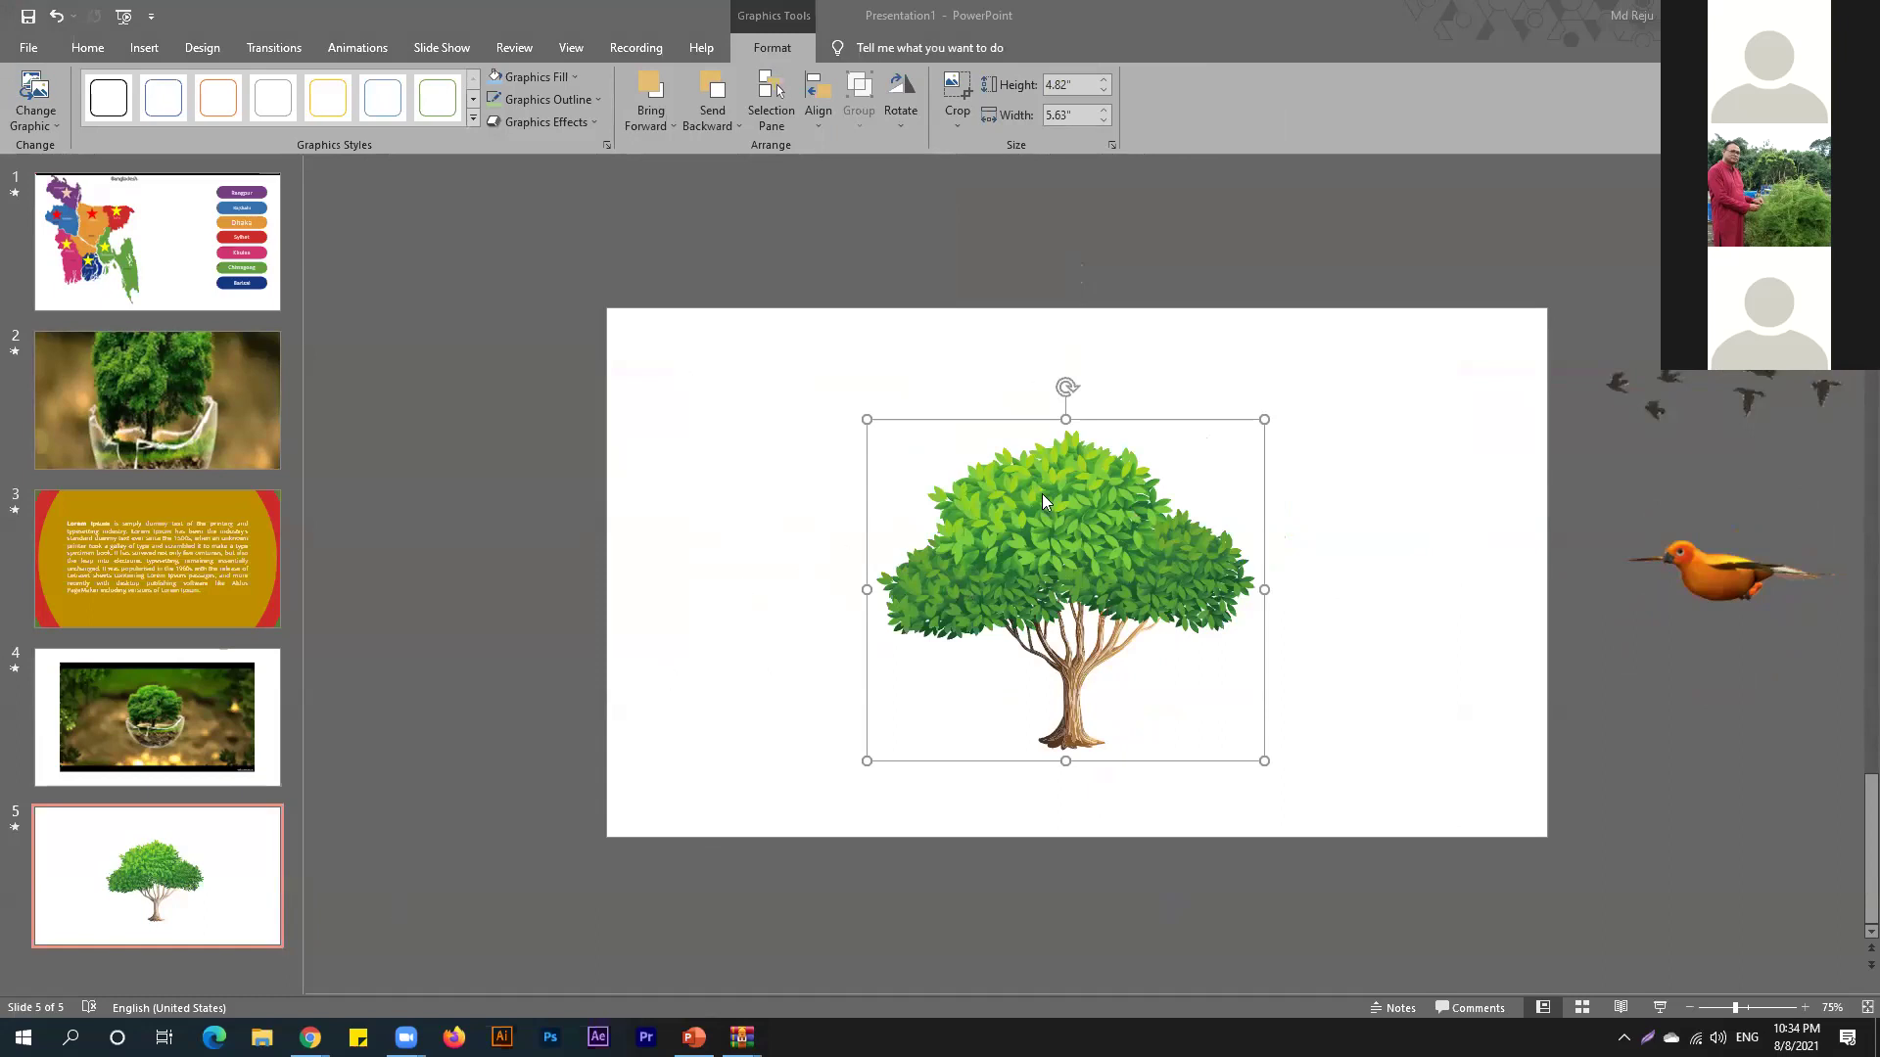
left_click(1066, 520)
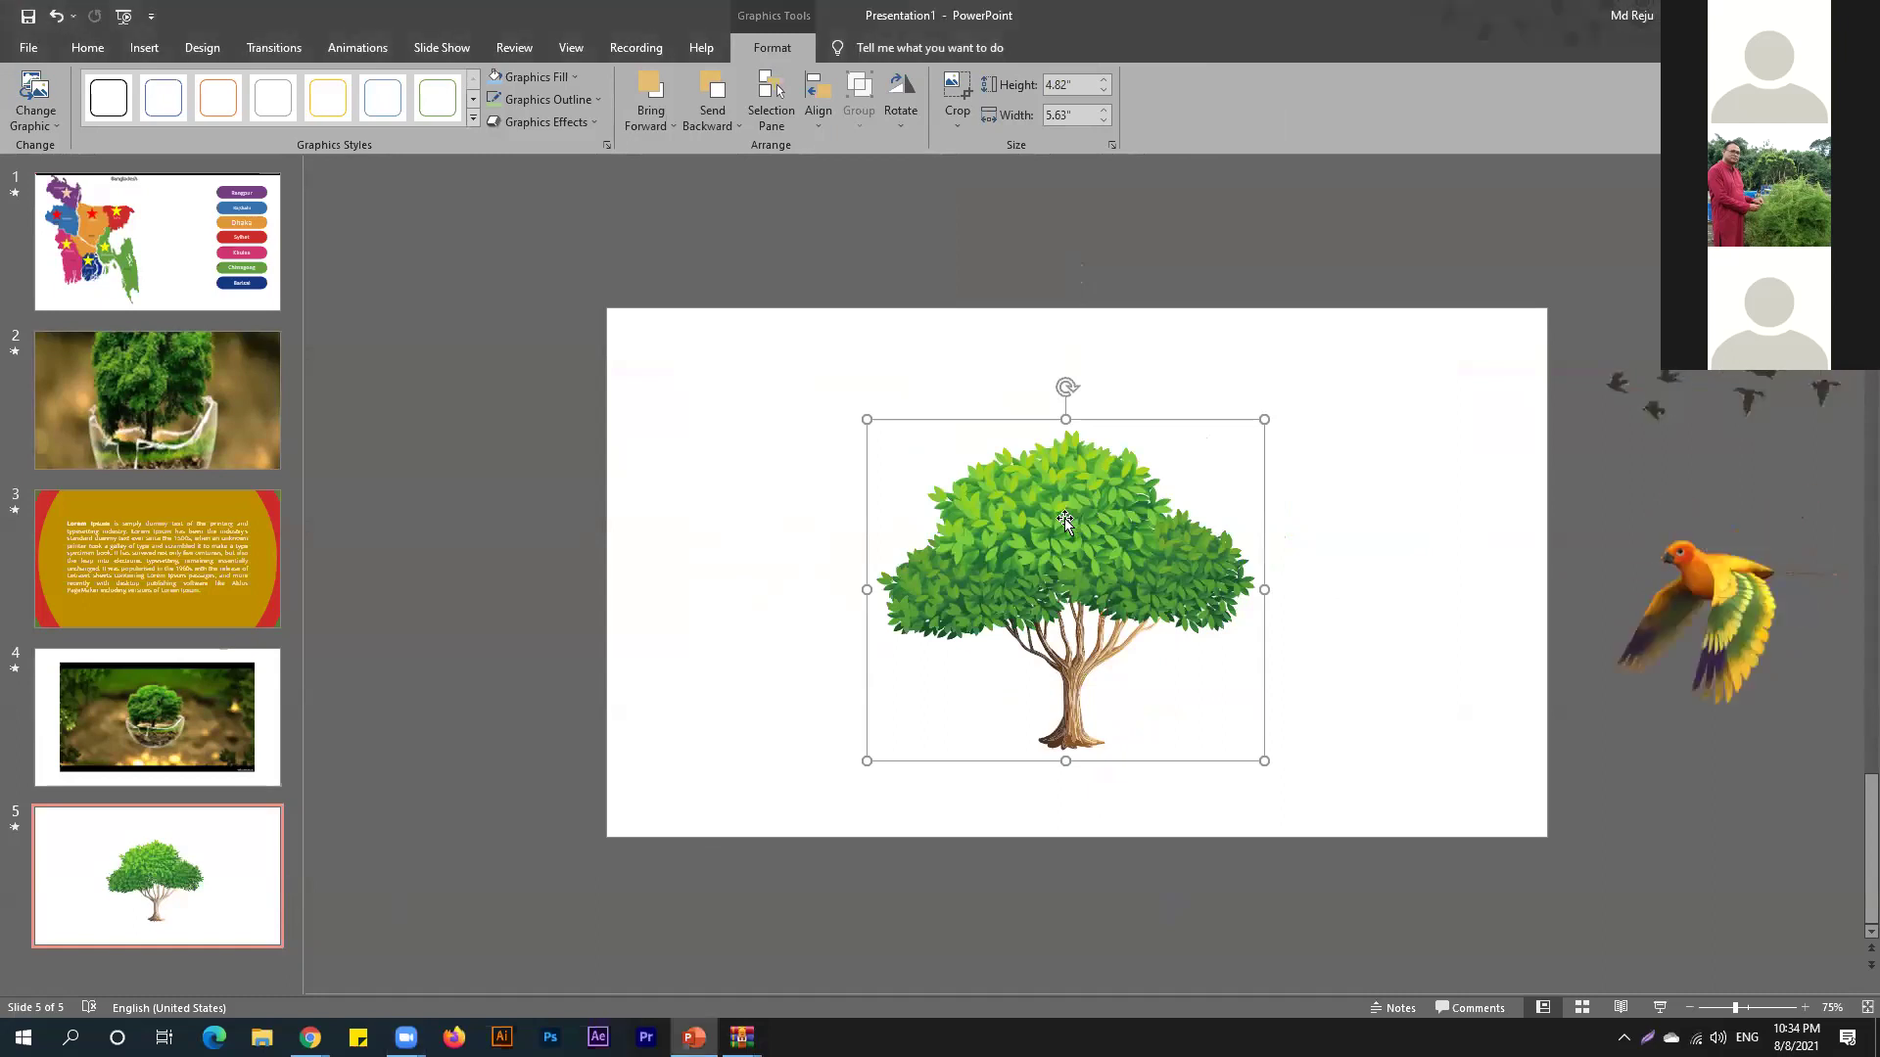
left_click_drag(1069, 520, 1104, 593)
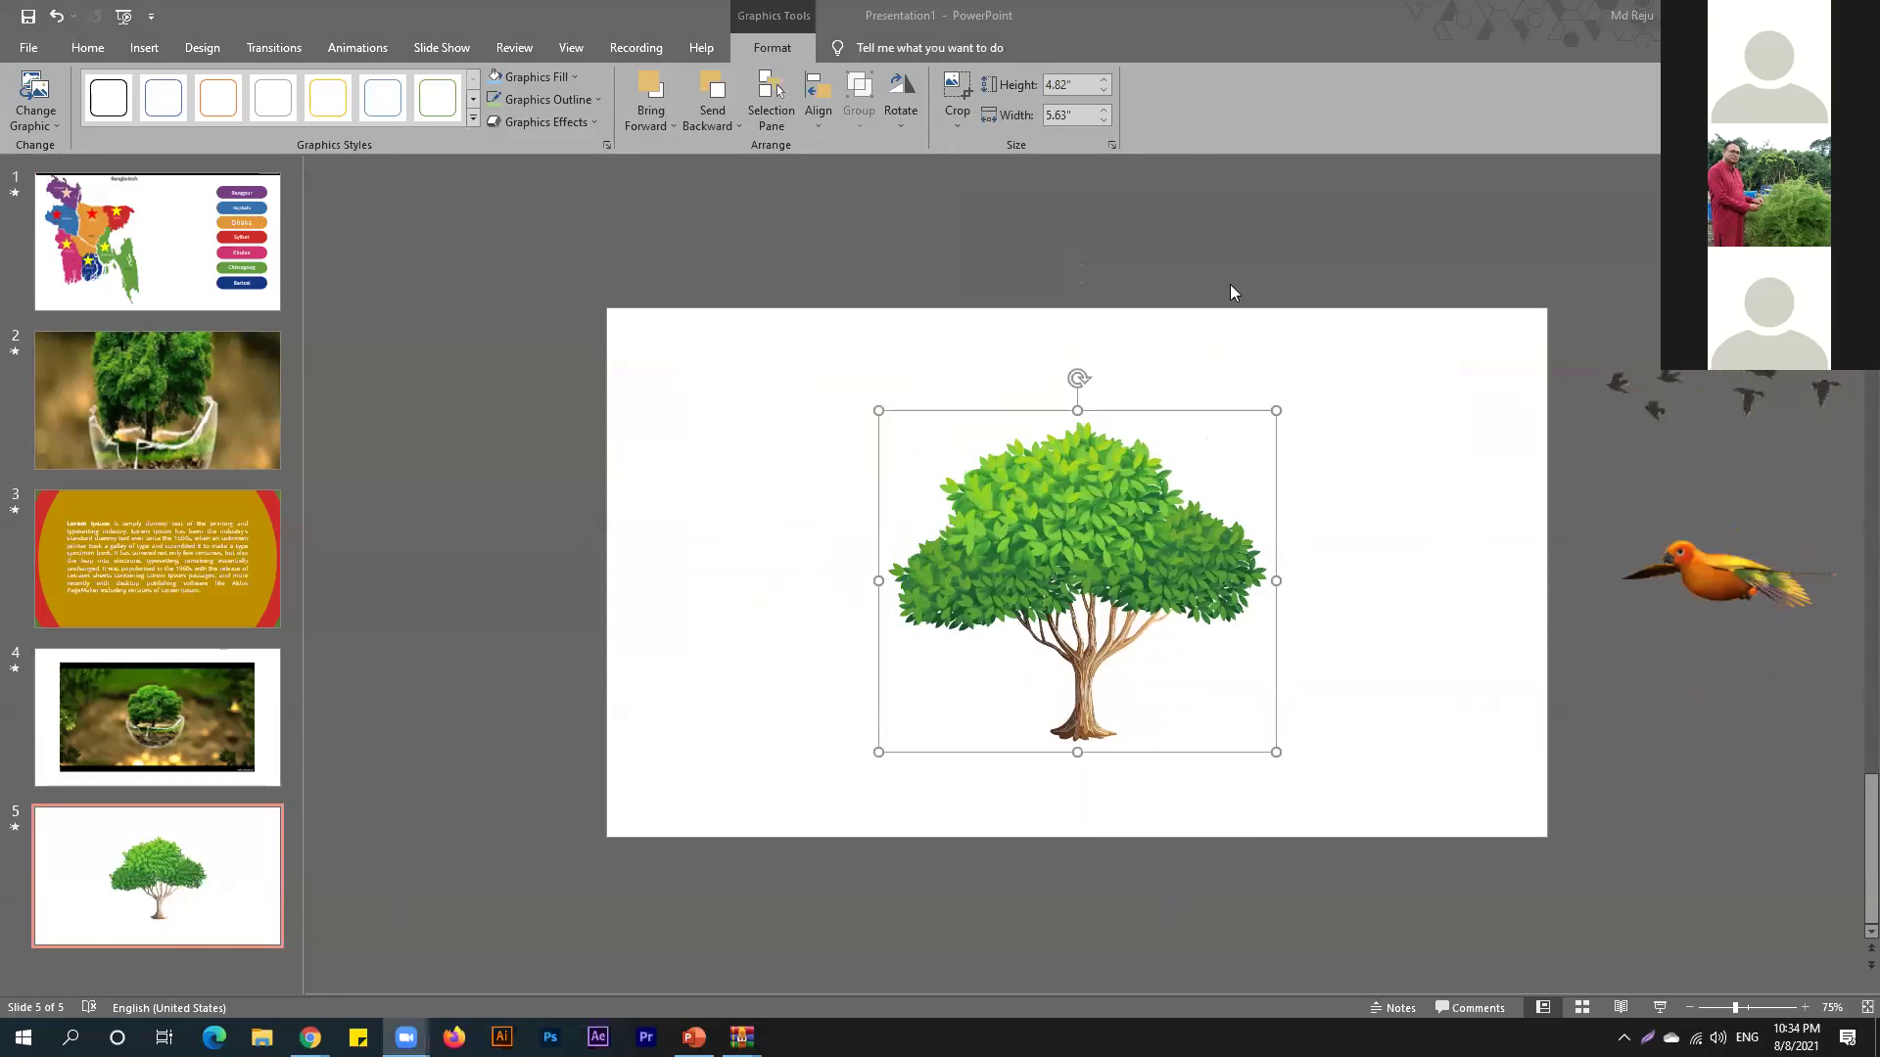
Switch to CloudConvert in Chrome, convert 36471.eps to EMF and save 36471.emf to the Desktop.
key("alt+Tab")
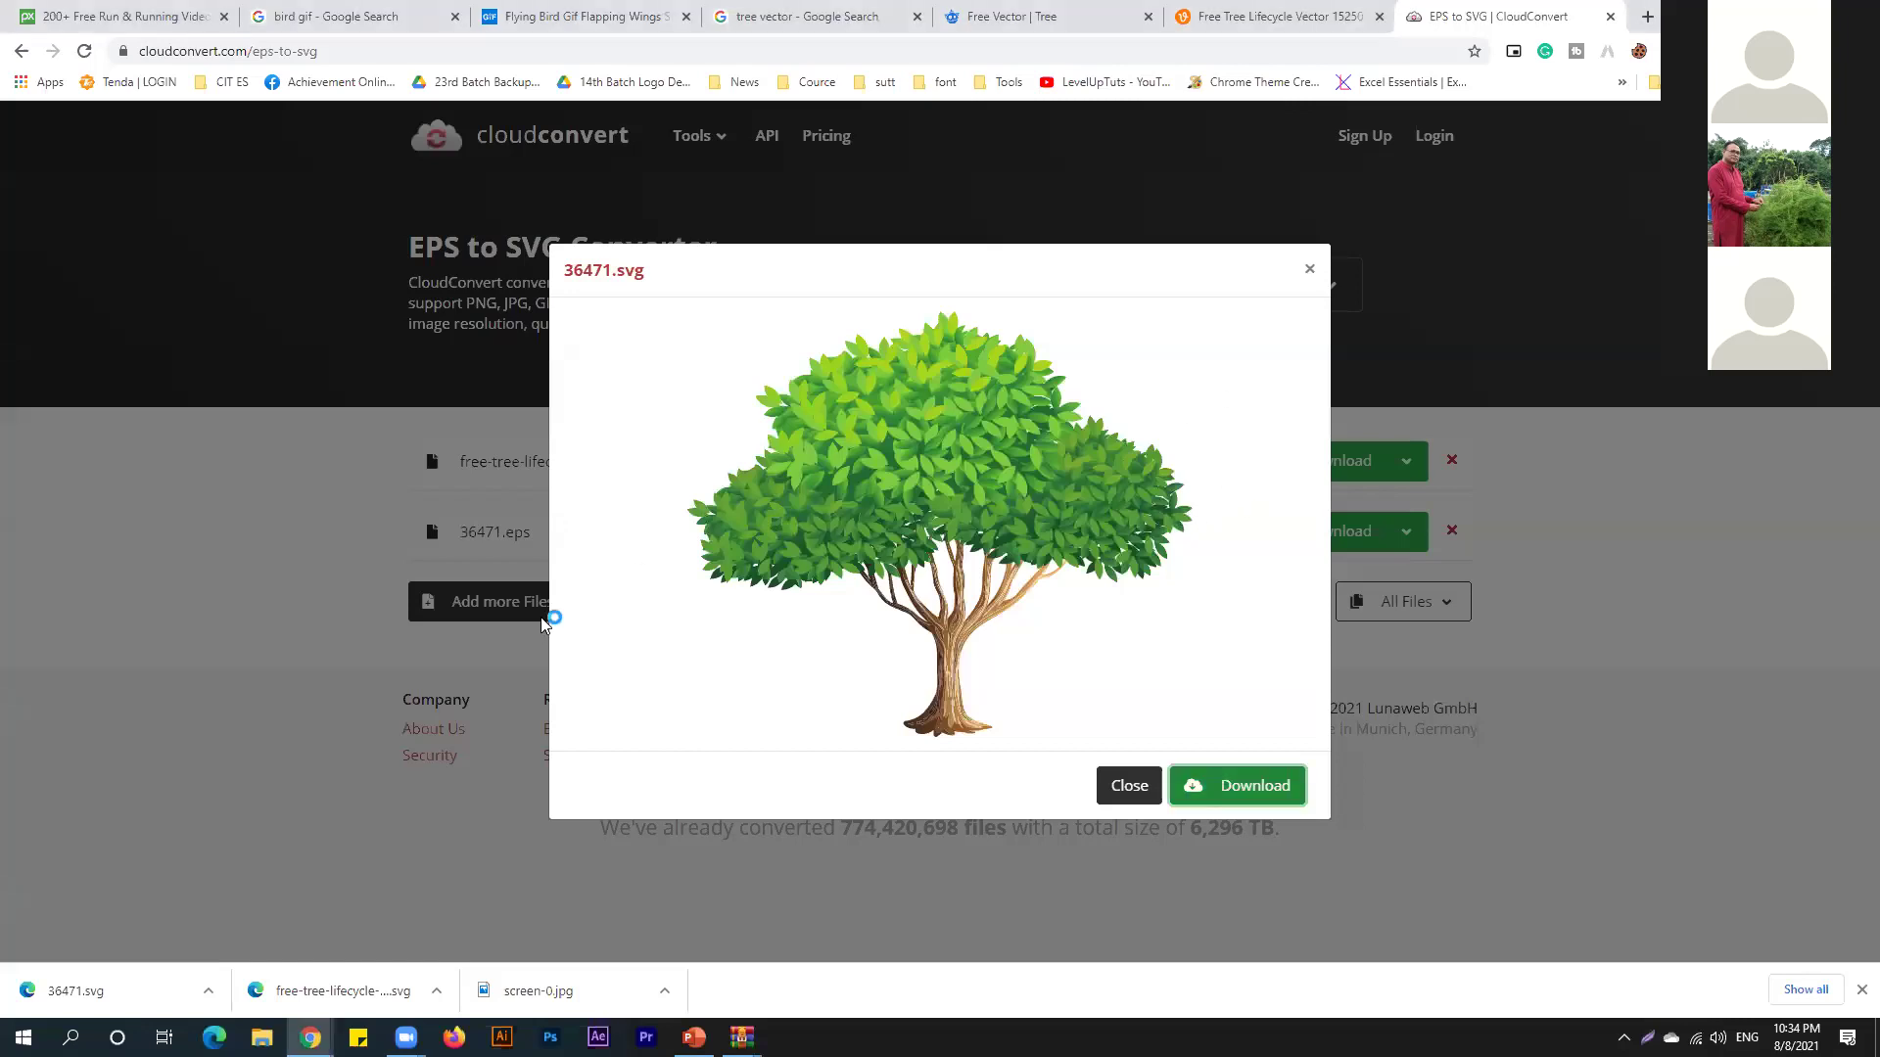
left_click(460, 155)
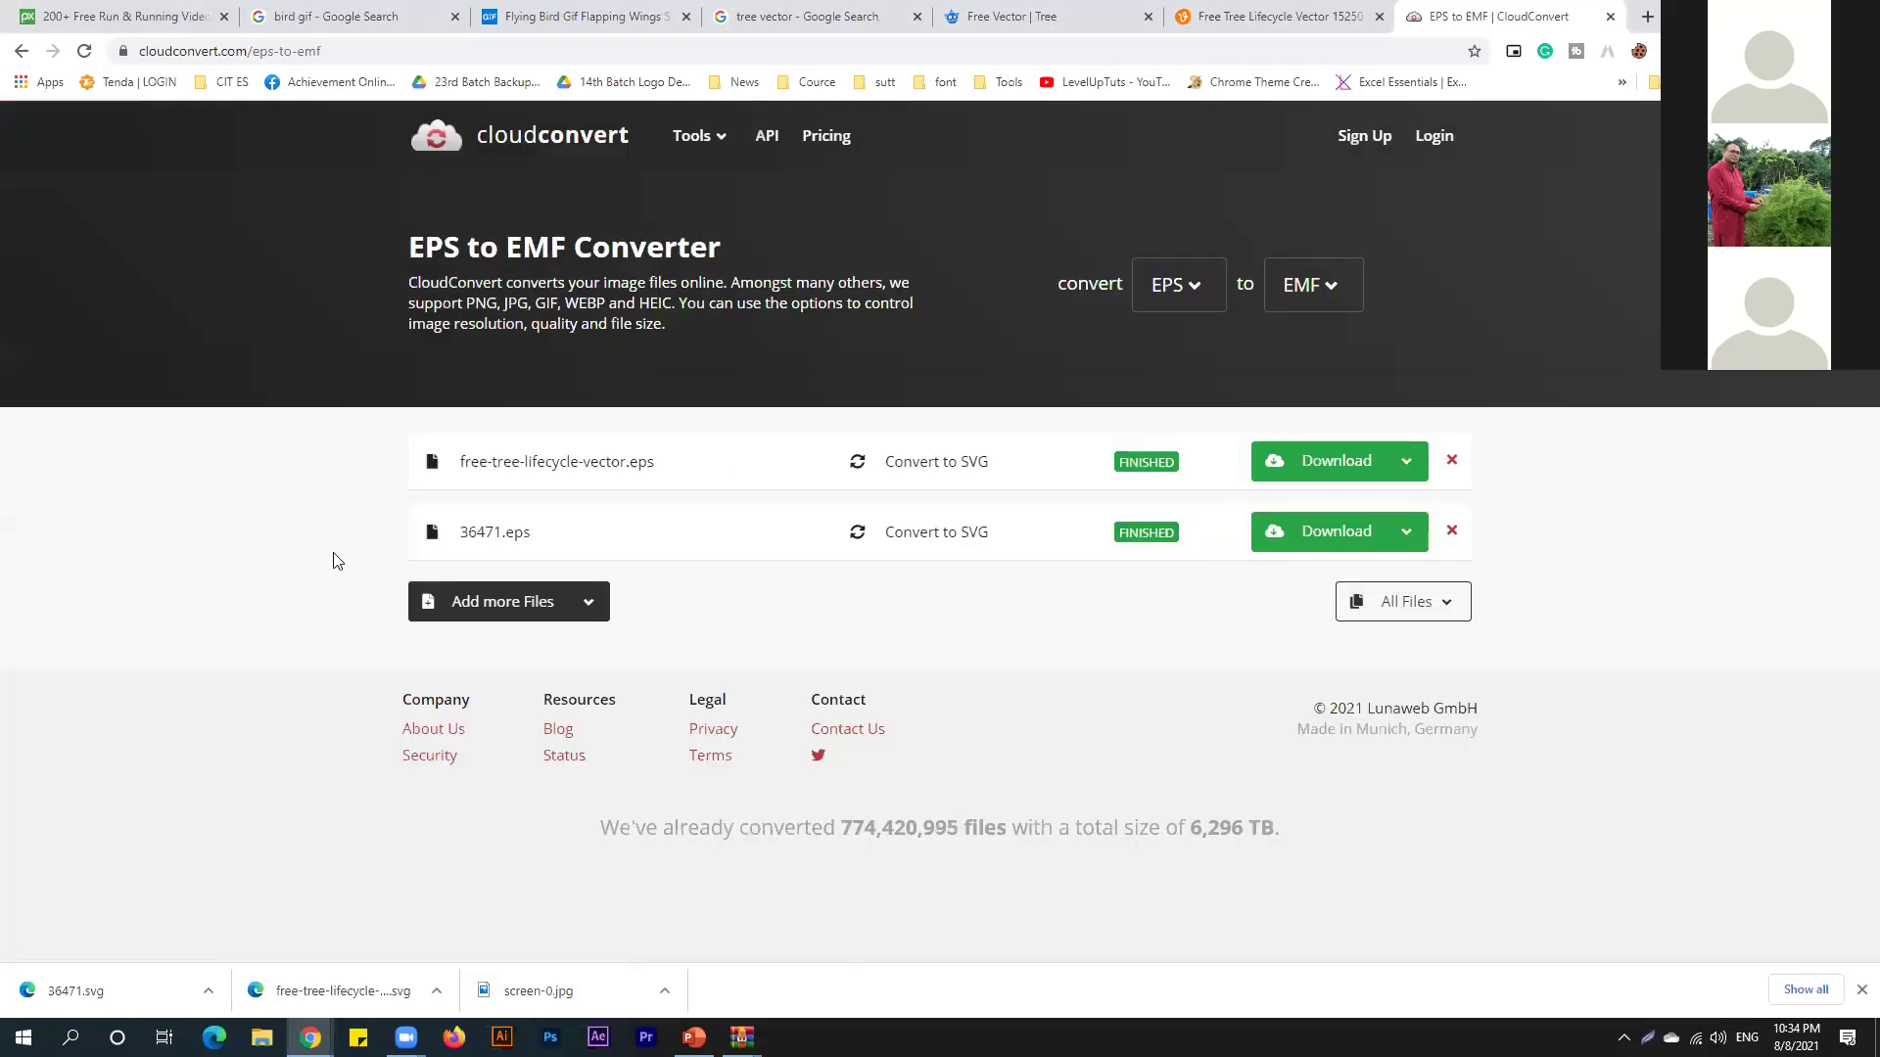
key("ctrl+o")
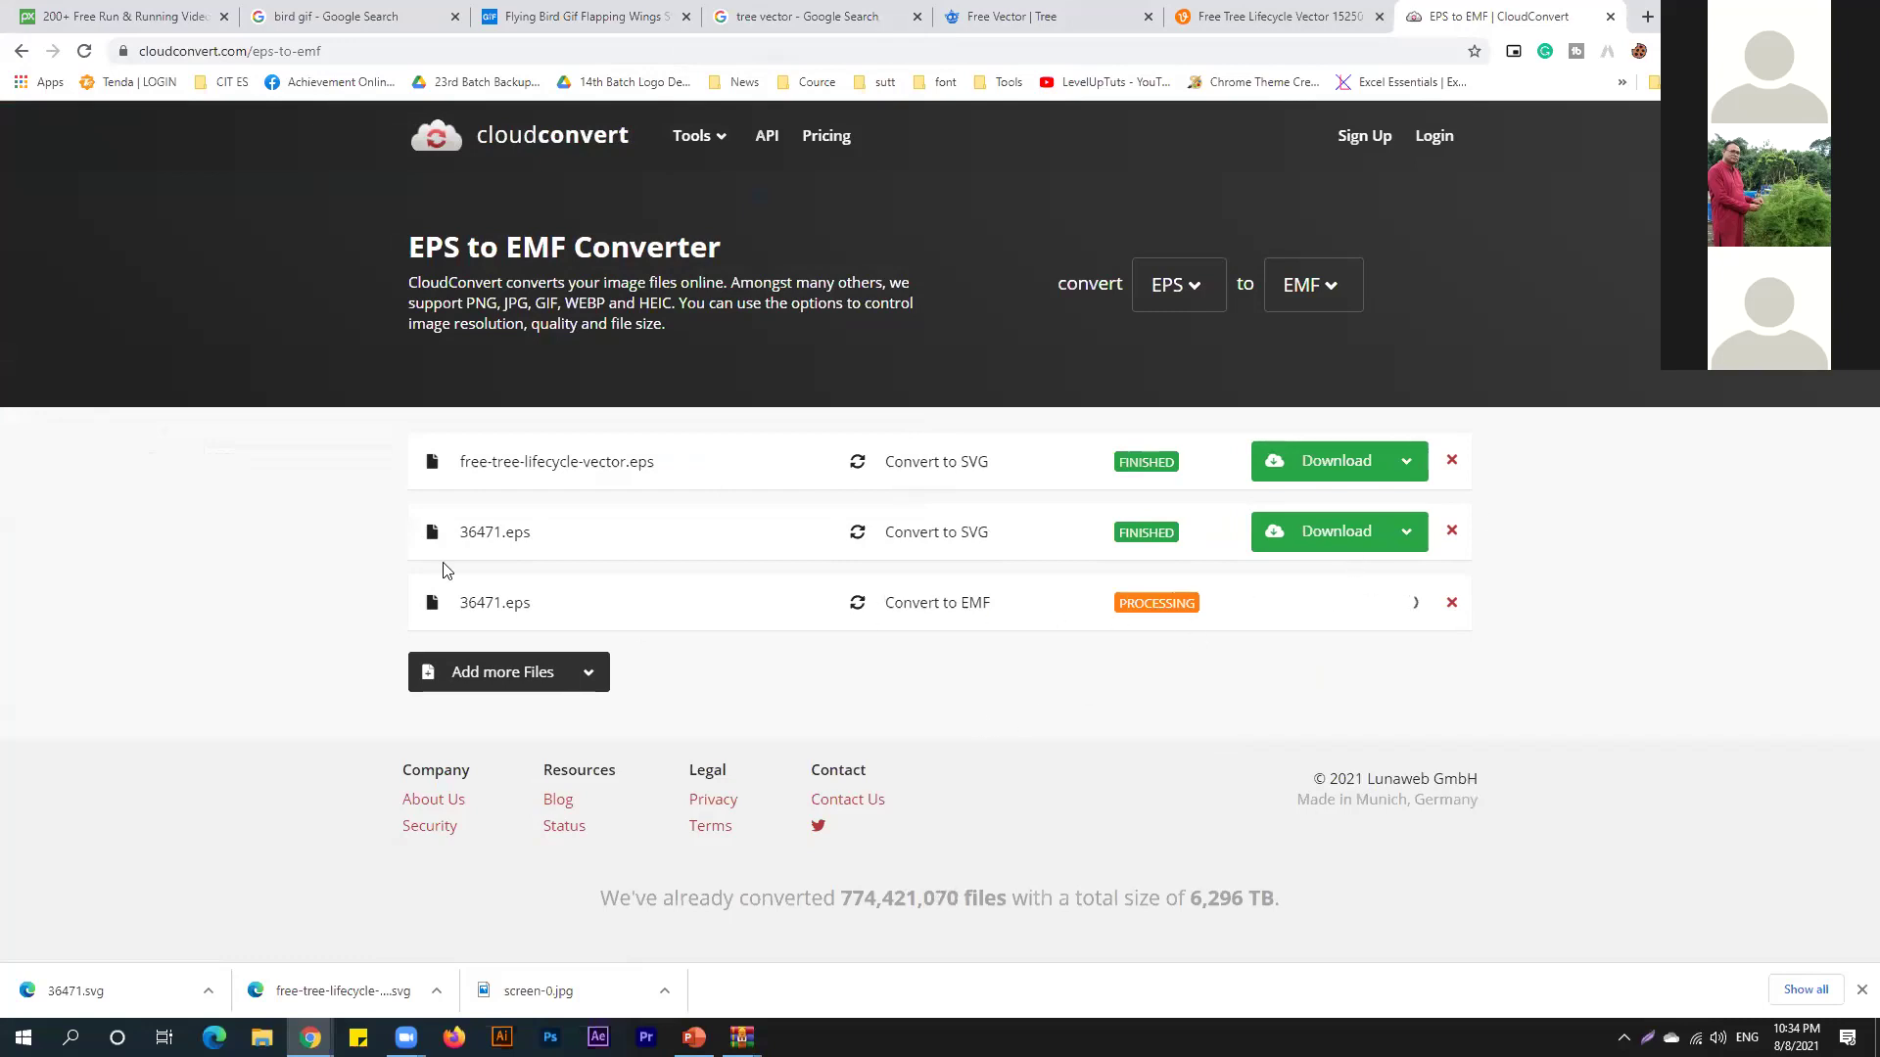
double_click(972, 602)
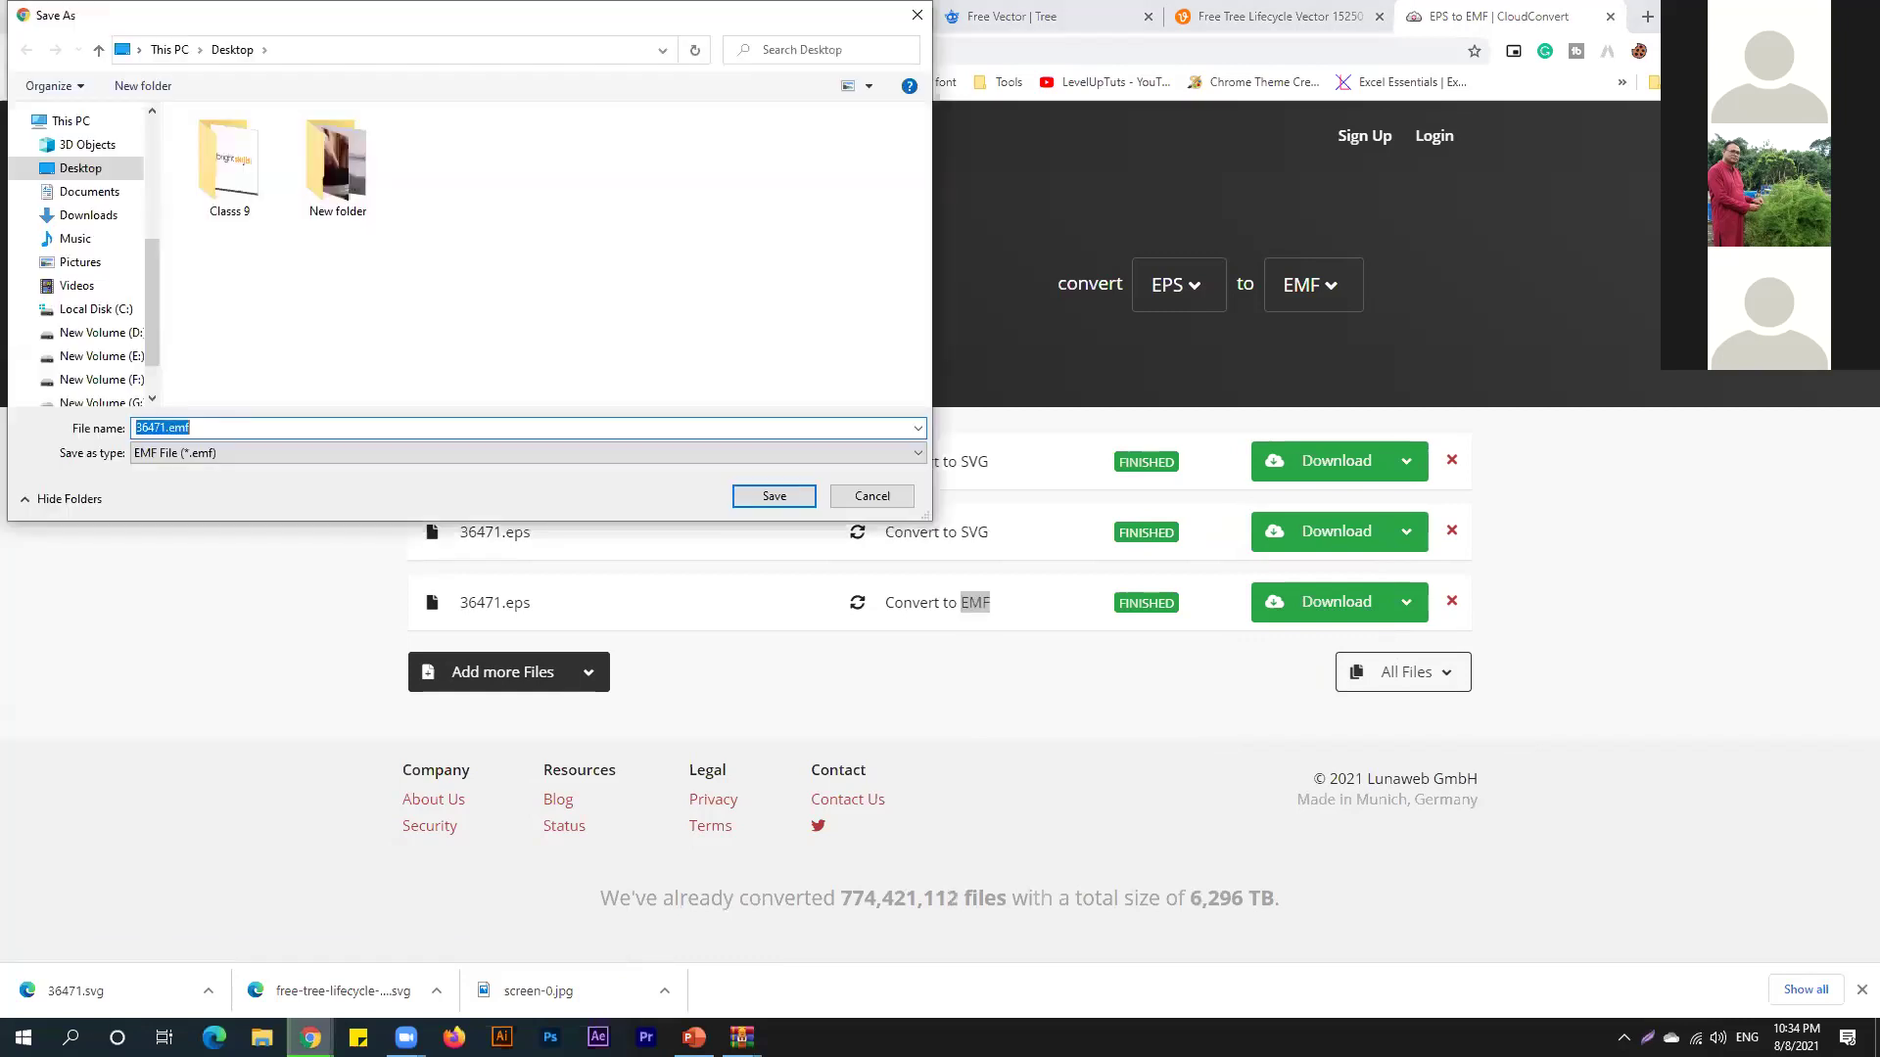
key("Return")
key("Return")
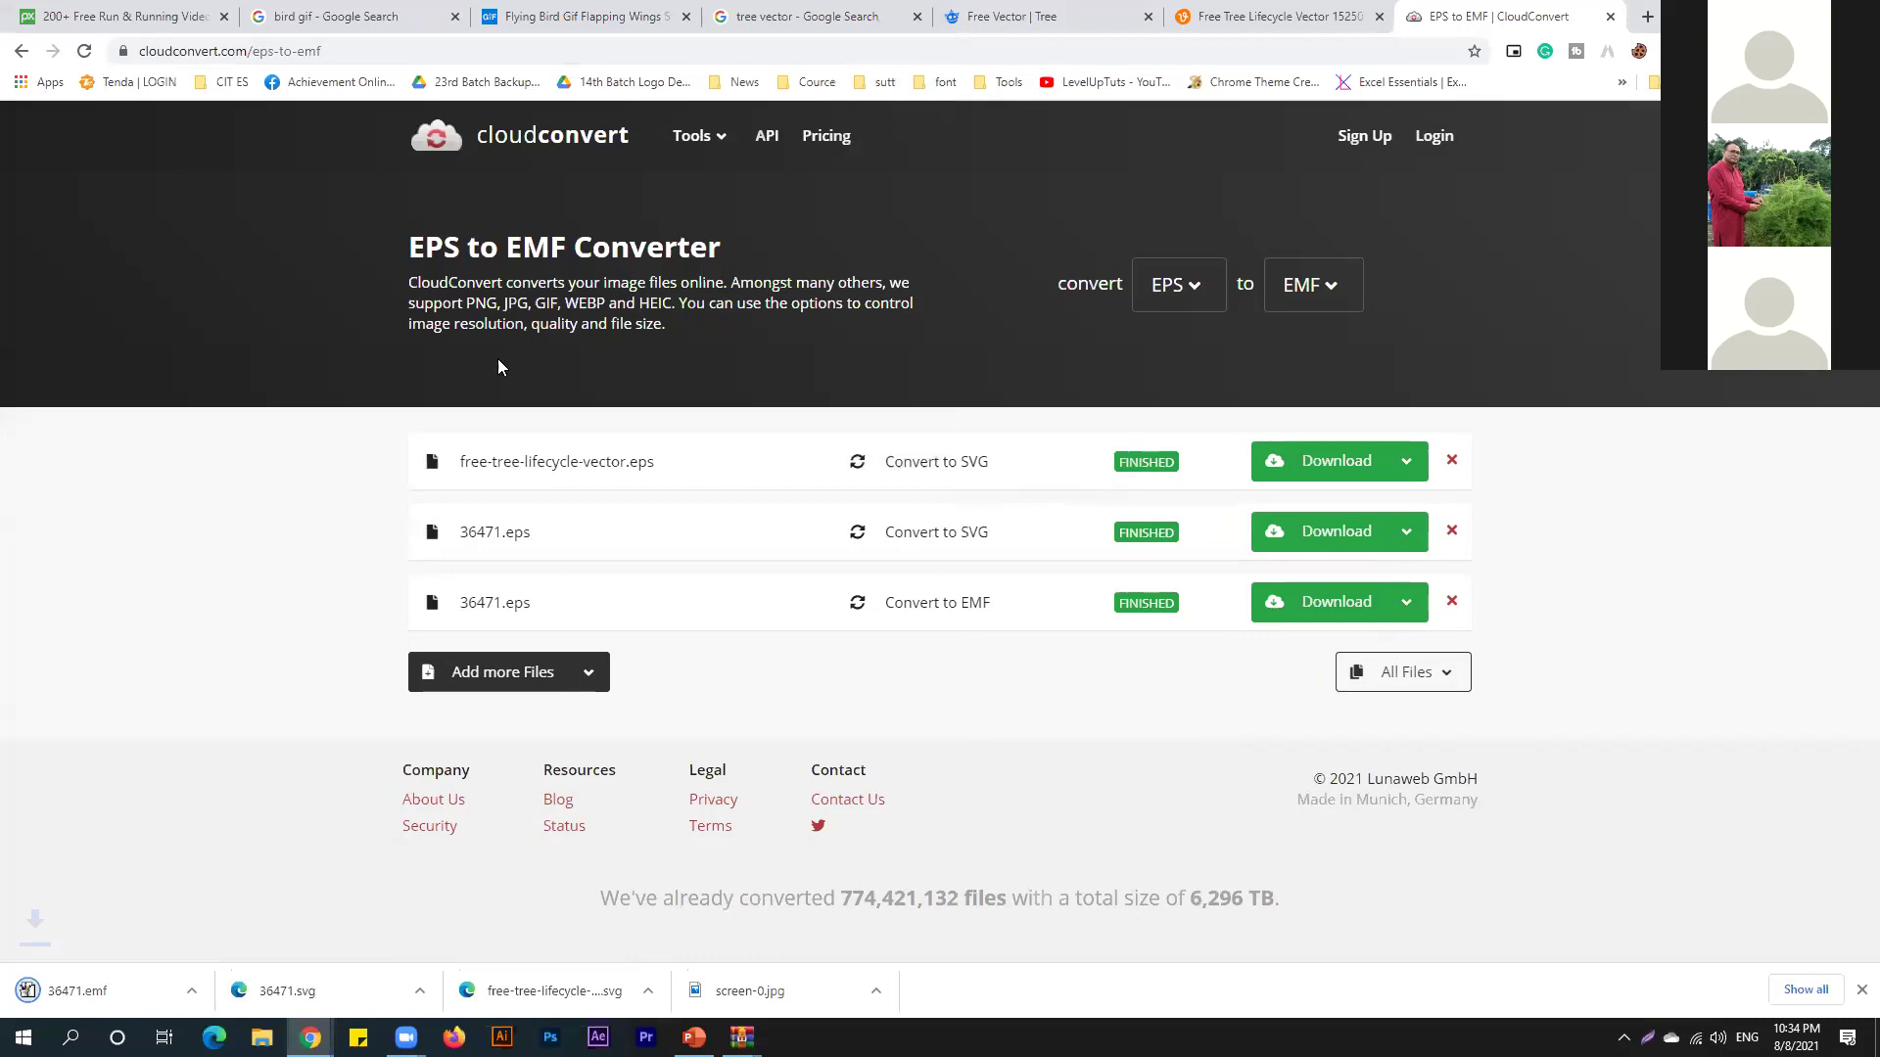
Return to PowerPoint and replace the SVG tree on slide 5 with the picture 36471.emf.
key("alt+Tab")
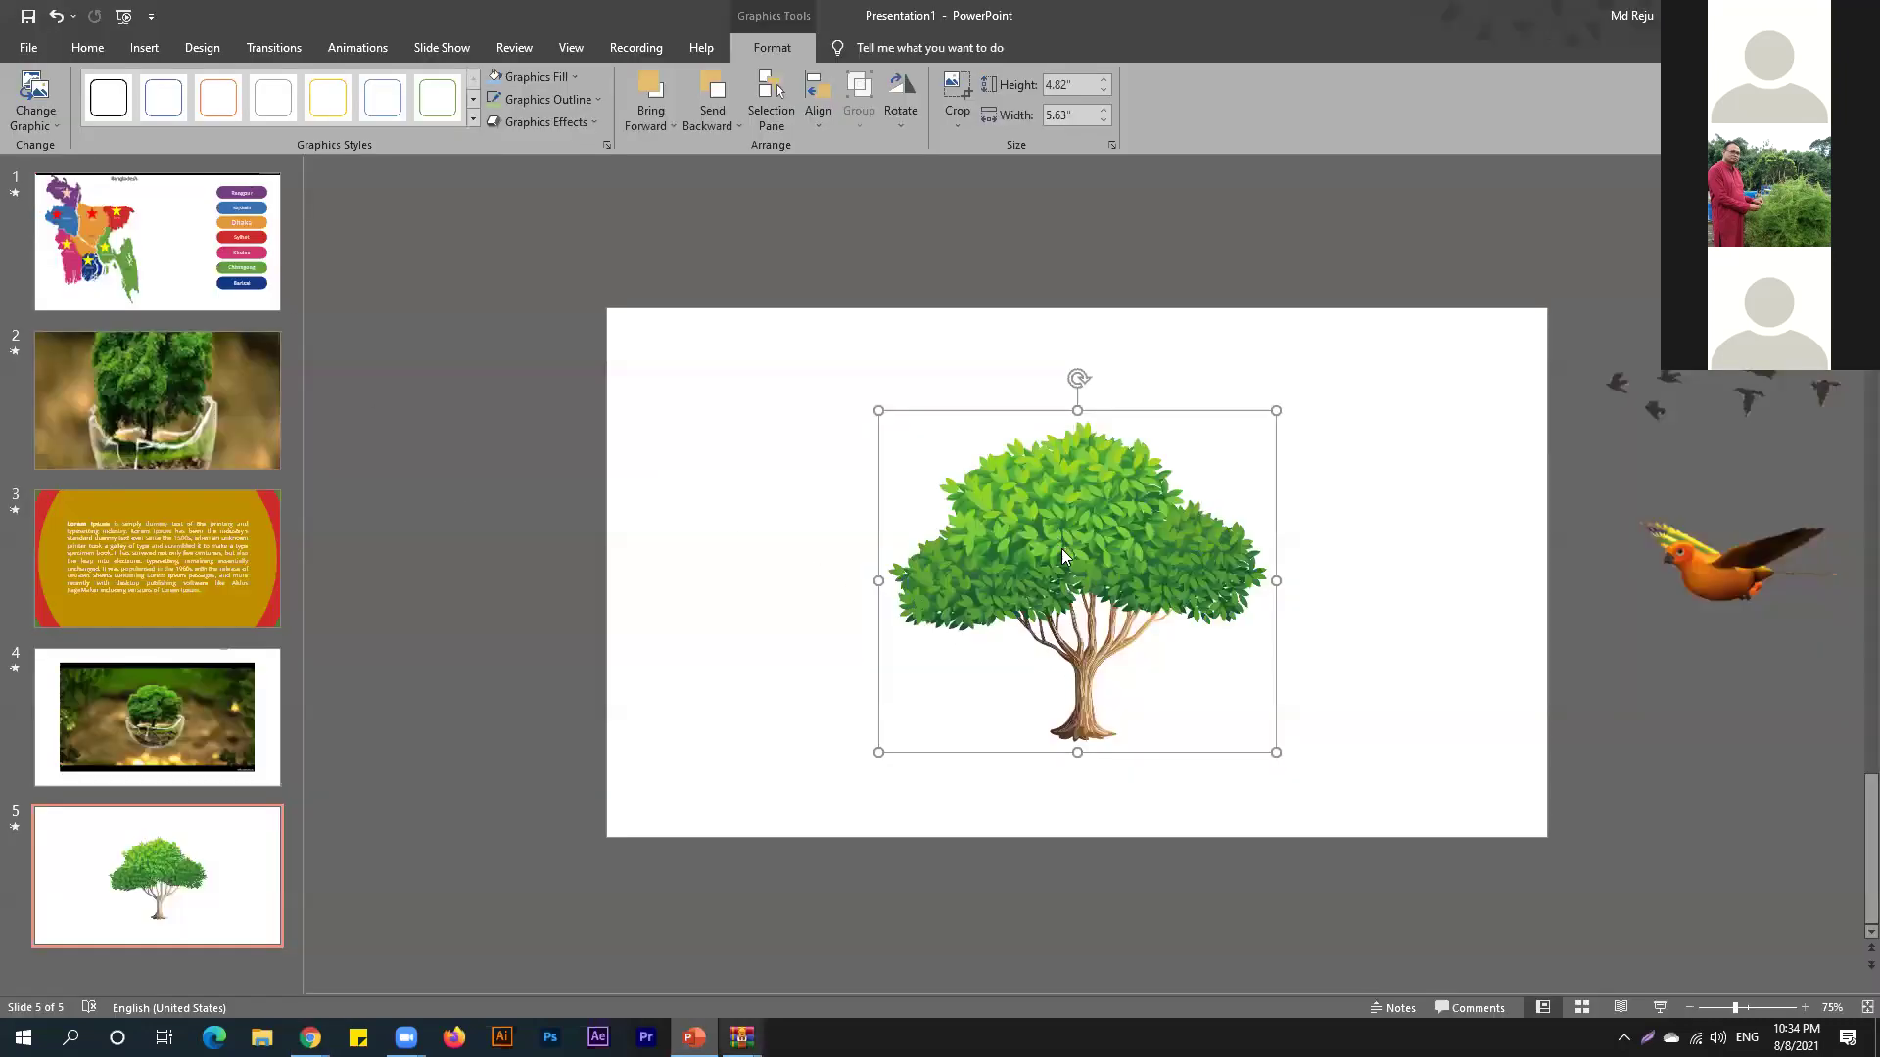
key("Delete")
key("alt+n")
key("p")
key("d")
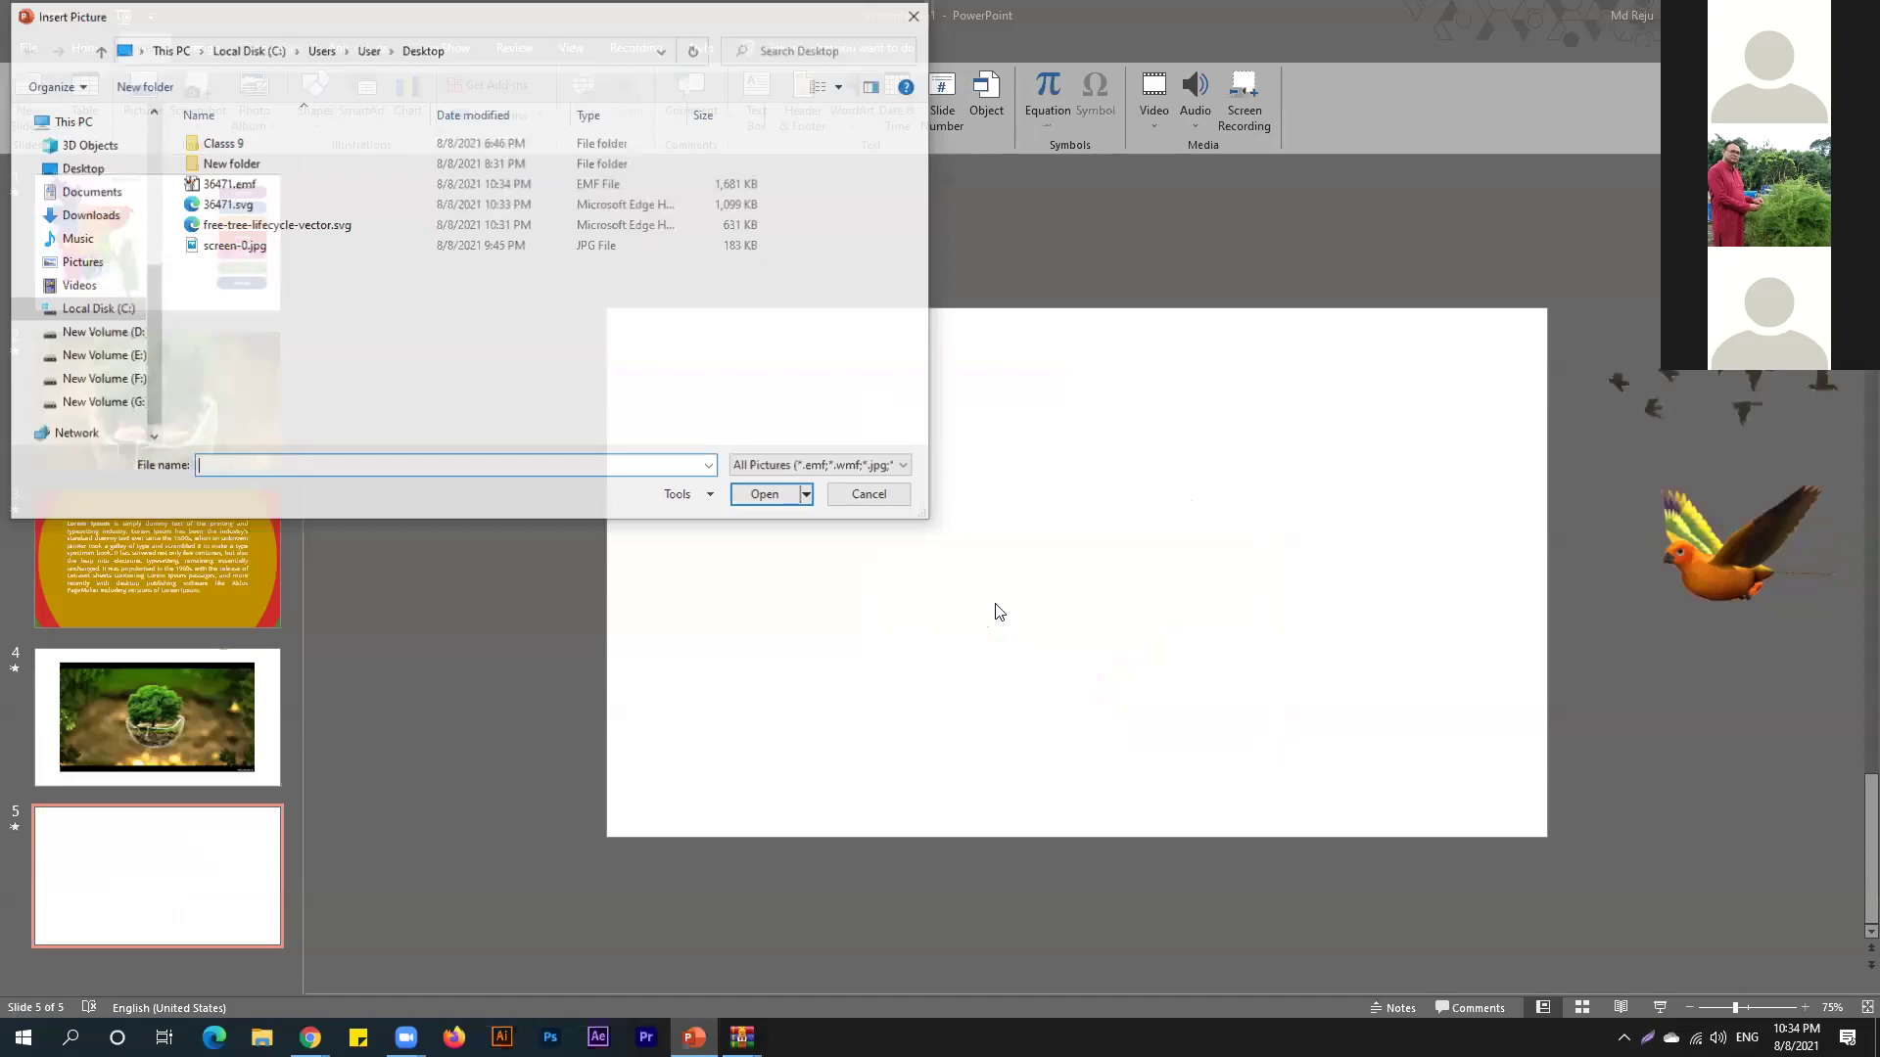
Ungroup the inserted EMF tree picture into drawing objects.
right_click(1067, 536)
mouse_move(1139, 689)
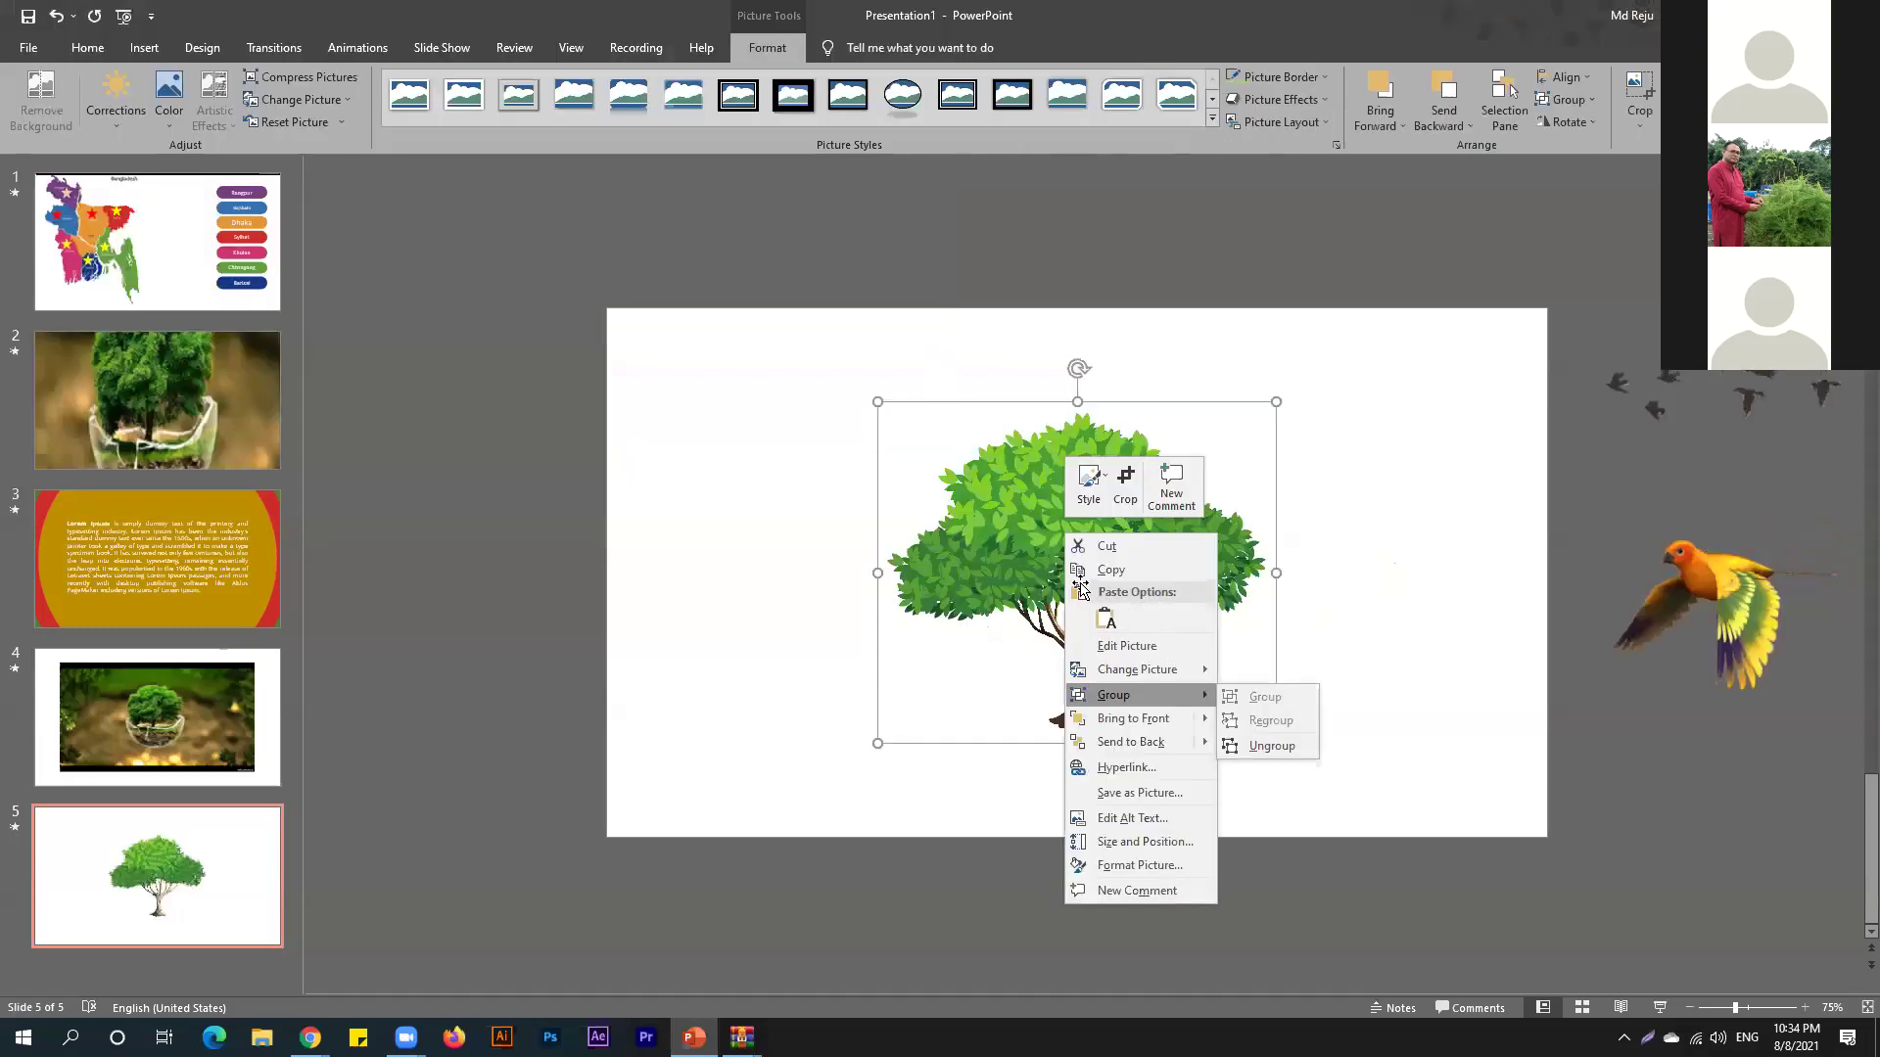
key("u")
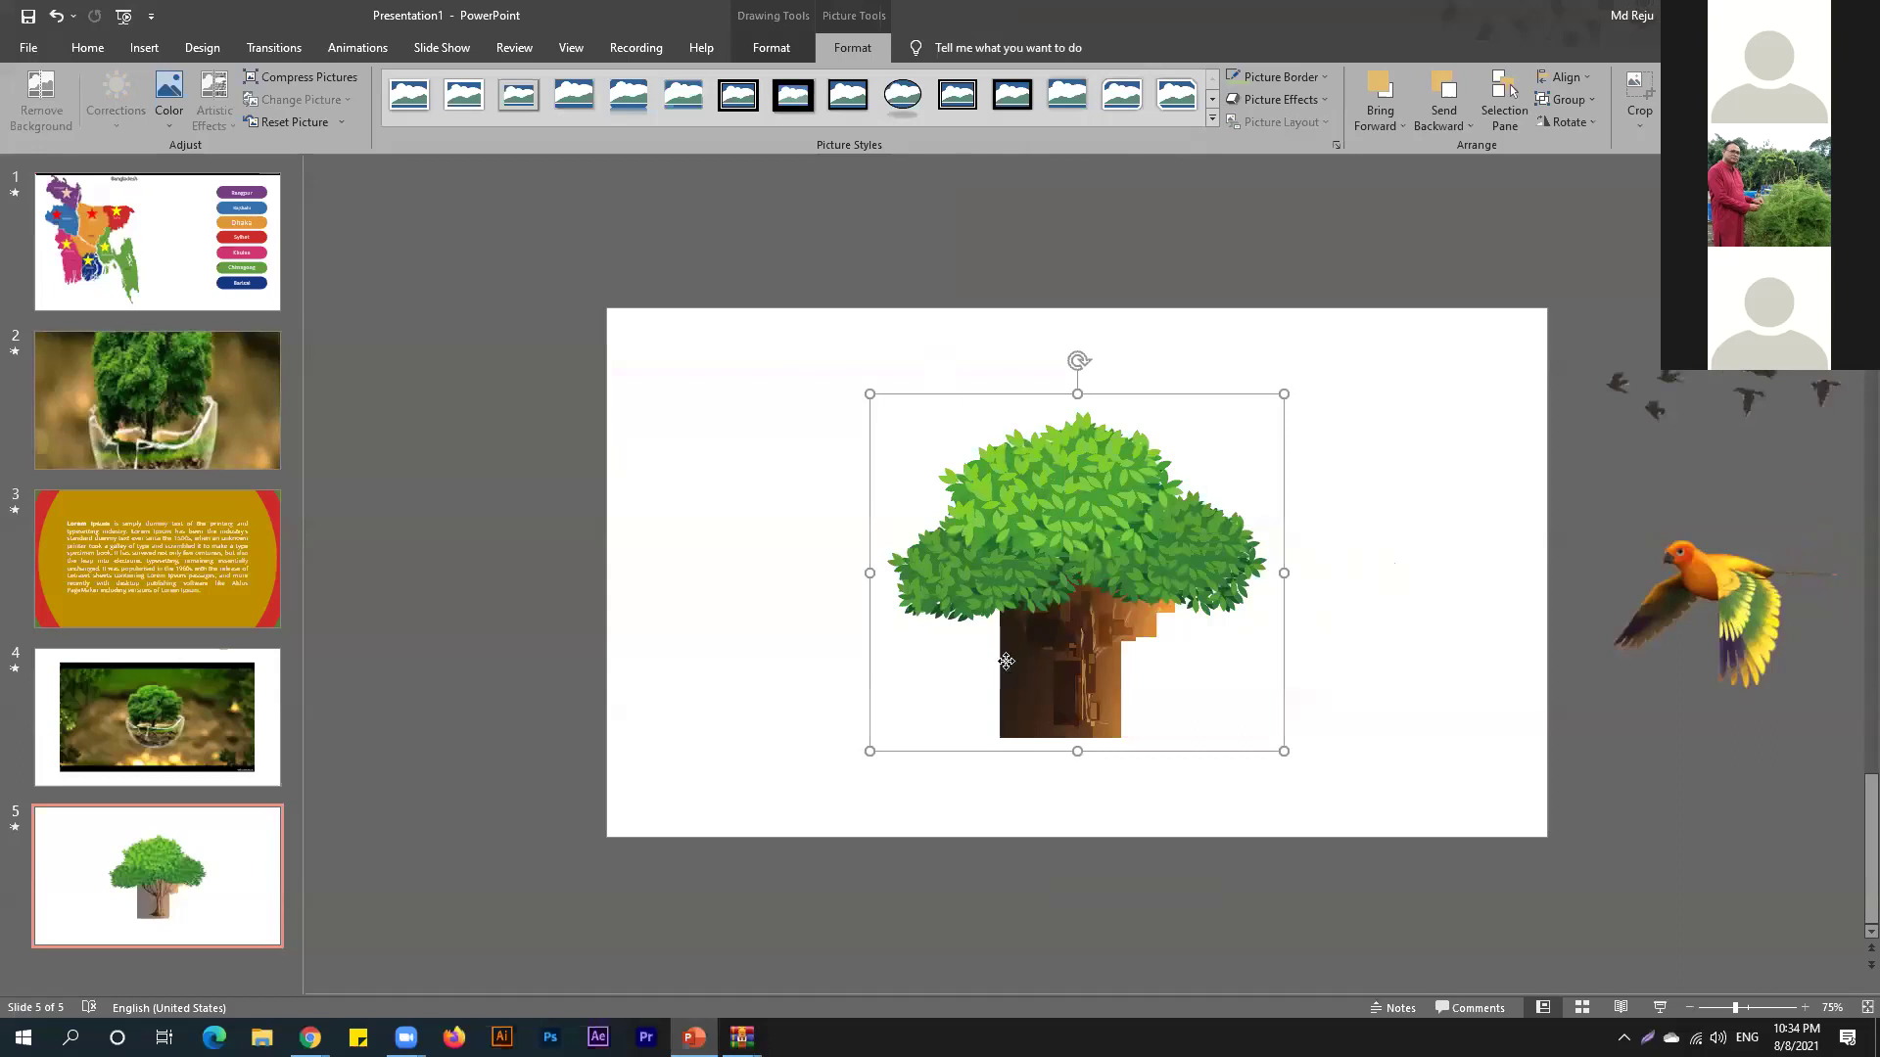